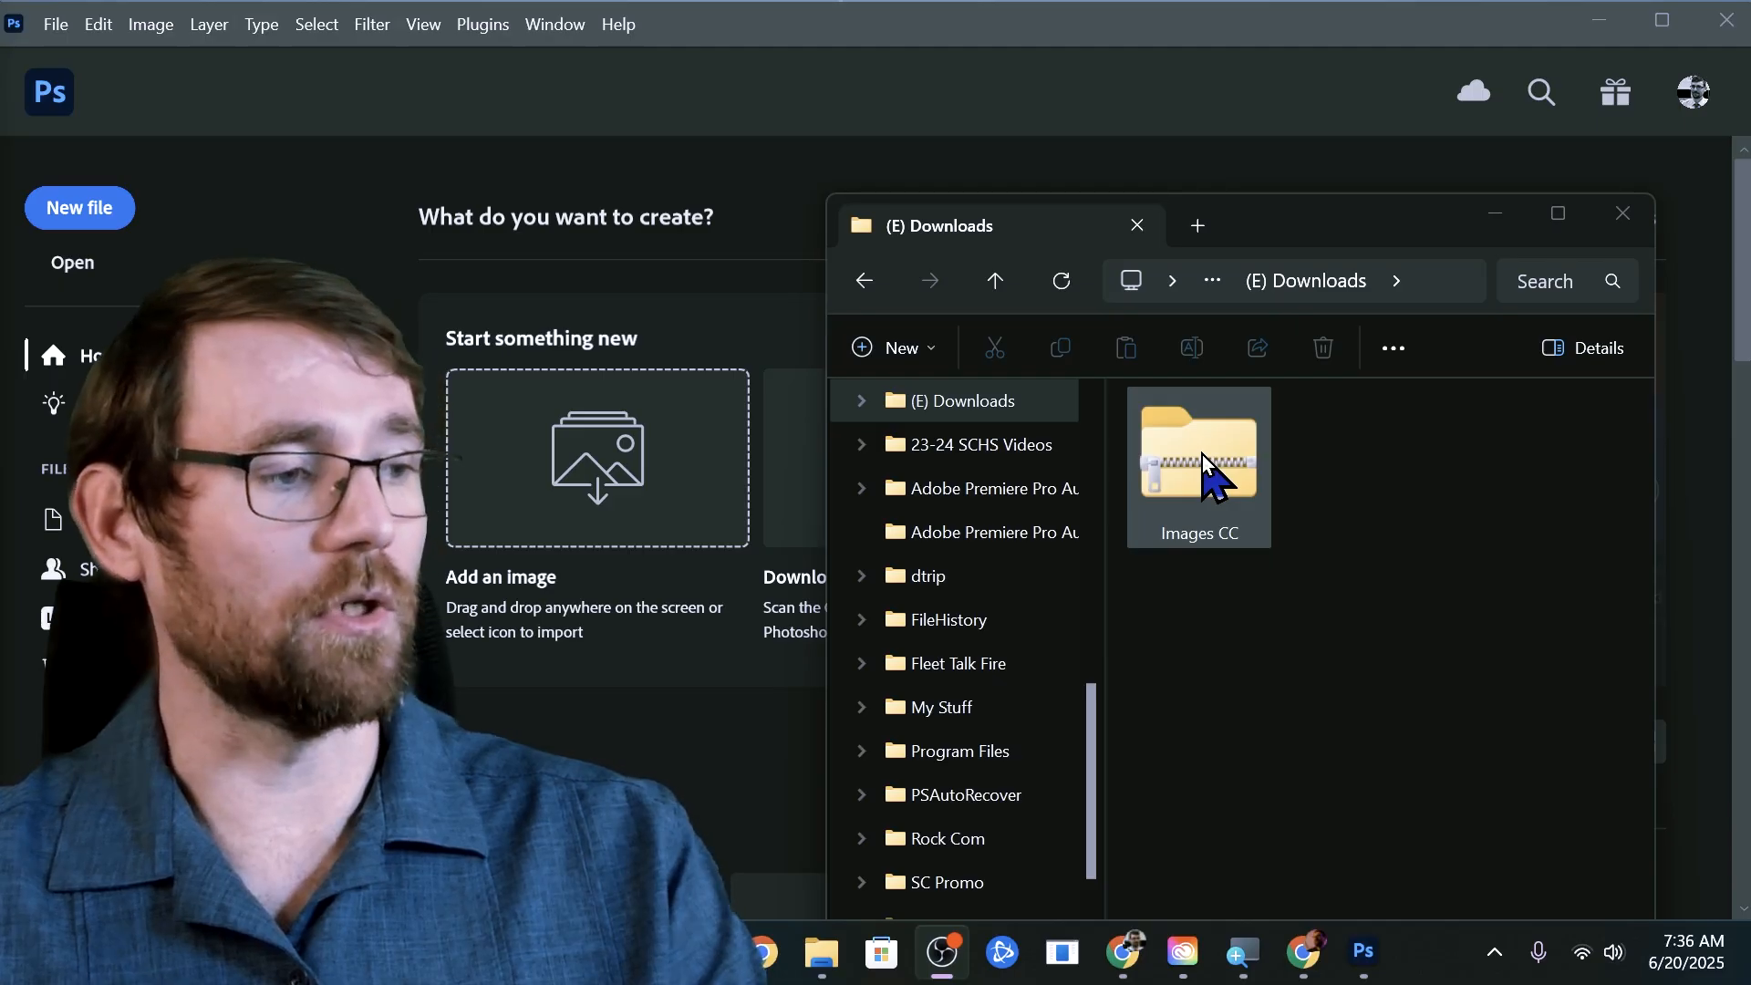
Extract the Images CC zip archive into its own Images CC folder inside (E) Downloads.
right_click(1202, 454)
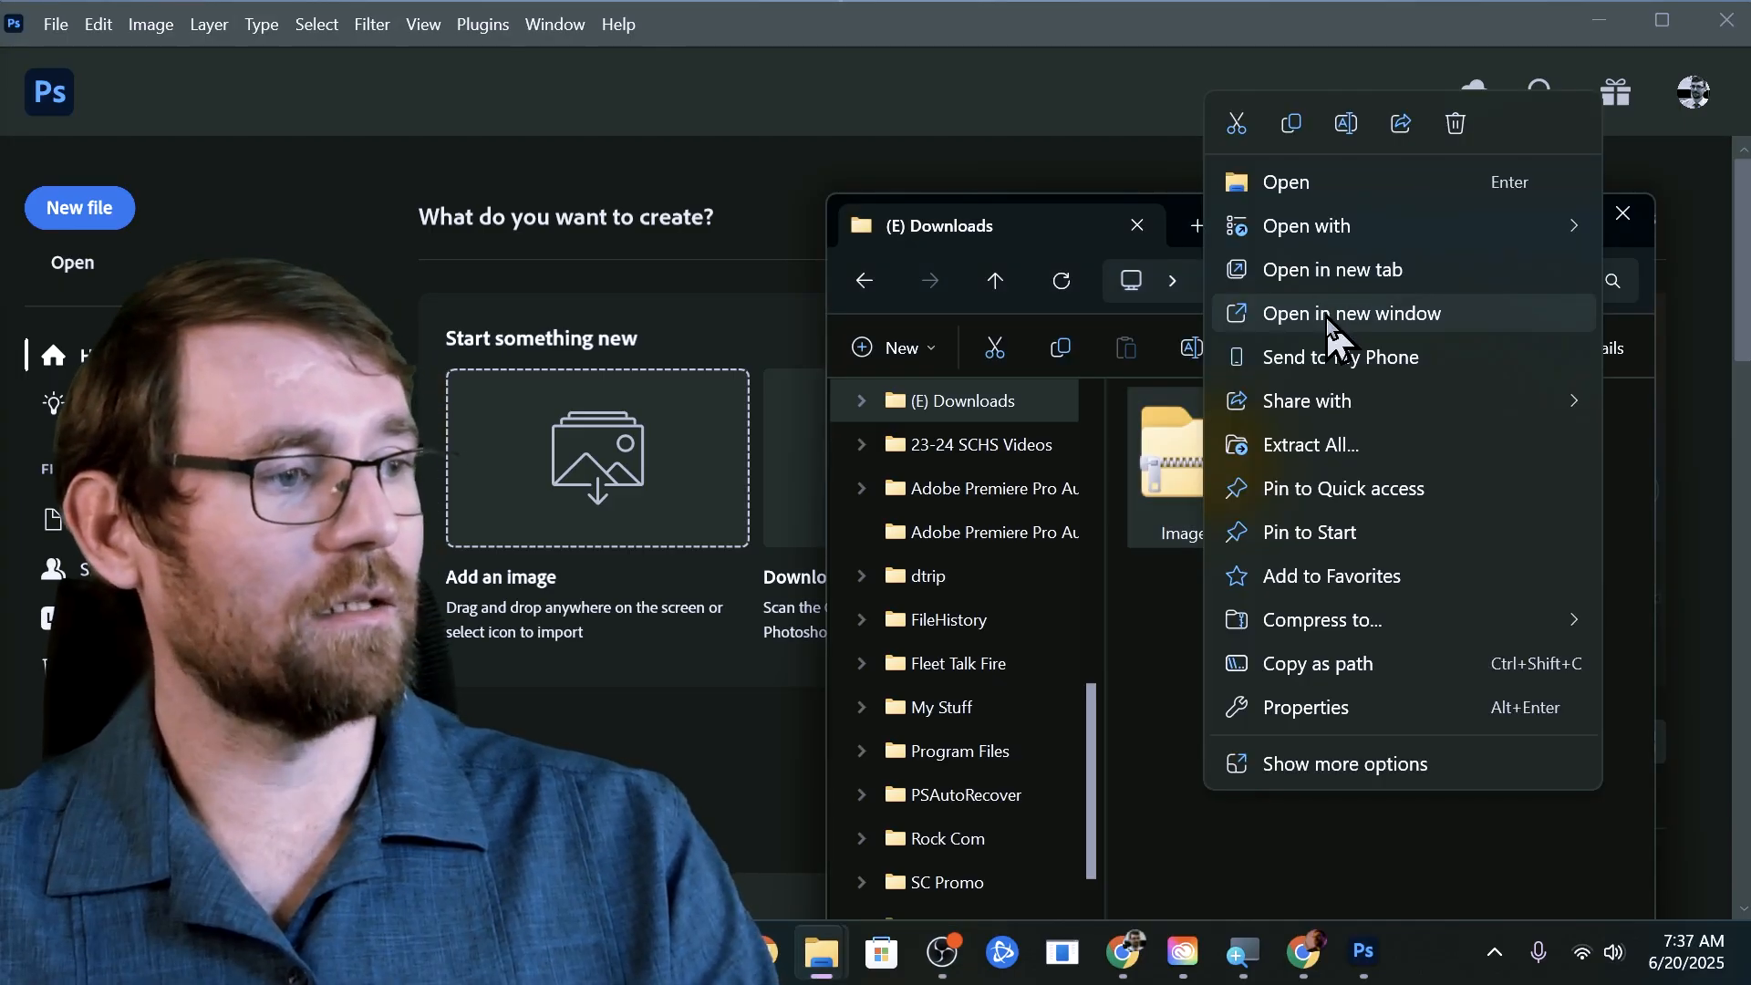
left_click(1299, 447)
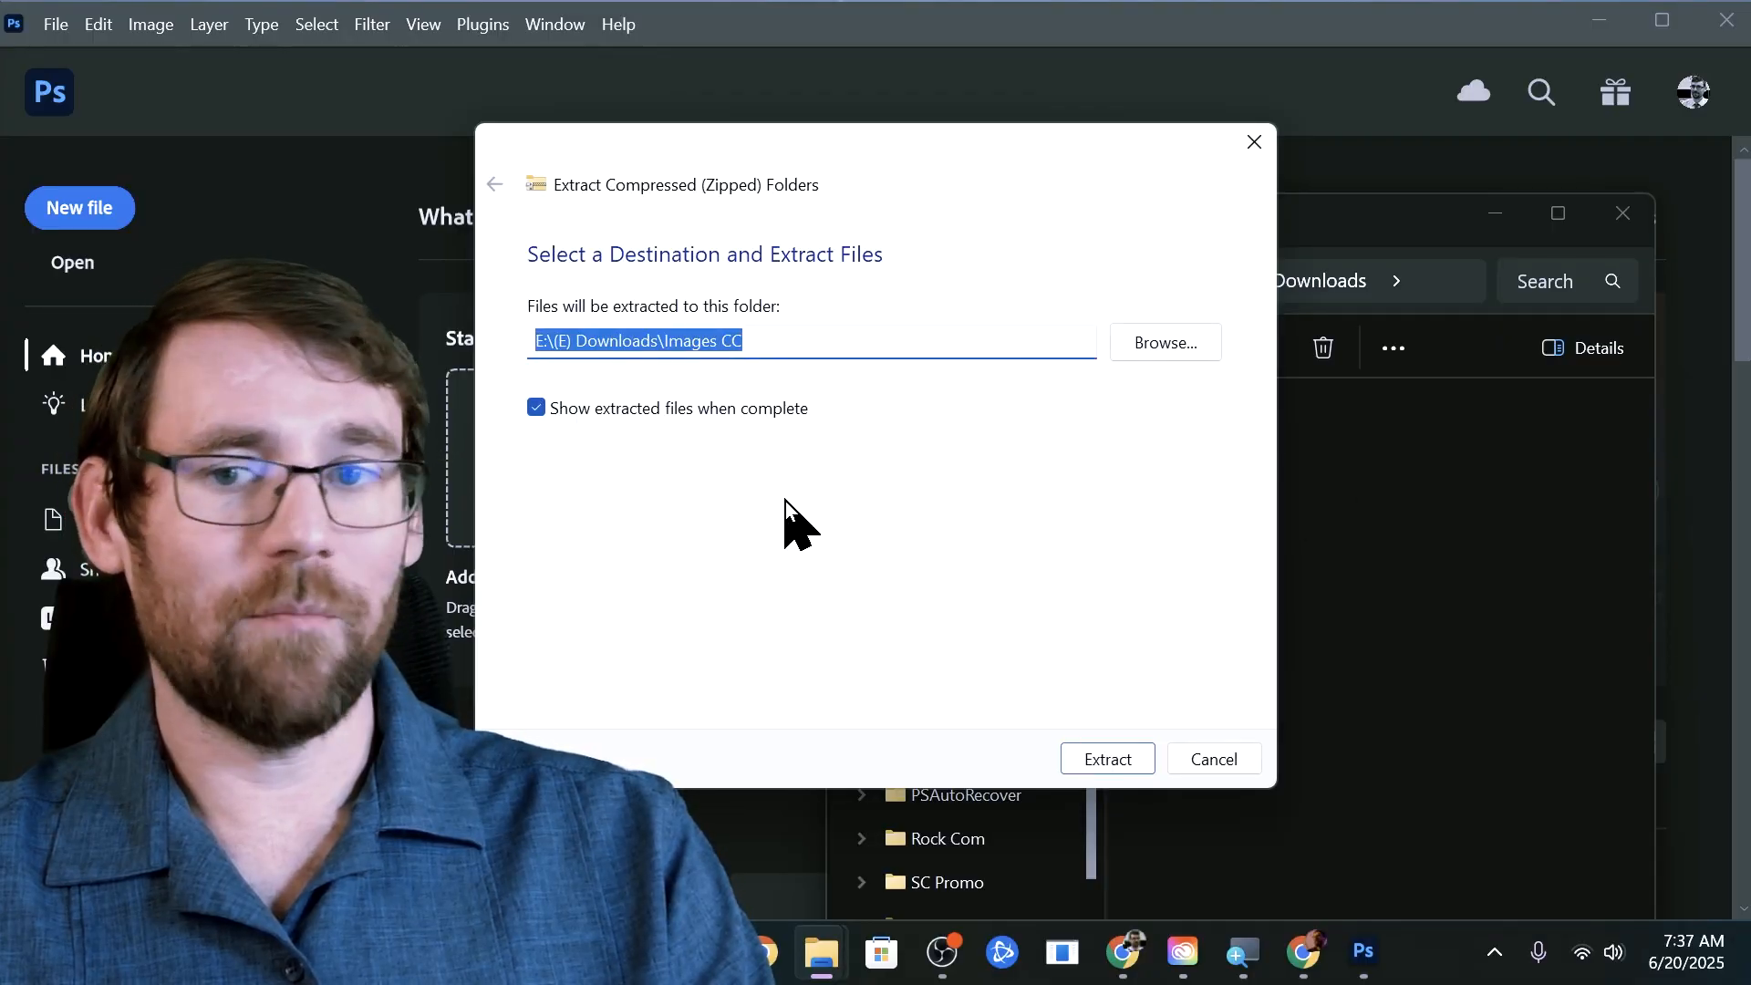
left_click(1112, 771)
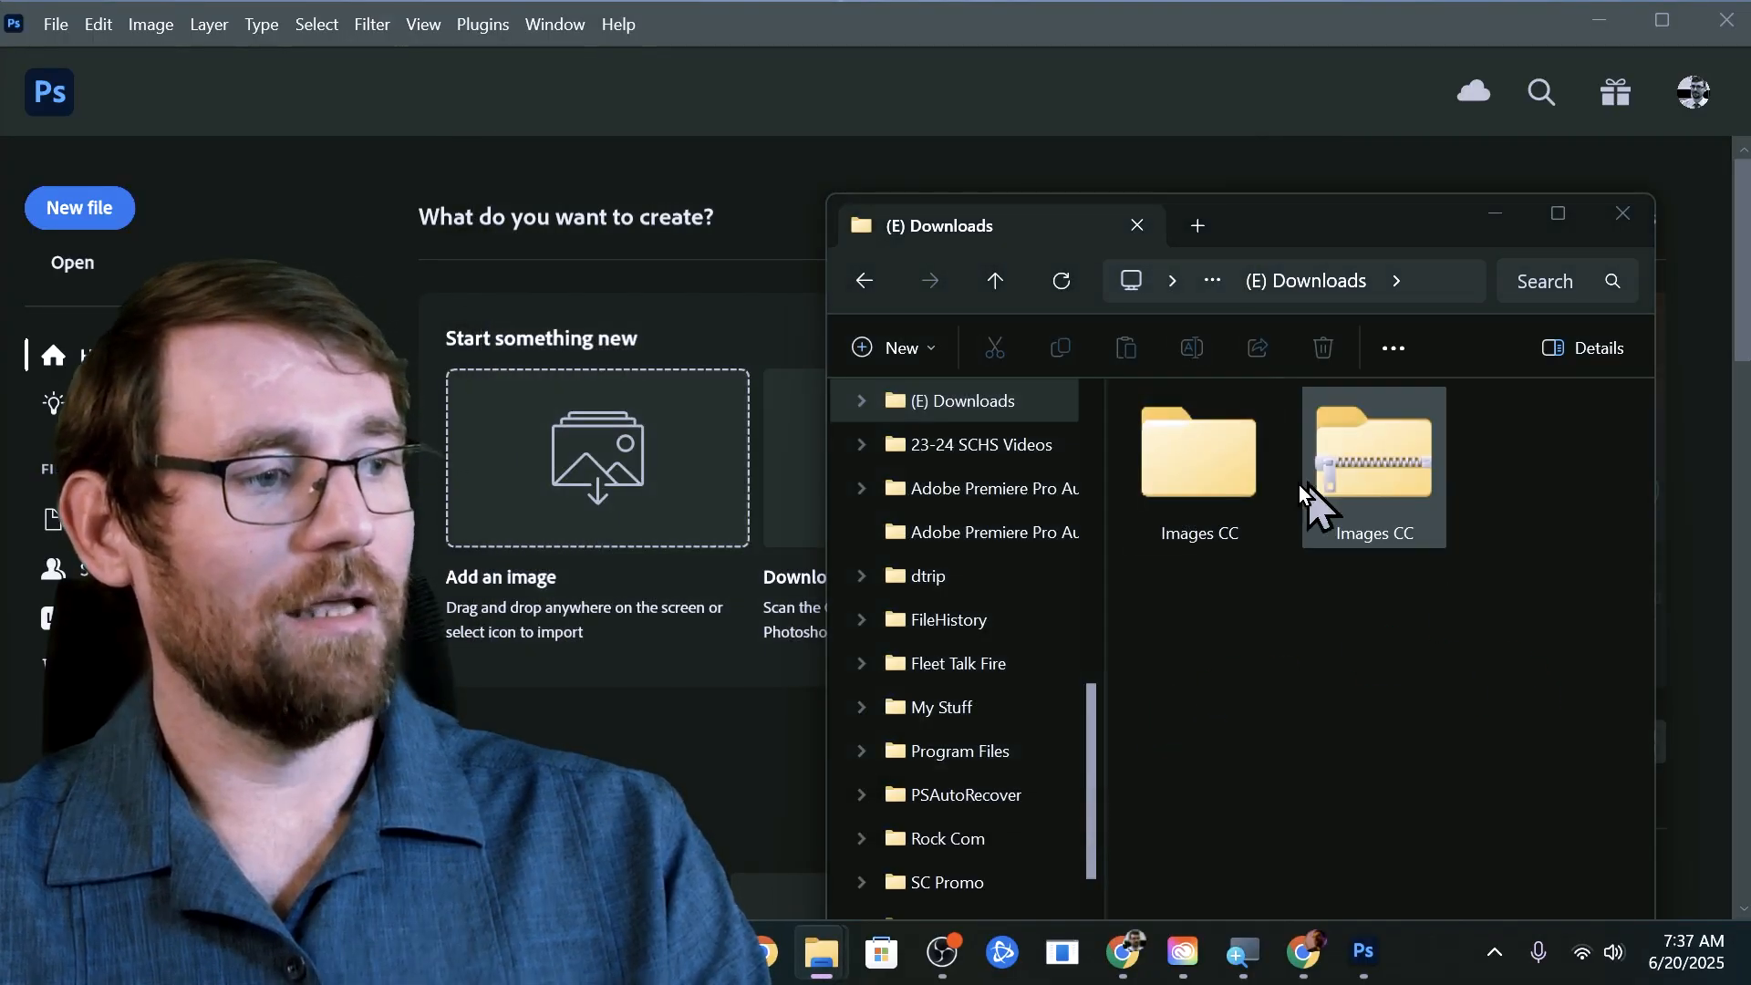
Browse into the extracted Images CC folder, down to the inner Planets CC folder that holds the images.
left_click(1218, 483)
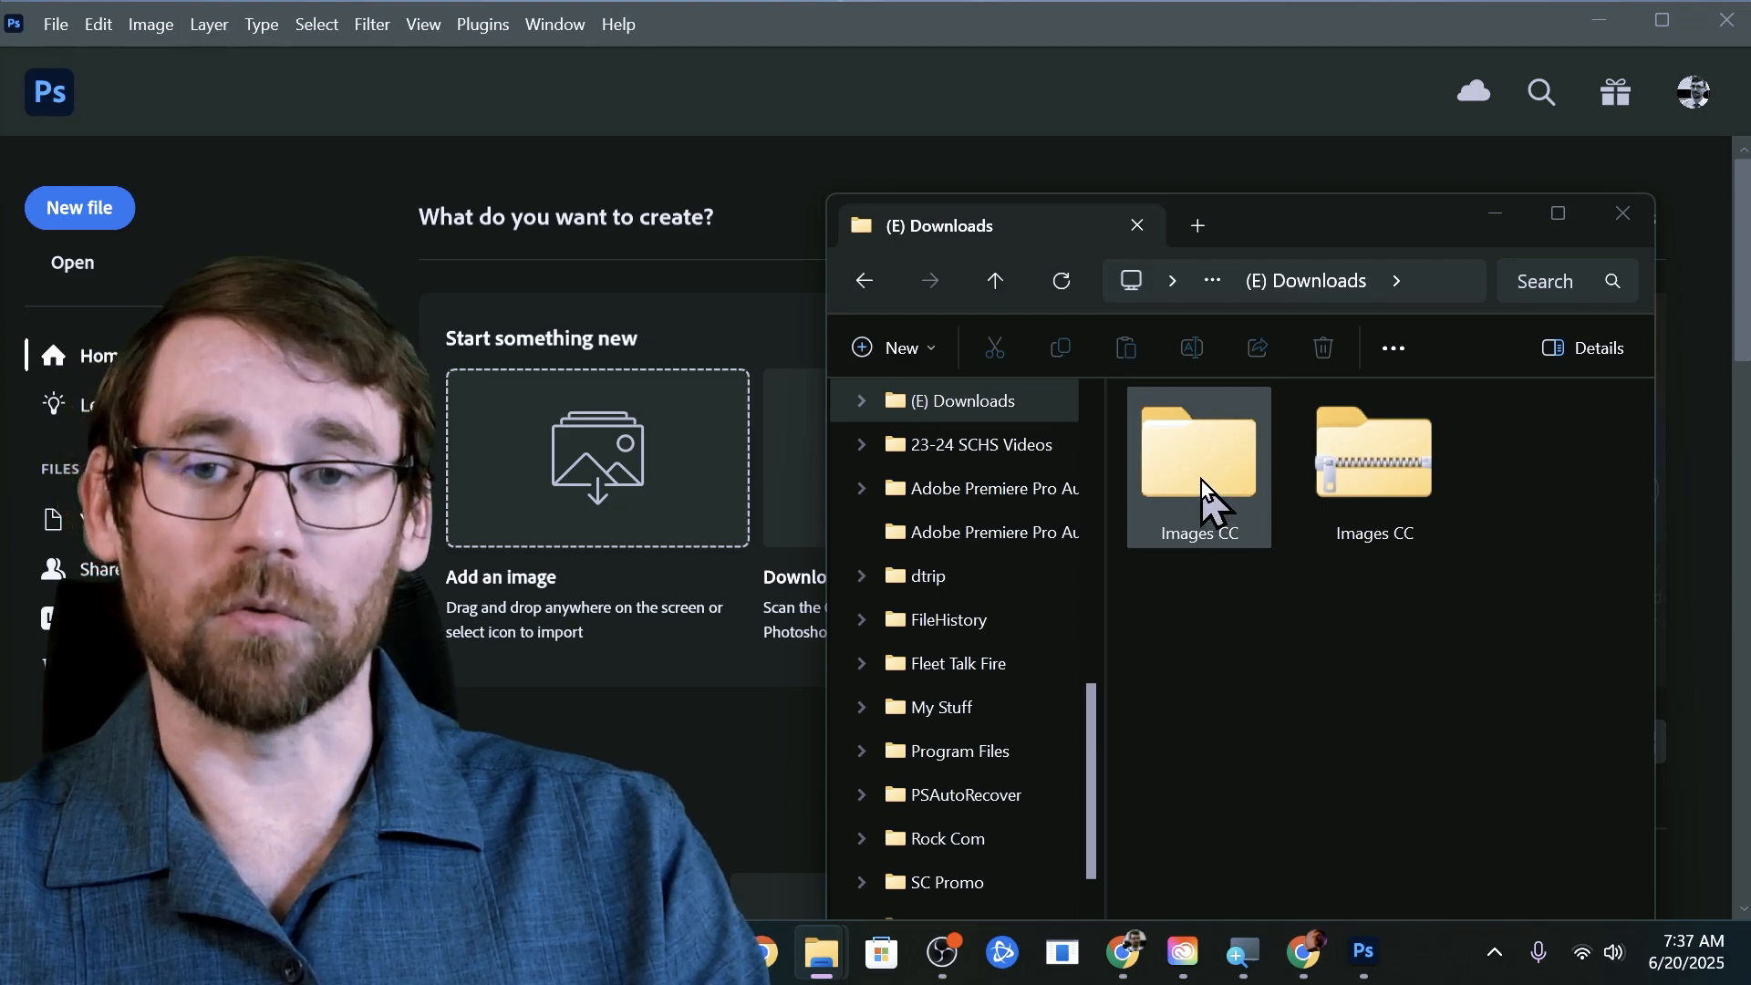
double_click(1197, 472)
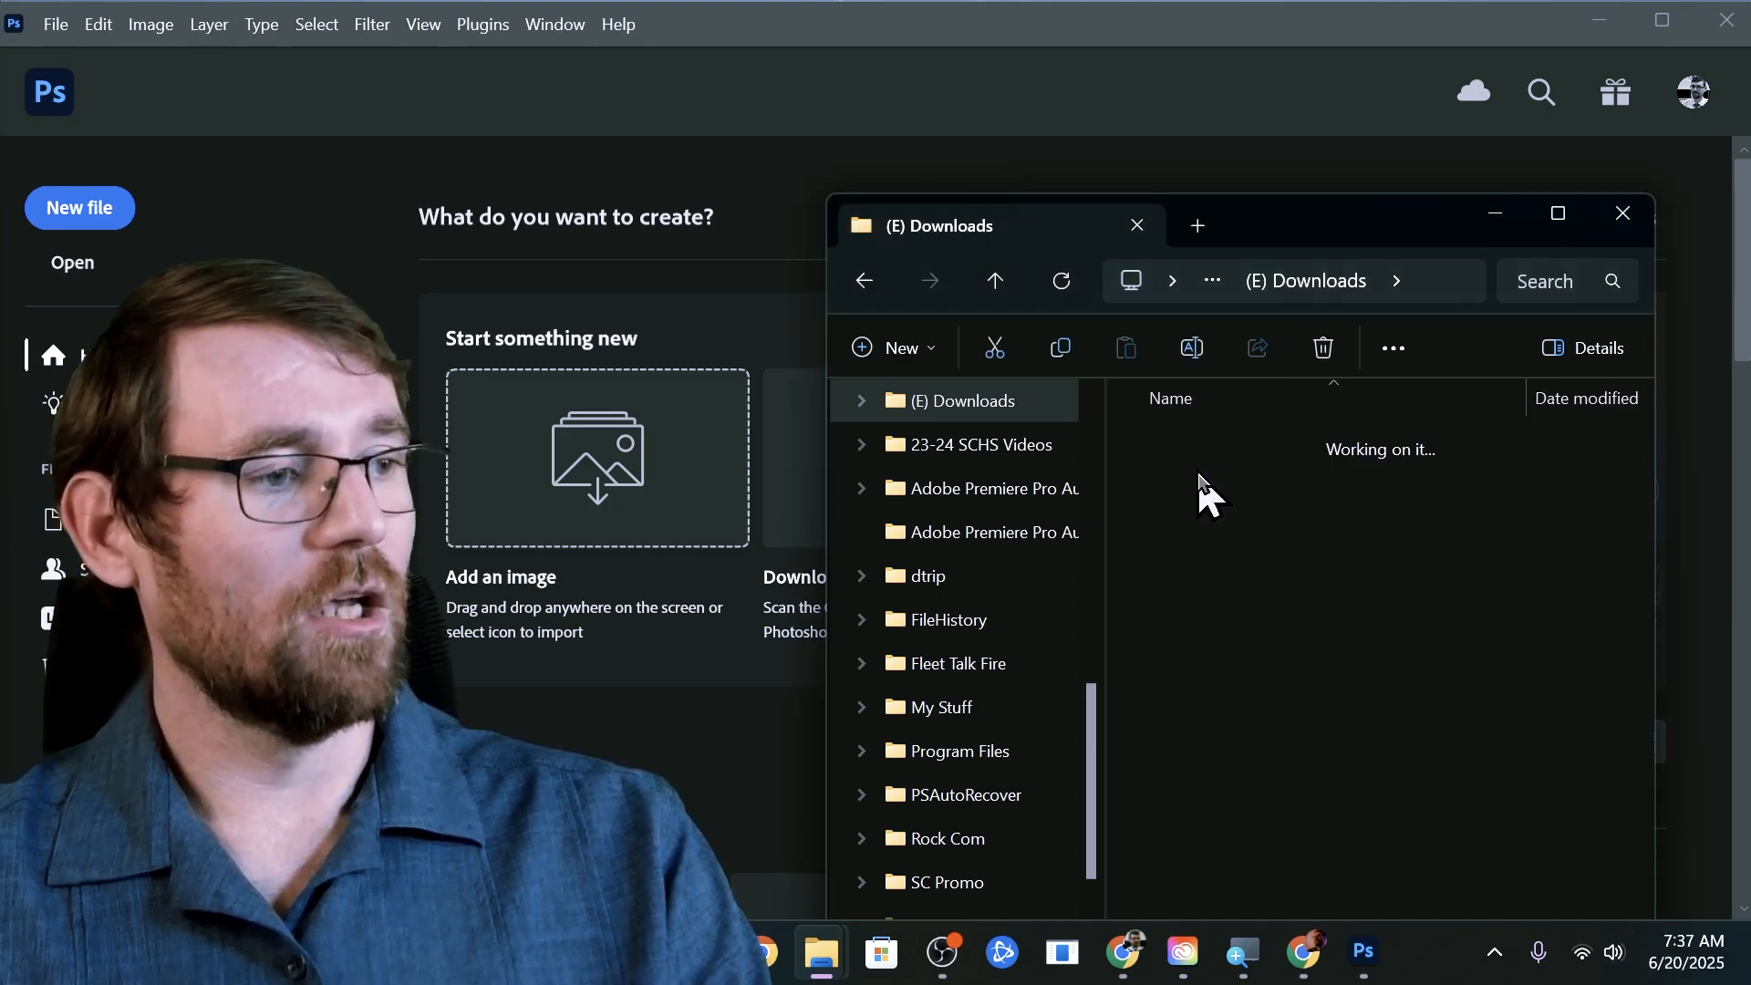
double_click(1195, 443)
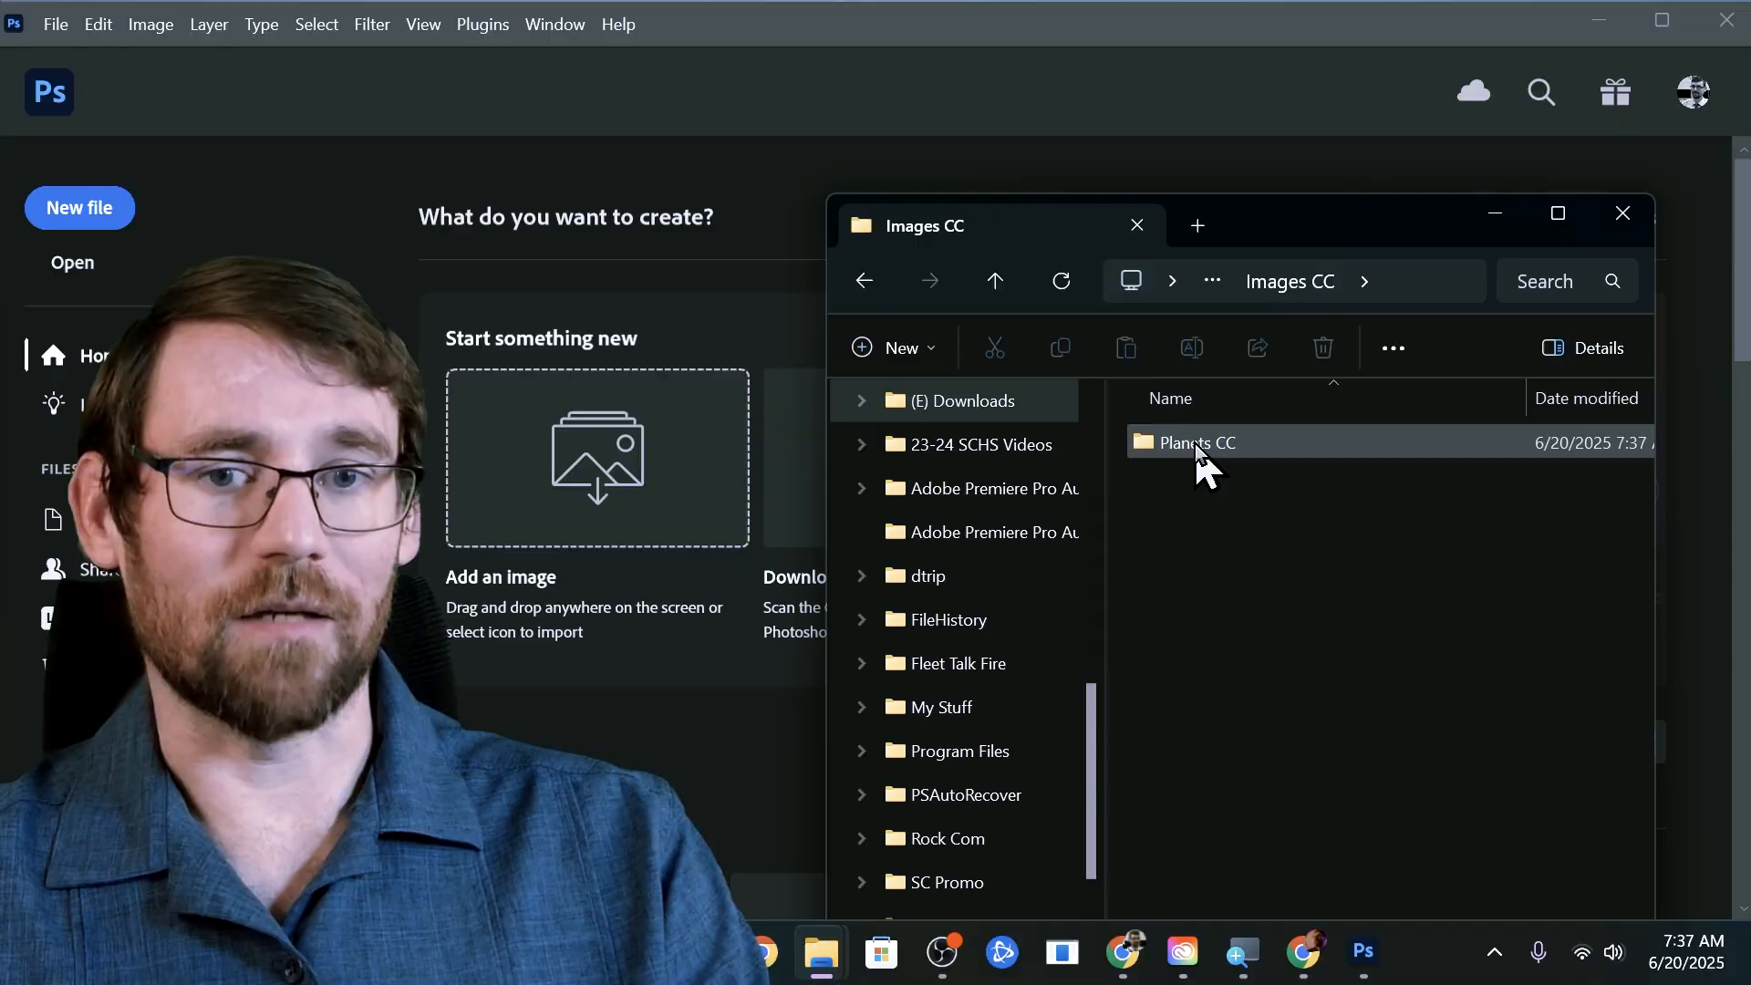
double_click(1195, 443)
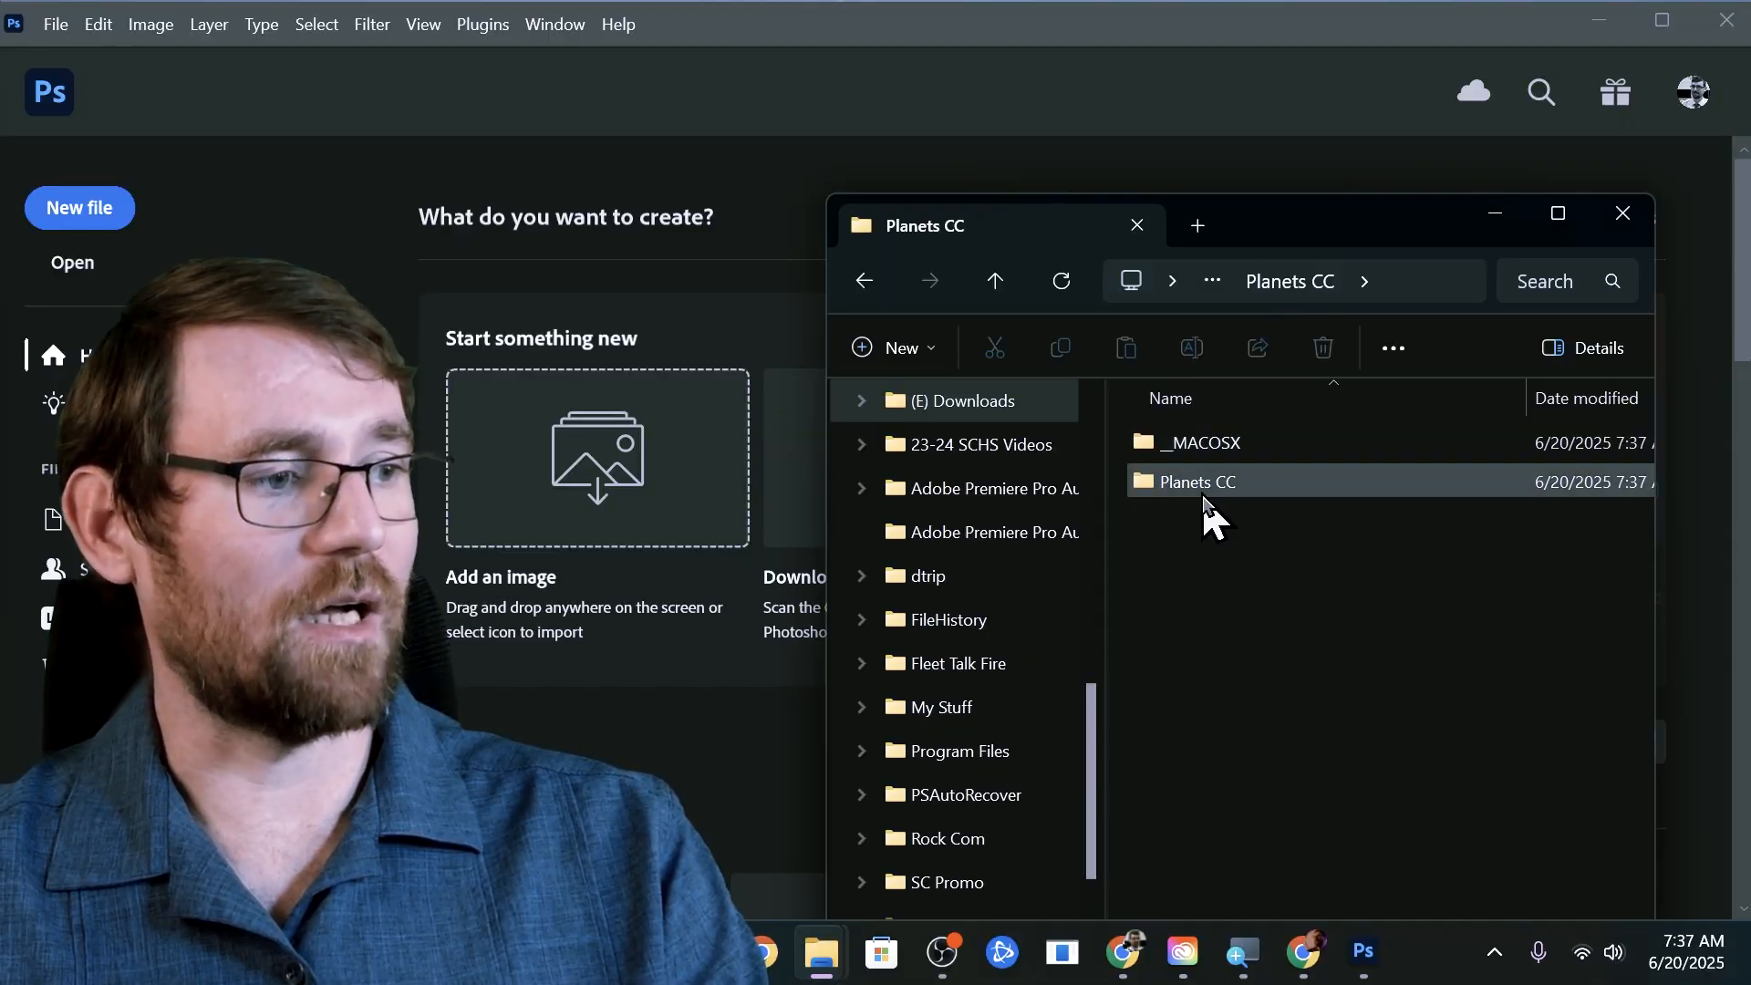
double_click(1206, 489)
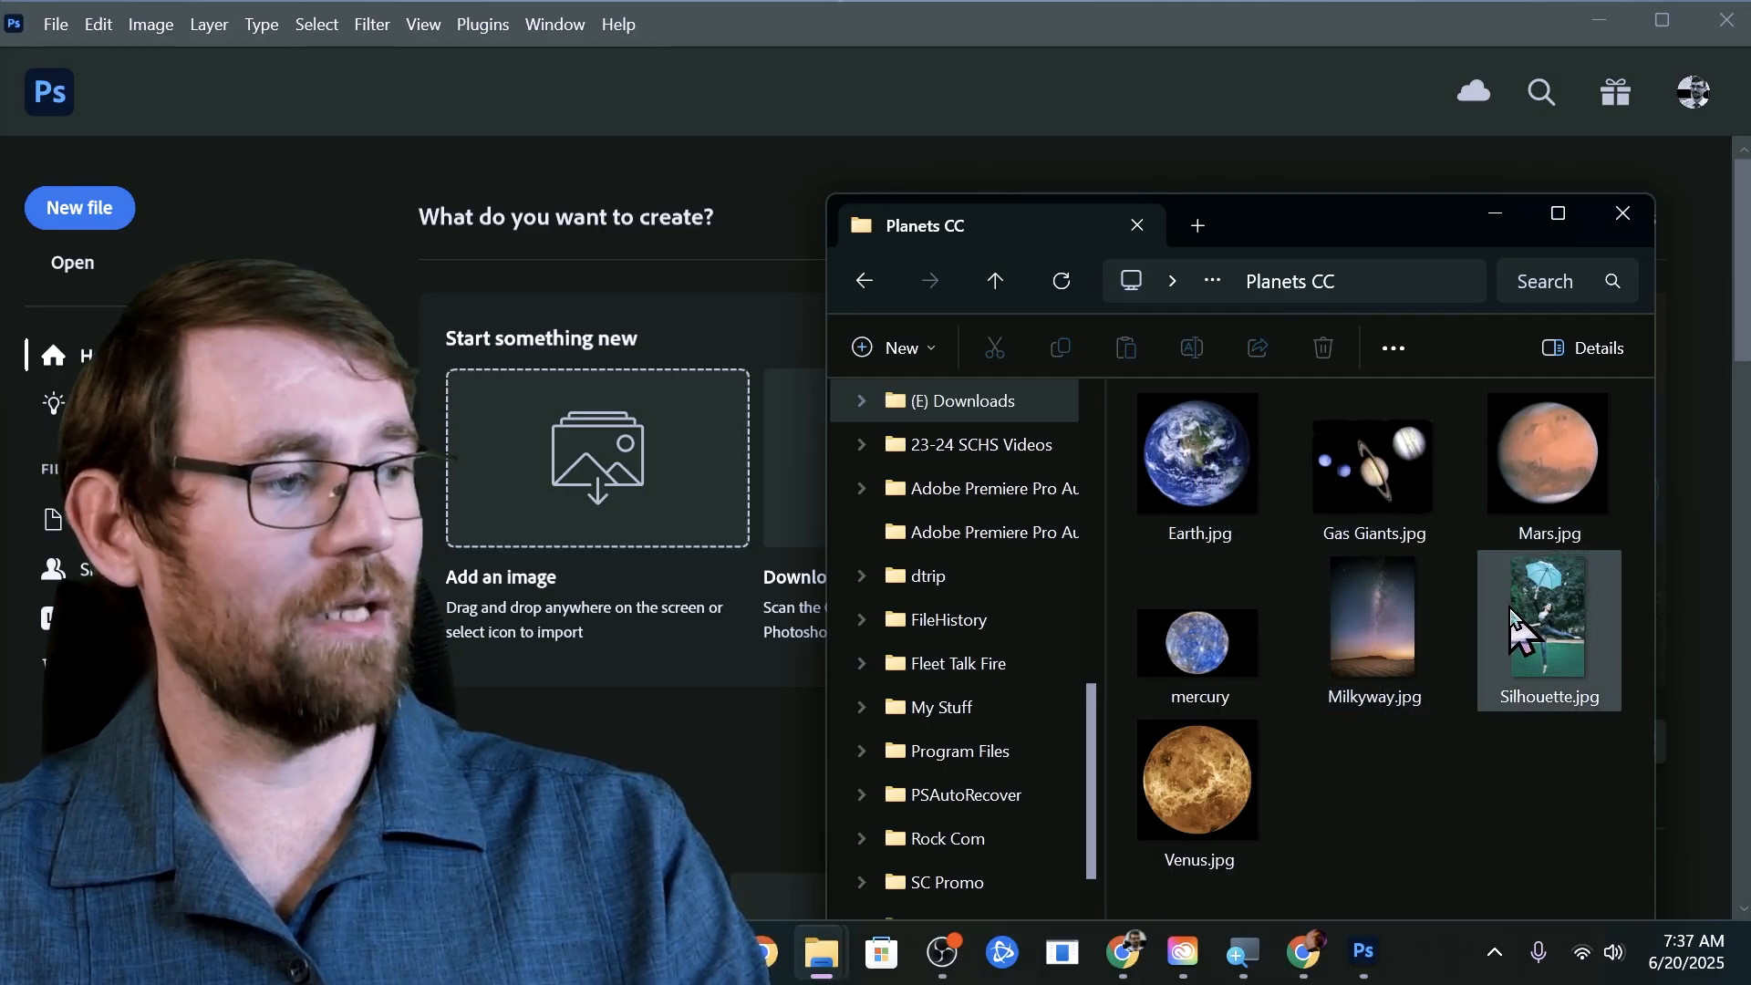
left_click_drag(1573, 818, 1176, 433)
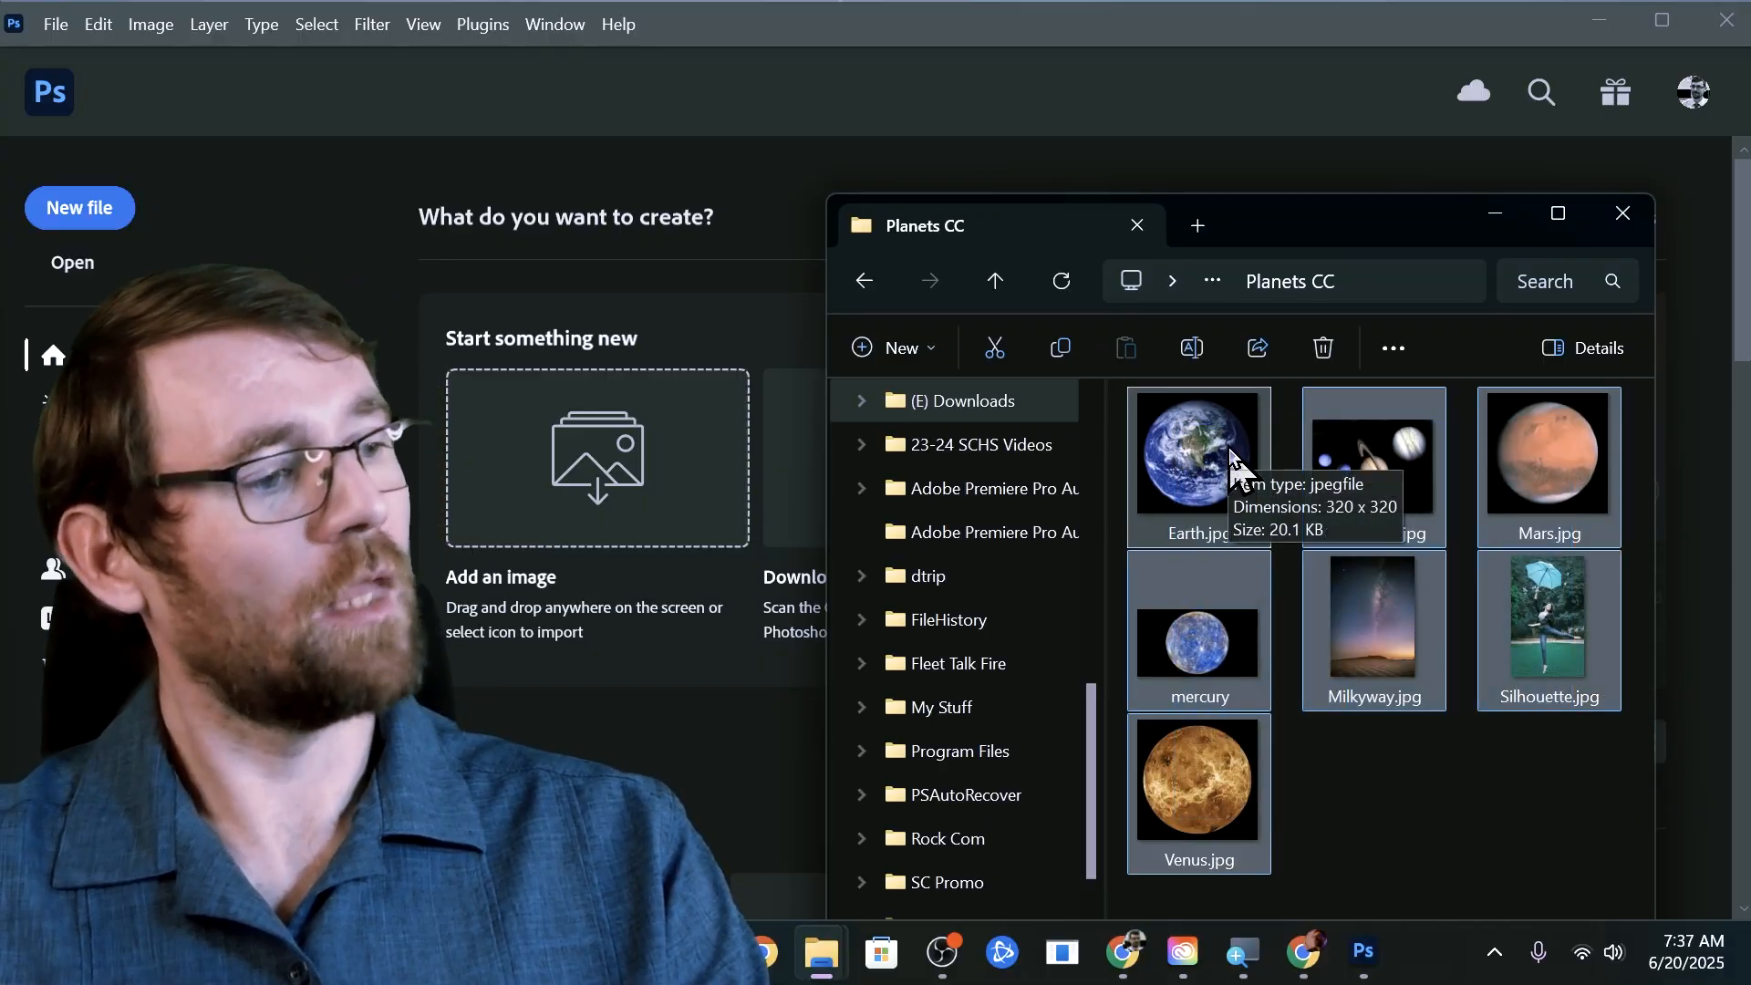
left_click_drag(1565, 850, 1163, 364)
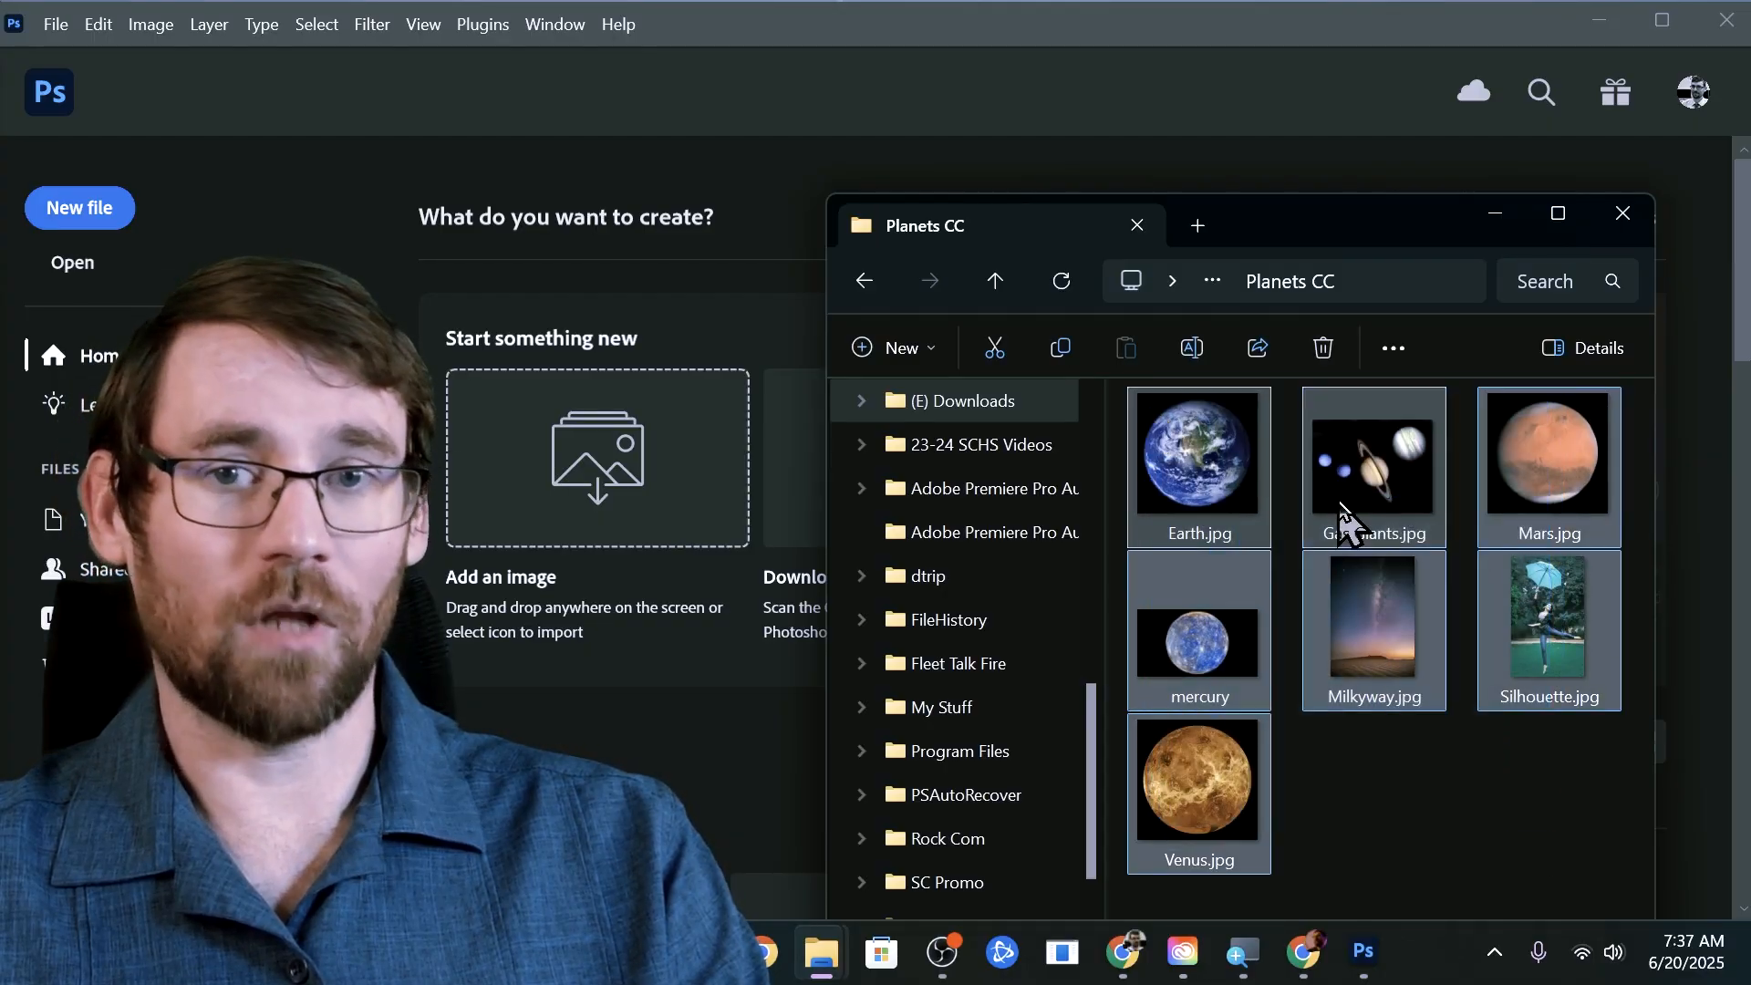
left_click(1368, 812)
left_click(1186, 802)
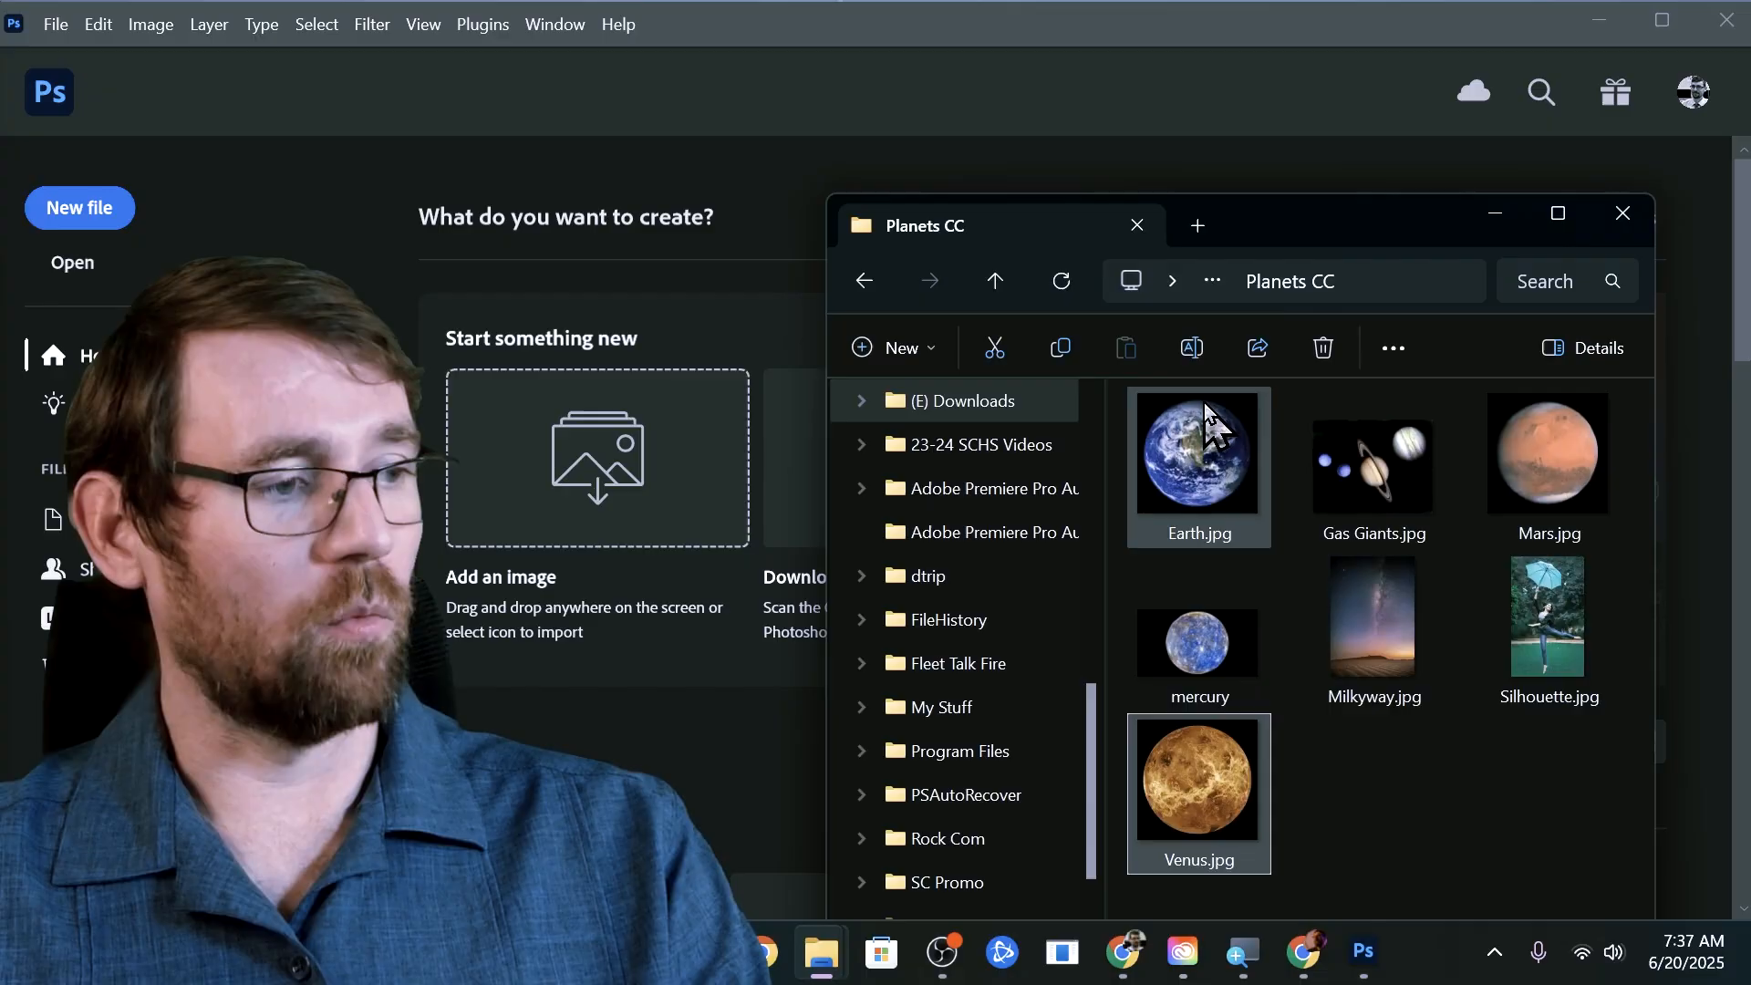
left_click(1197, 447, "shift")
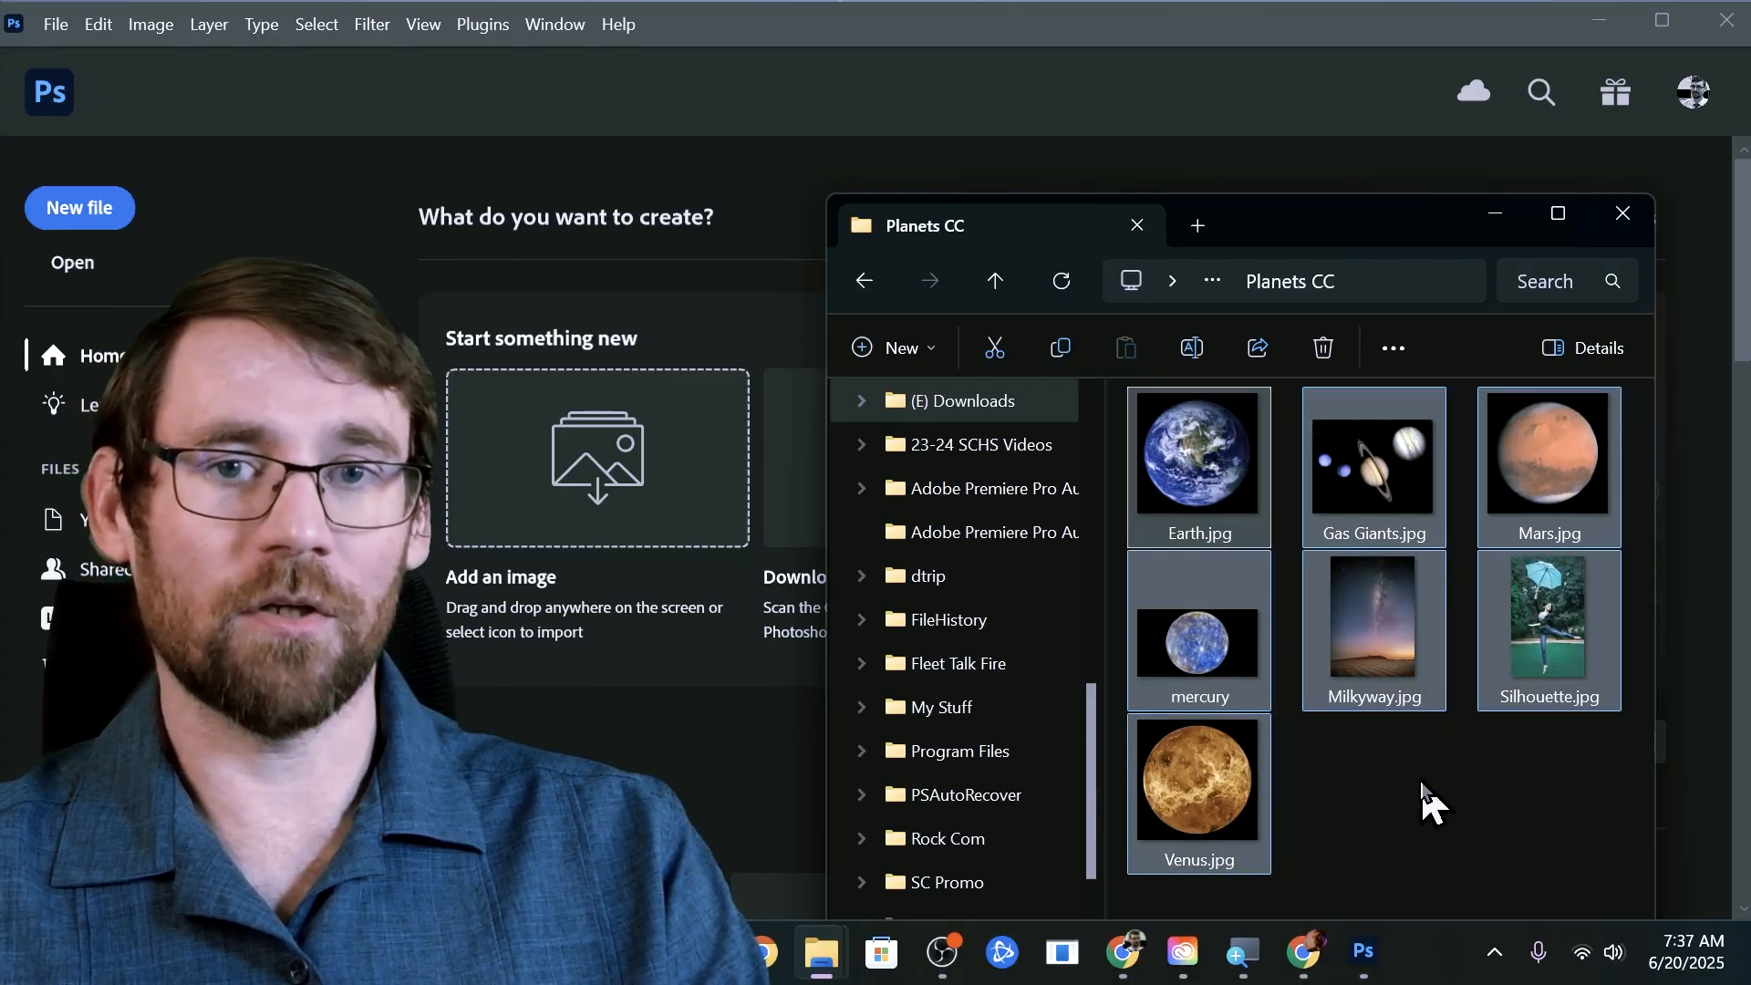
left_click(1398, 827)
Select the Venus, mercury, Milkyway, Silhouette, Mars, Gas Giants and Earth images and open them all in Photoshop as separate documents.
left_click(1226, 739)
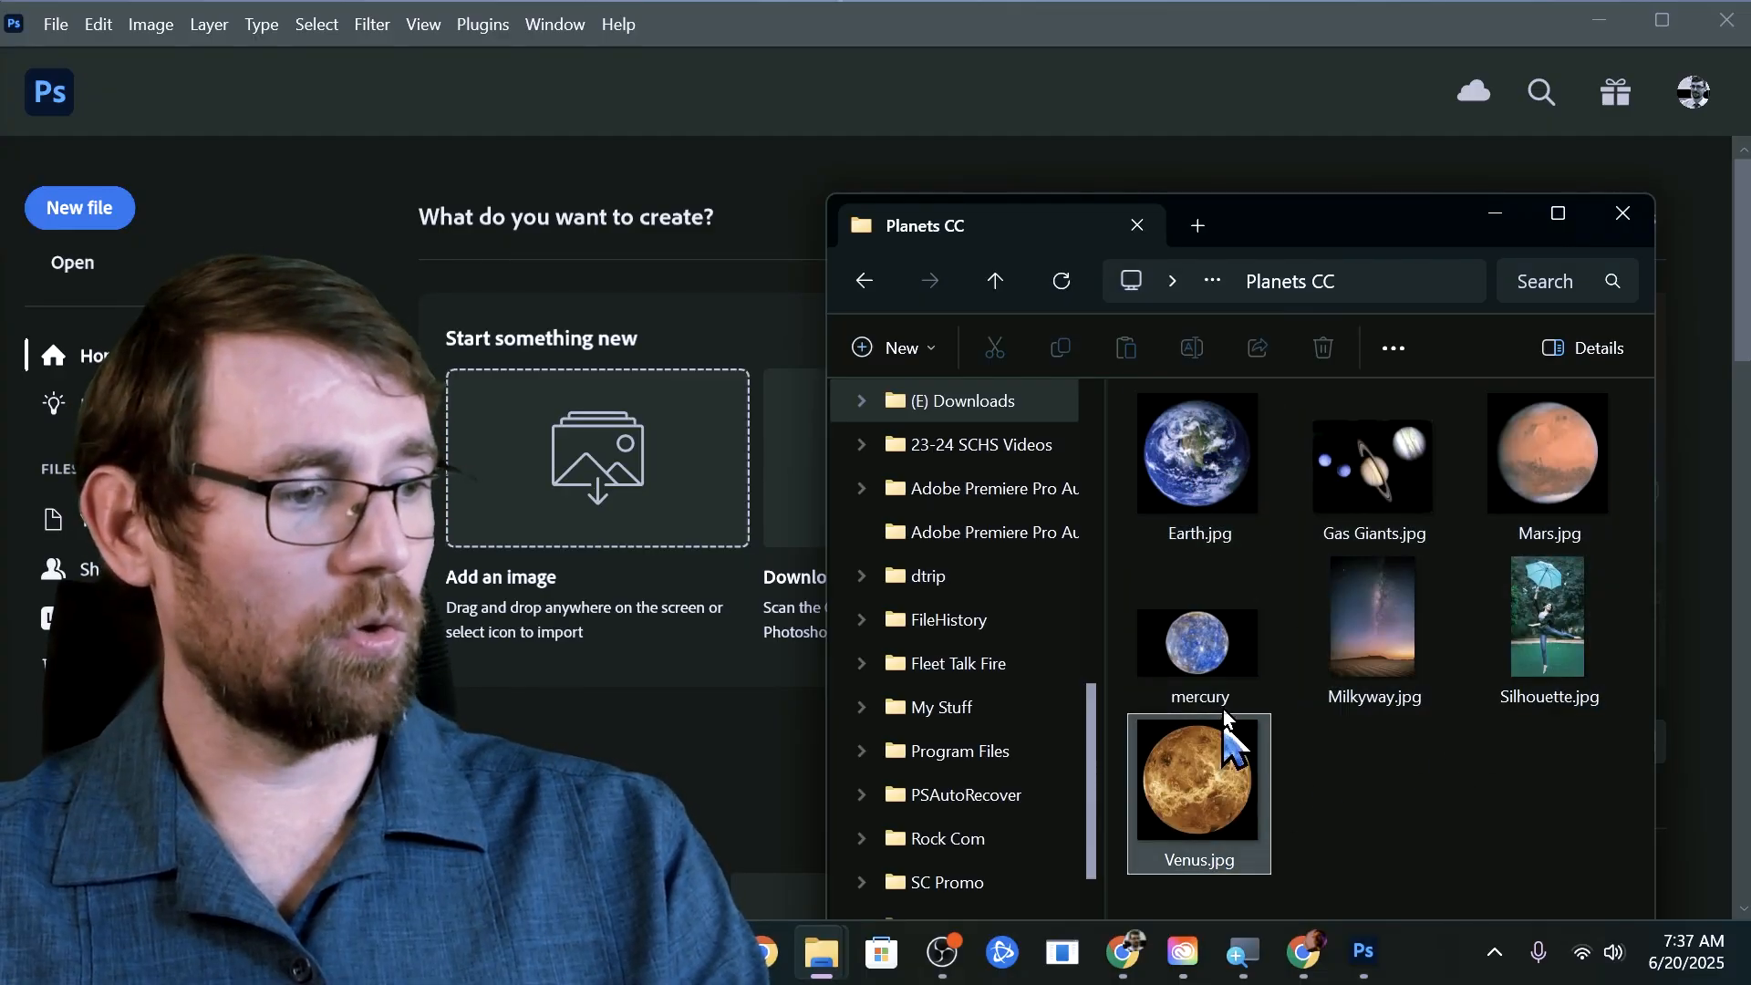
left_click(1221, 652, "ctrl")
left_click(1377, 679, "ctrl")
left_click(1565, 638, "ctrl")
left_click(1548, 456, "ctrl")
left_click(1372, 465, "ctrl")
left_click(1197, 456, "ctrl")
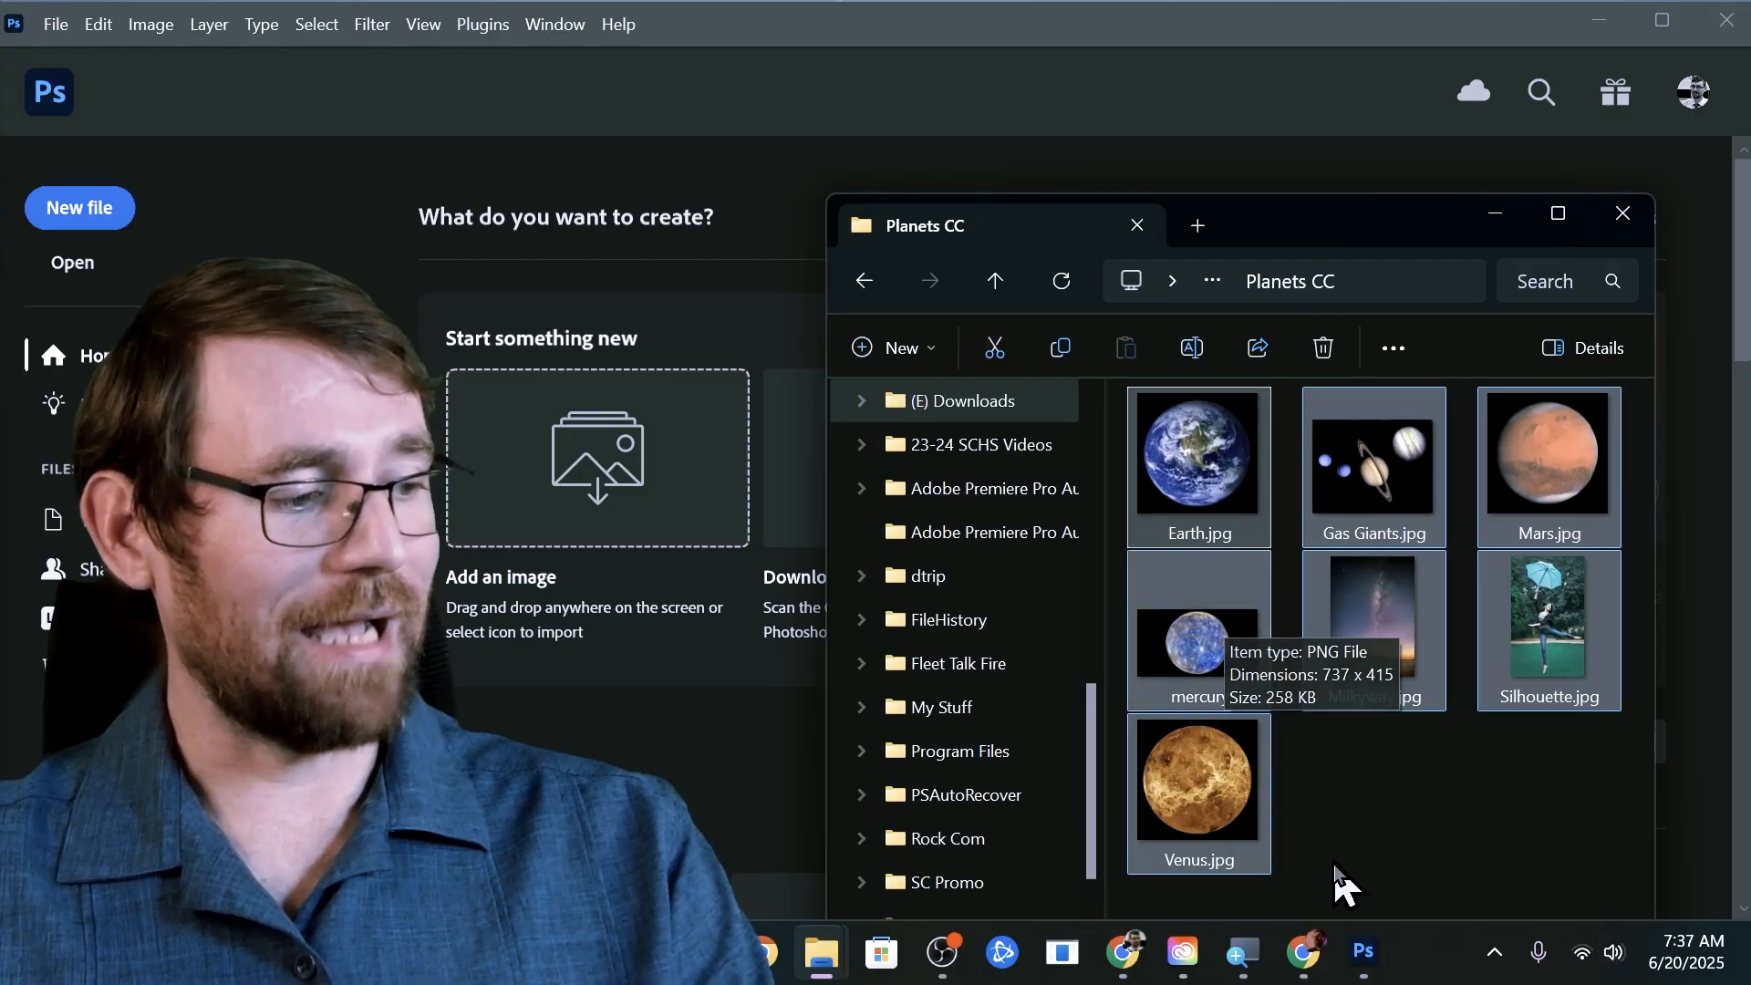
mouse_move(1359, 965)
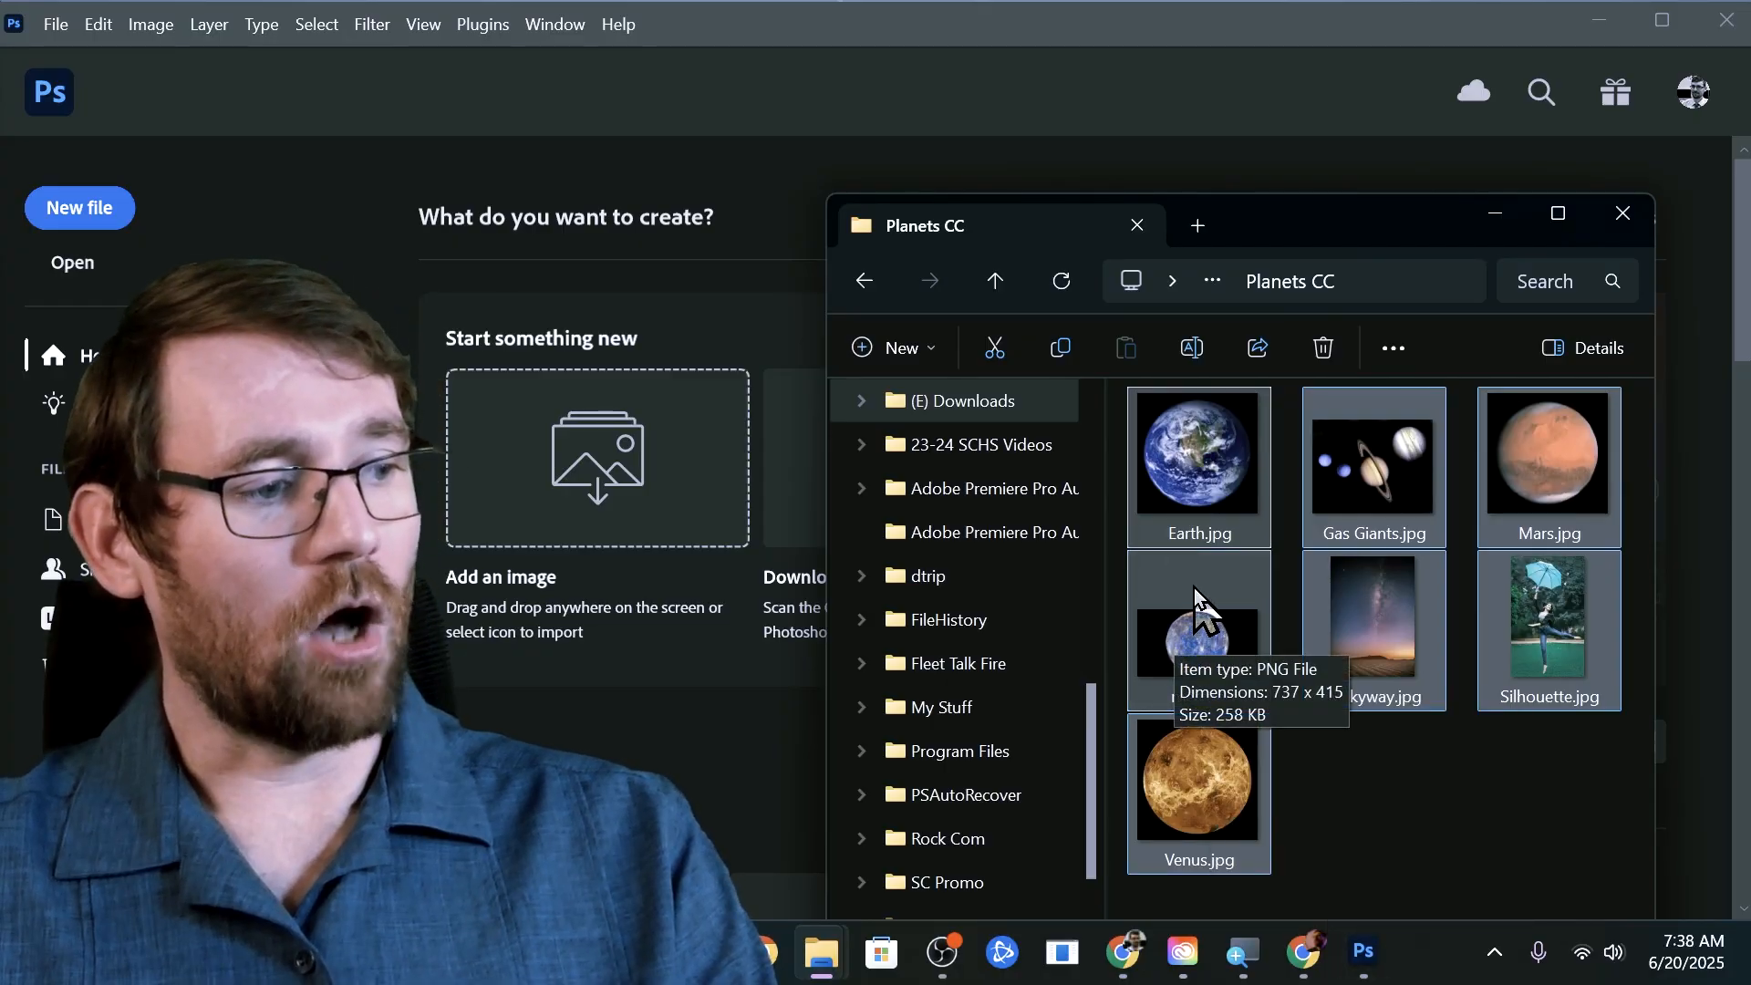
left_click_drag(1188, 609, 645, 362)
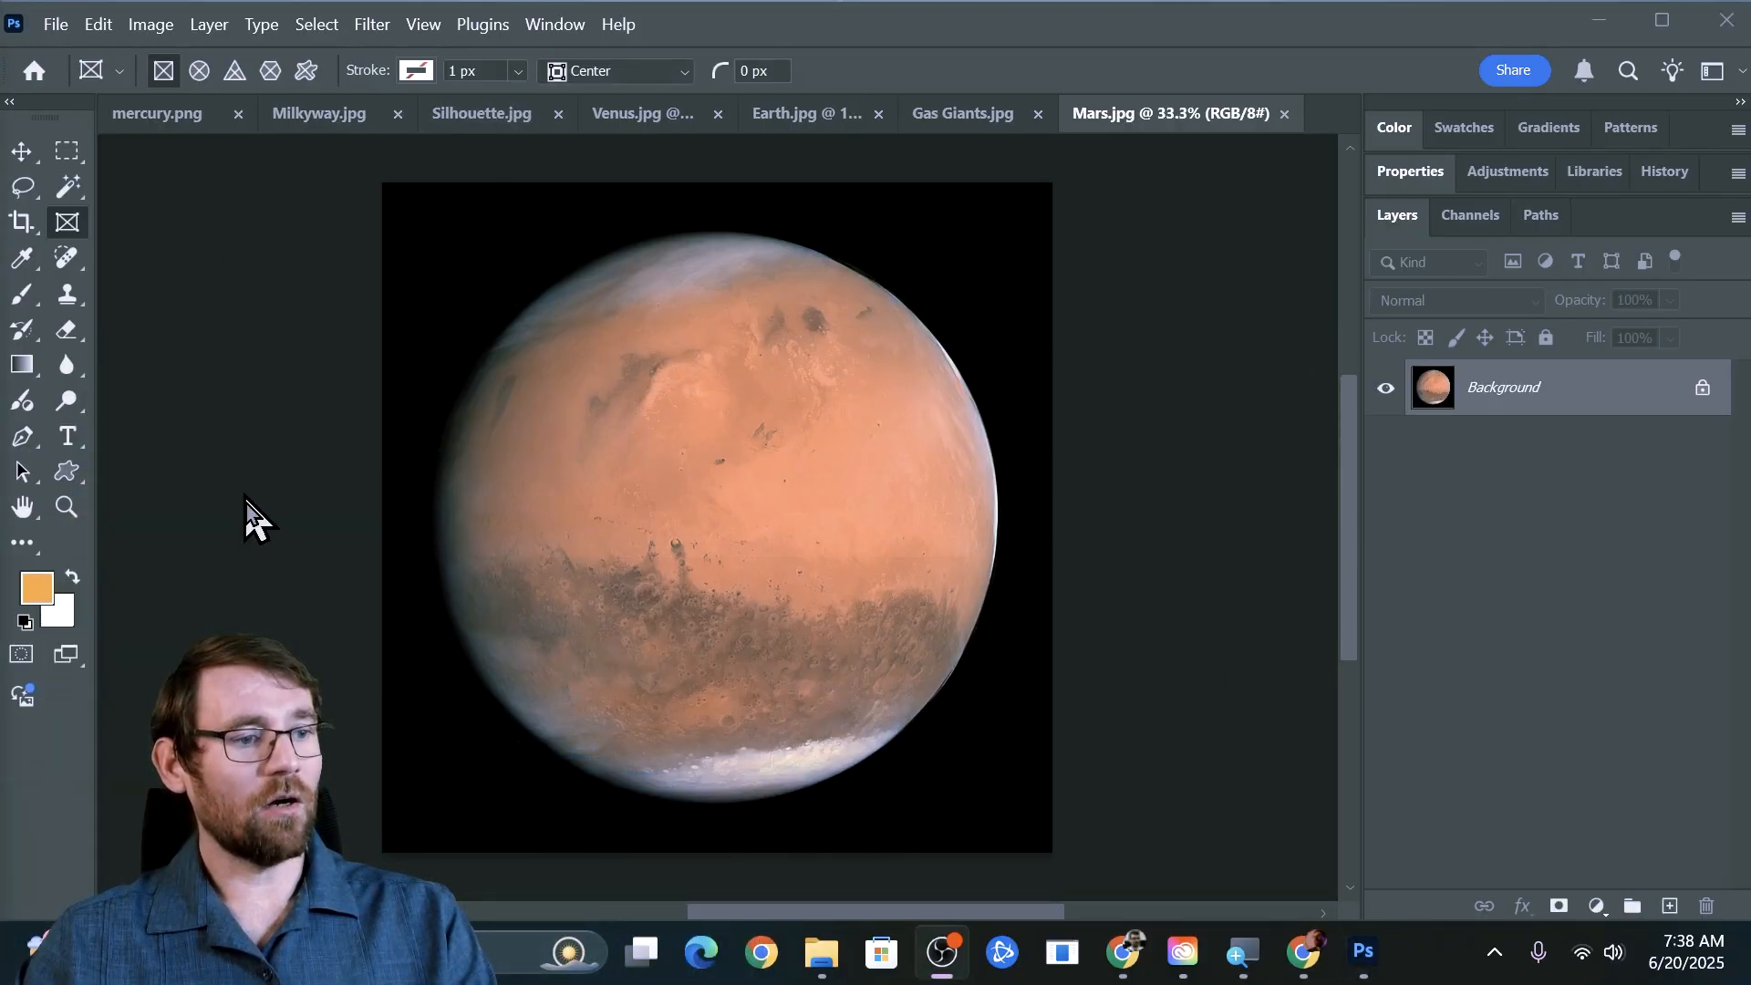
Look through the open mercury, Milkyway, Silhouette, Venus, Earth, Gas Giants and Mars documents one after another.
left_click(188, 112)
left_click(464, 117)
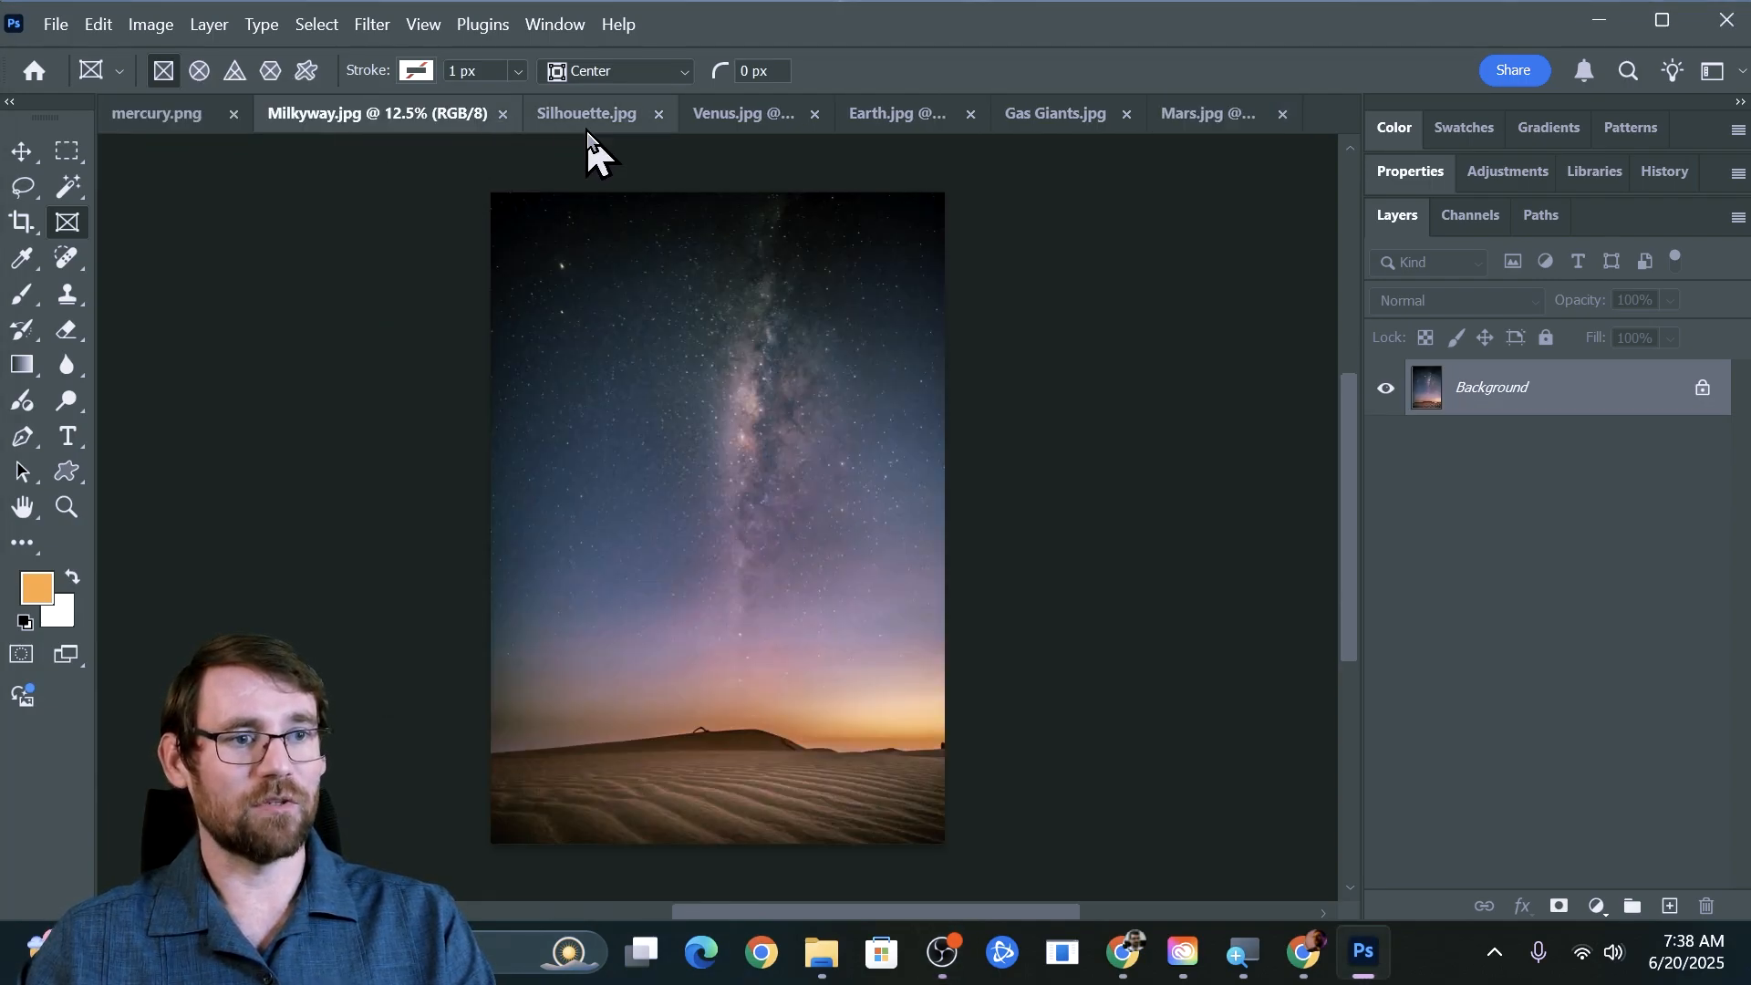
left_click(604, 108)
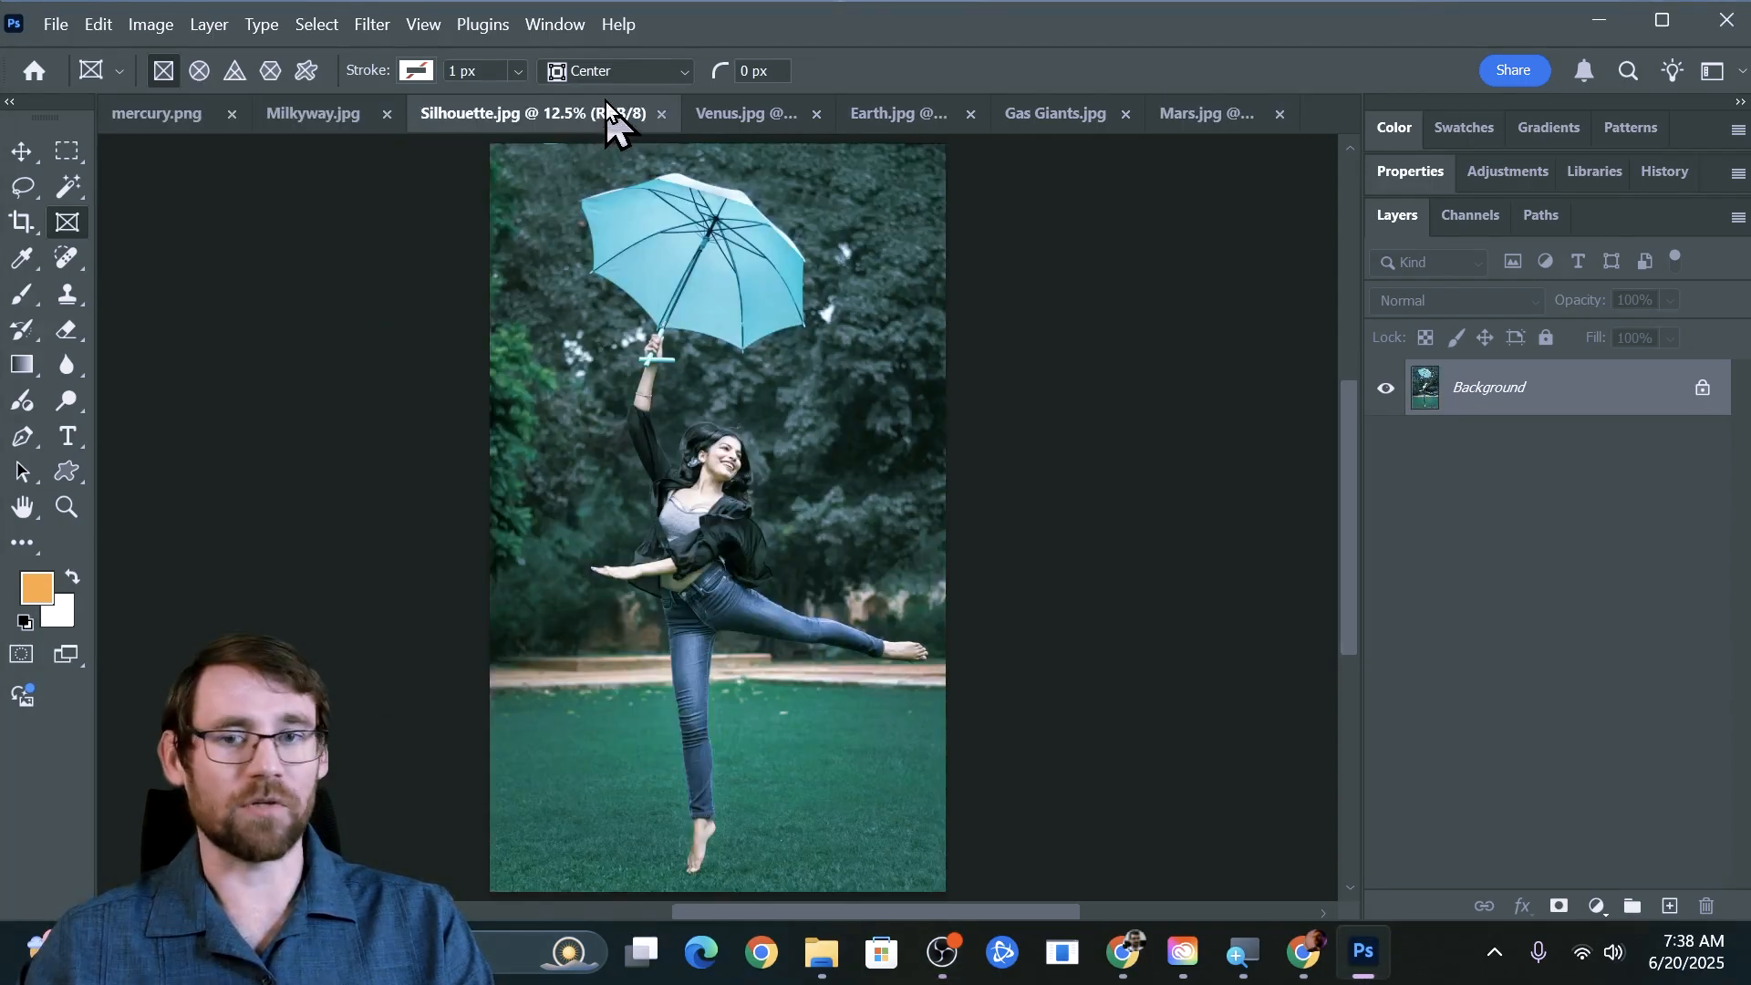
left_click(749, 111)
left_click(889, 117)
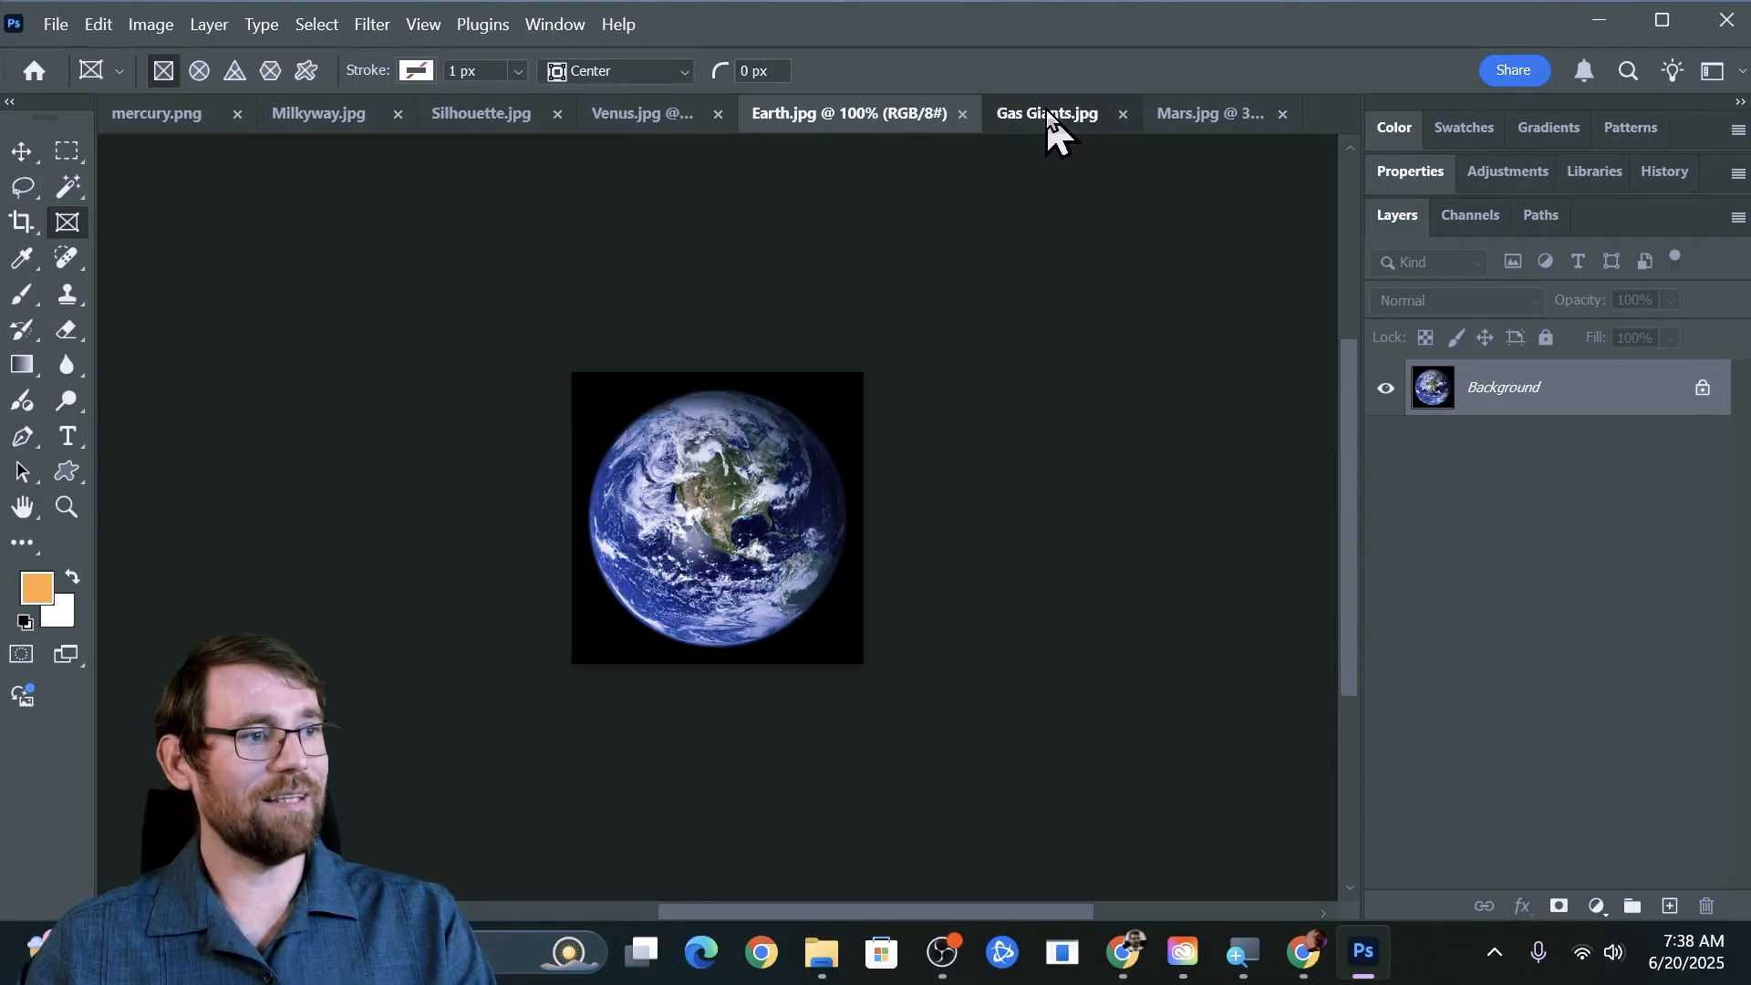
left_click(1053, 128)
left_click(1233, 120)
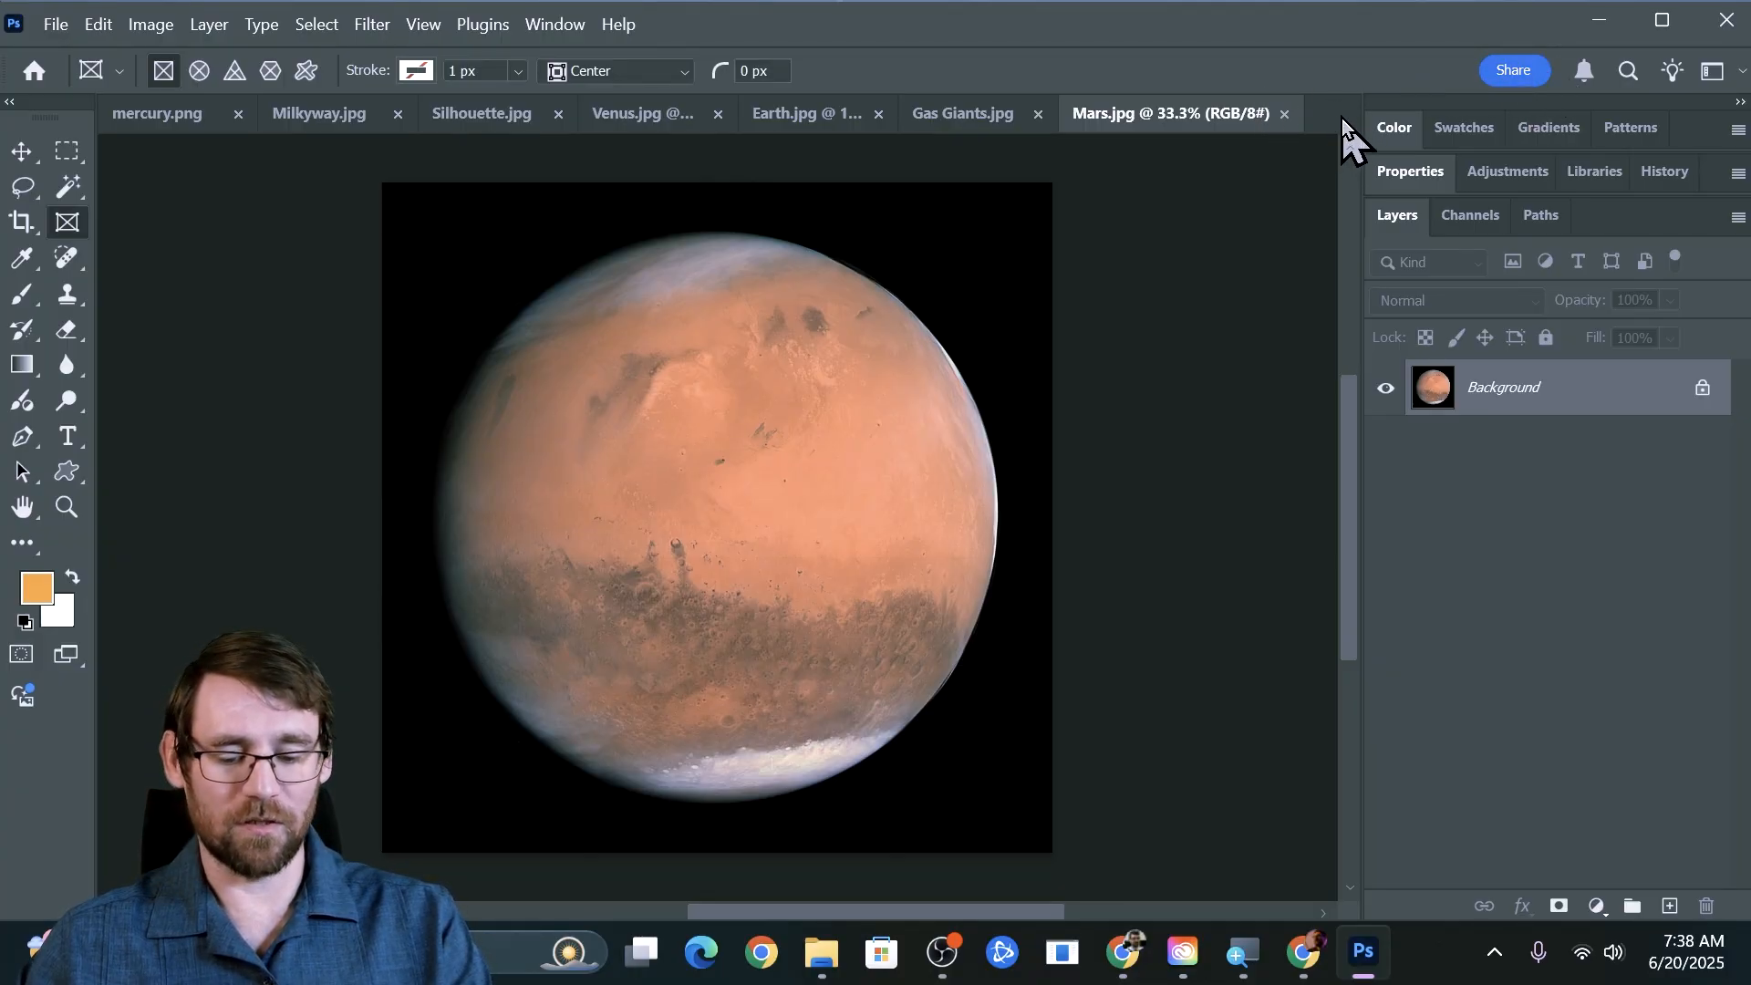
key("ctrl+BackSpace")
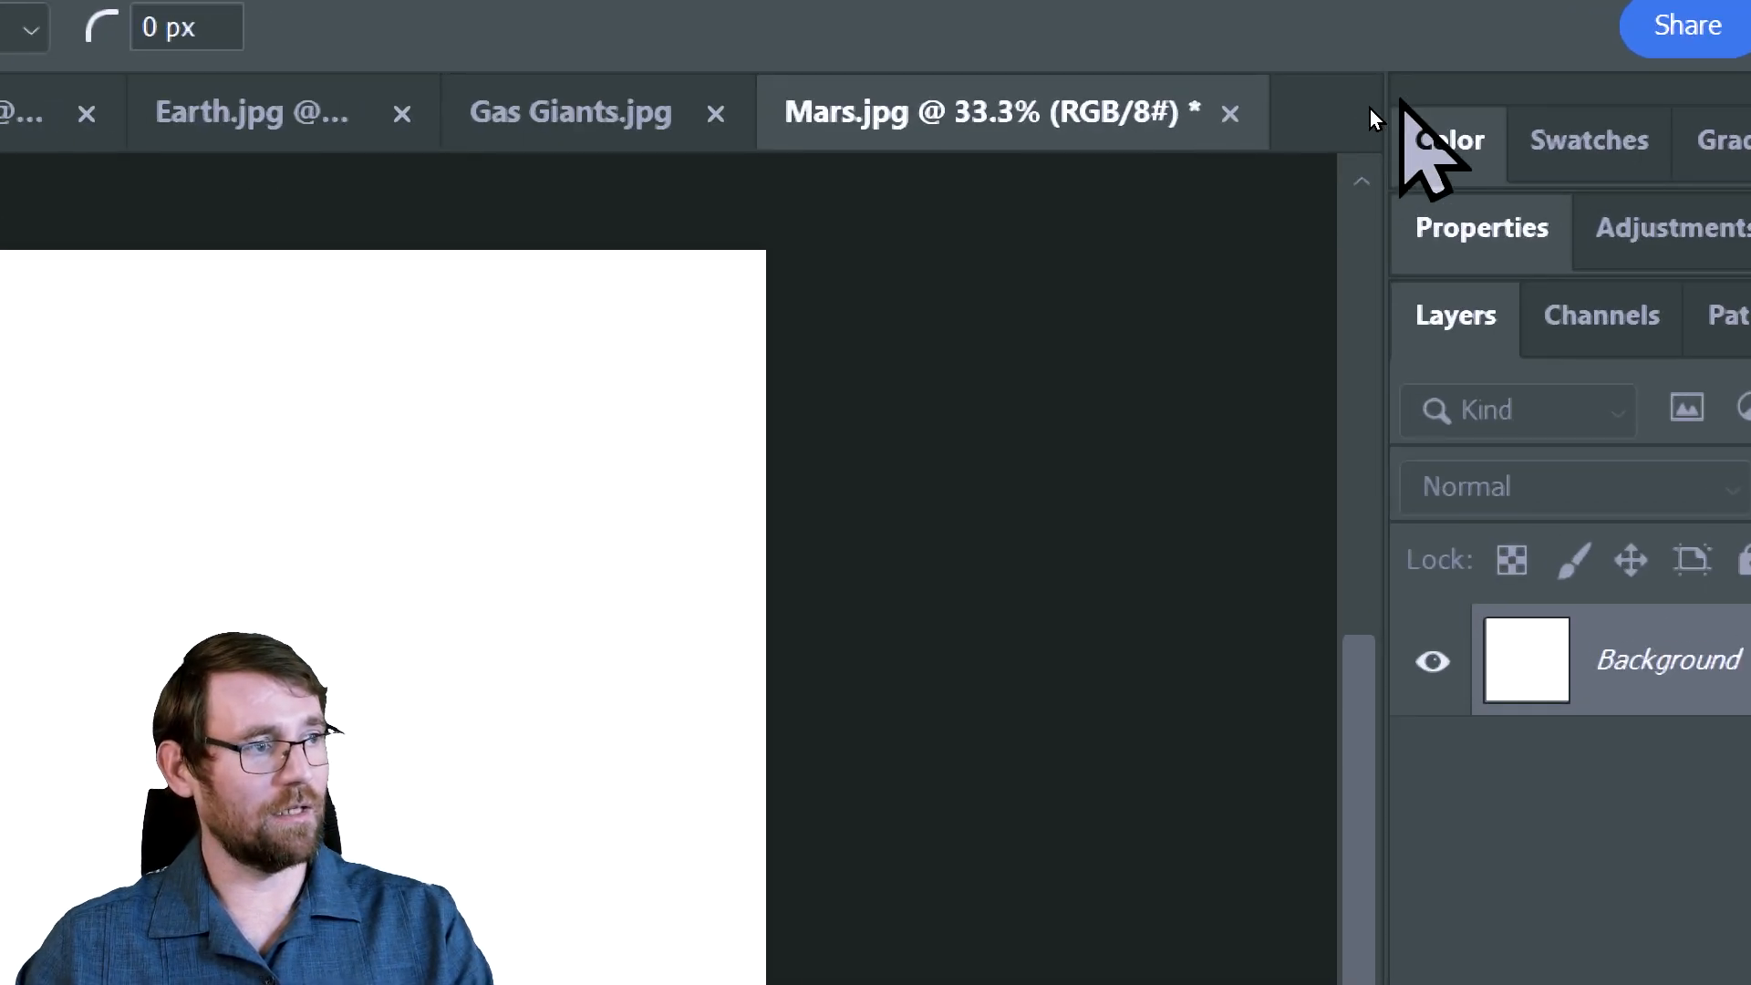
key("ctrl+z")
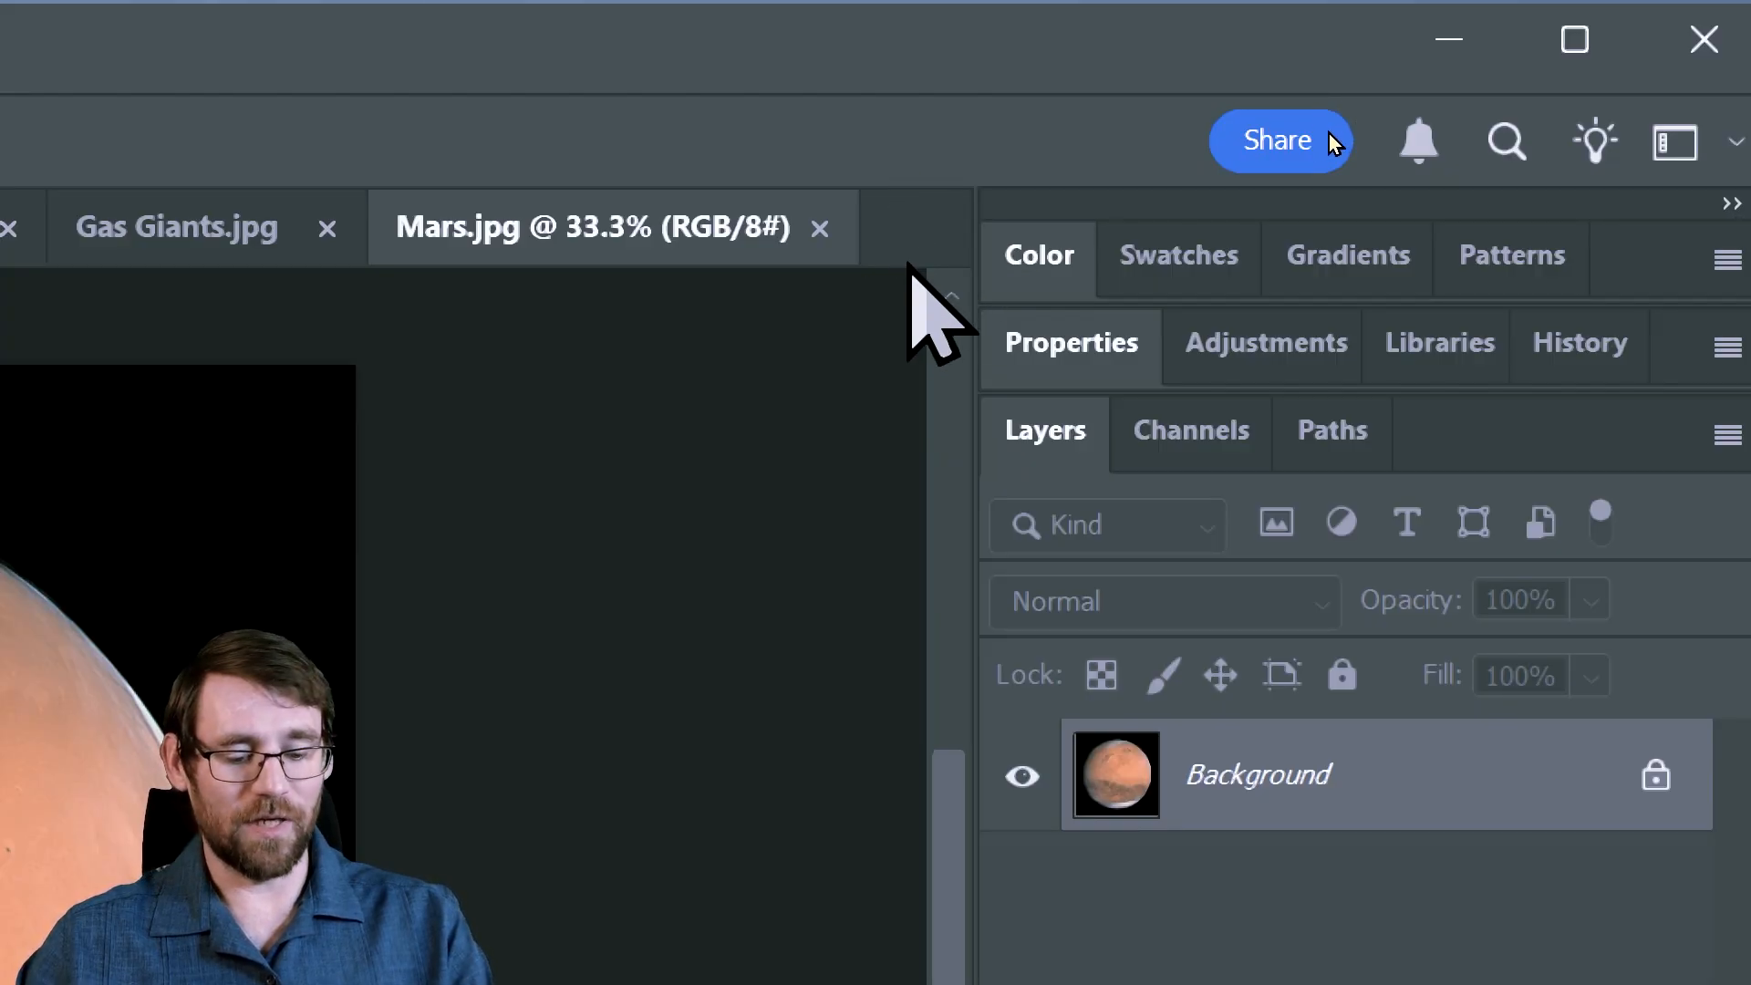
key("ctrl+minus")
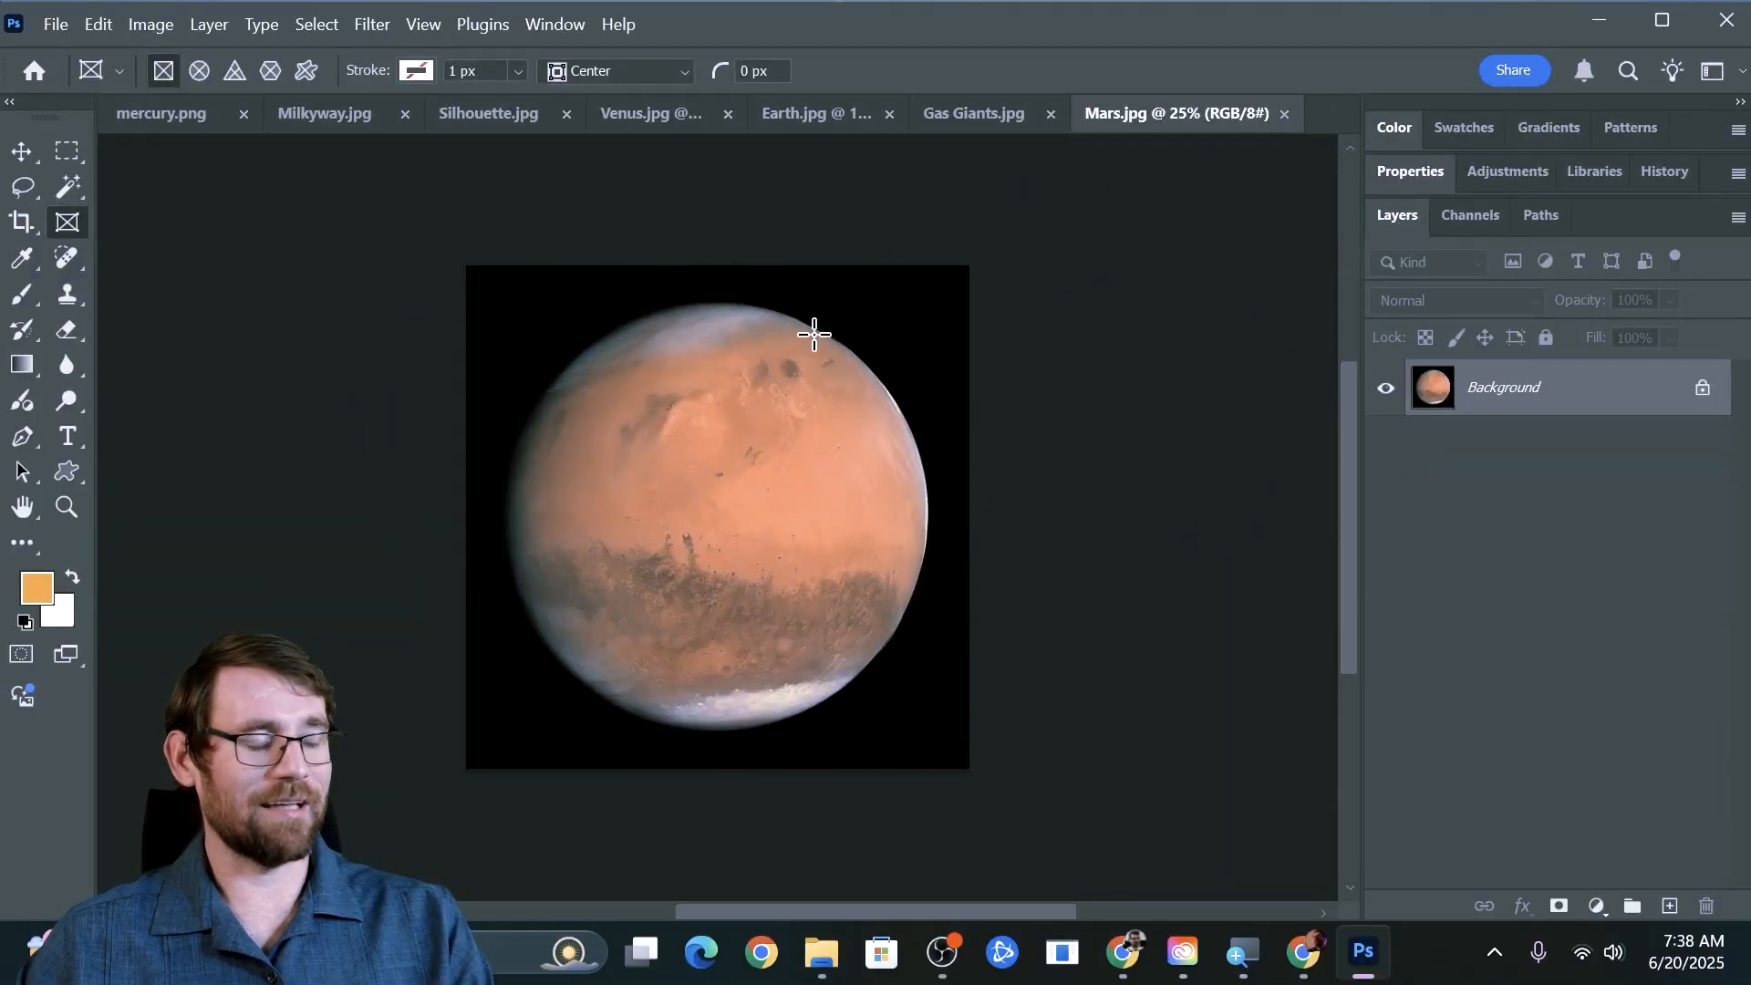
Review the Gas Giants, Earth, Silhouette, Milkyway, mercury and Venus images again, with the Move tool active, as source material for the composite.
left_click(994, 115)
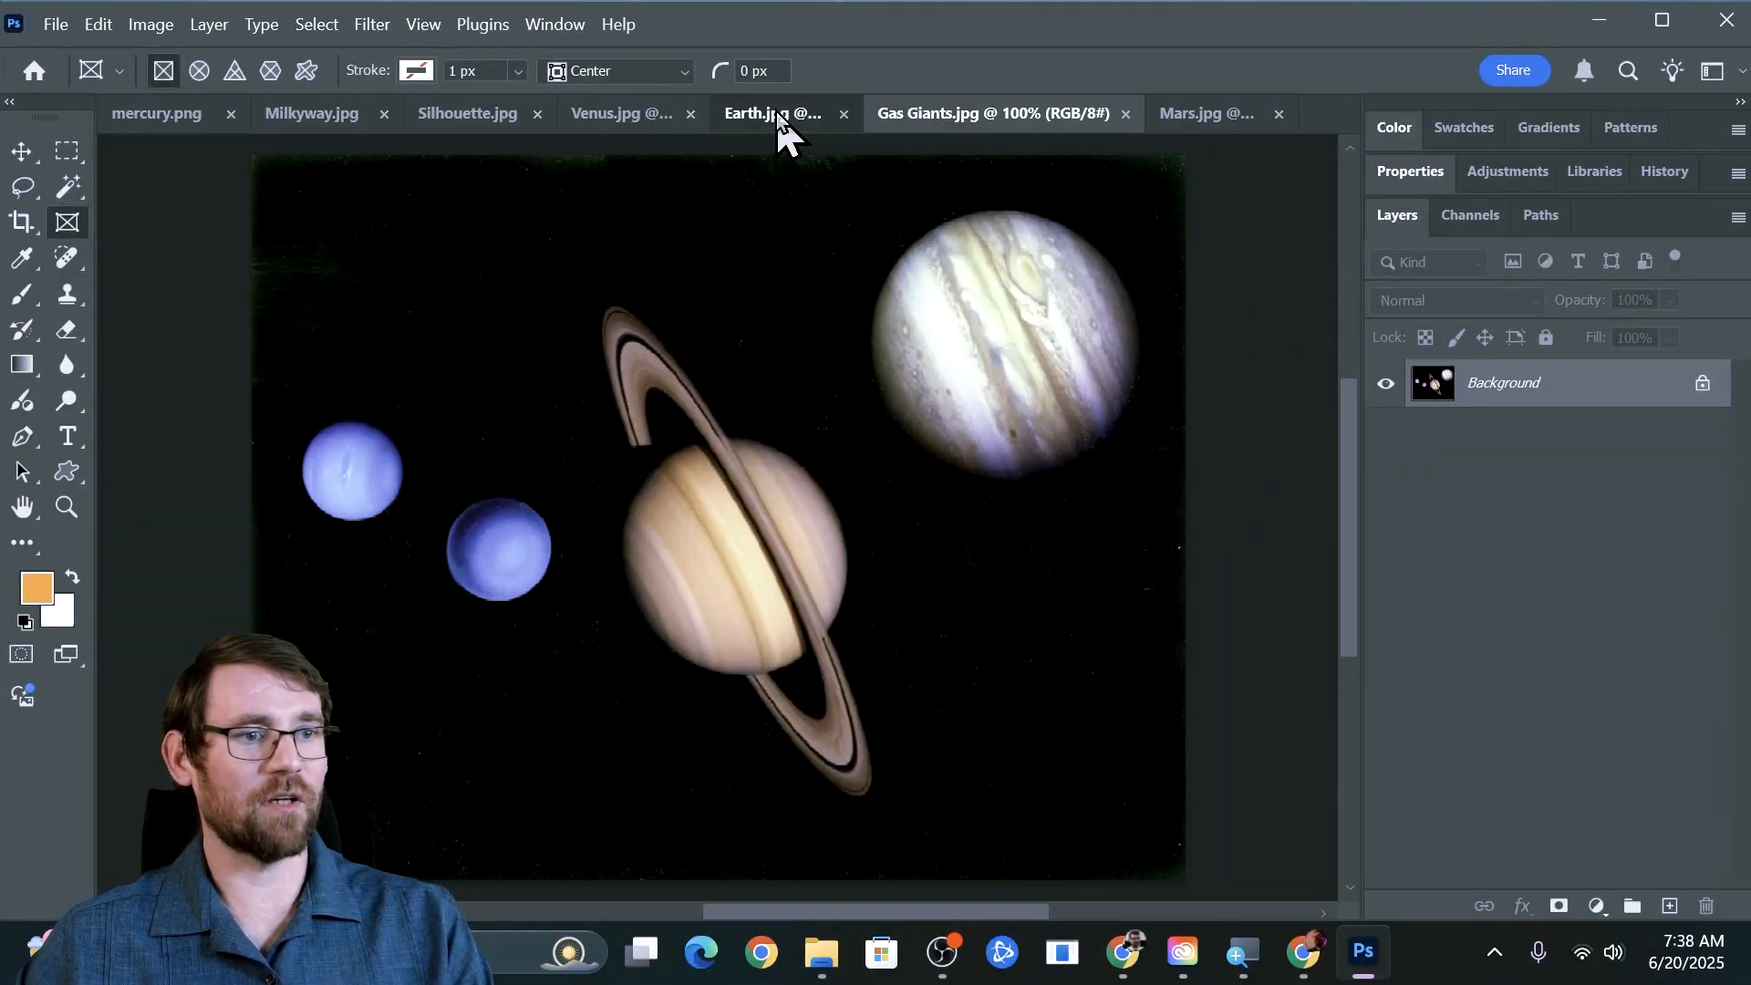
left_click(778, 114)
left_click(481, 114)
key("v")
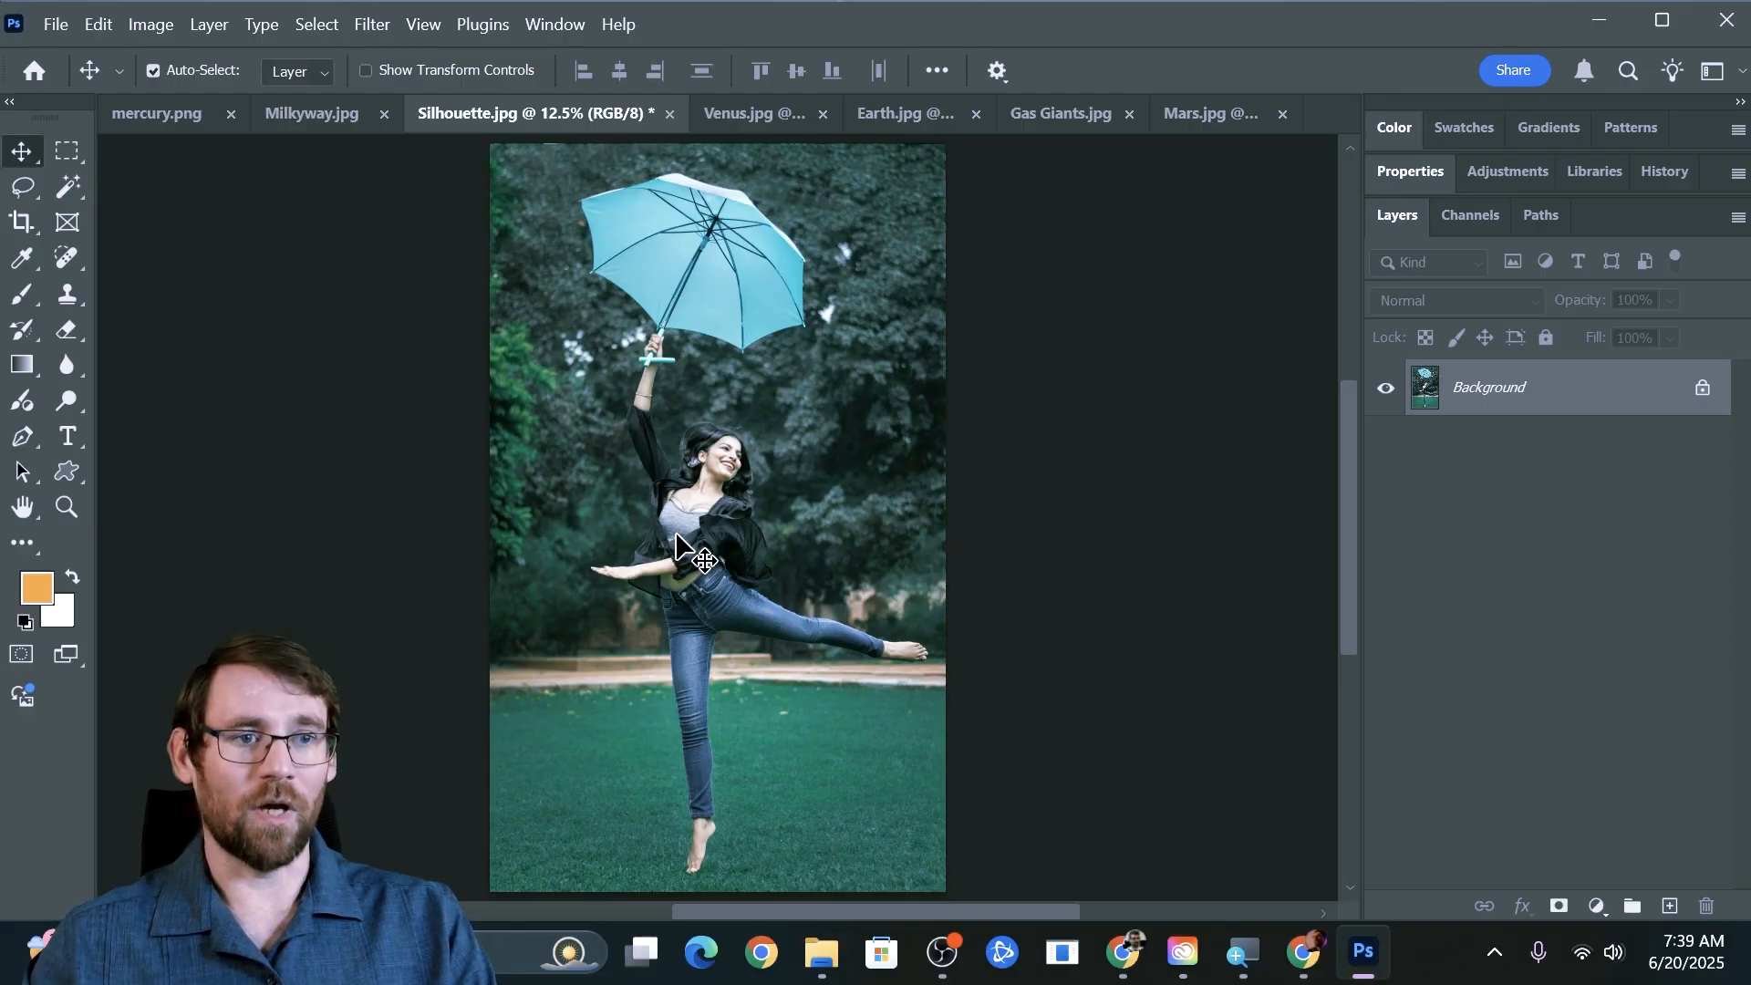
left_click(358, 119)
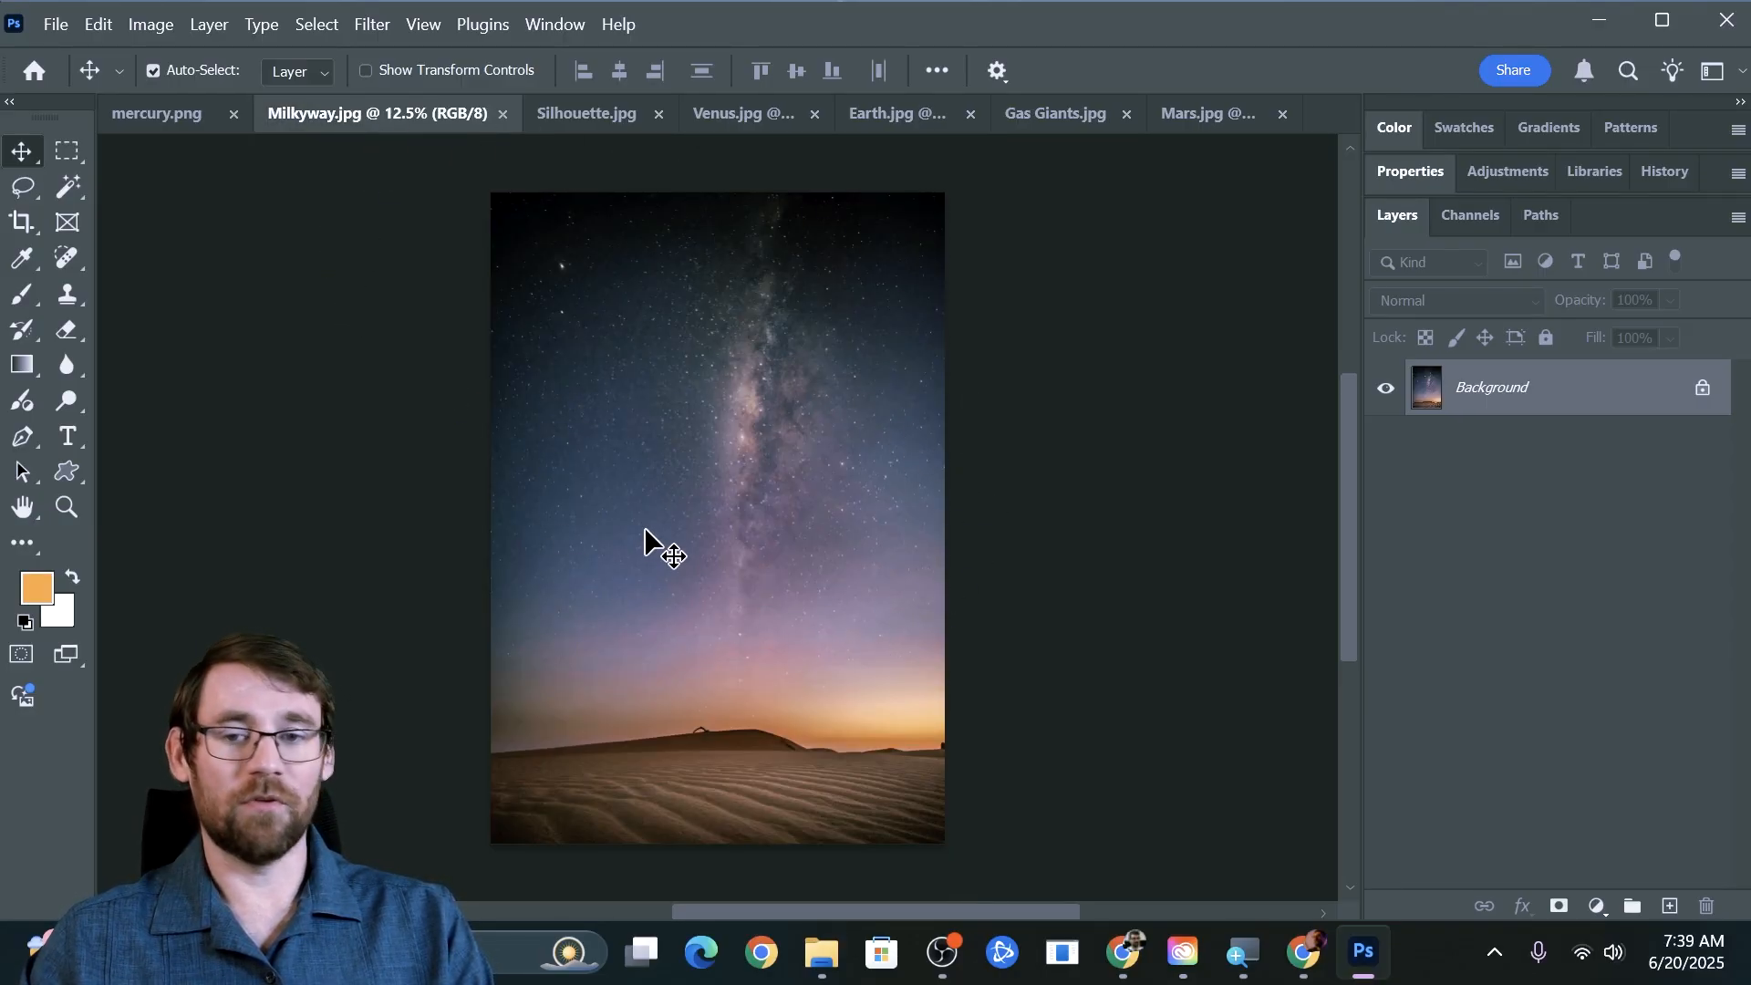
left_click(146, 118)
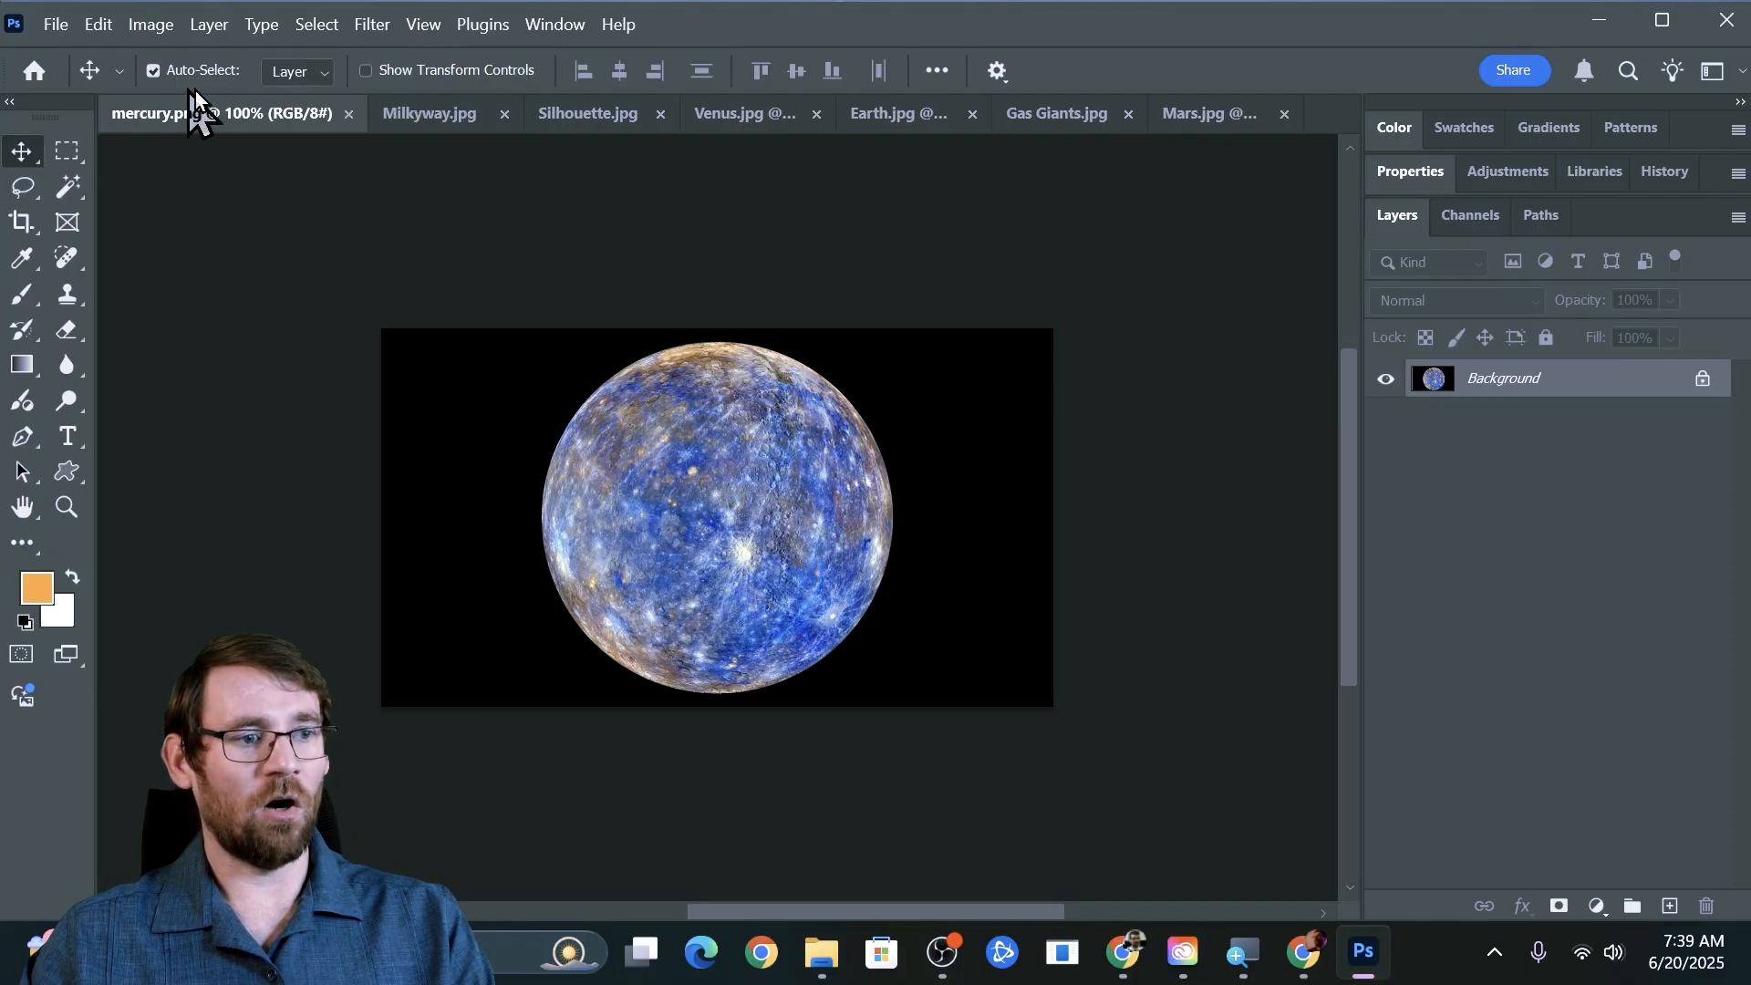
left_click(757, 115)
left_click(889, 119)
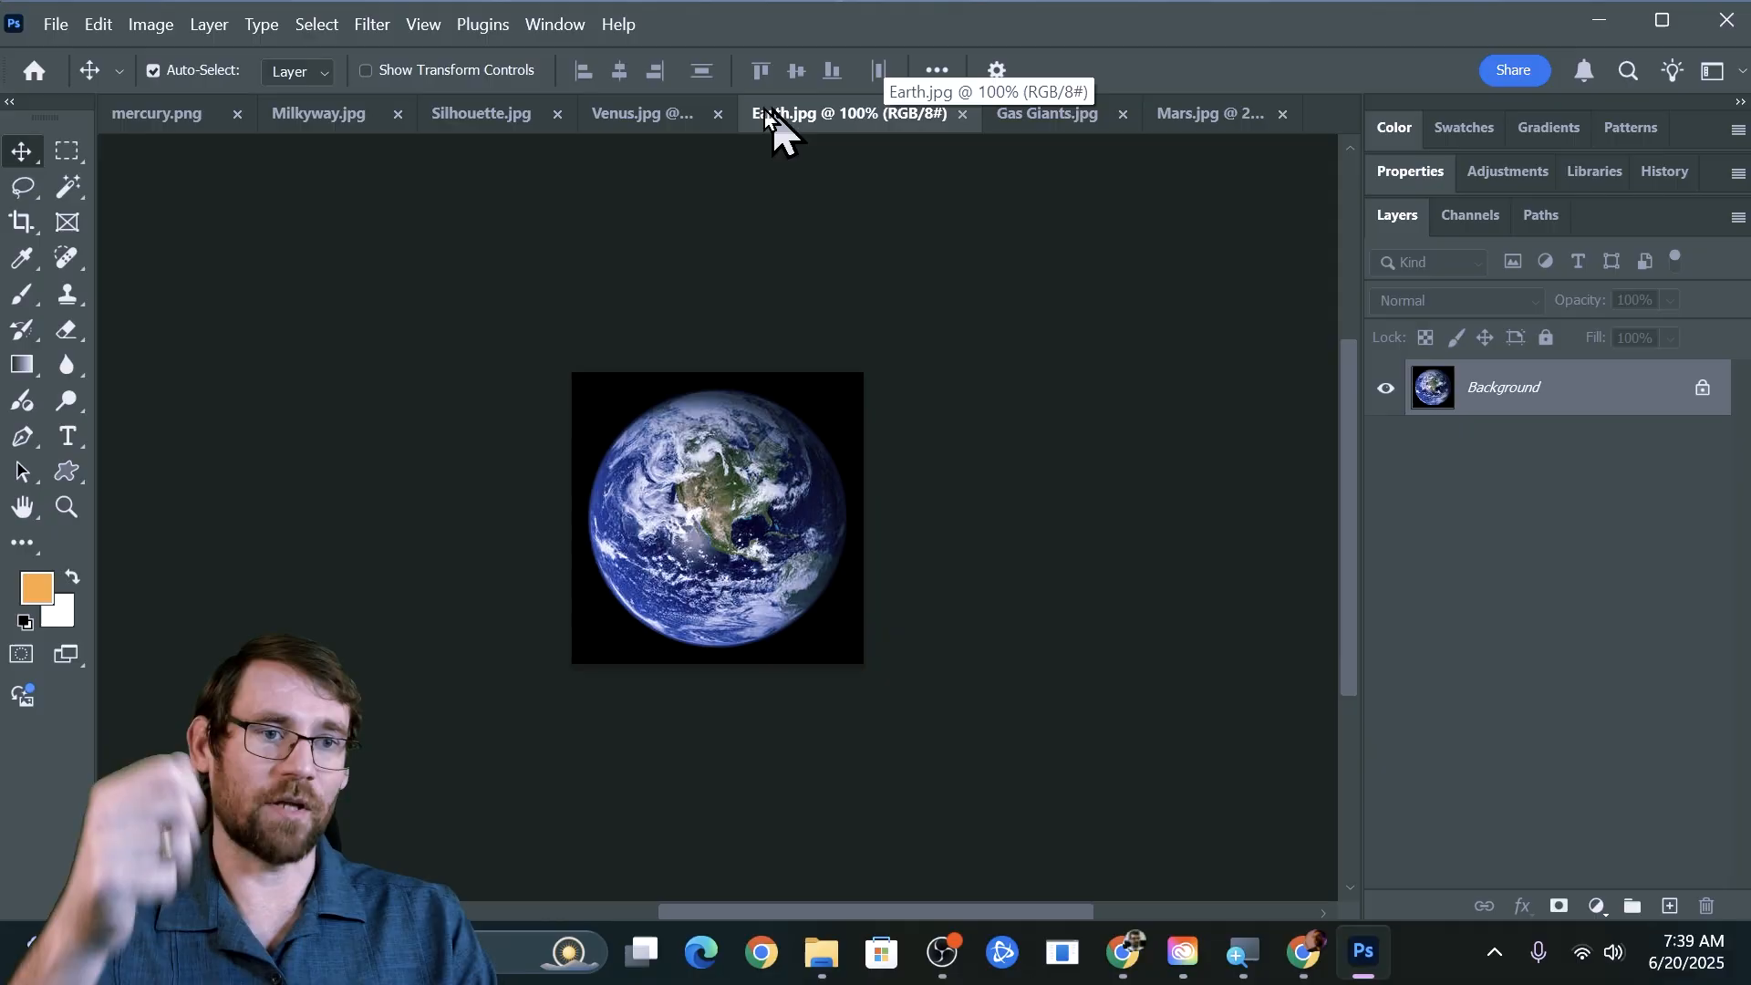
left_click(333, 117)
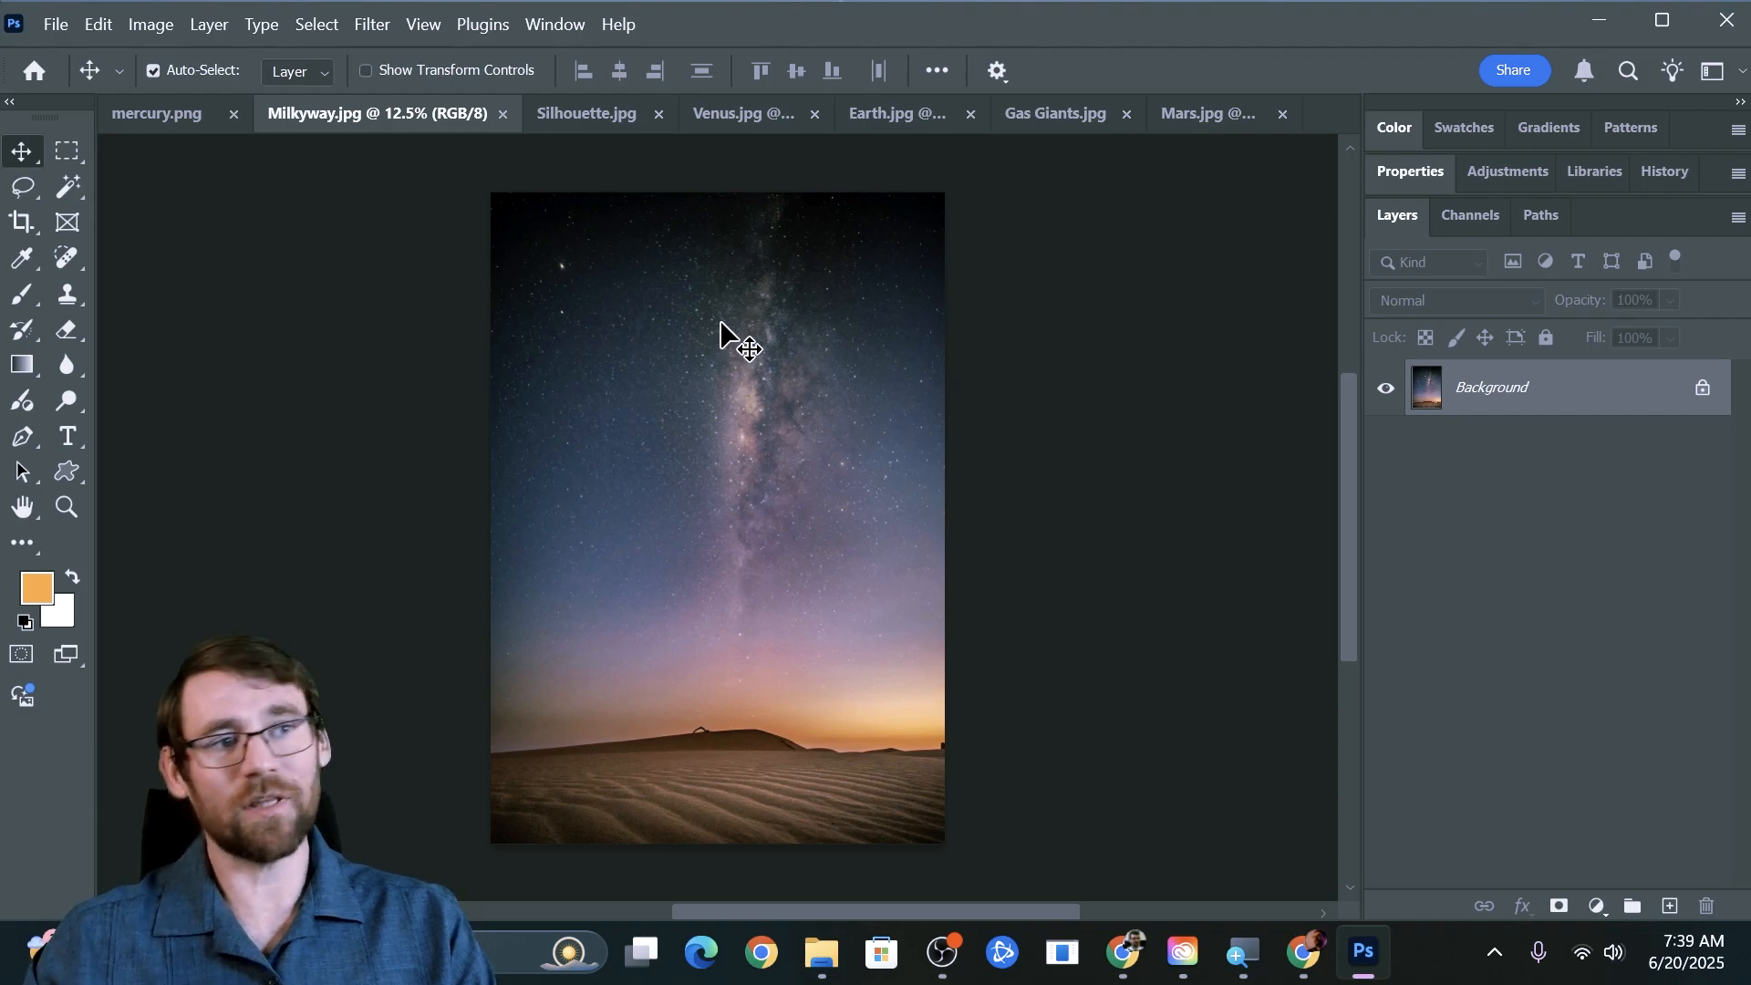
Examine the woman's hand and the umbrella handle in Silhouette.jpg up close.
left_click(573, 113)
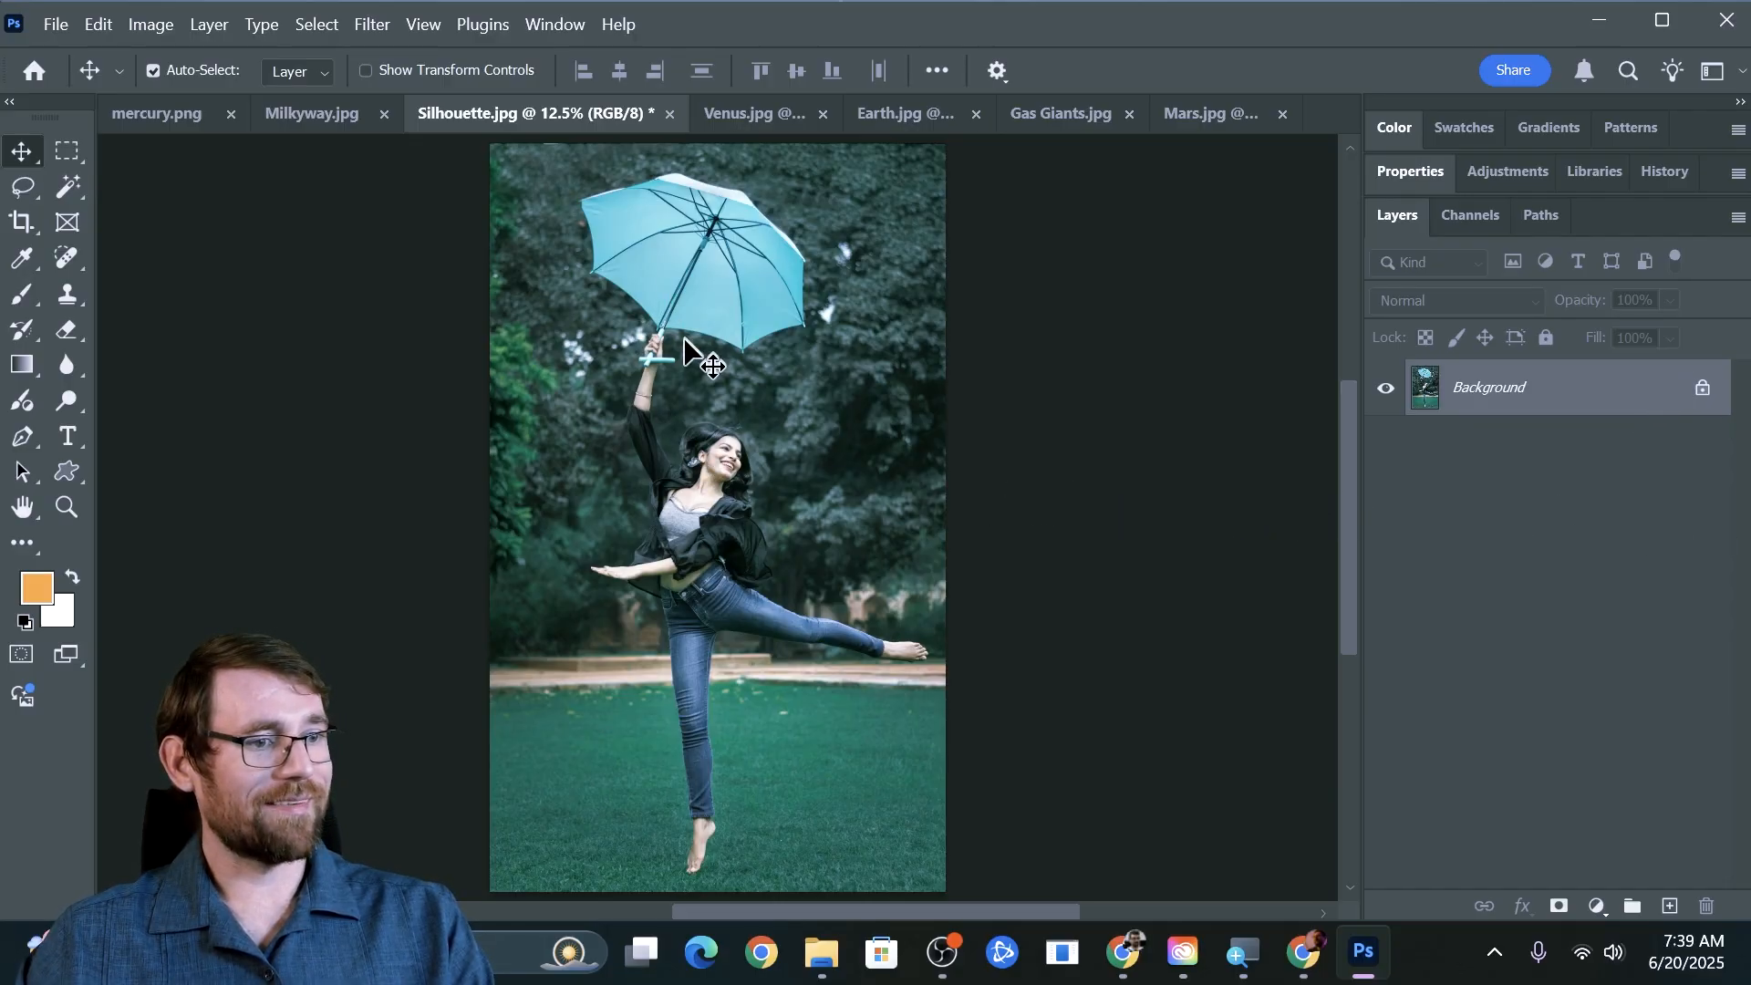
scroll(716, 369, "down", 1)
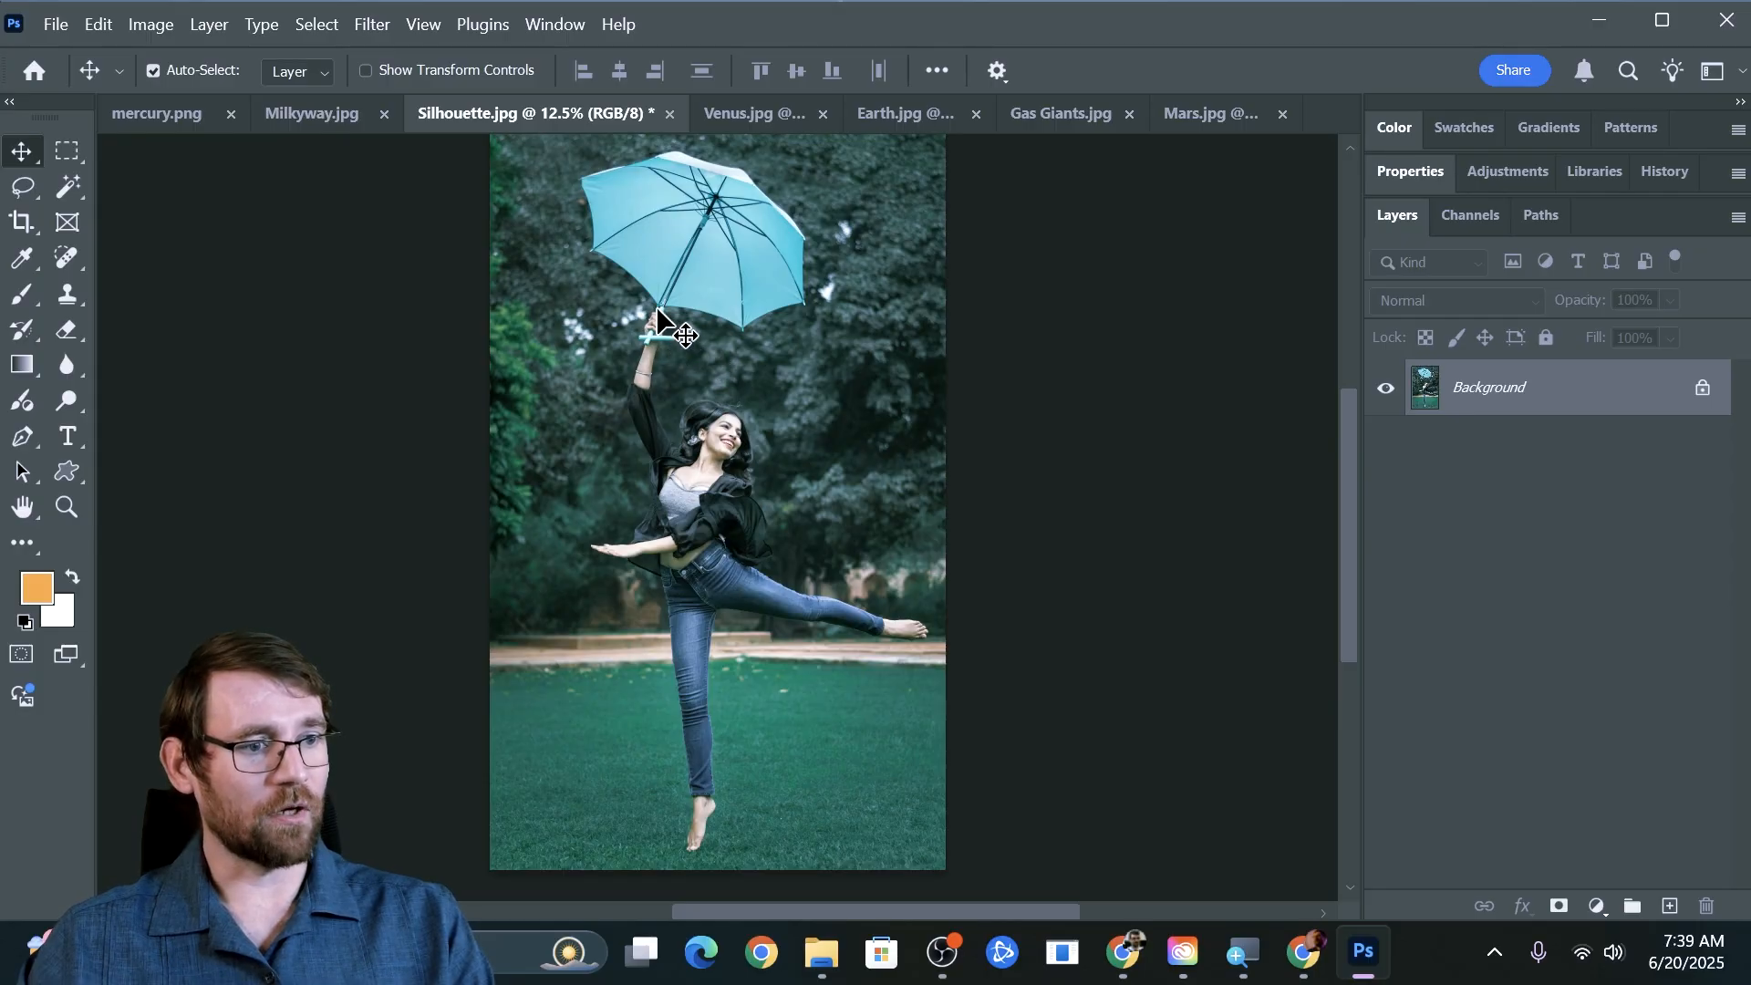
key("z")
left_click_drag(684, 369, 614, 371)
key("v")
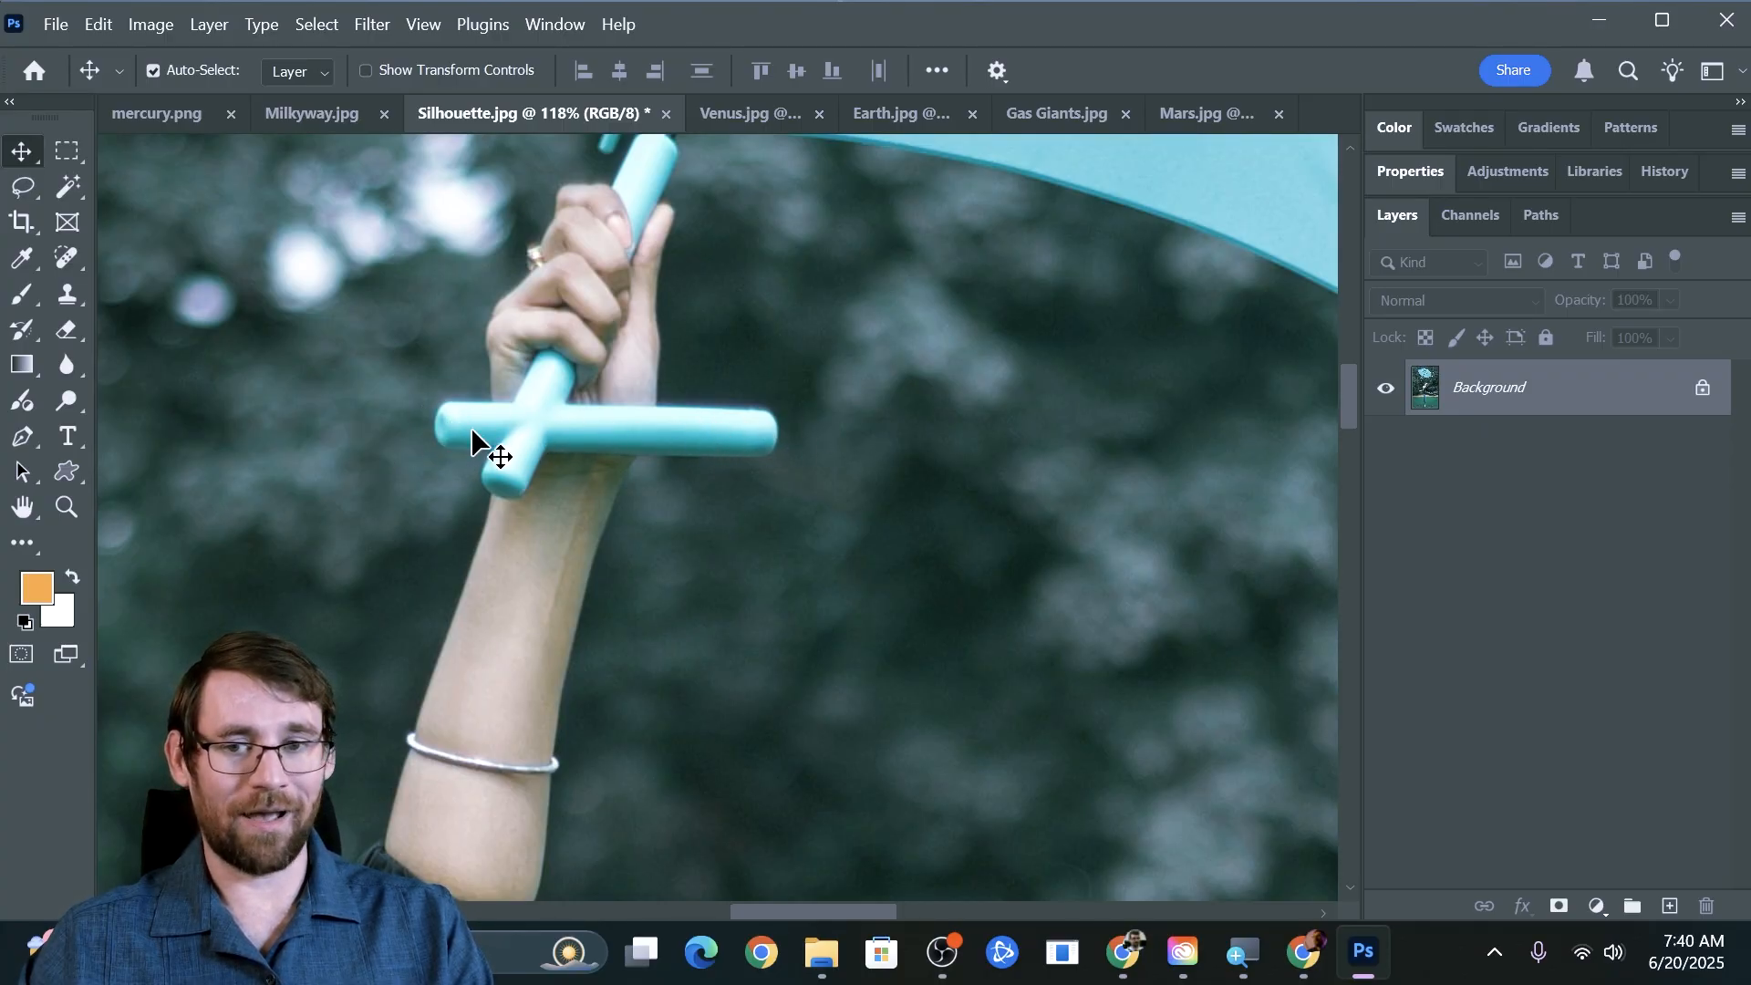
key("z")
left_click_drag(1113, 489, 969, 480)
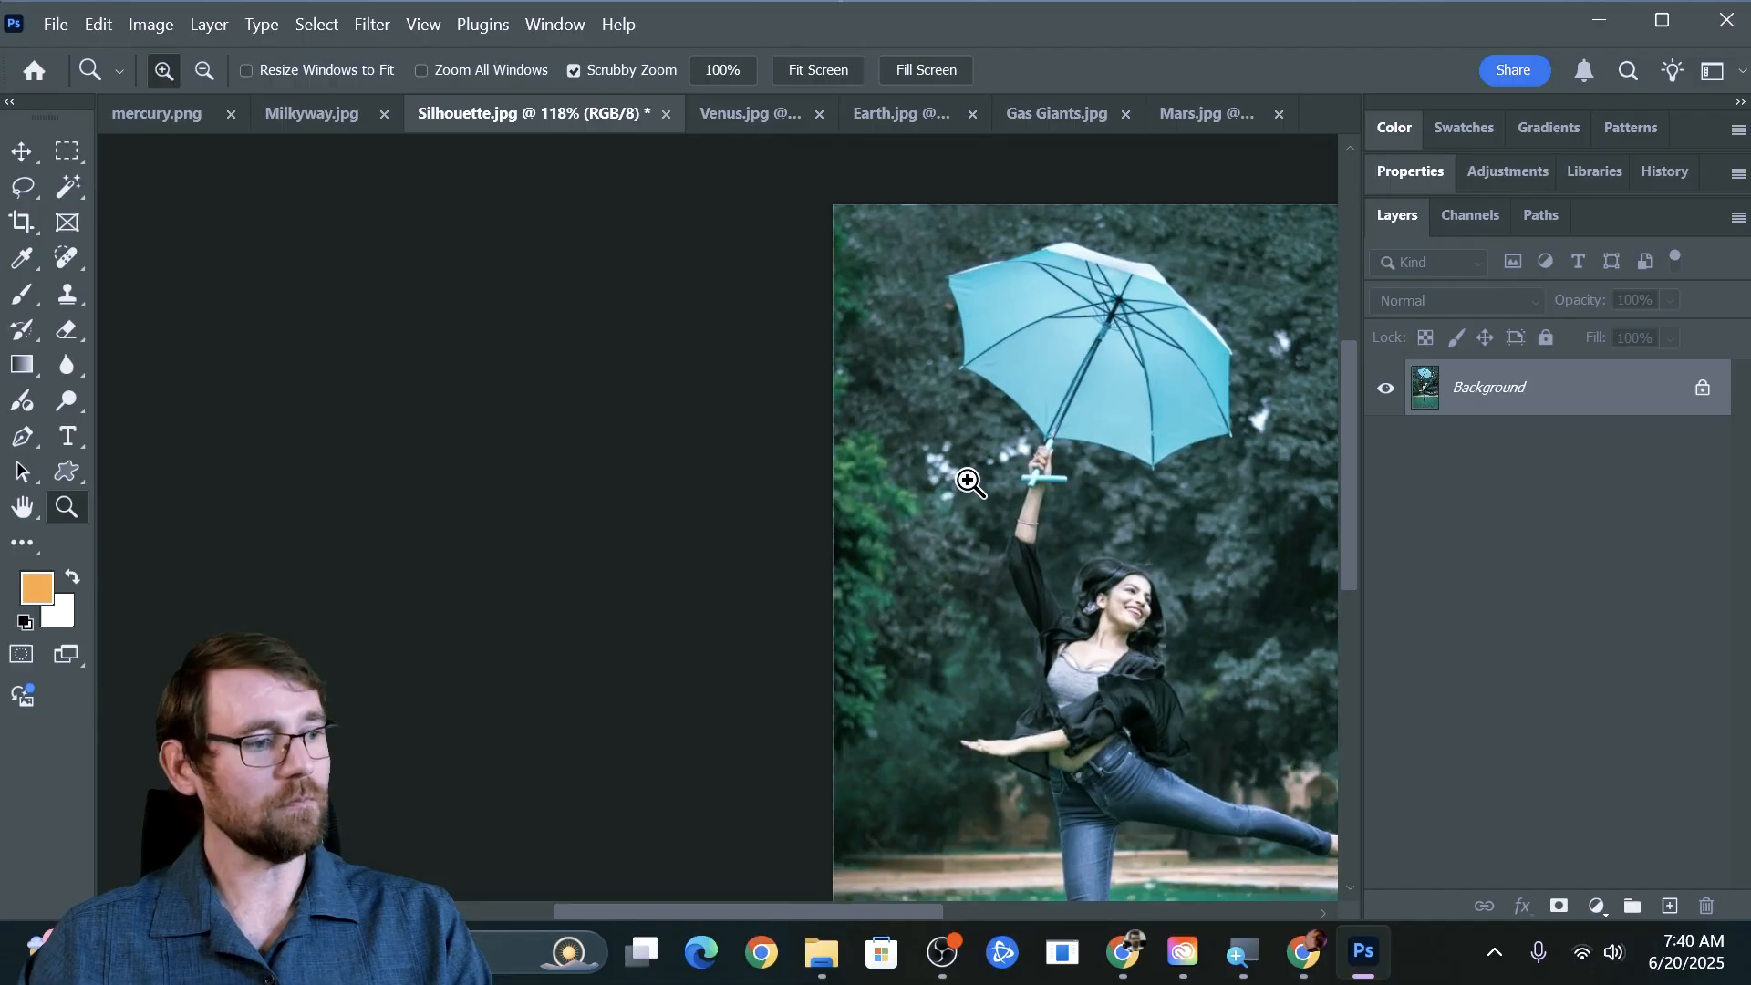
key("v")
Activate the Quick Selection tool and enlarge its brush size to 100 for selecting the woman.
key("w")
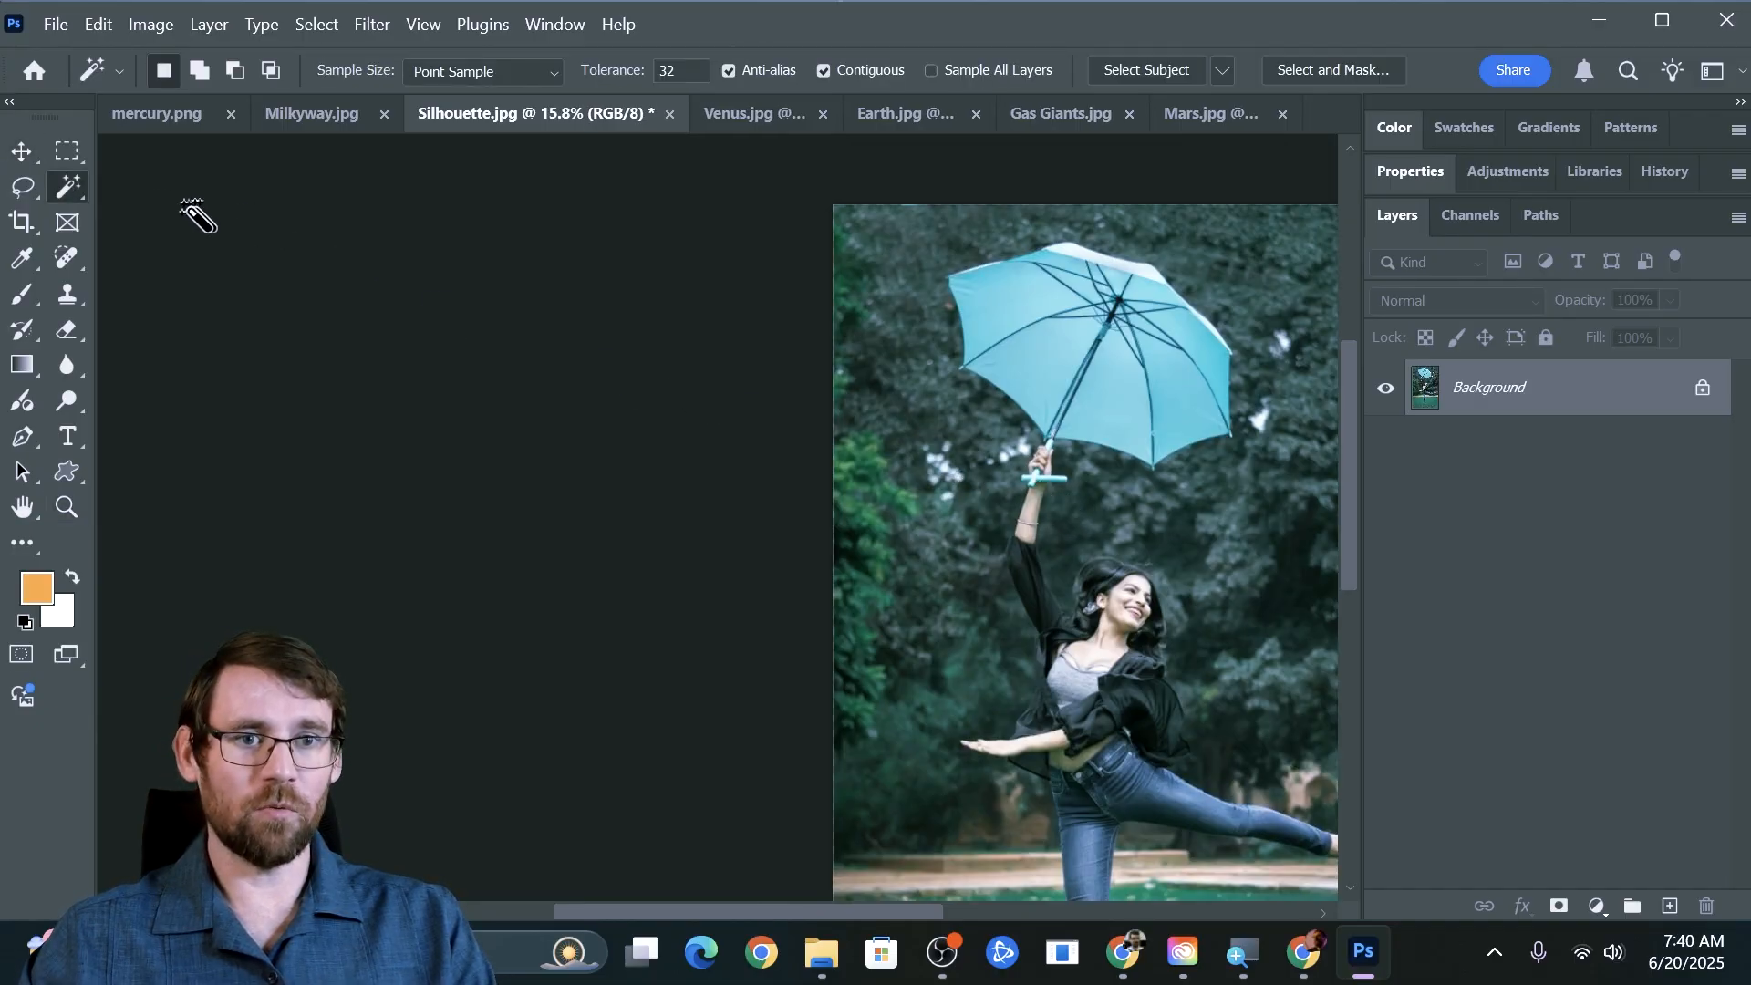
right_click(60, 192)
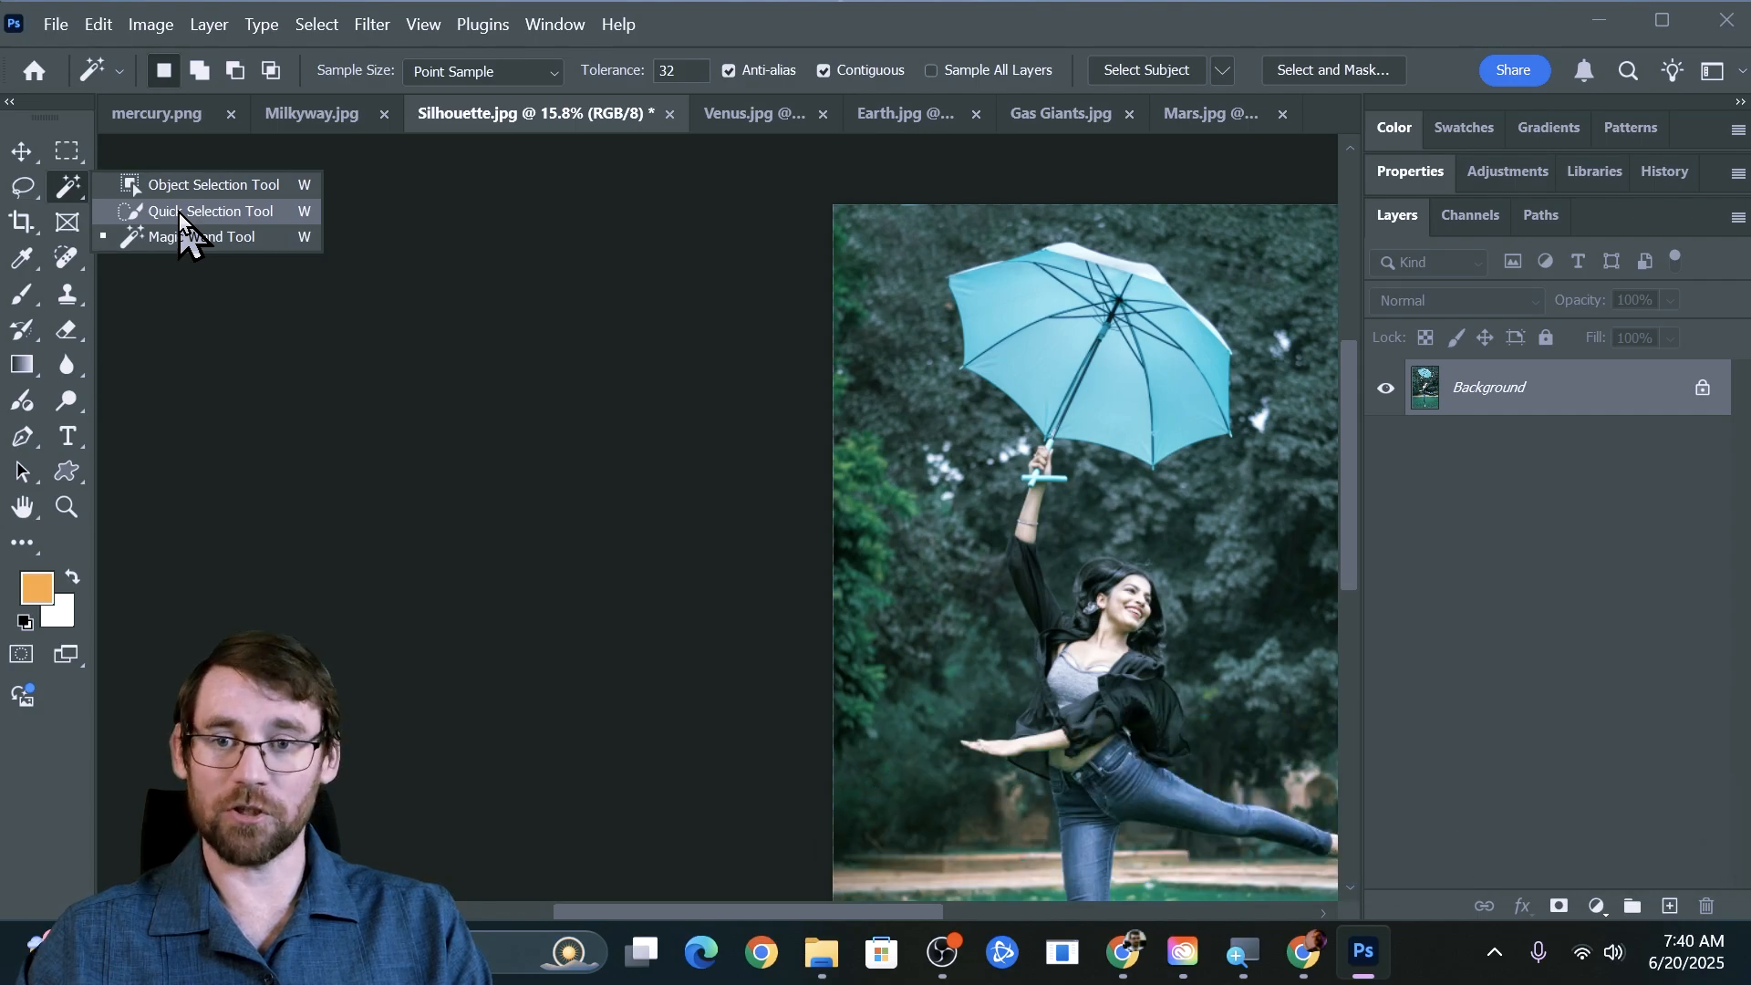
left_click(209, 211)
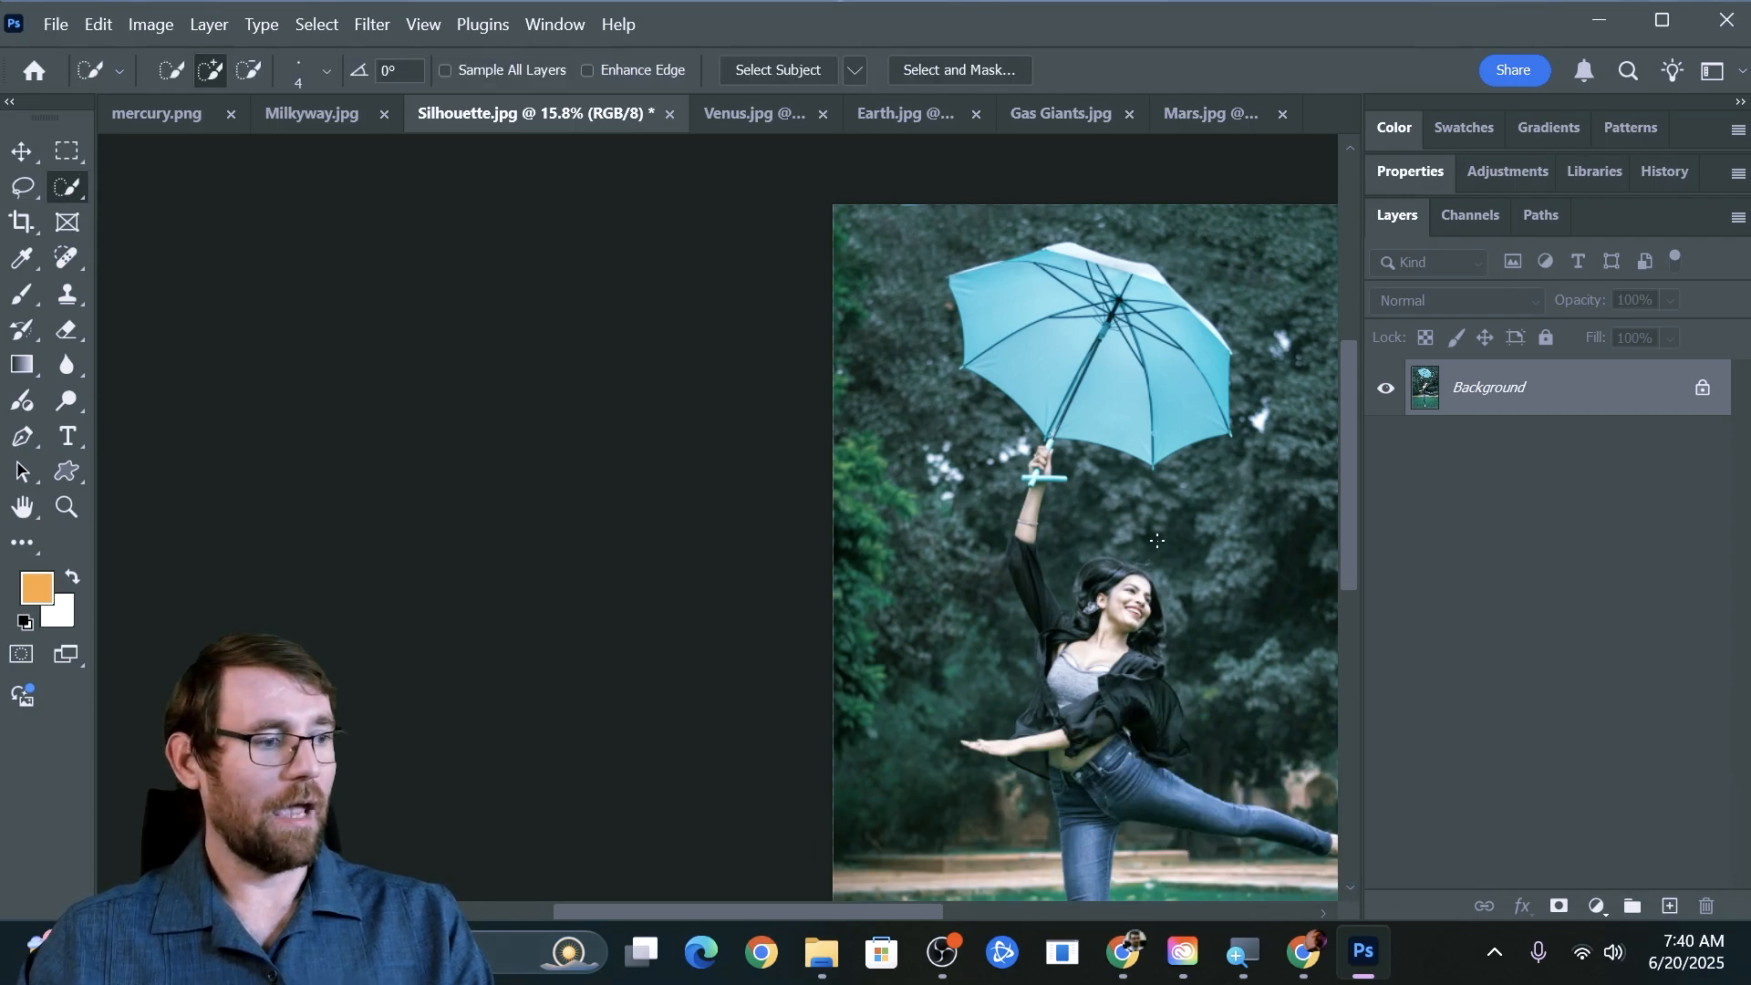
left_click_drag(1184, 580, 785, 387)
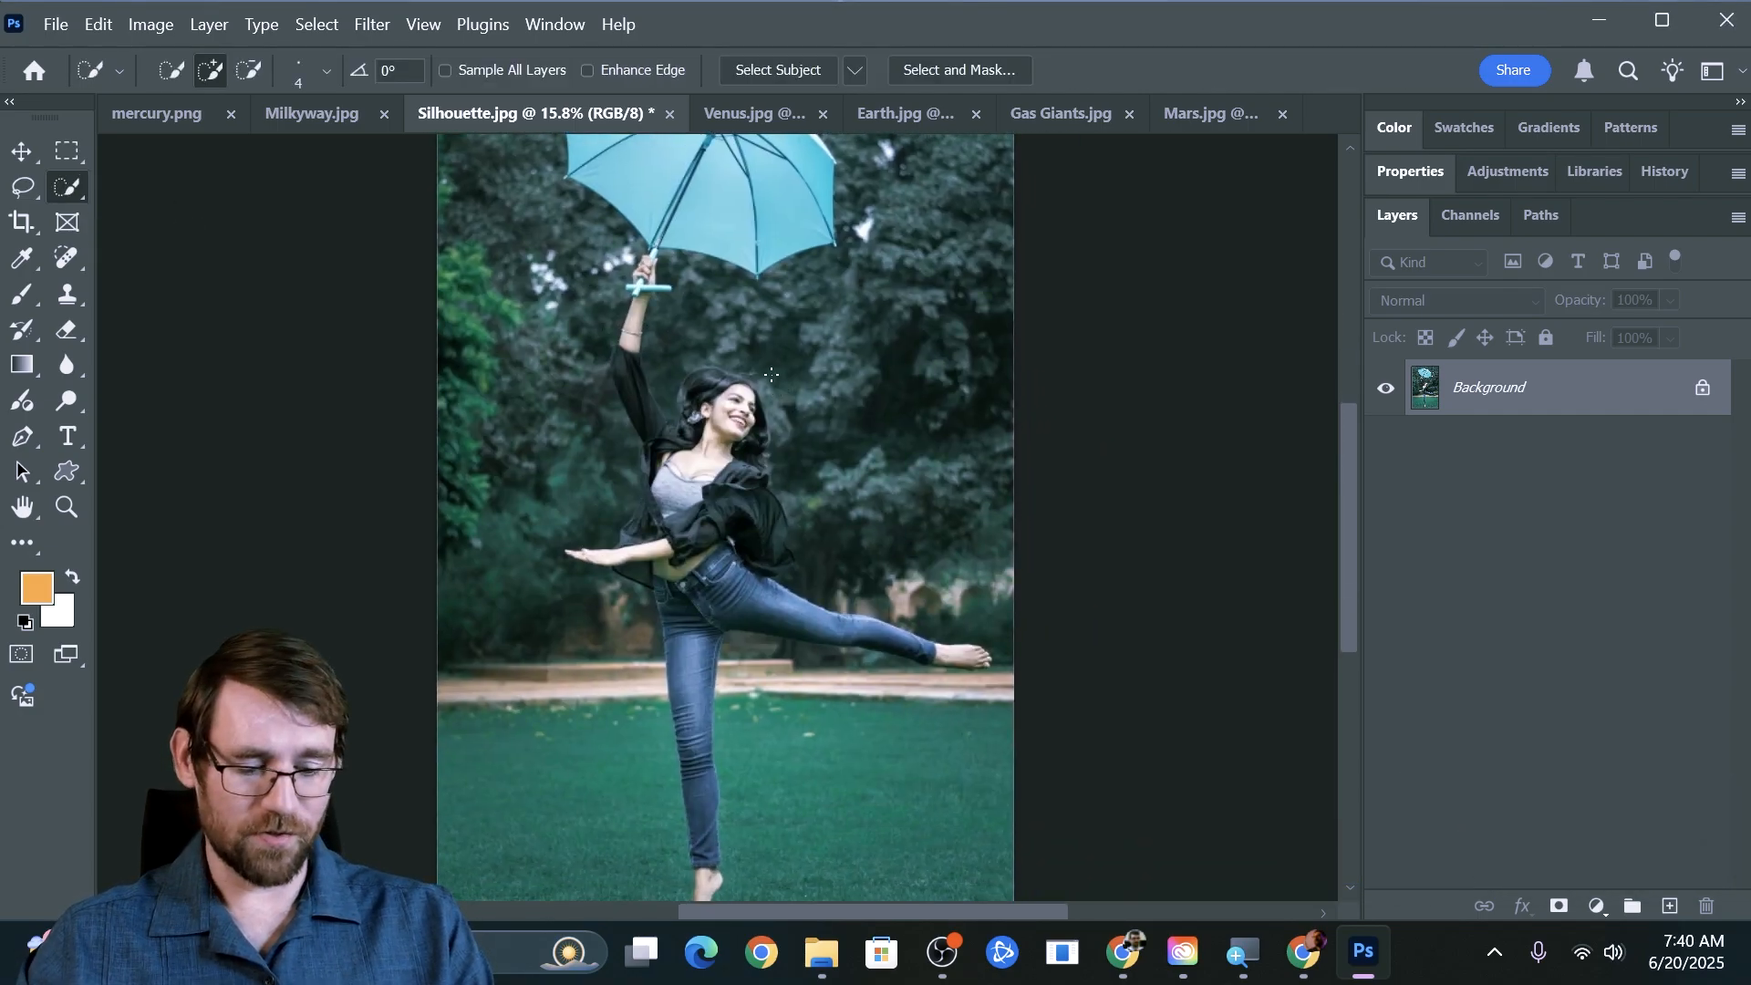
key("bracketright")
key("bracketright")
key("bracketright")
key("bracketright")
key("bracketright")
key("bracketright")
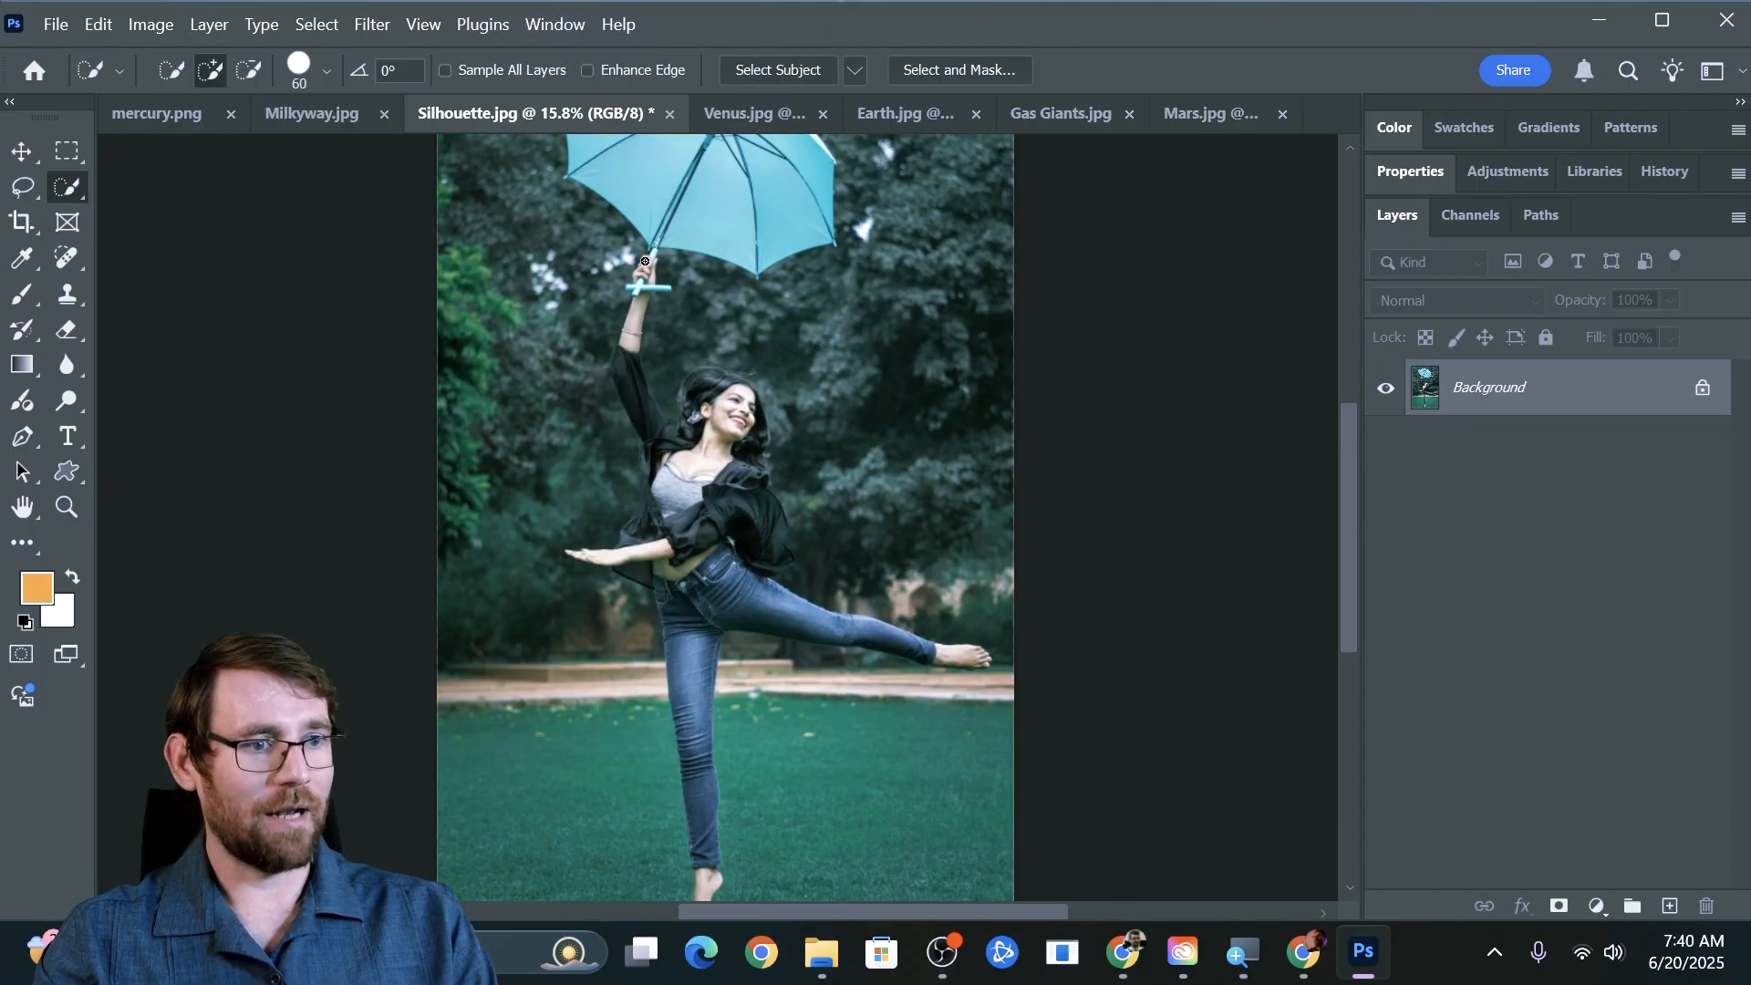
key("bracketright")
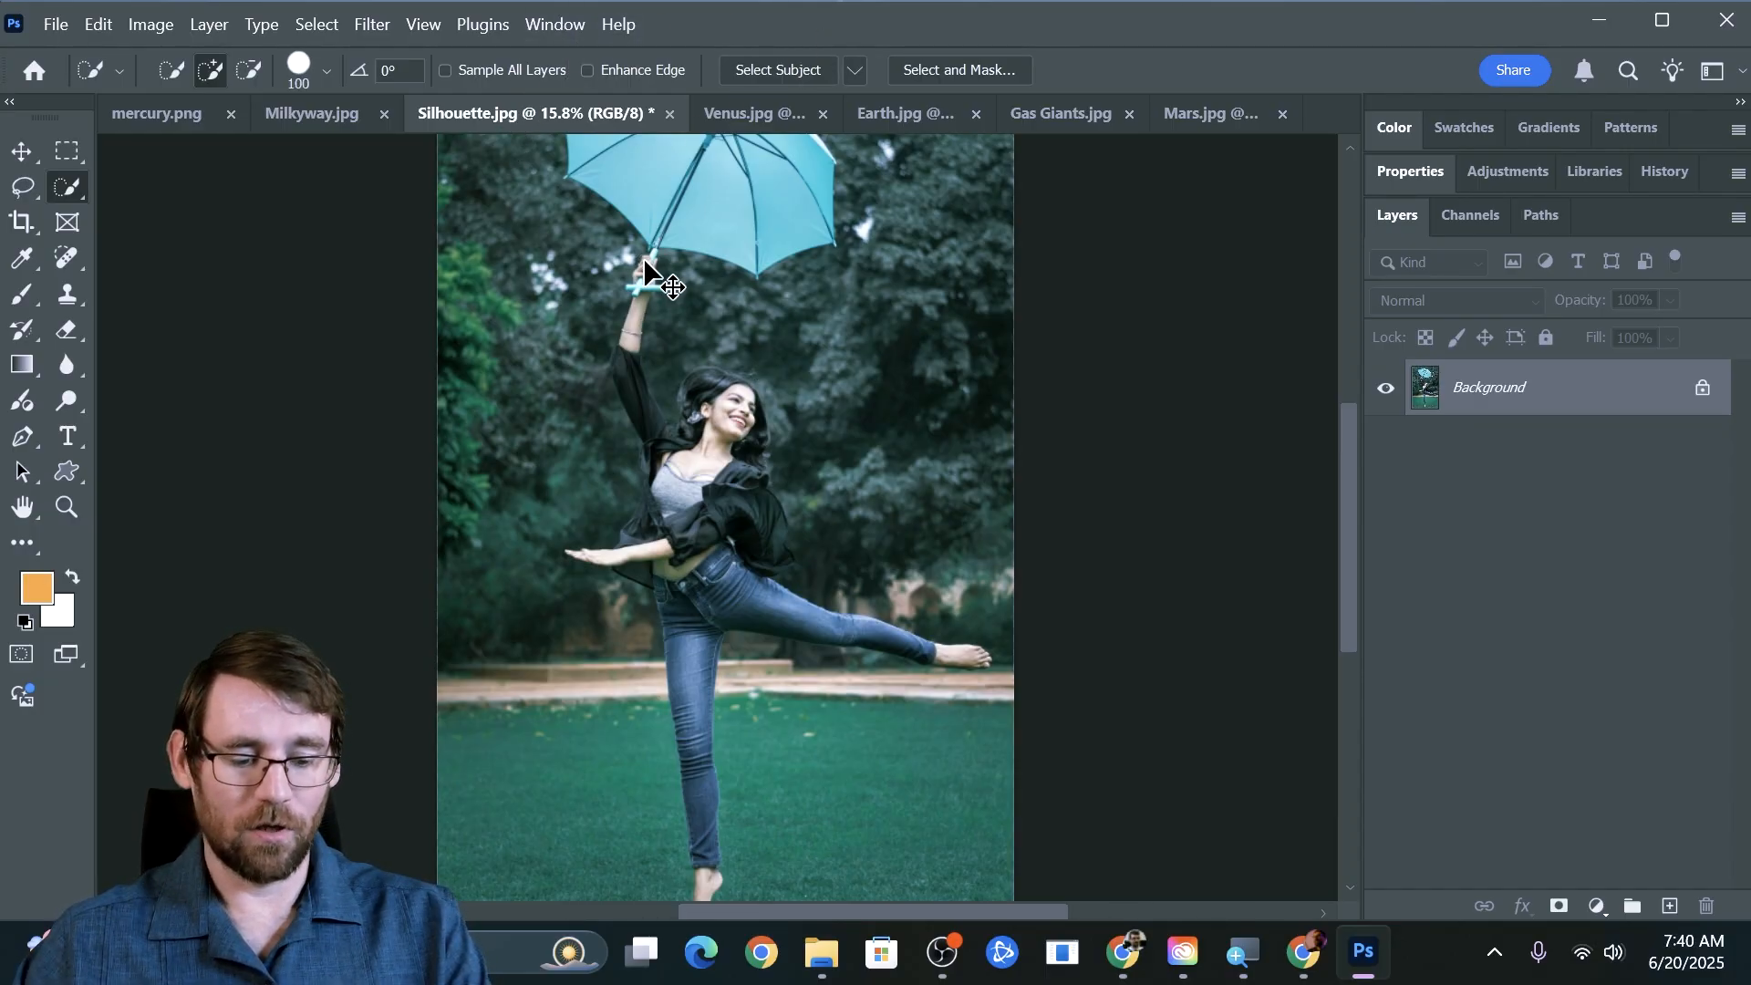
Select the woman's raised arm, hand and black sleeve with the Quick Selection tool.
scroll(645, 261, "up", 1)
scroll(643, 262, "up", 2)
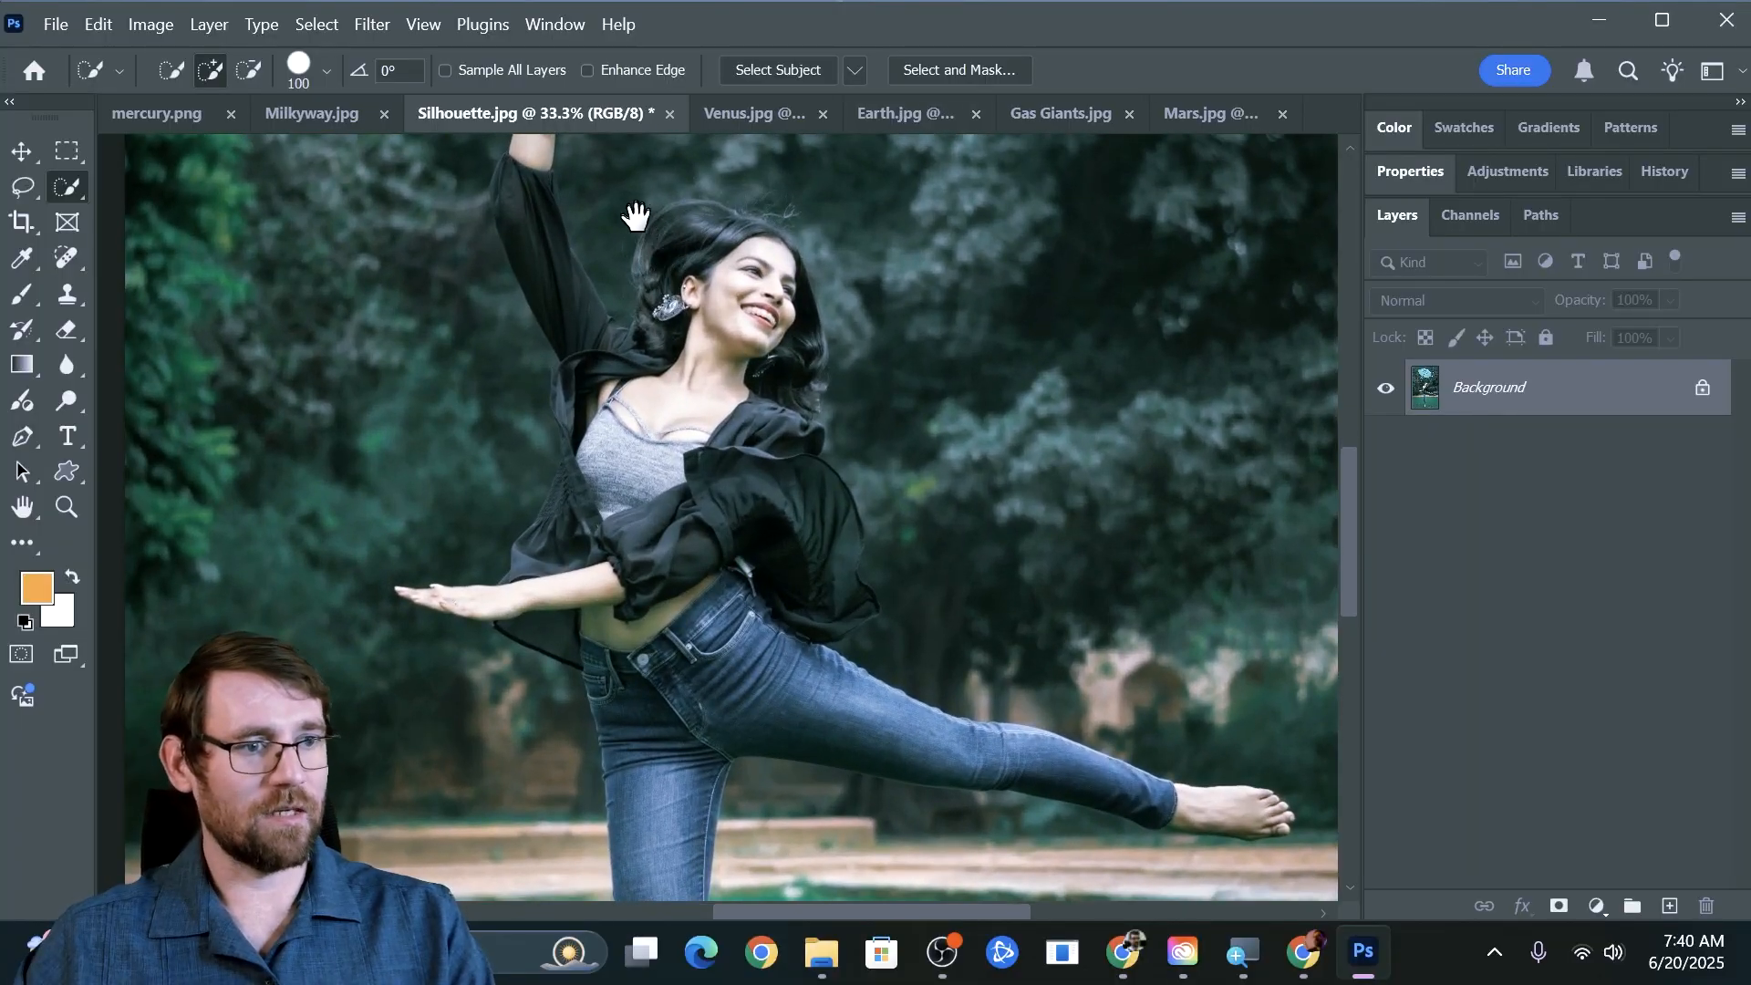
left_click_drag(637, 215, 638, 527)
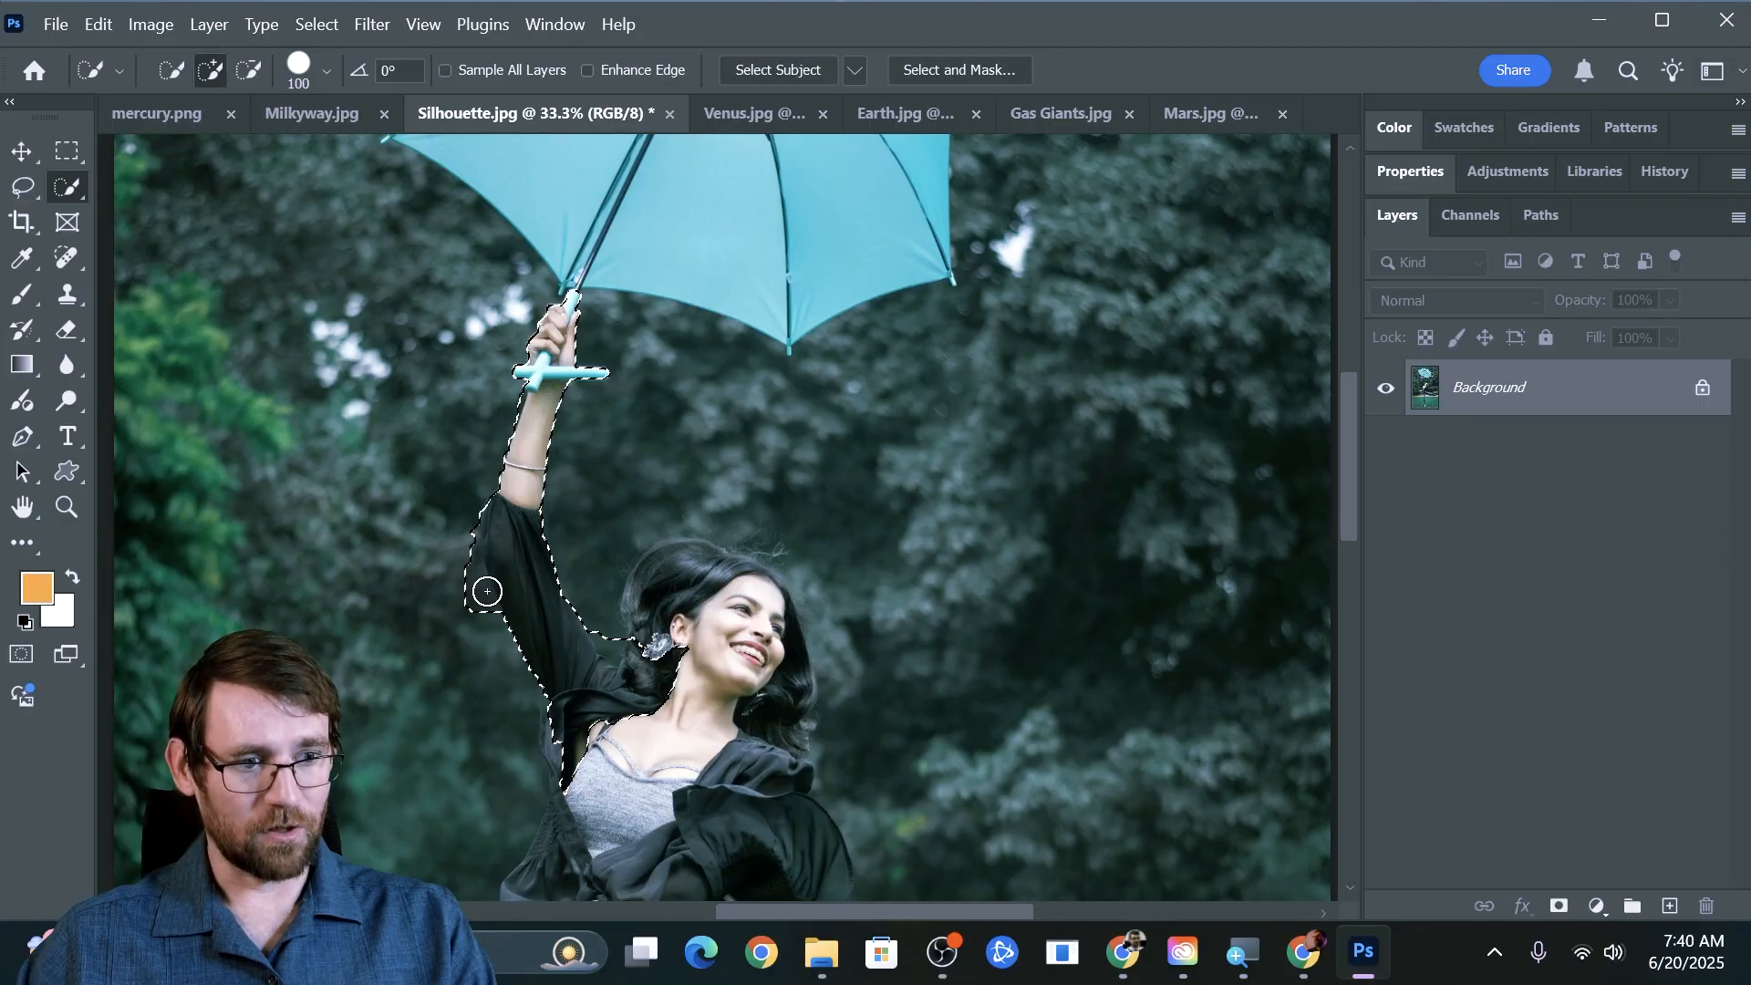
Add the background beside the raised sleeve to the selection, and subtract that area again.
left_click(460, 714)
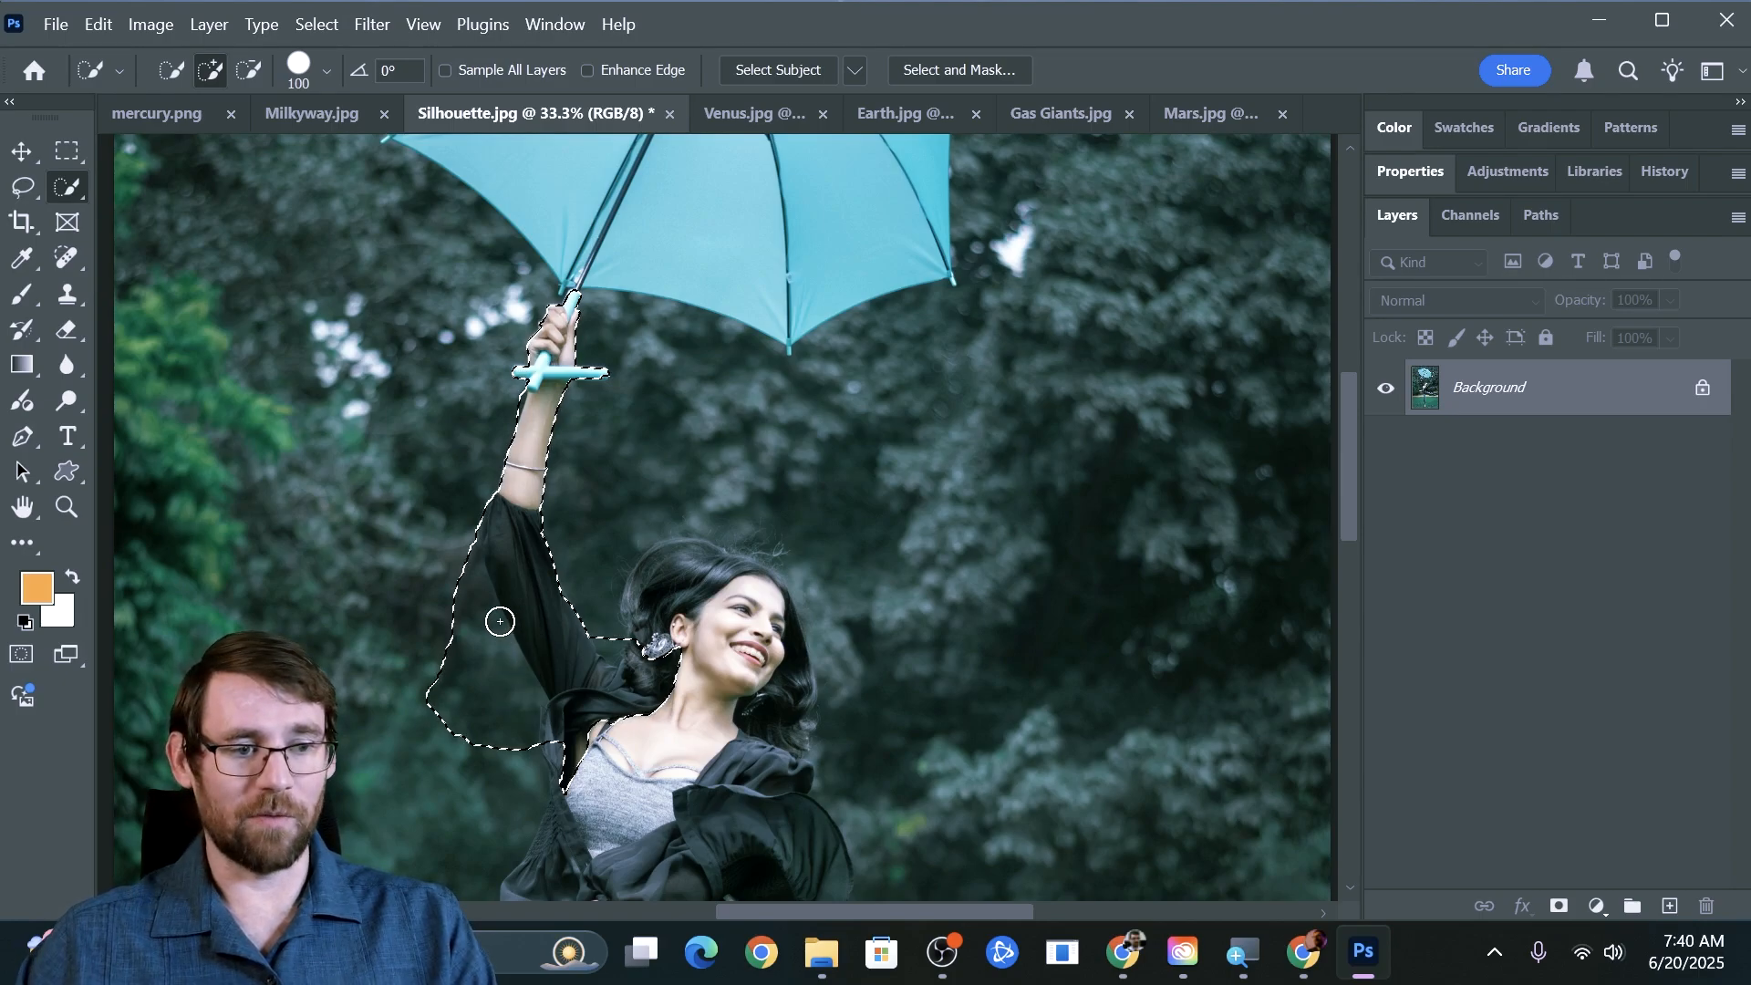
key("alt")
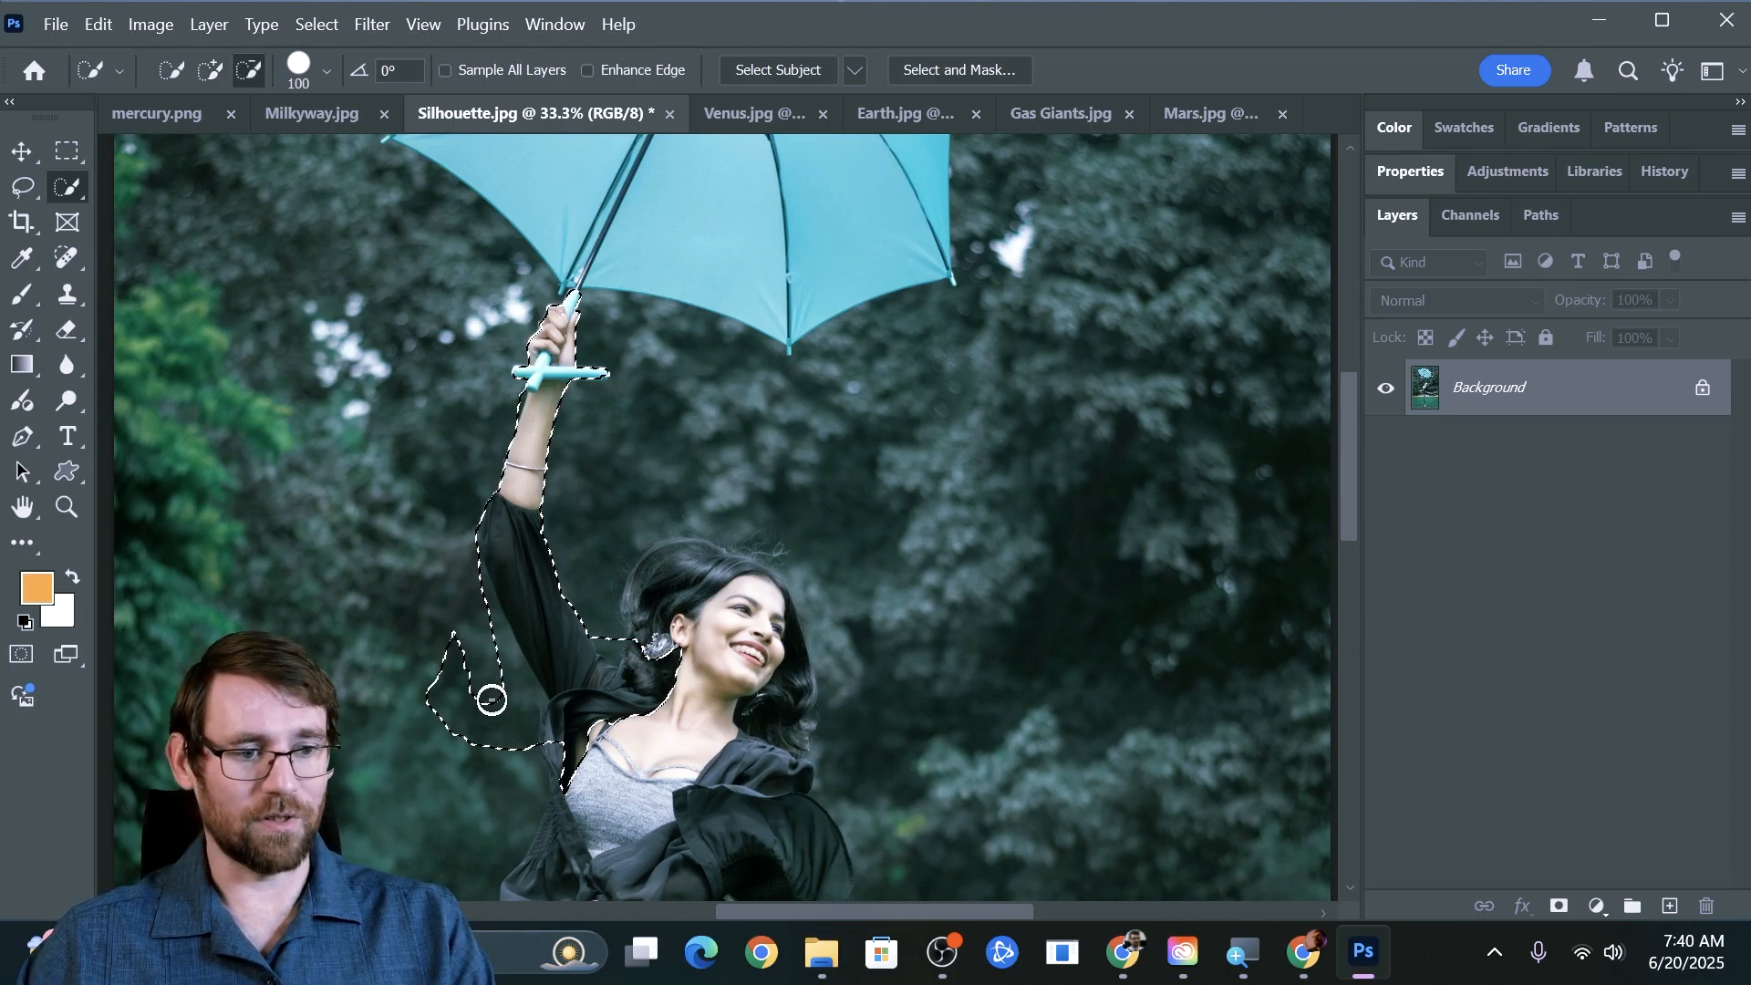
mouse_move(498, 756)
left_mouse_down()
mouse_move(426, 679)
mouse_move(433, 642)
left_mouse_up()
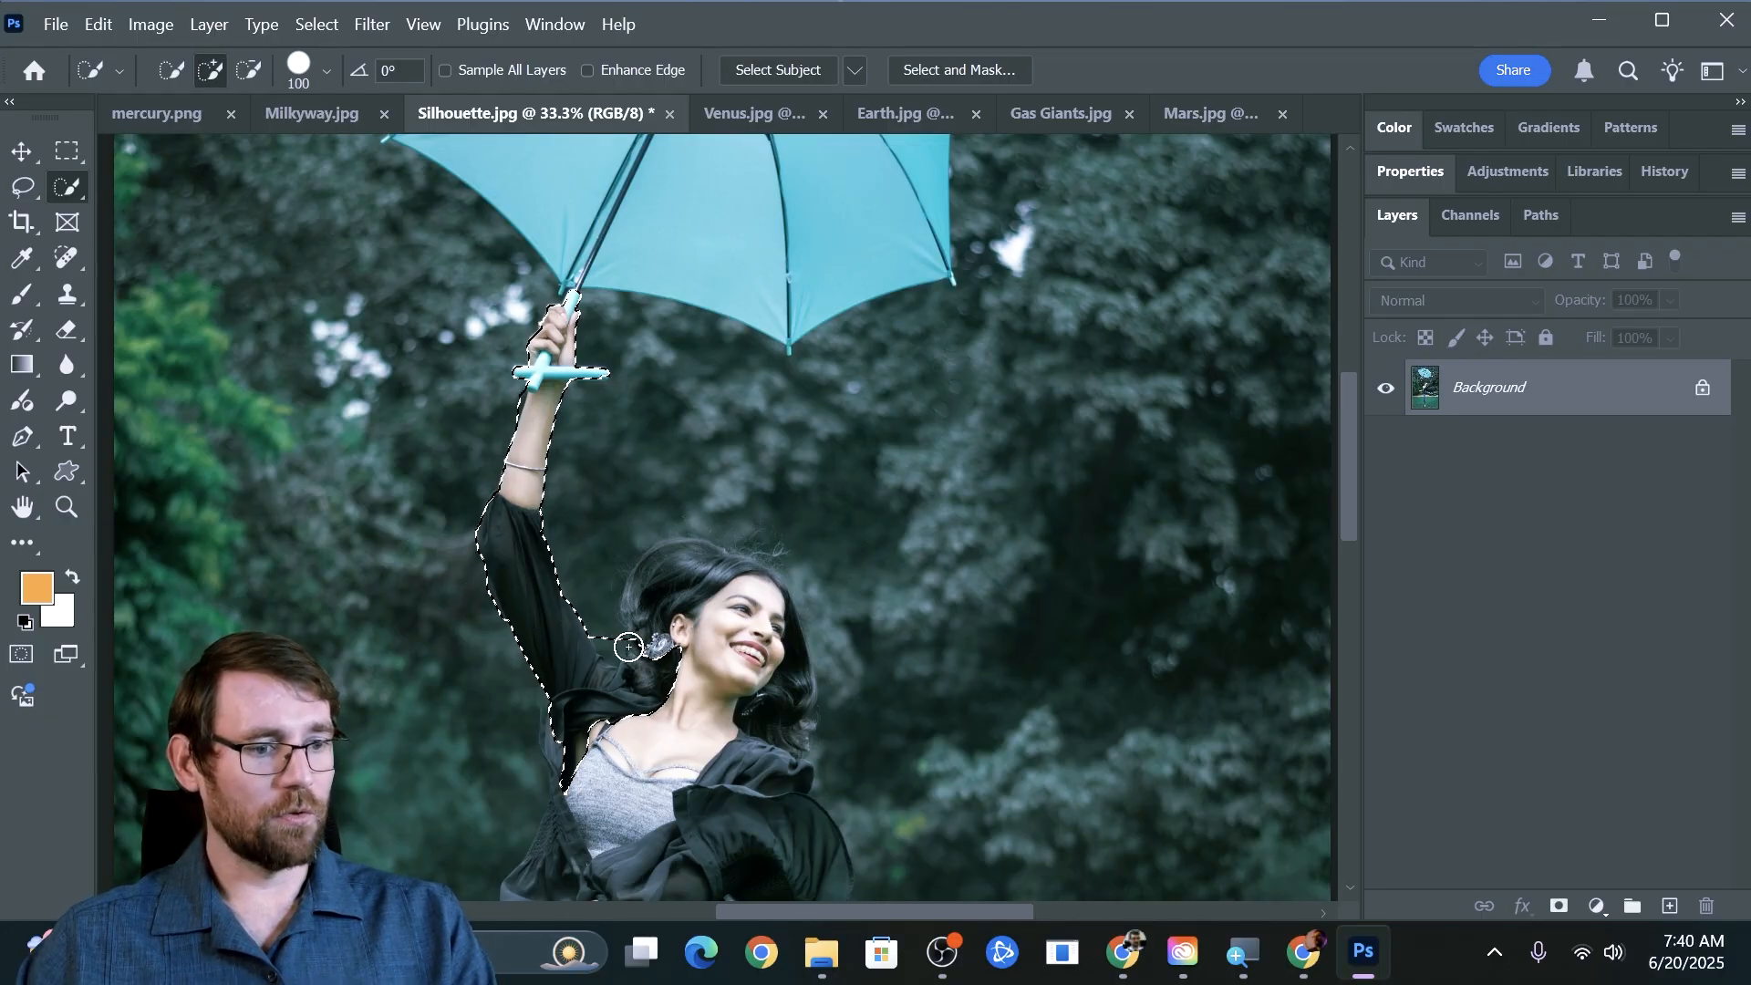
Extend the selection over the woman's head, hair, black jacket and outstretched arm.
mouse_move(656, 568)
left_mouse_down()
mouse_move(688, 550)
mouse_move(777, 601)
mouse_move(767, 591)
mouse_move(768, 741)
left_mouse_up()
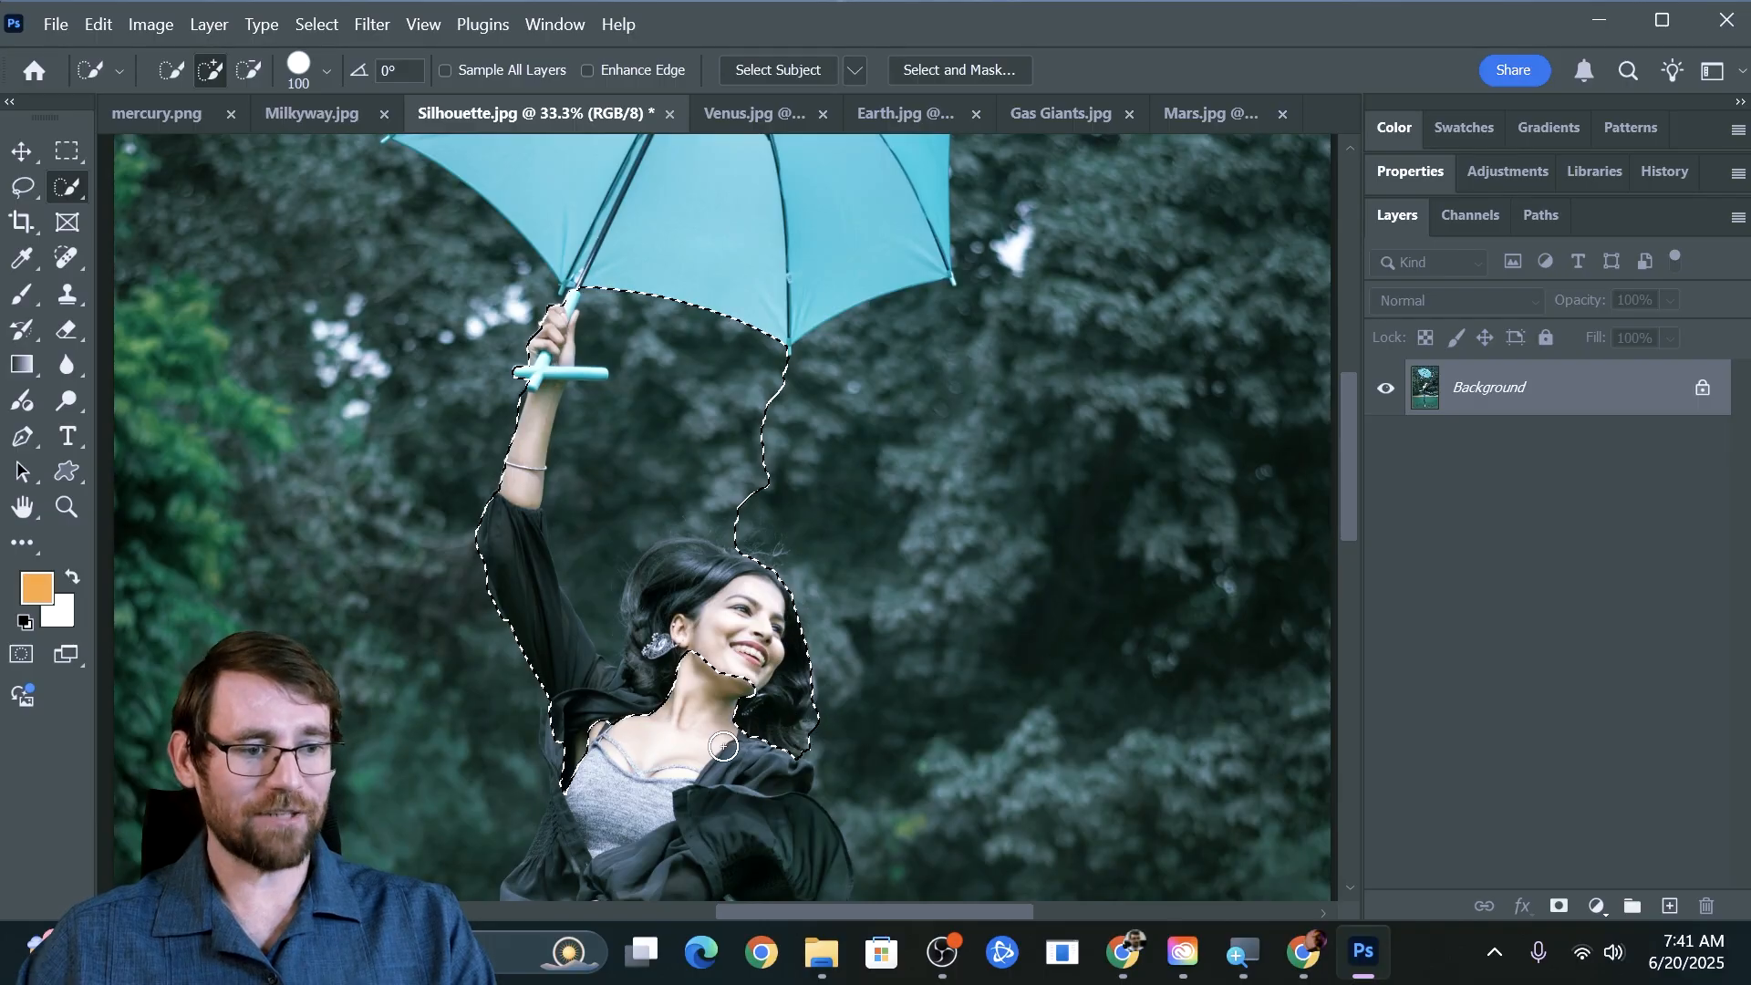
scroll(717, 719, "down", 5)
mouse_move(714, 335)
left_mouse_down()
mouse_move(671, 461)
mouse_move(728, 460)
mouse_move(826, 636)
mouse_move(686, 595)
mouse_move(534, 641)
mouse_move(526, 555)
mouse_move(572, 465)
mouse_move(552, 380)
left_mouse_up()
Add the jeans, both legs and feet to the selection, and subtract the background beneath the raised leg.
scroll(649, 437, "down", 1)
scroll(648, 437, "down", 6)
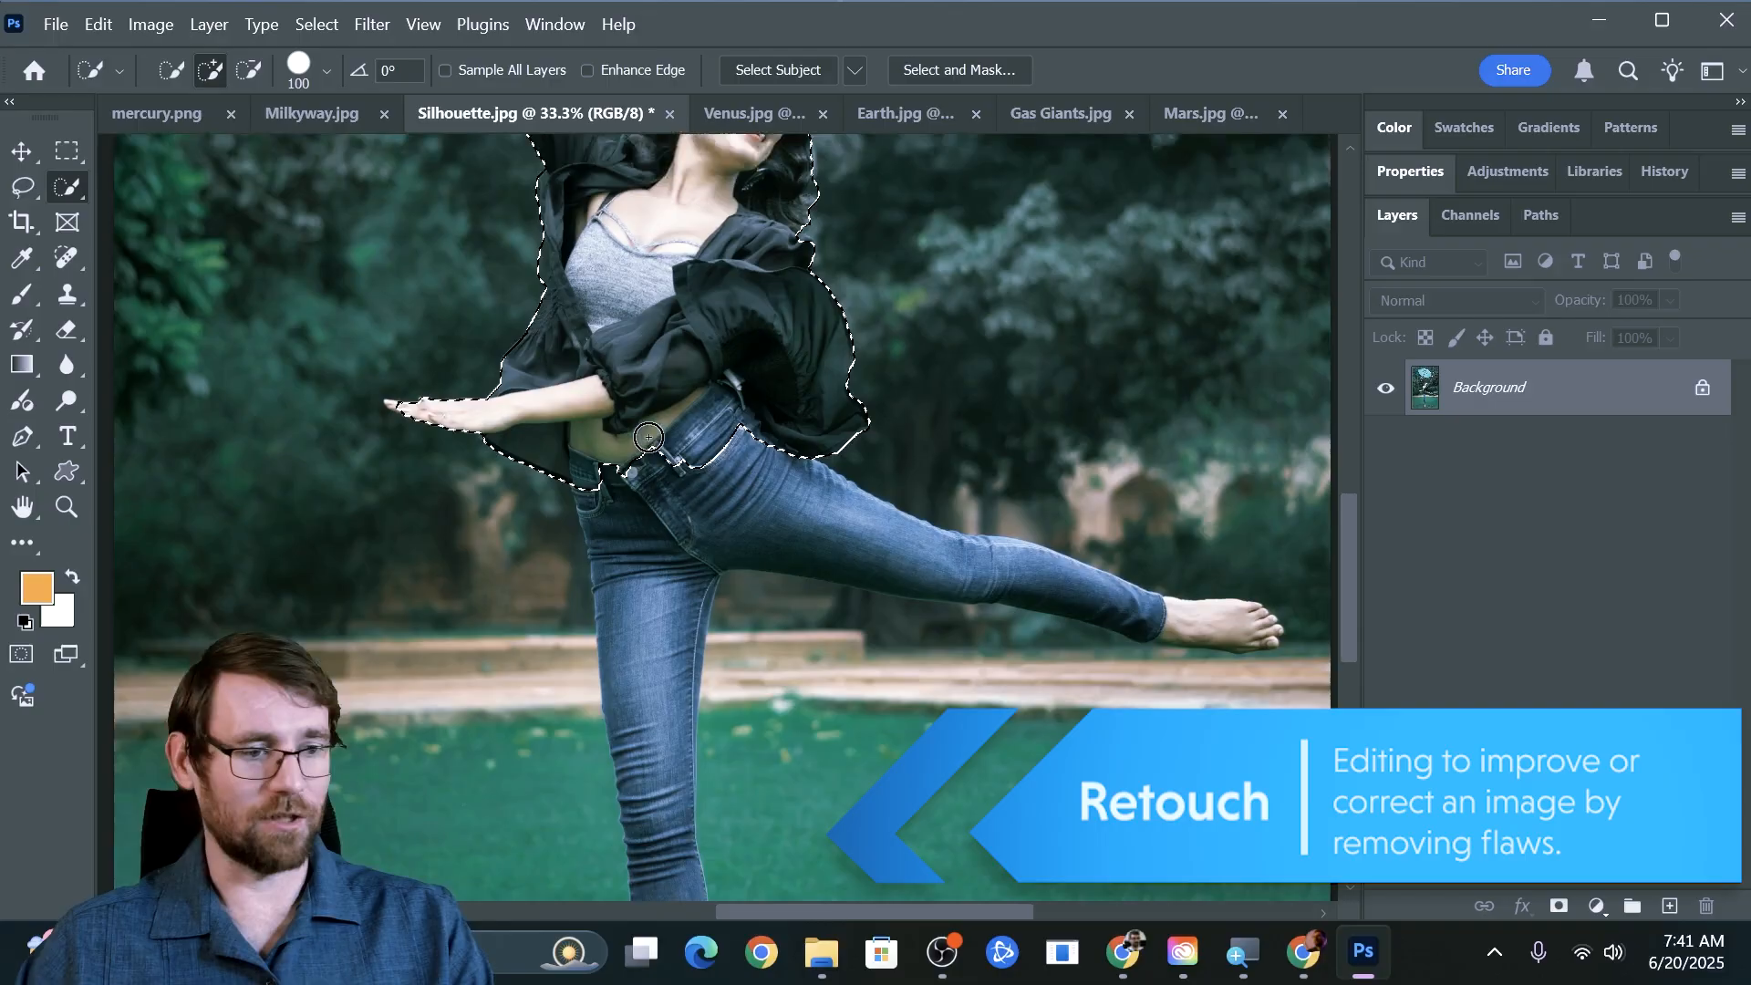
mouse_move(616, 196)
left_mouse_down()
mouse_move(610, 176)
mouse_move(679, 514)
mouse_move(684, 840)
left_mouse_up()
mouse_move(820, 291)
left_mouse_down()
mouse_move(1048, 305)
mouse_move(1220, 353)
mouse_move(1282, 401)
mouse_move(986, 408)
left_mouse_up()
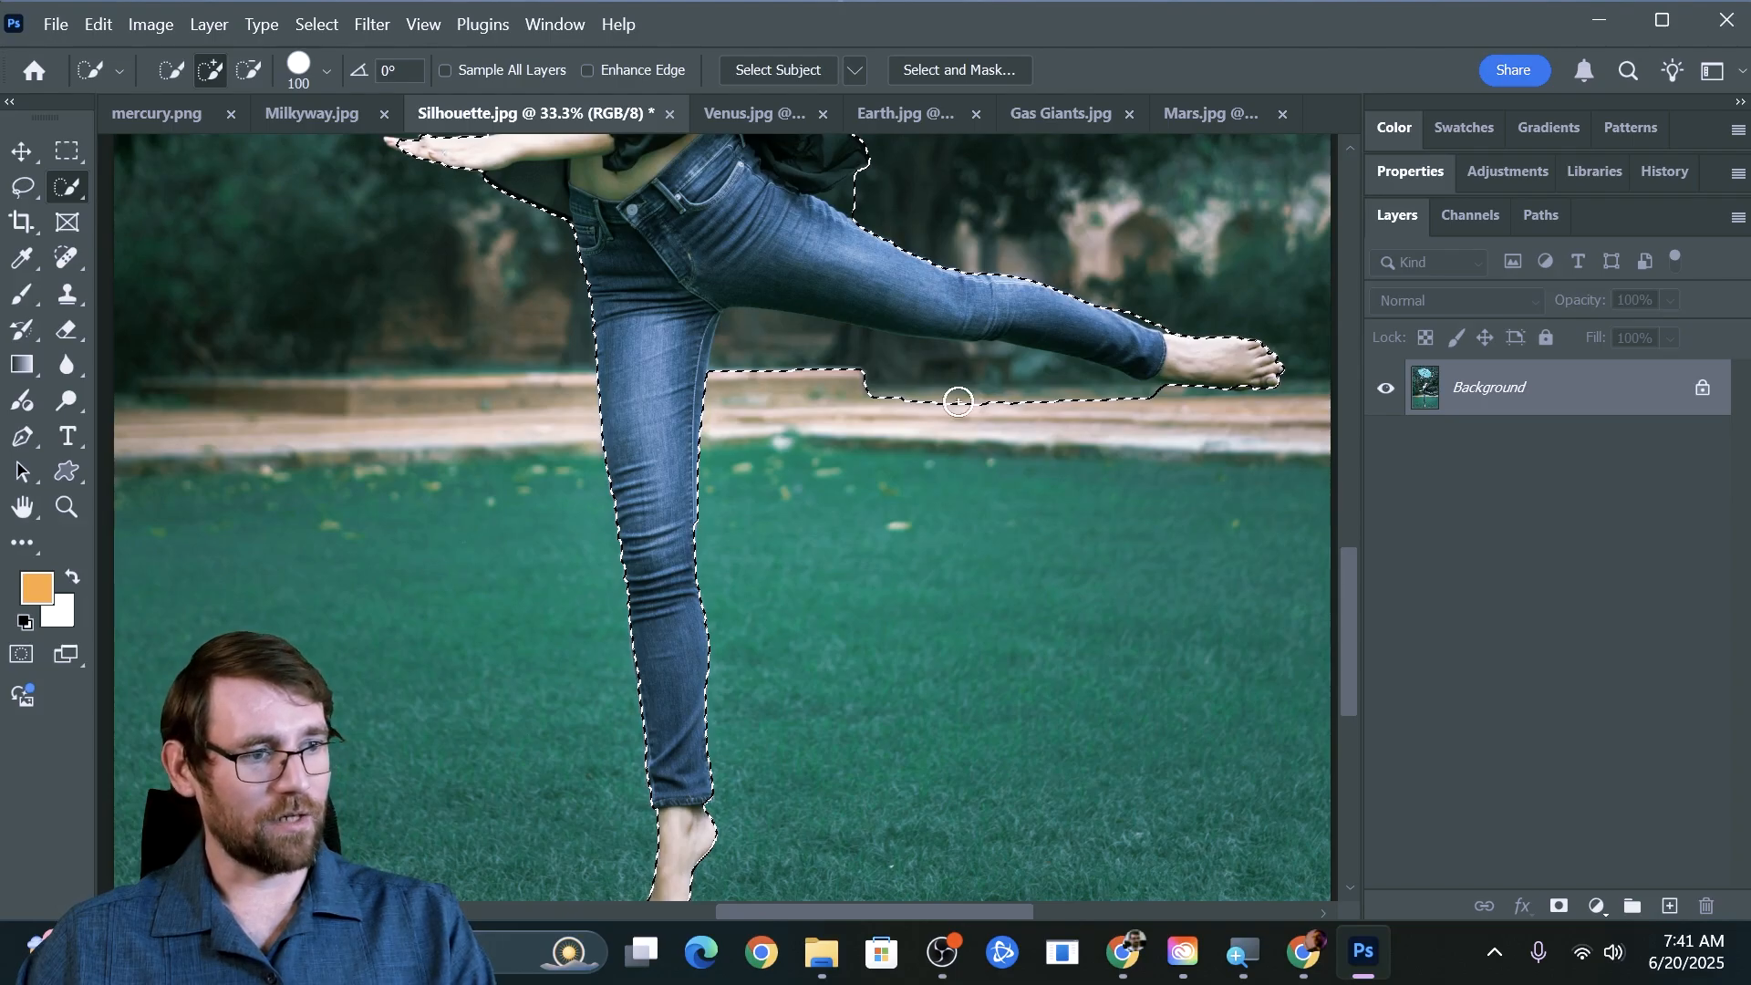
left_click_drag(1164, 402, 764, 346)
Subtract the background between the umbrella, the raised arm and the hair from the selection.
scroll(794, 442, "up", 2)
scroll(794, 442, "up", 15)
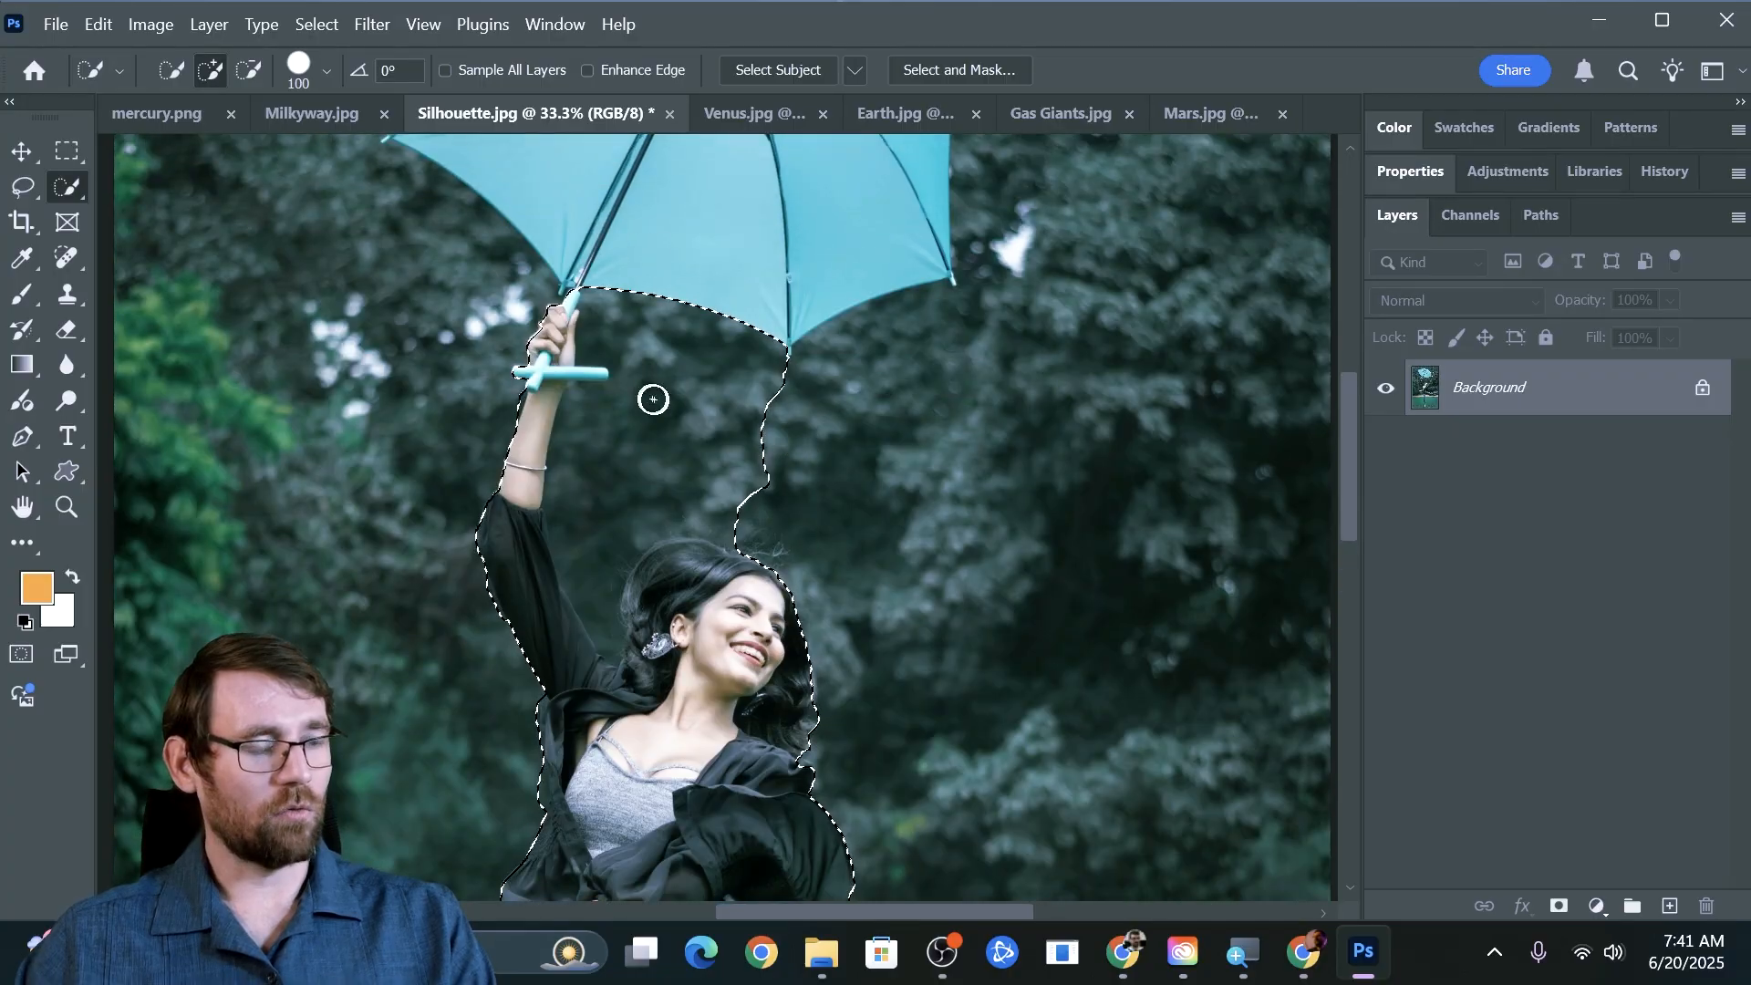
mouse_move(801, 351)
left_mouse_down()
mouse_move(690, 321)
mouse_move(613, 347)
left_mouse_up()
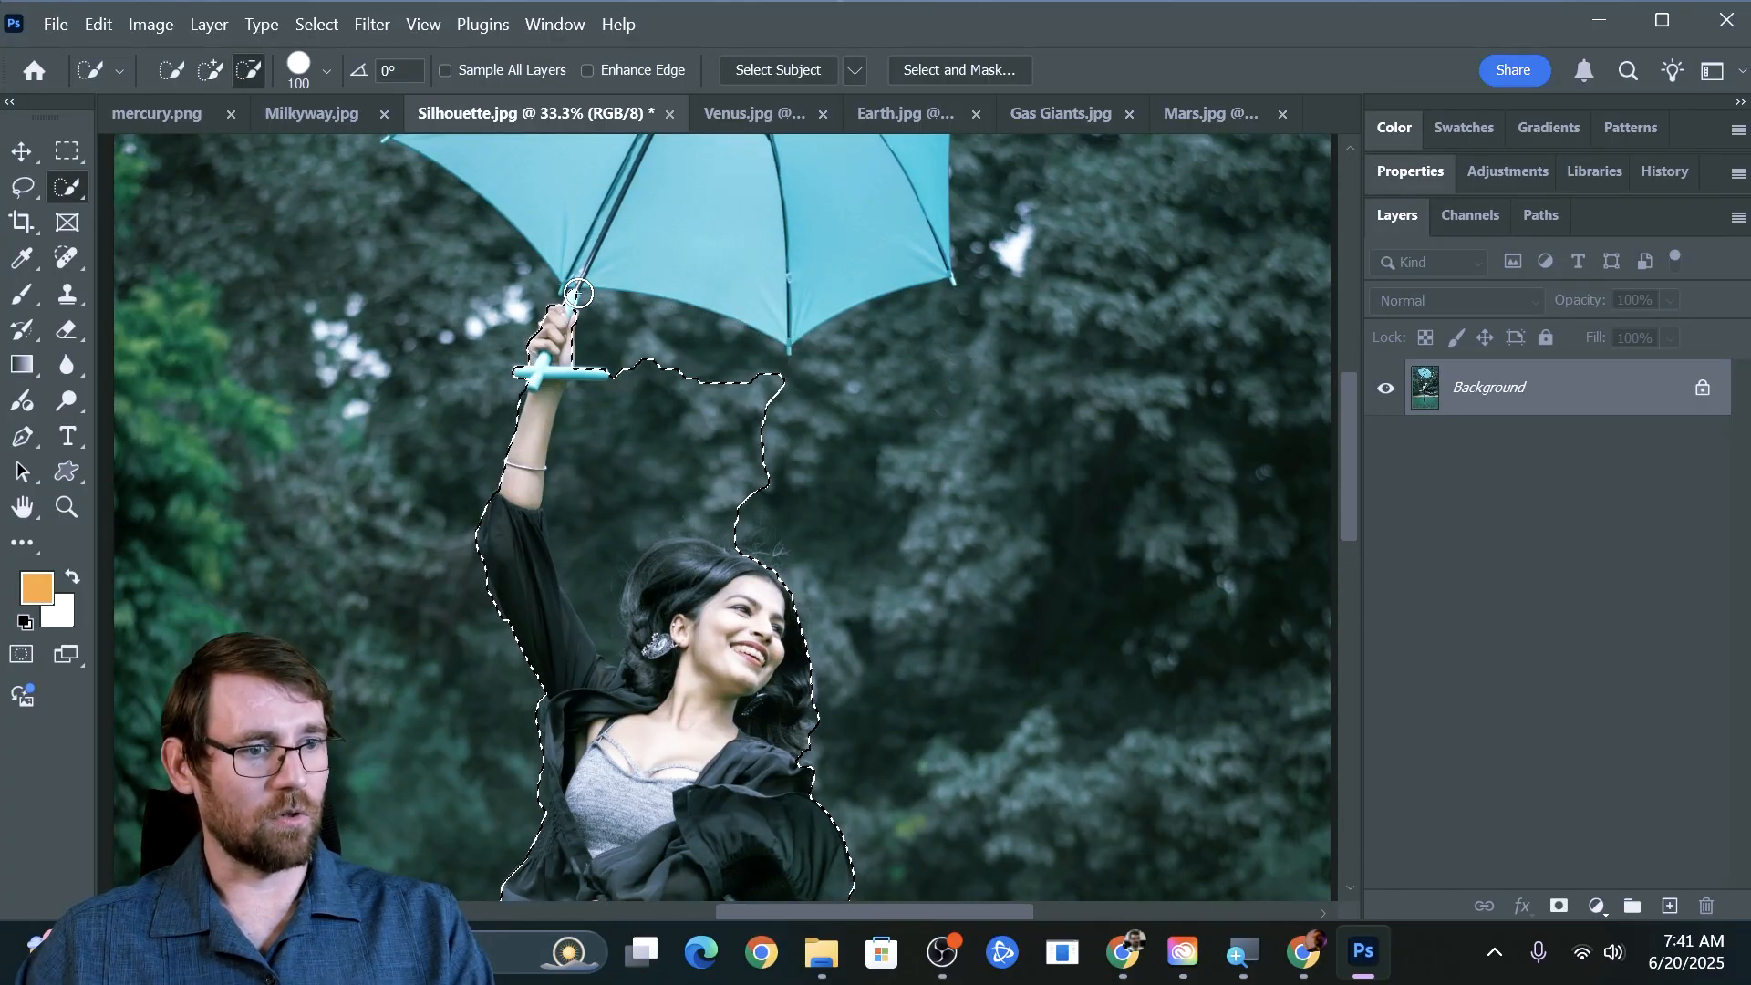
mouse_move(652, 431)
left_mouse_down()
mouse_move(648, 482)
mouse_move(809, 446)
mouse_move(764, 434)
mouse_move(750, 490)
mouse_move(703, 516)
mouse_move(746, 528)
mouse_move(621, 509)
mouse_move(593, 538)
left_mouse_up()
mouse_move(592, 607)
left_mouse_down()
mouse_move(610, 638)
mouse_move(583, 668)
left_mouse_up()
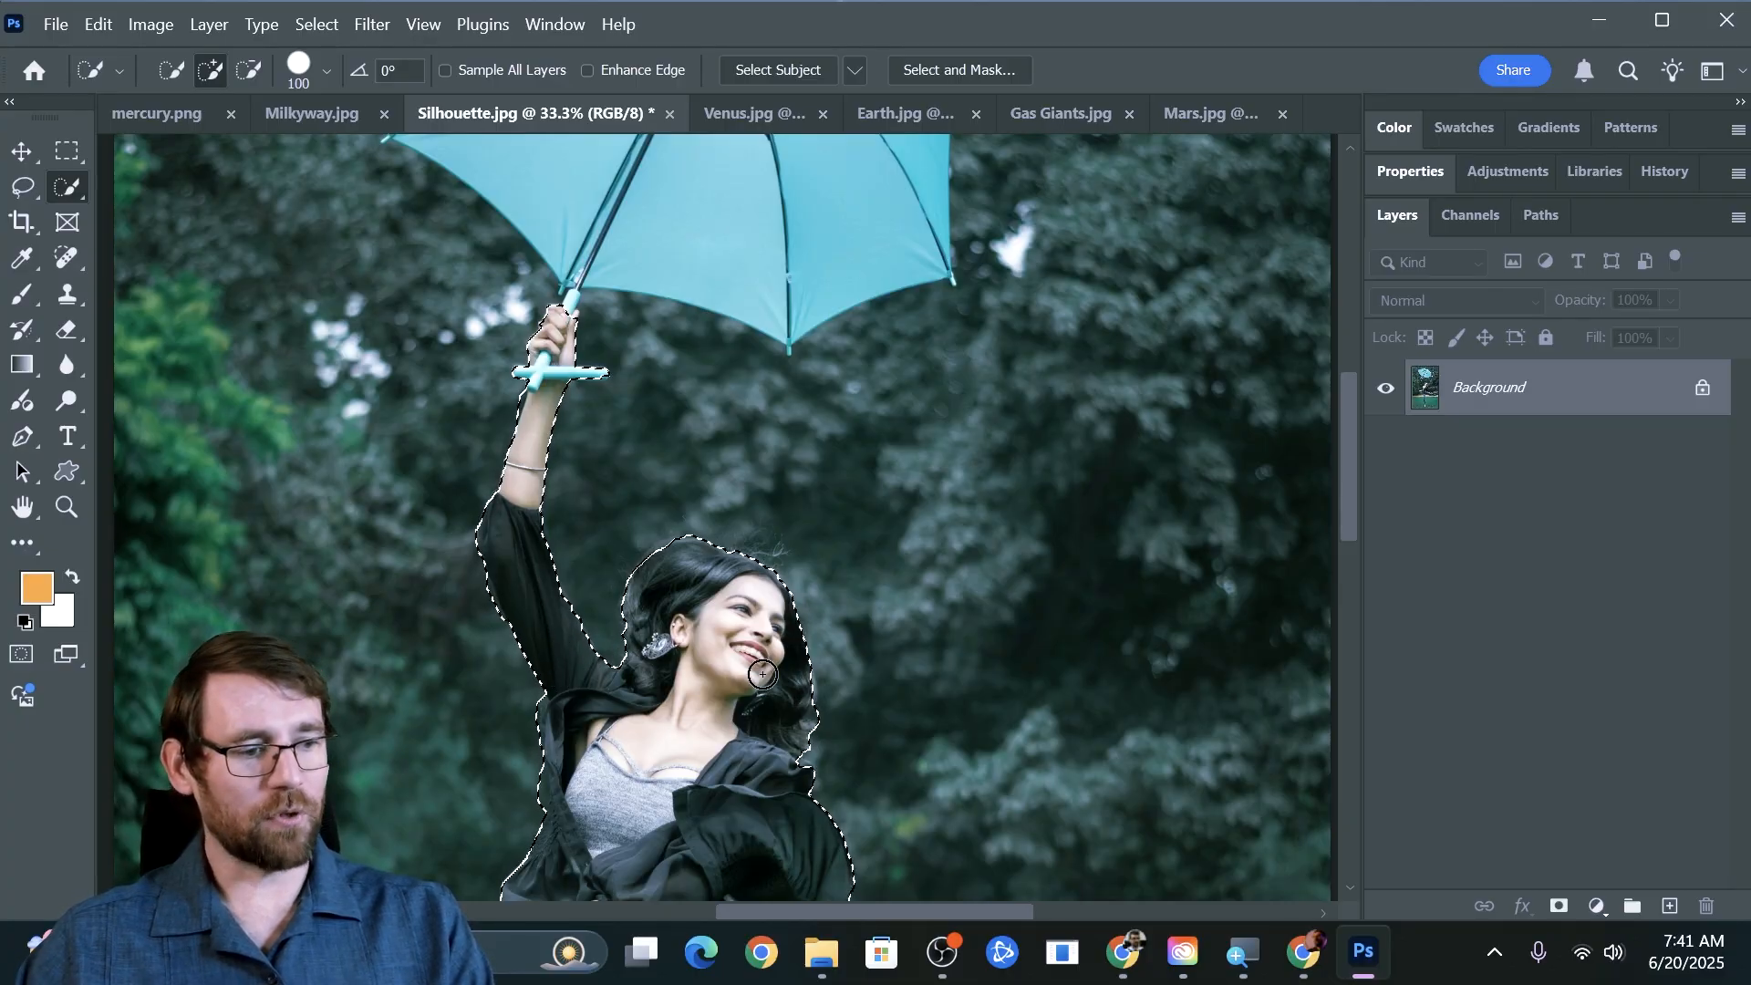
Reduce the Quick Selection brush size to 30 and add the fingertips of the outstretched hand to the selection.
scroll(754, 675, "down", 5)
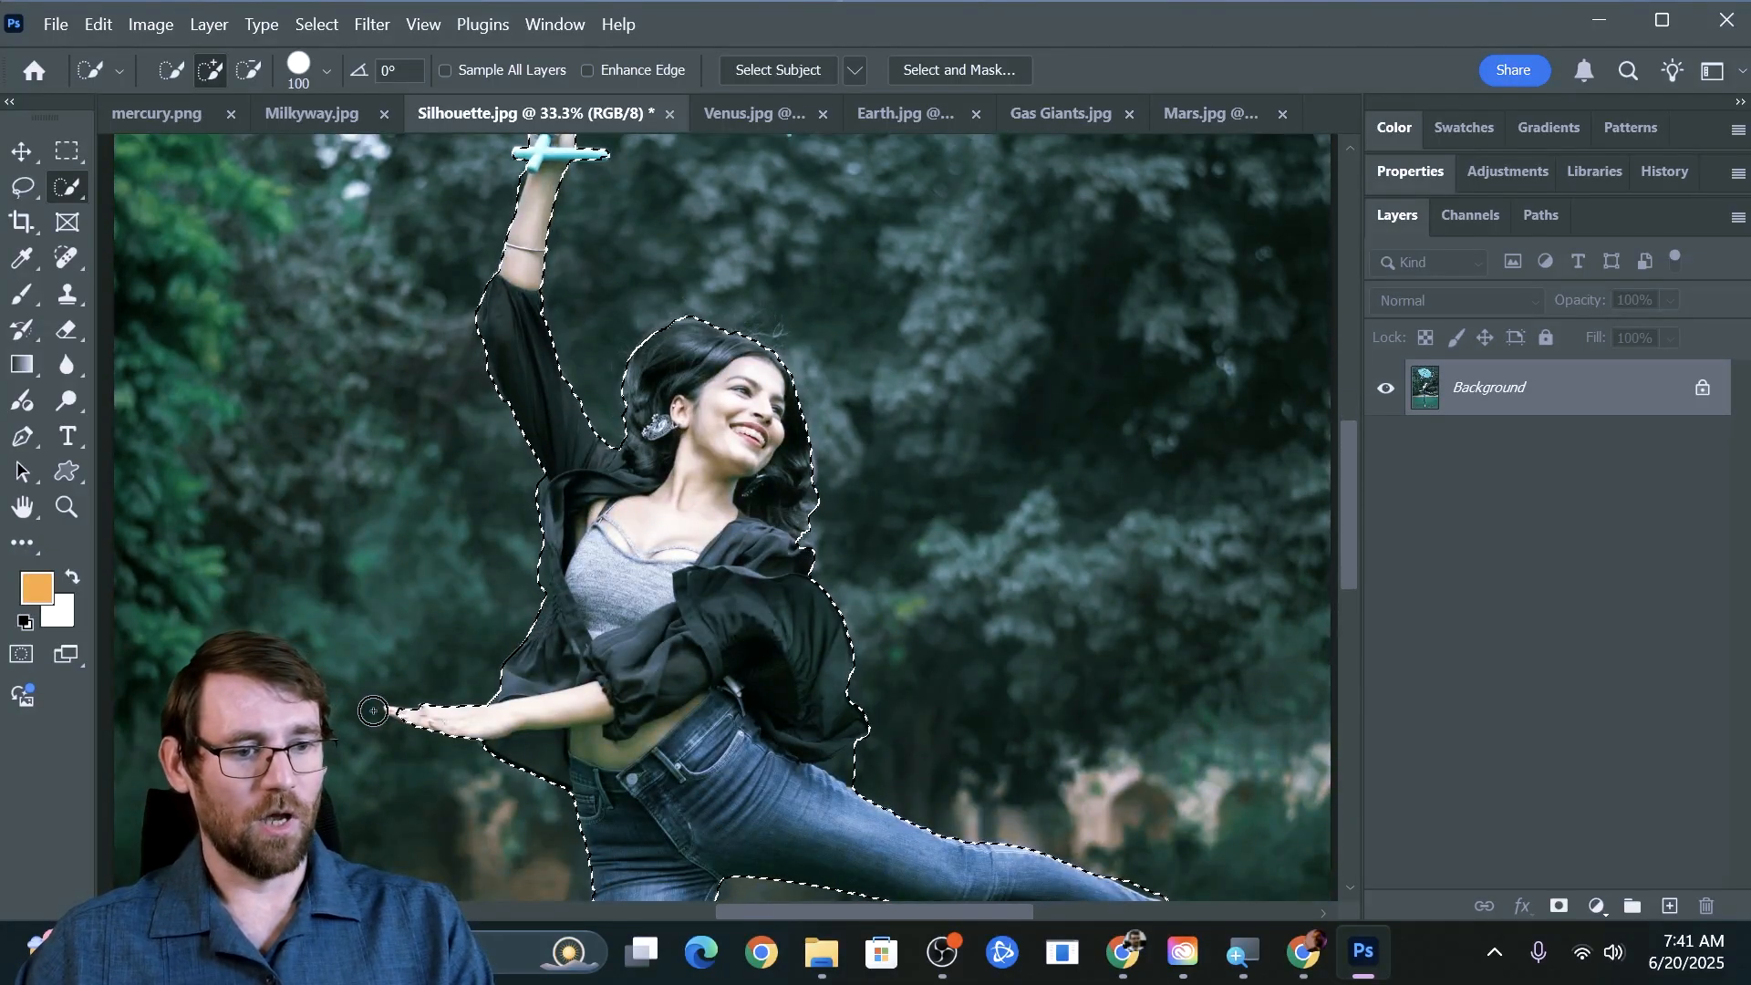
key("bracketleft")
key("bracketleft")
key("bracketleft")
key("bracketleft")
key("bracketleft")
key("bracketleft")
key("bracketleft")
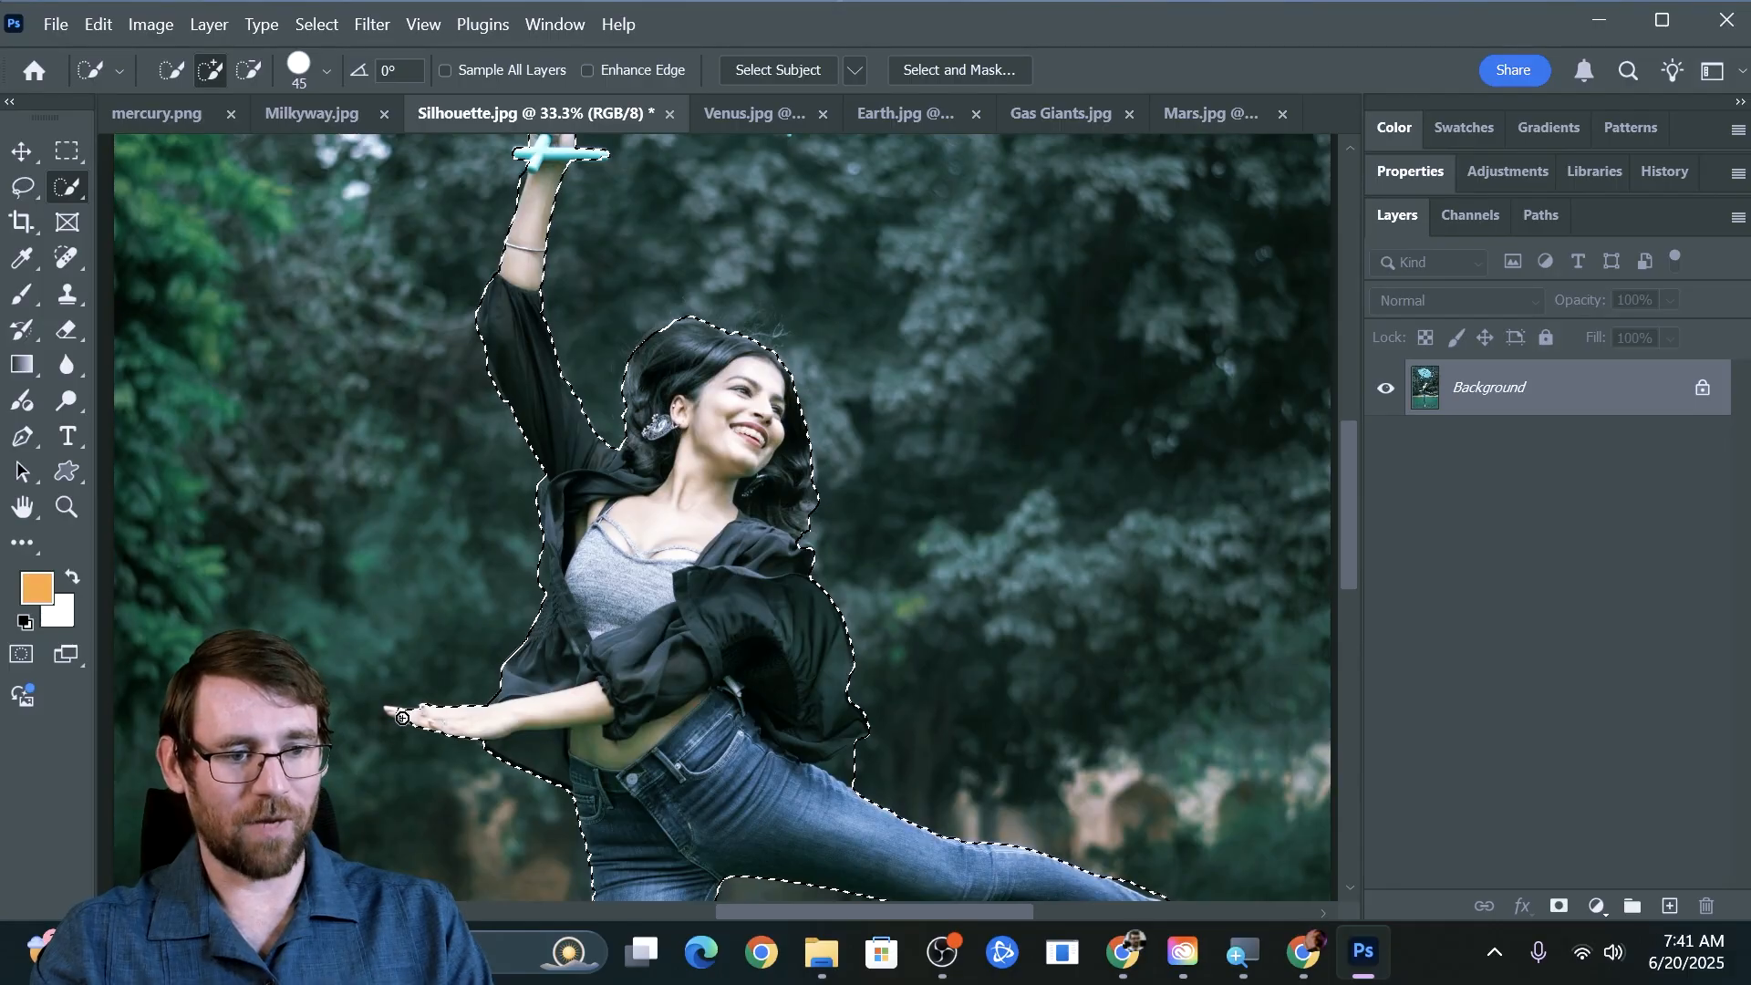
left_click(407, 716)
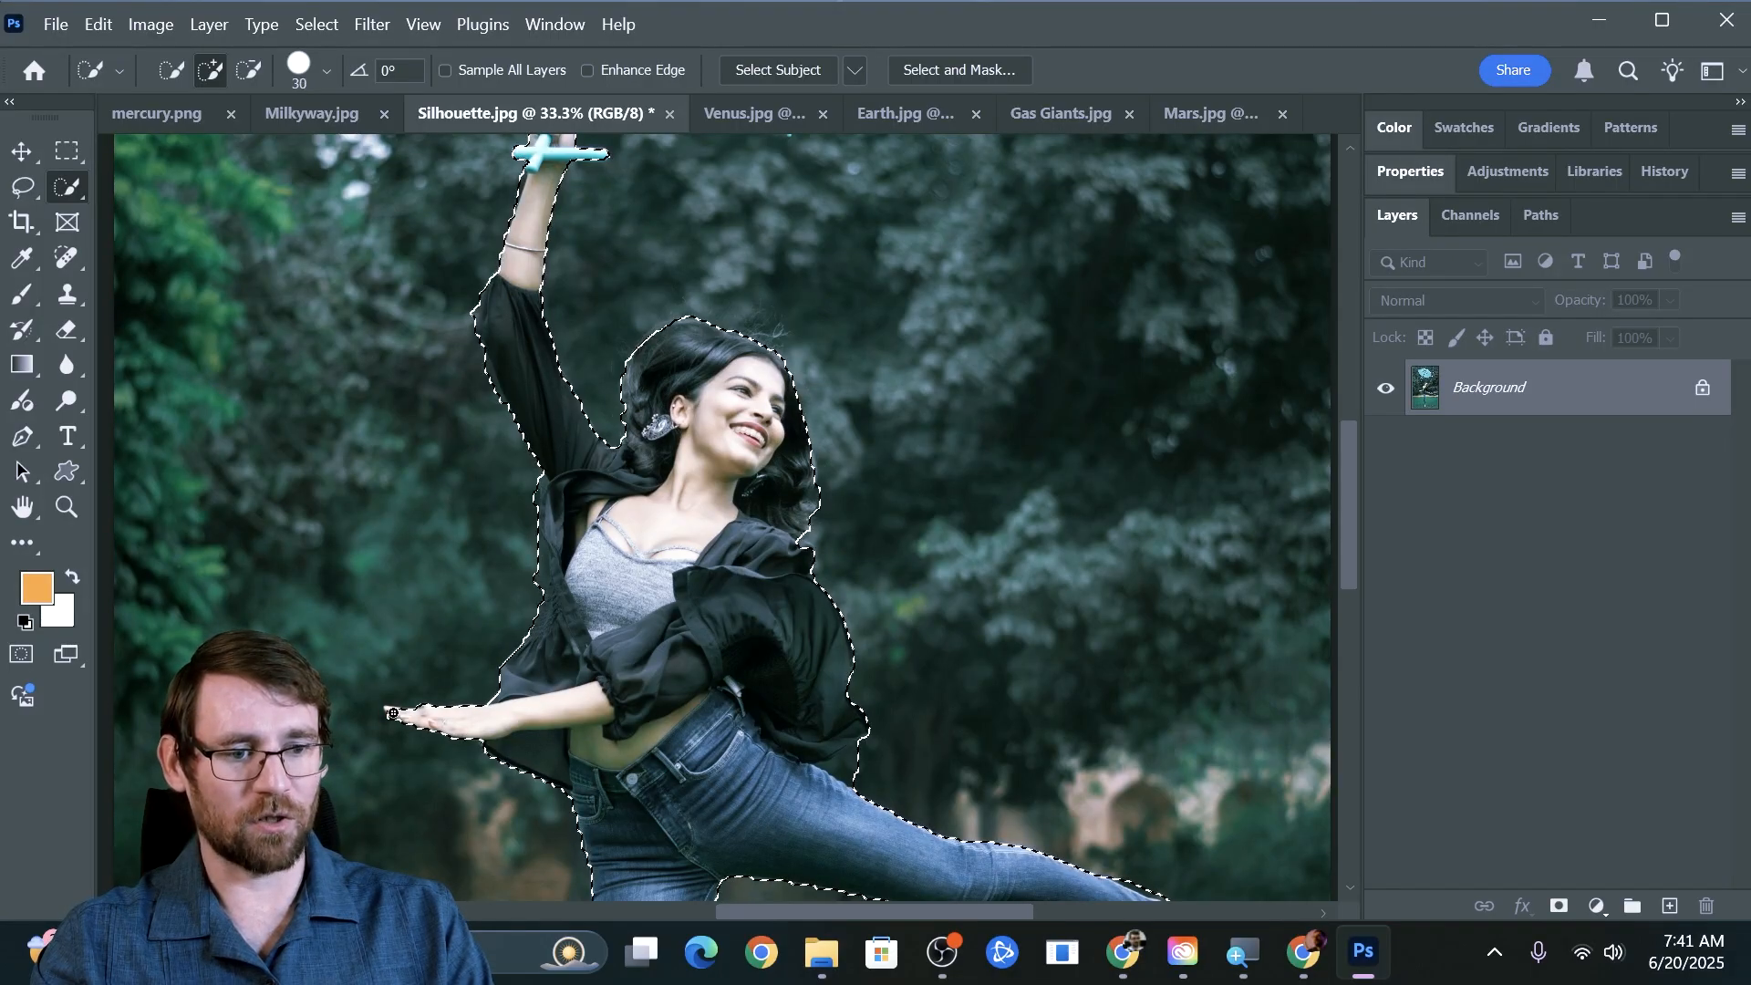
Subtract both protruding ends of the umbrella's crossbar handle from the selection, keeping the edge along the hand and wrist.
scroll(594, 519, "up", 5)
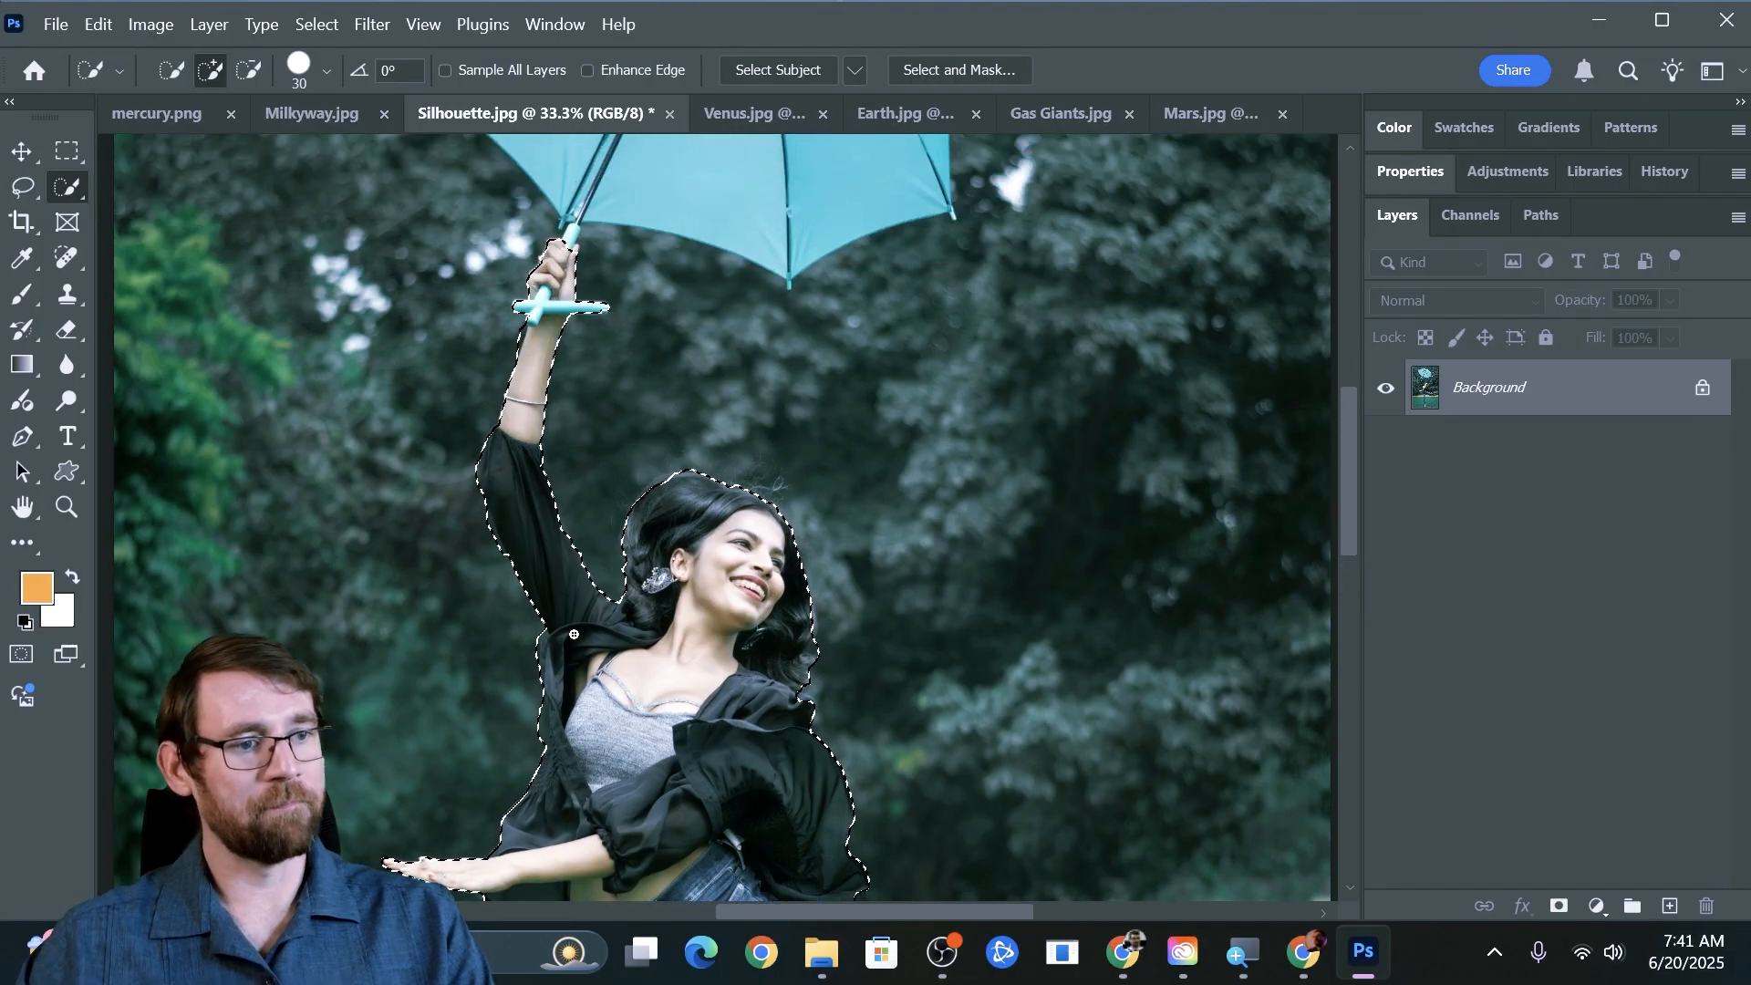
key("z")
left_click_drag(540, 463, 962, 545)
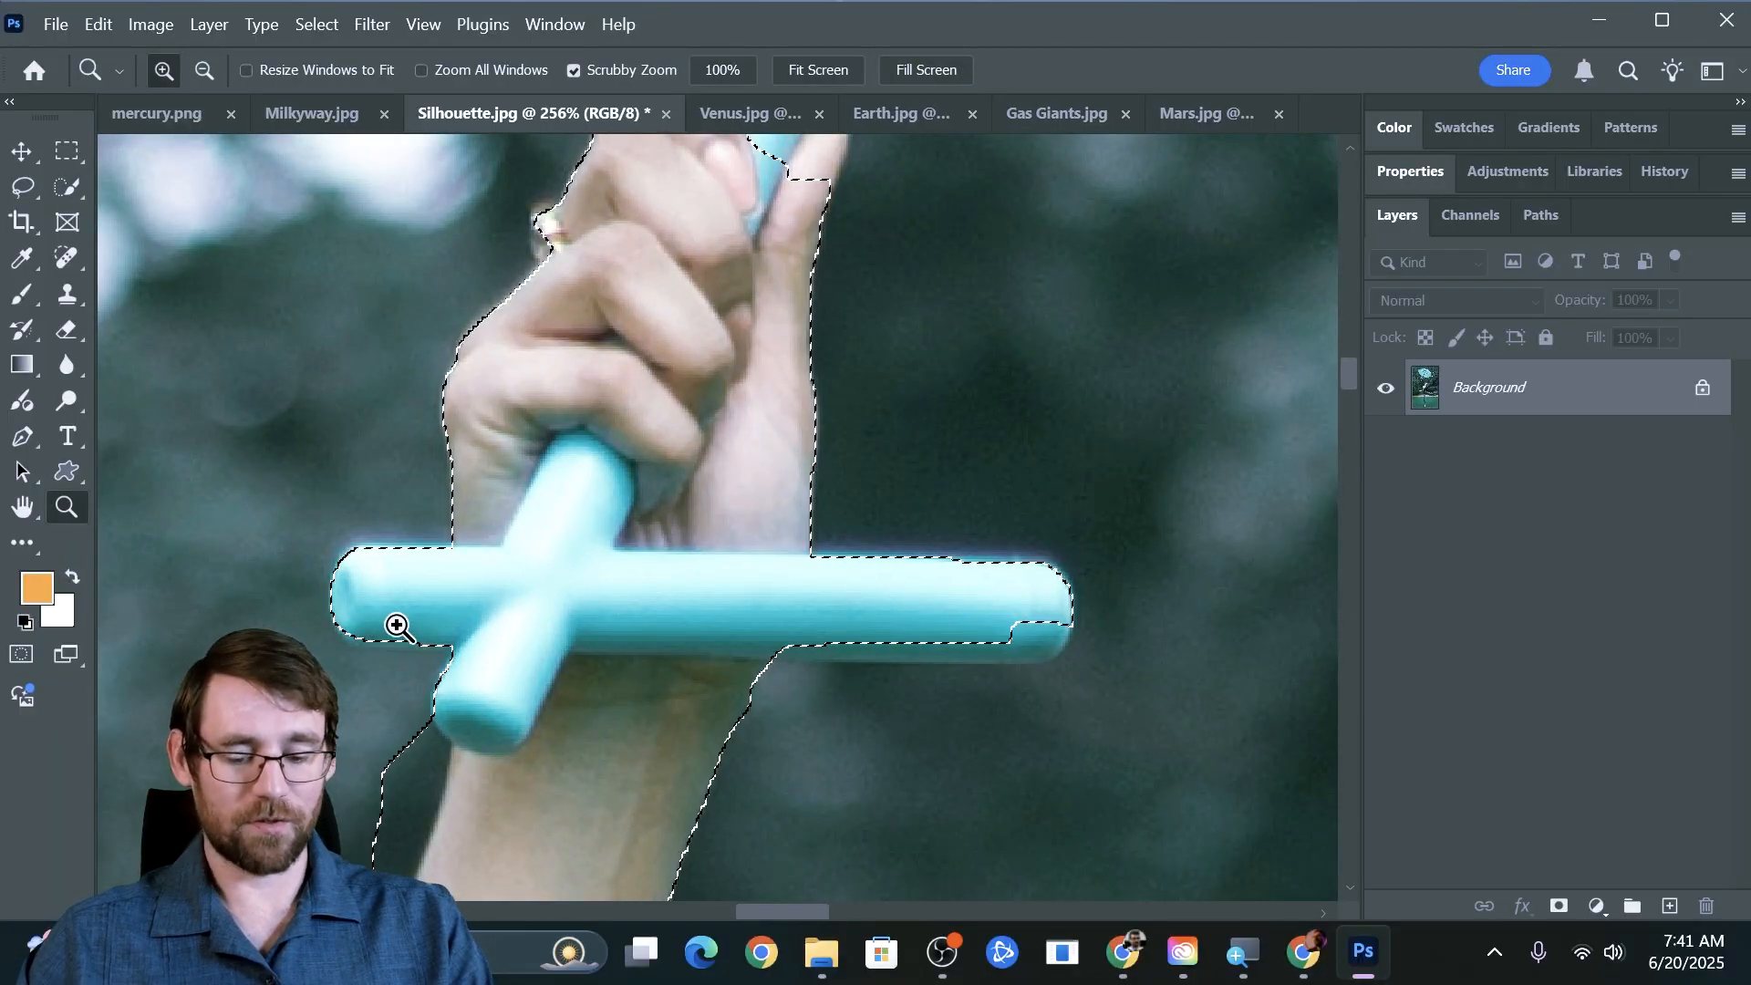
key("shift+w")
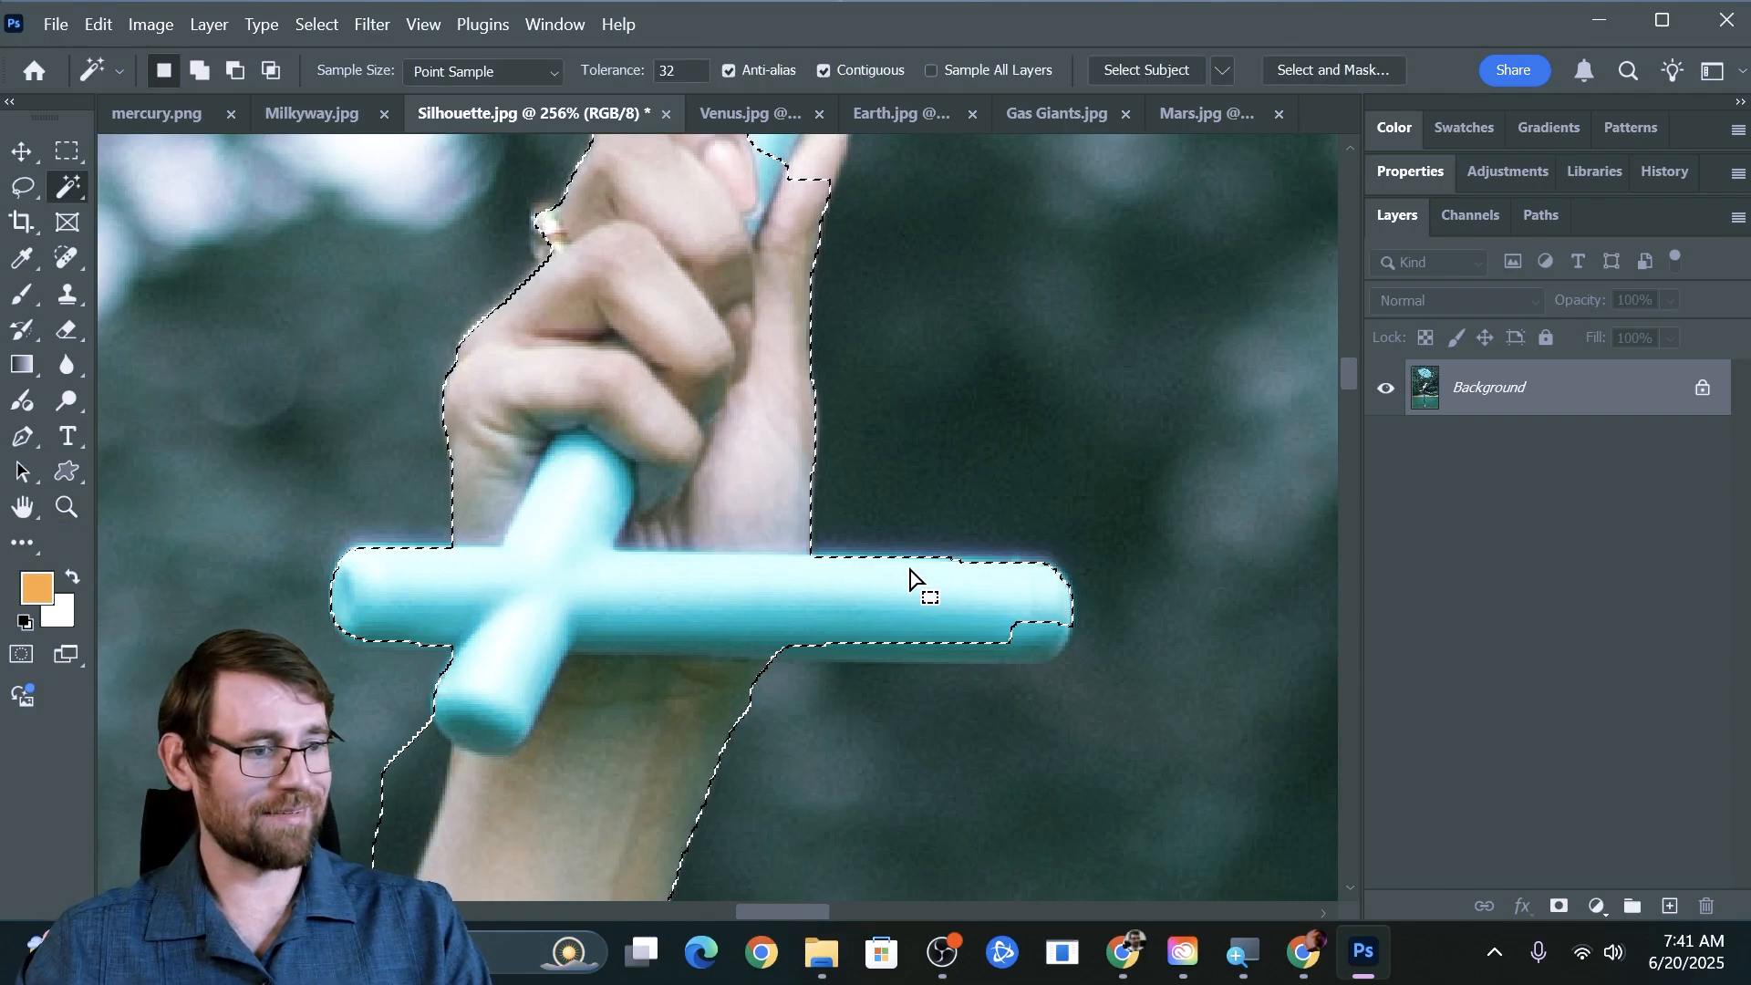
right_click(51, 196)
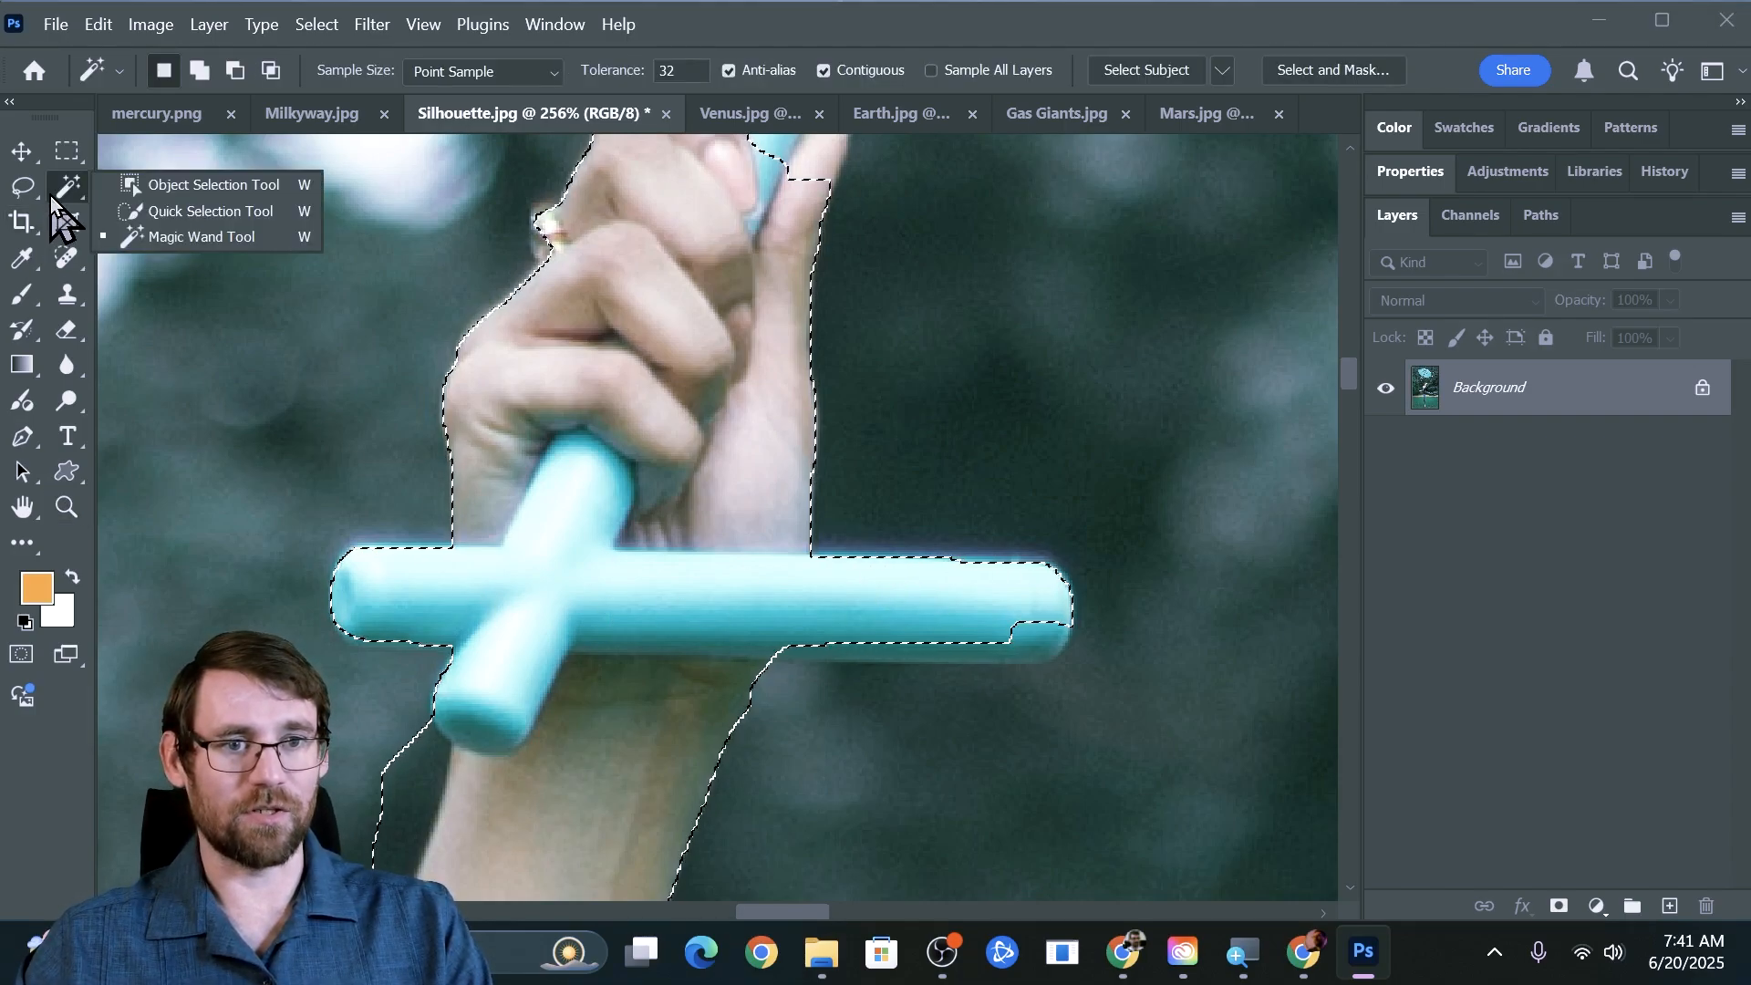
left_click(174, 212)
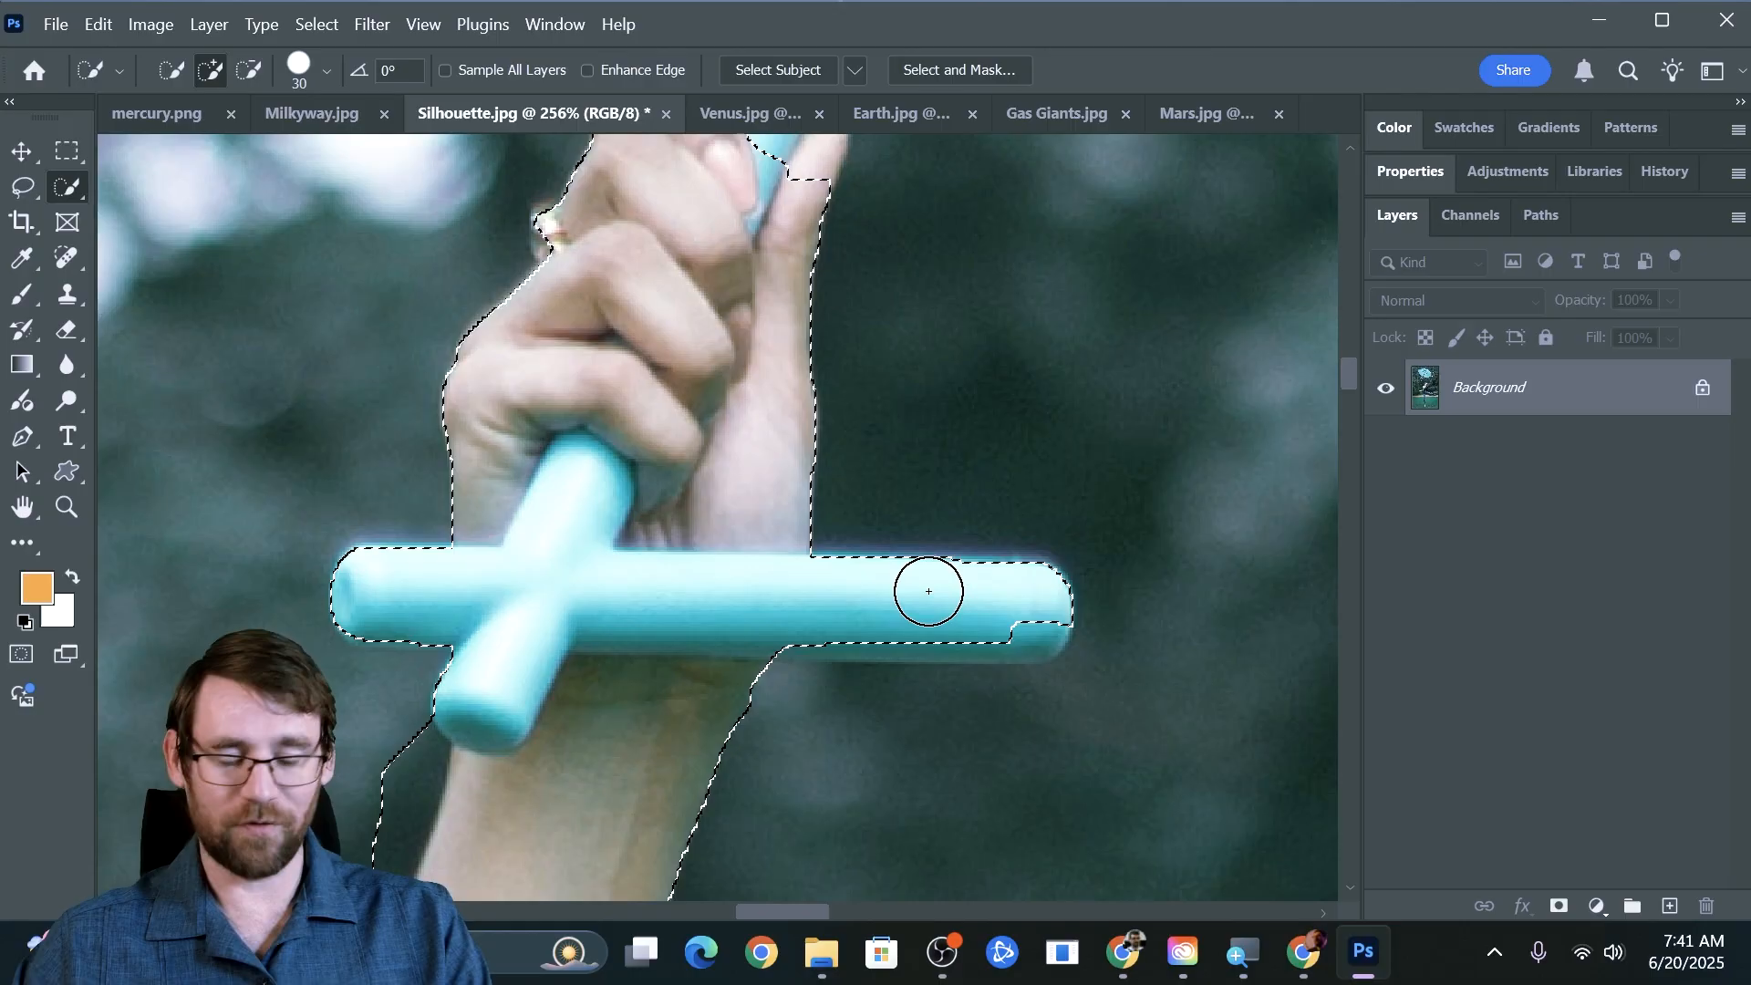
key("alt")
left_click_drag(846, 521, 855, 567)
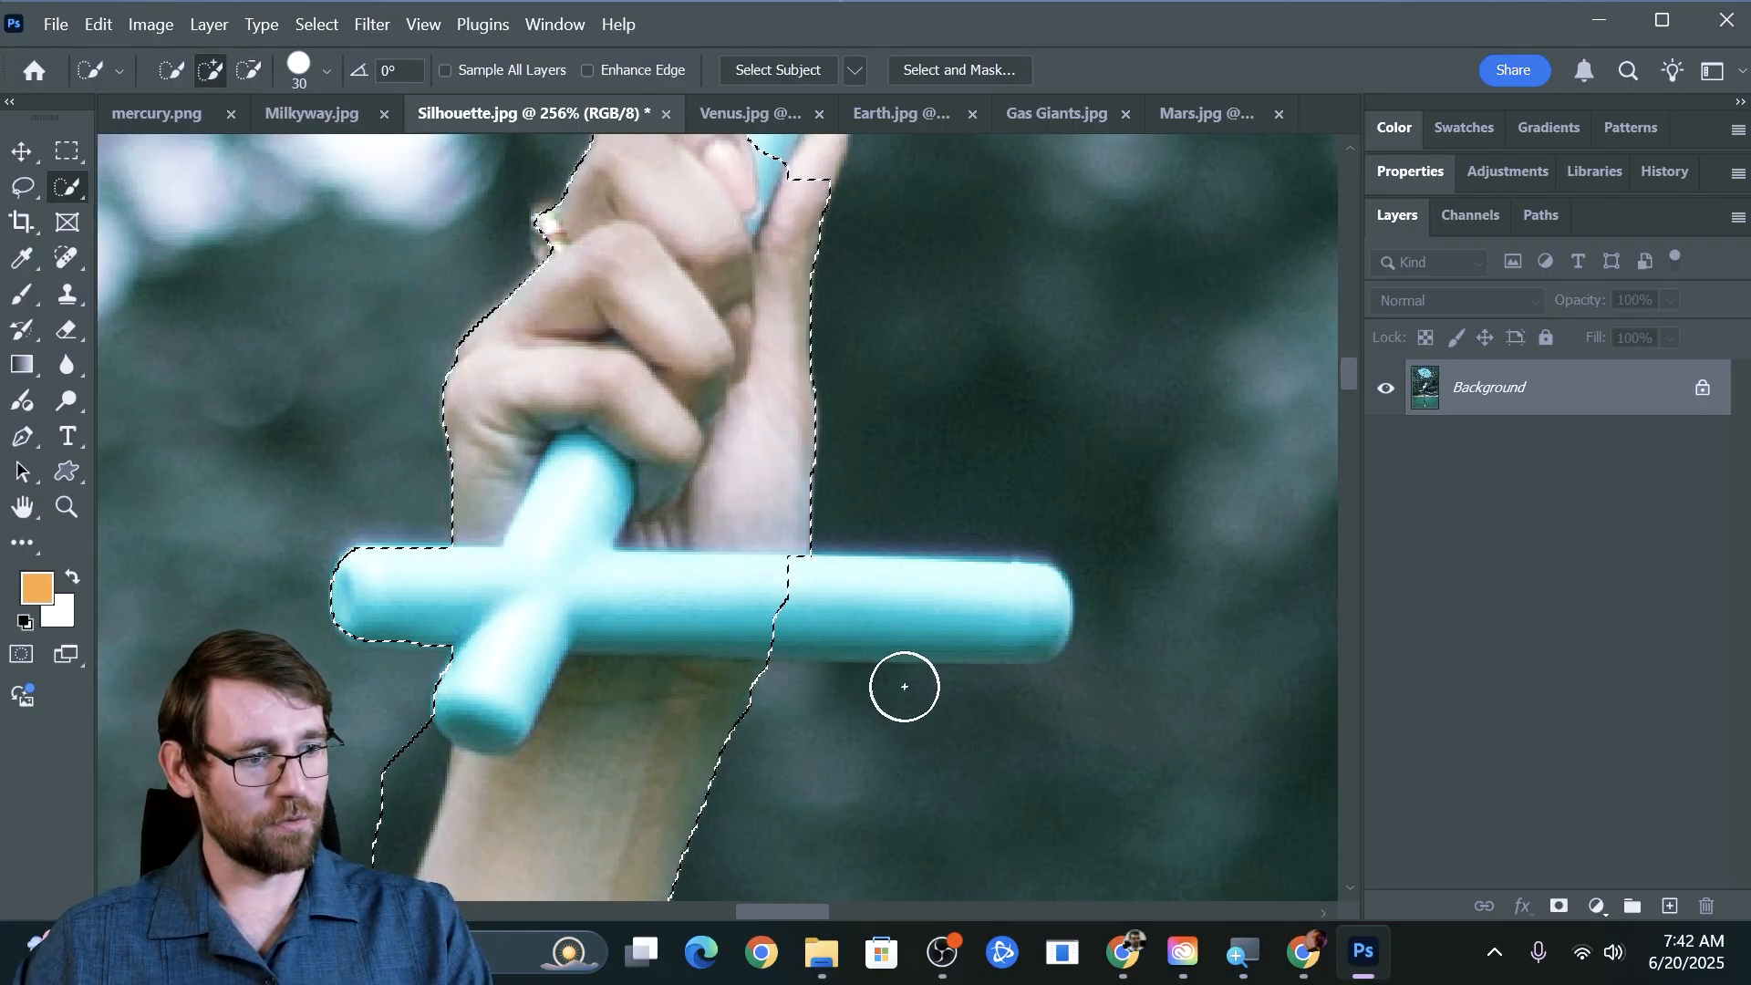
mouse_move(791, 630)
left_mouse_down()
mouse_move(817, 582)
mouse_move(770, 548)
left_mouse_up()
left_click(389, 578, "alt")
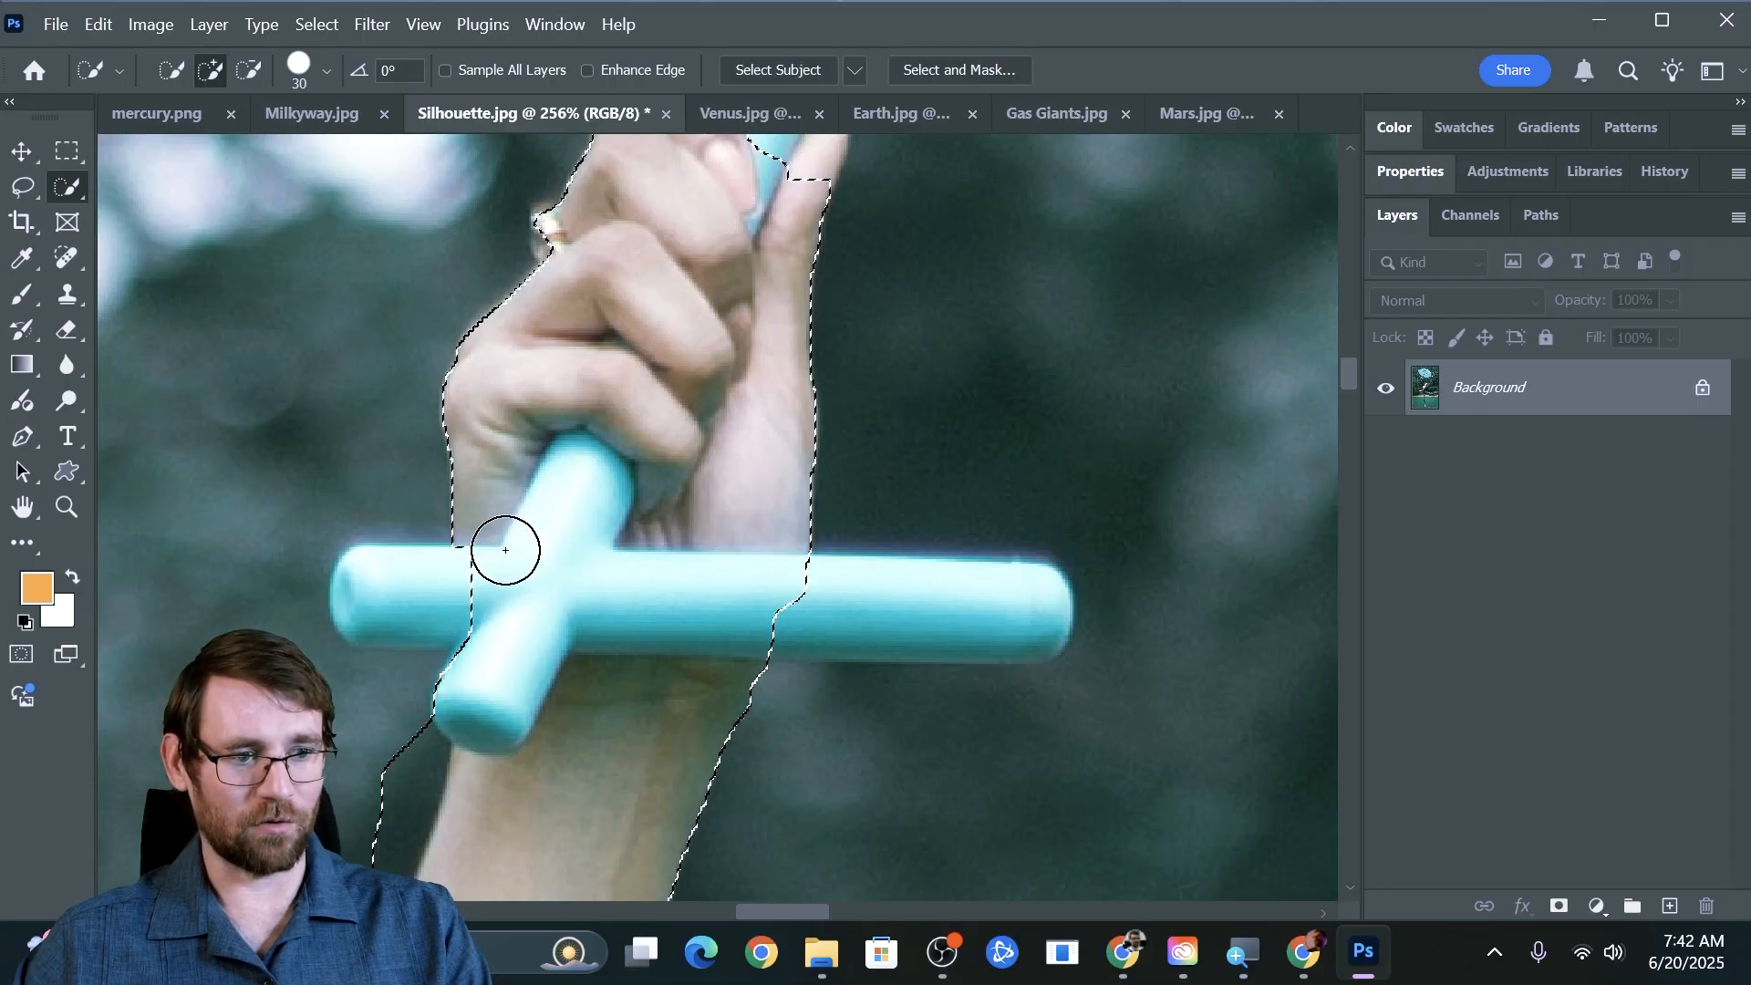
Subtract the strip of background along the outer edge of the wrist and forearm, below the umbrella handle.
scroll(508, 625, "down", 2)
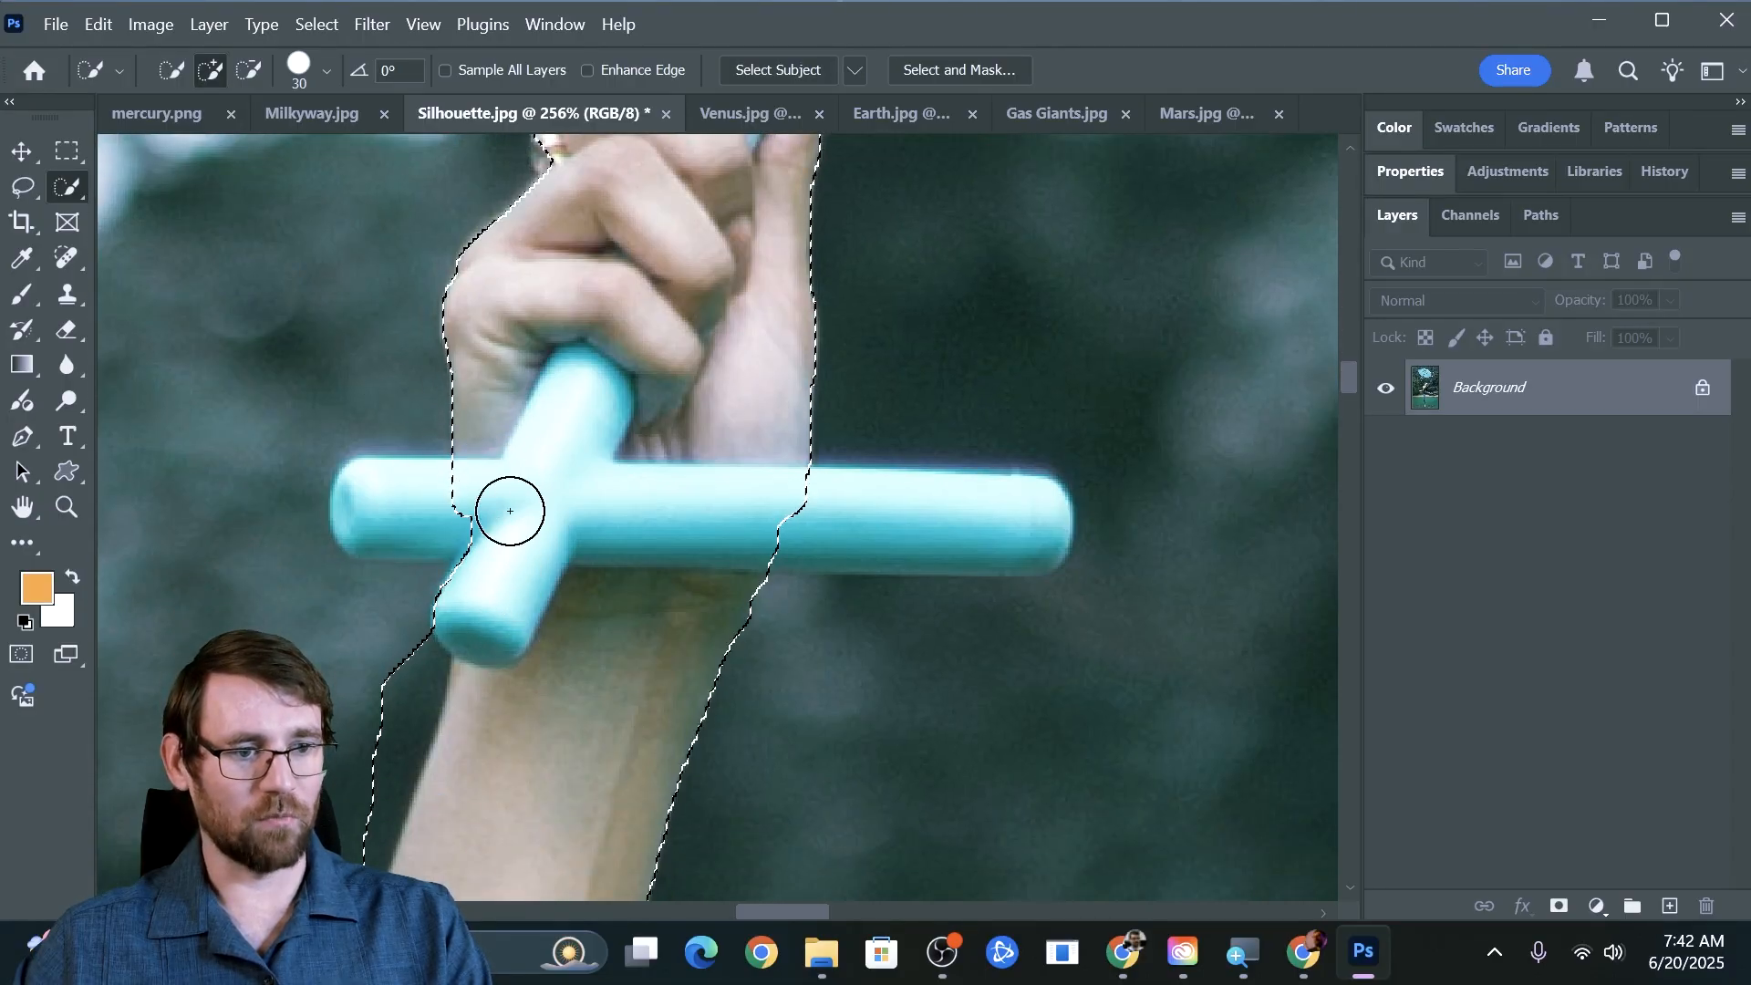
scroll(474, 641, "down", 3)
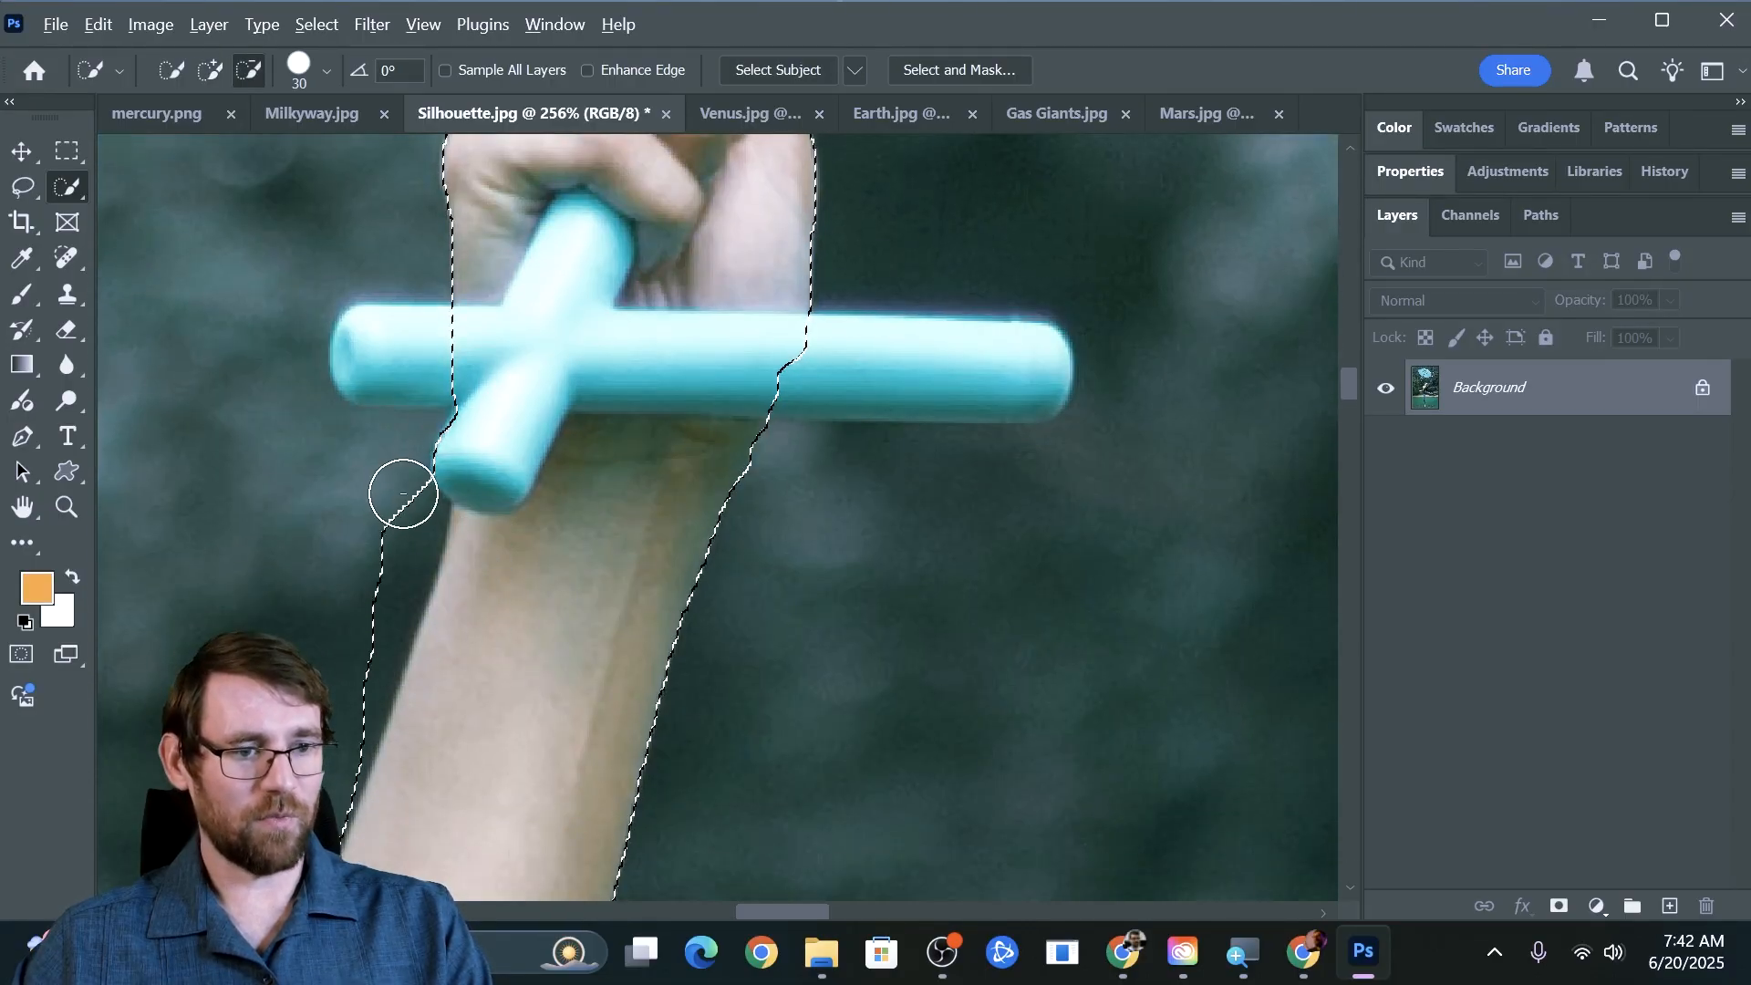
left_click_drag(402, 496, 379, 603, "alt")
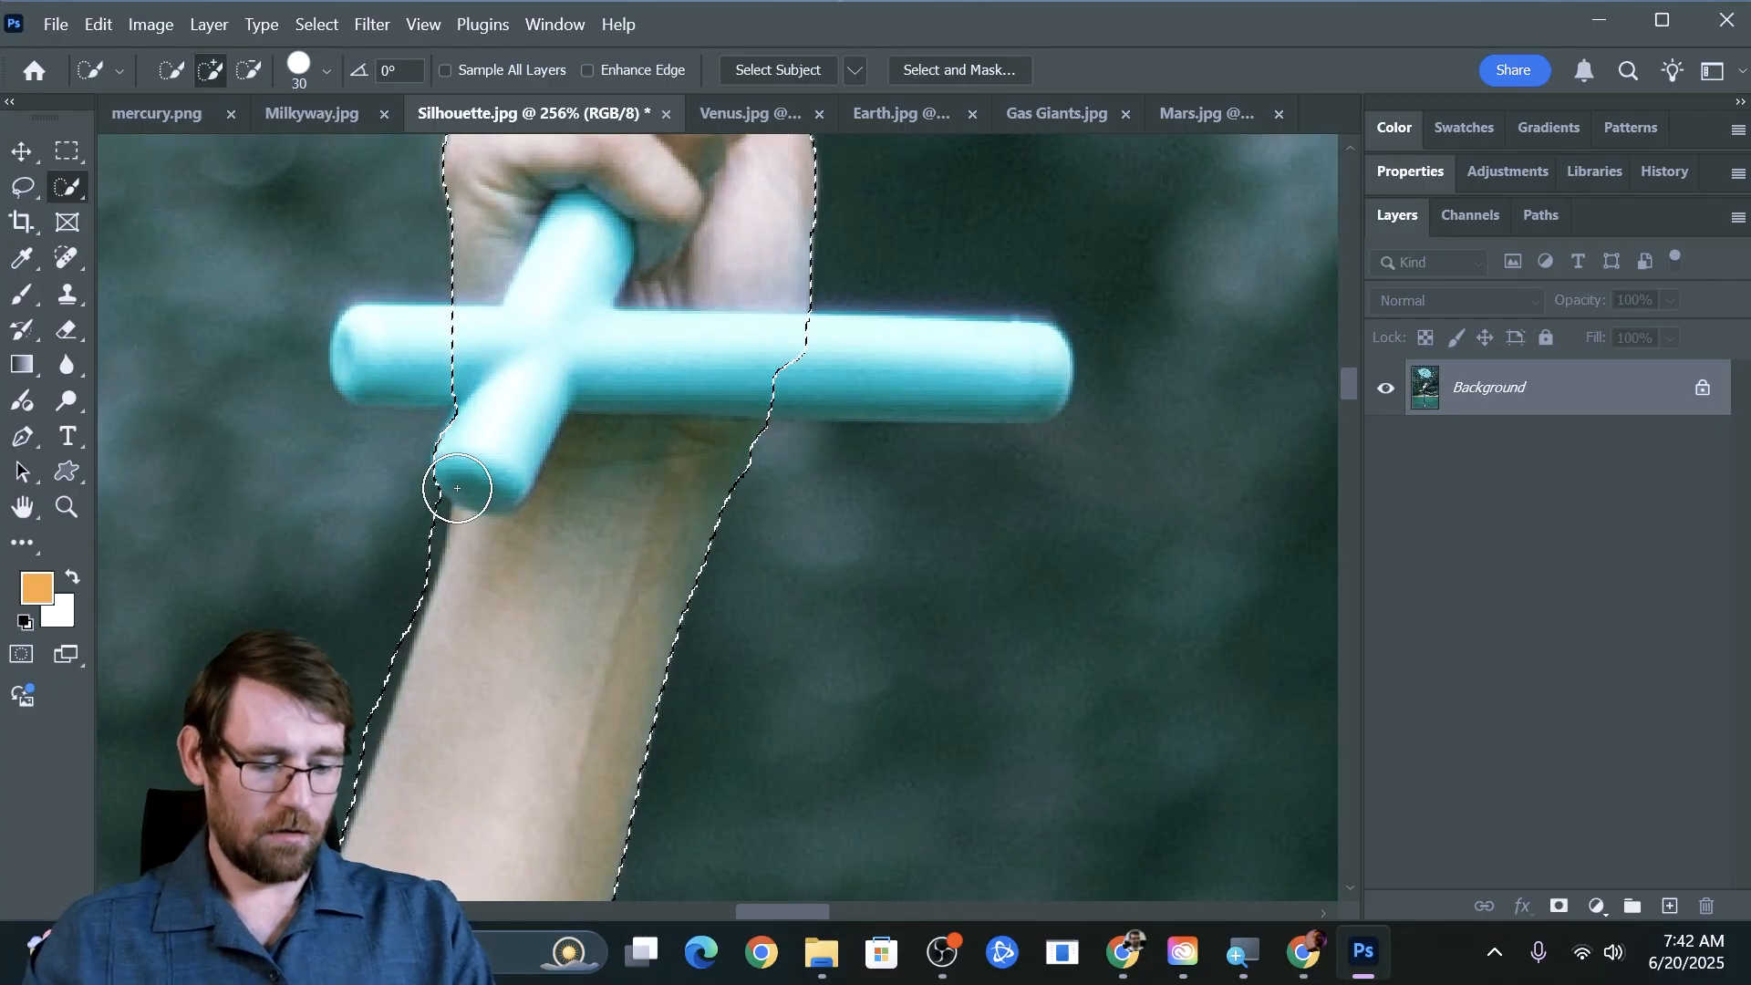
Add a layer mask from the selection so only the woman is kept, and check the full cutout.
key("ctrl+minus")
key("ctrl+minus")
key("ctrl+minus")
key("ctrl+minus")
key("ctrl+minus")
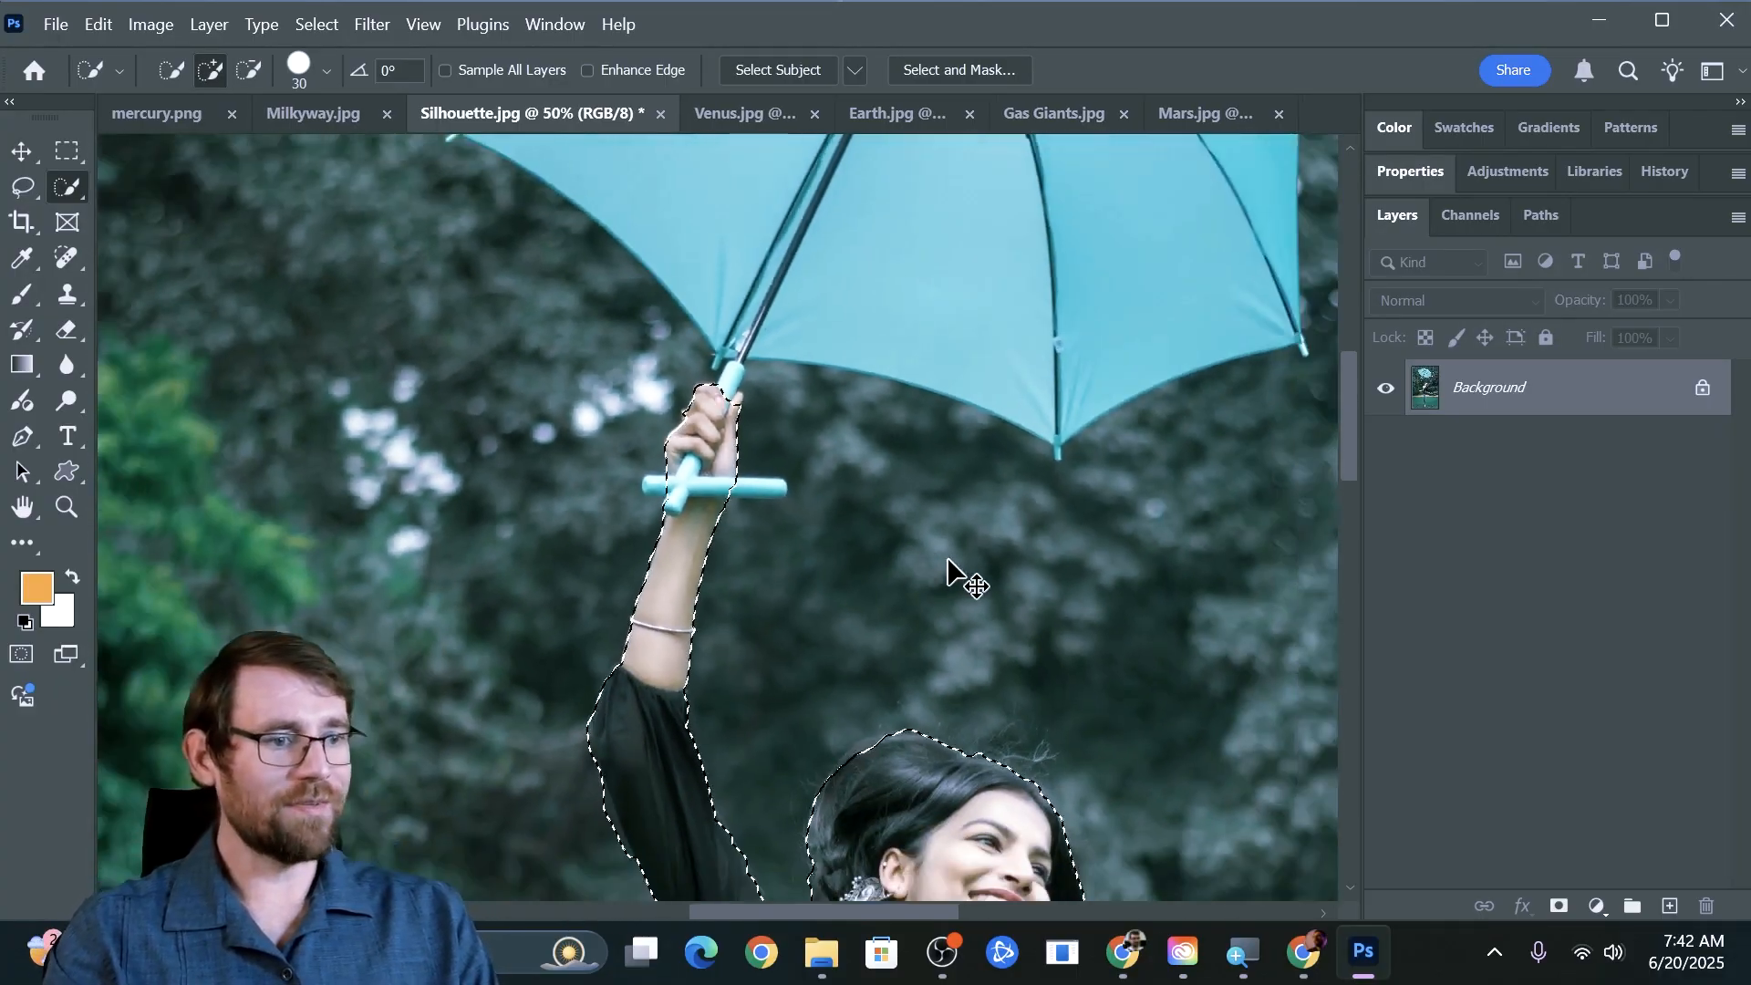
scroll(954, 575, "down", 4)
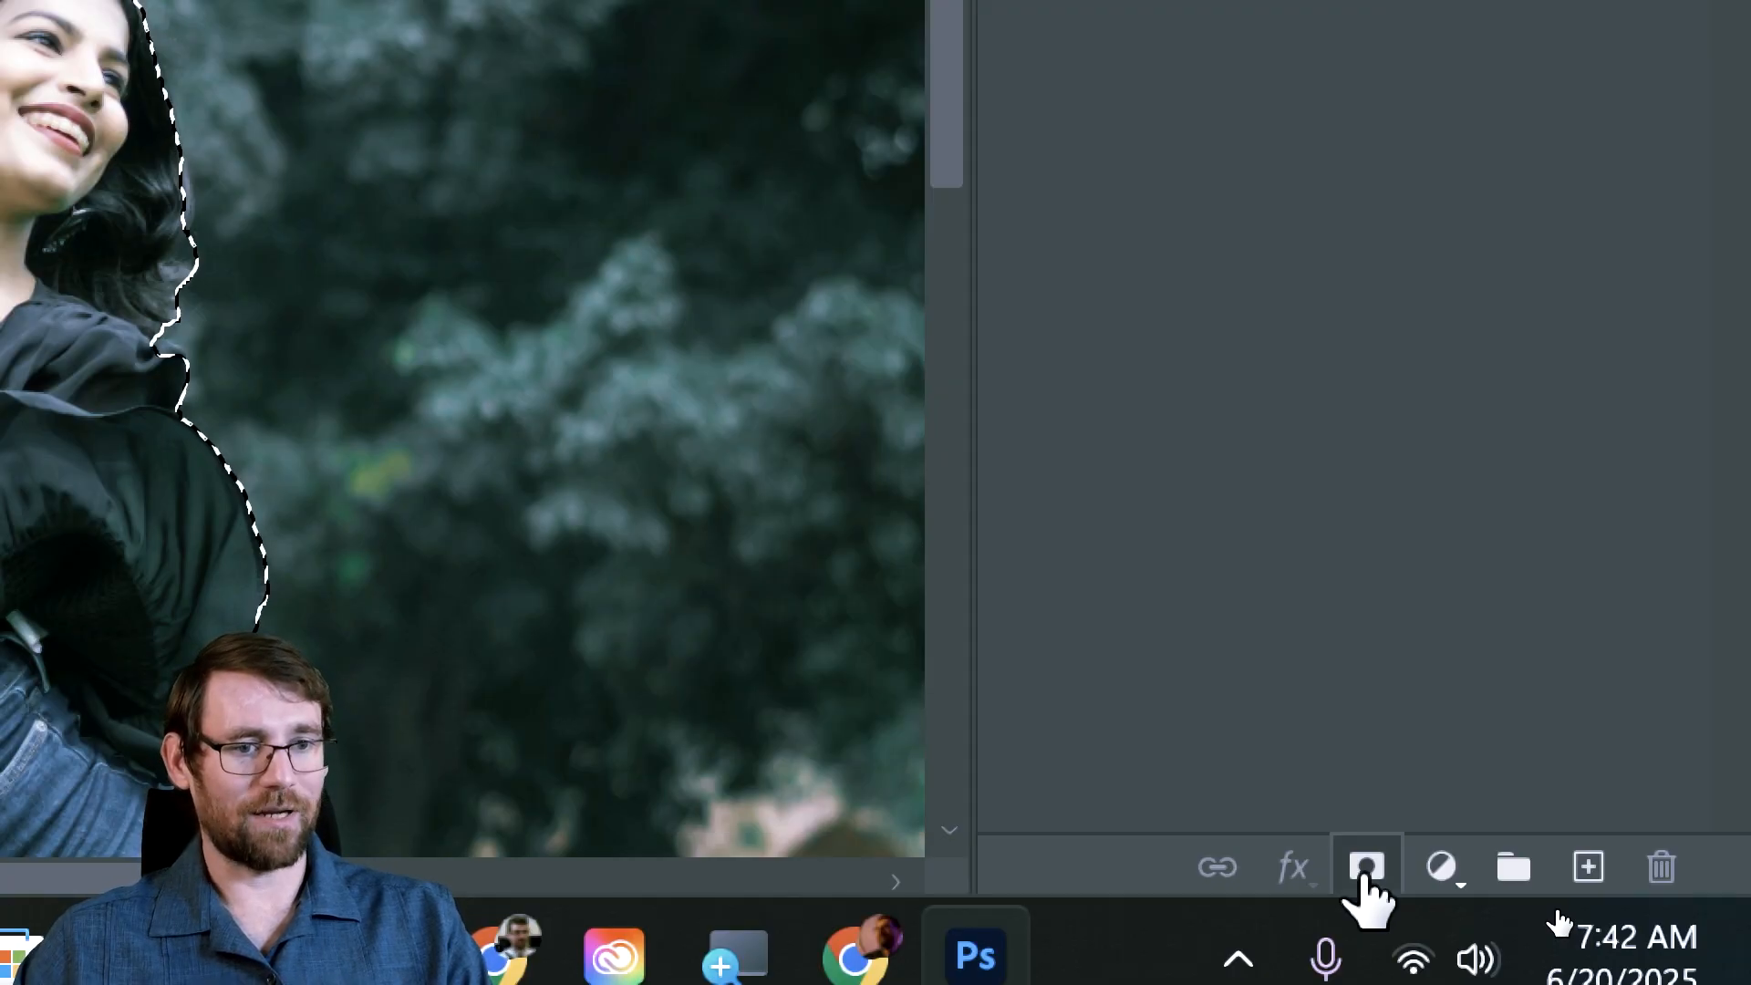
left_click(1365, 868)
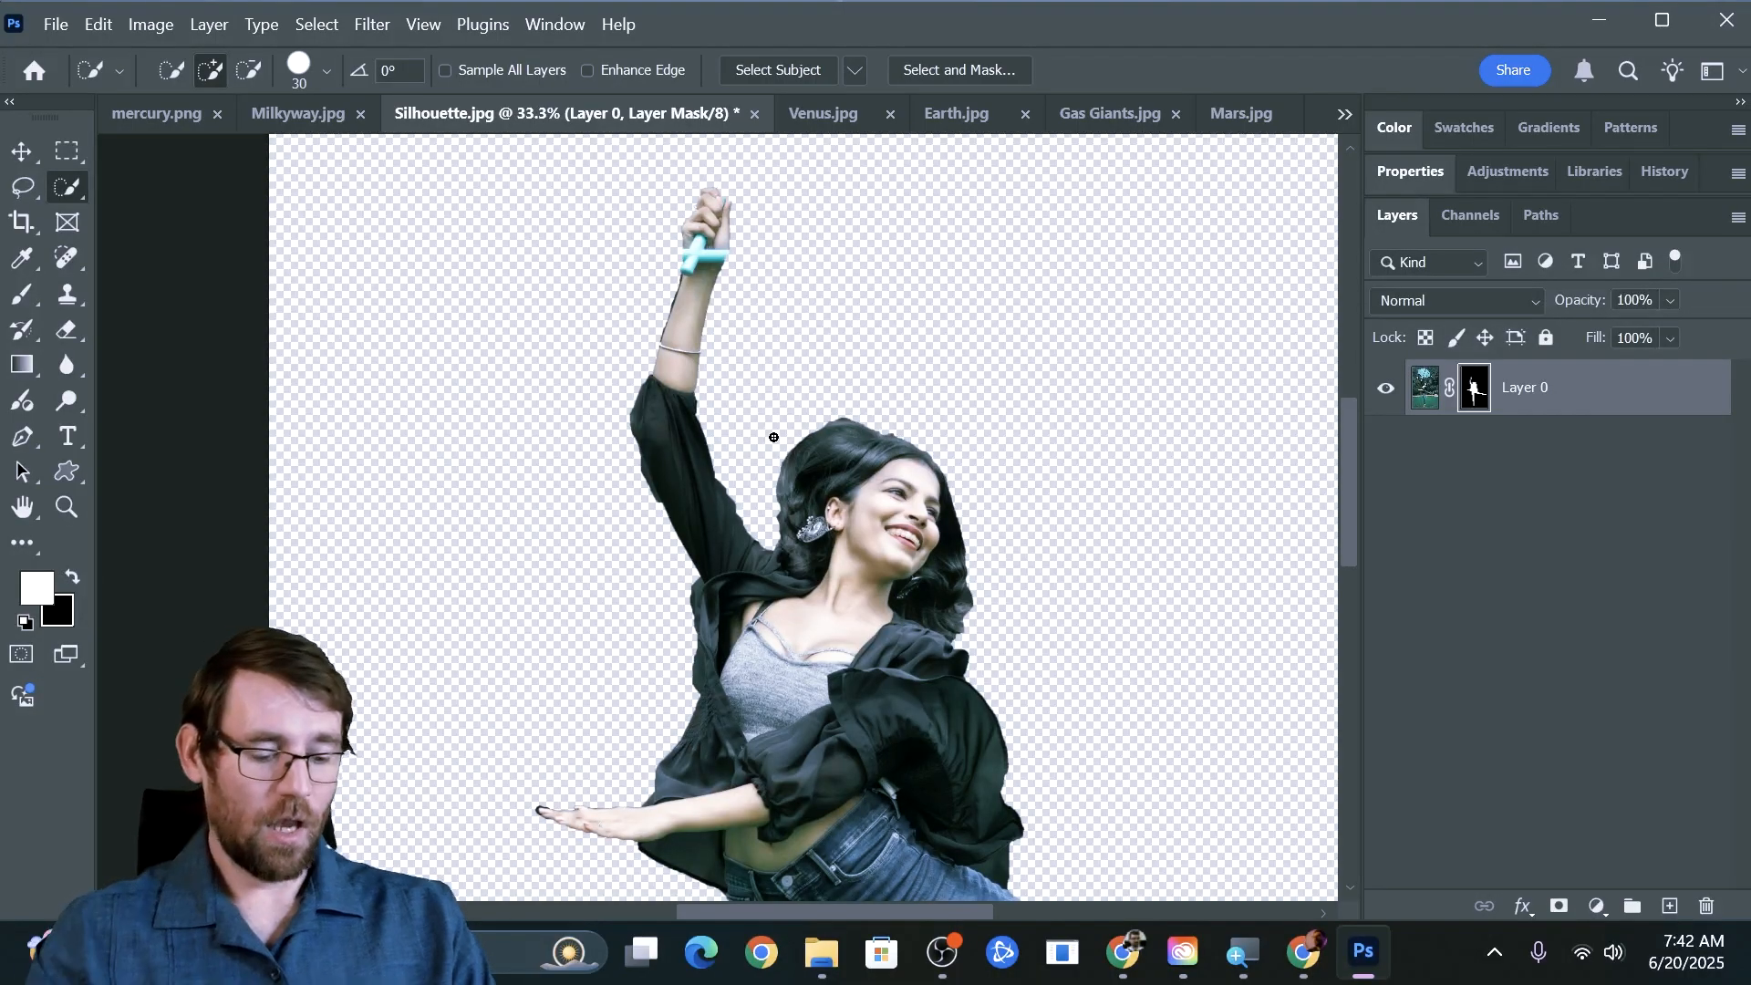
key("ctrl+minus")
key("ctrl+minus")
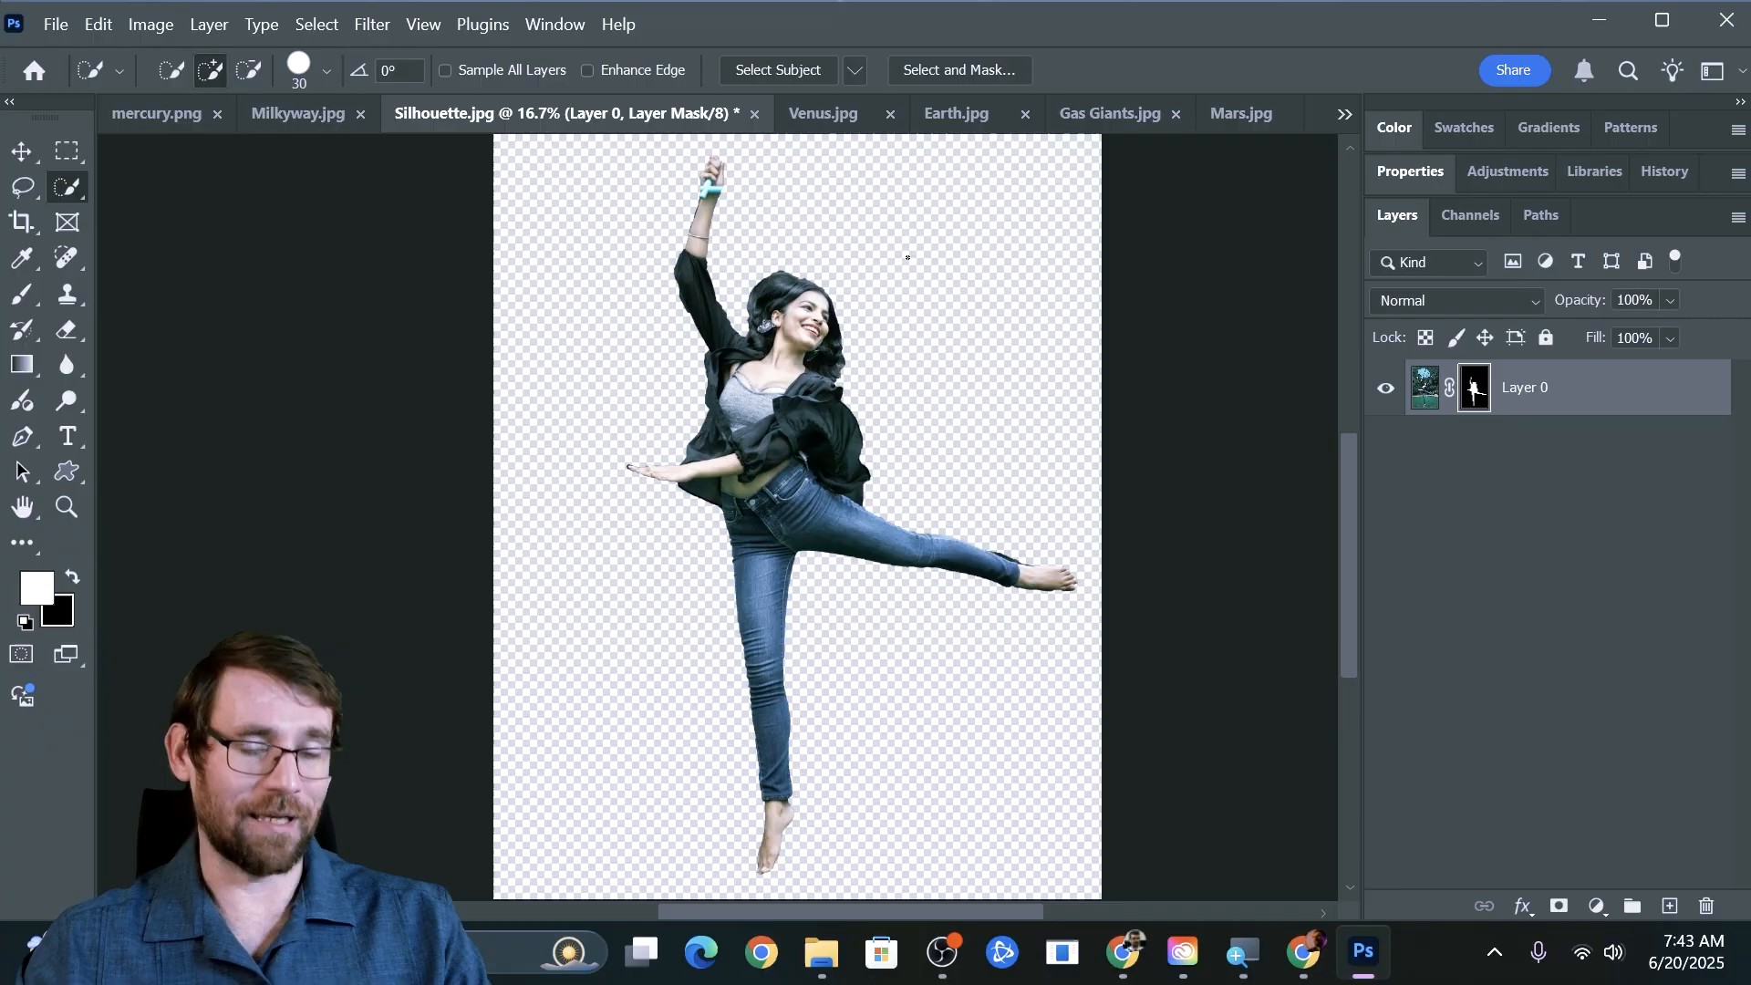
scroll(945, 293, "up", 2)
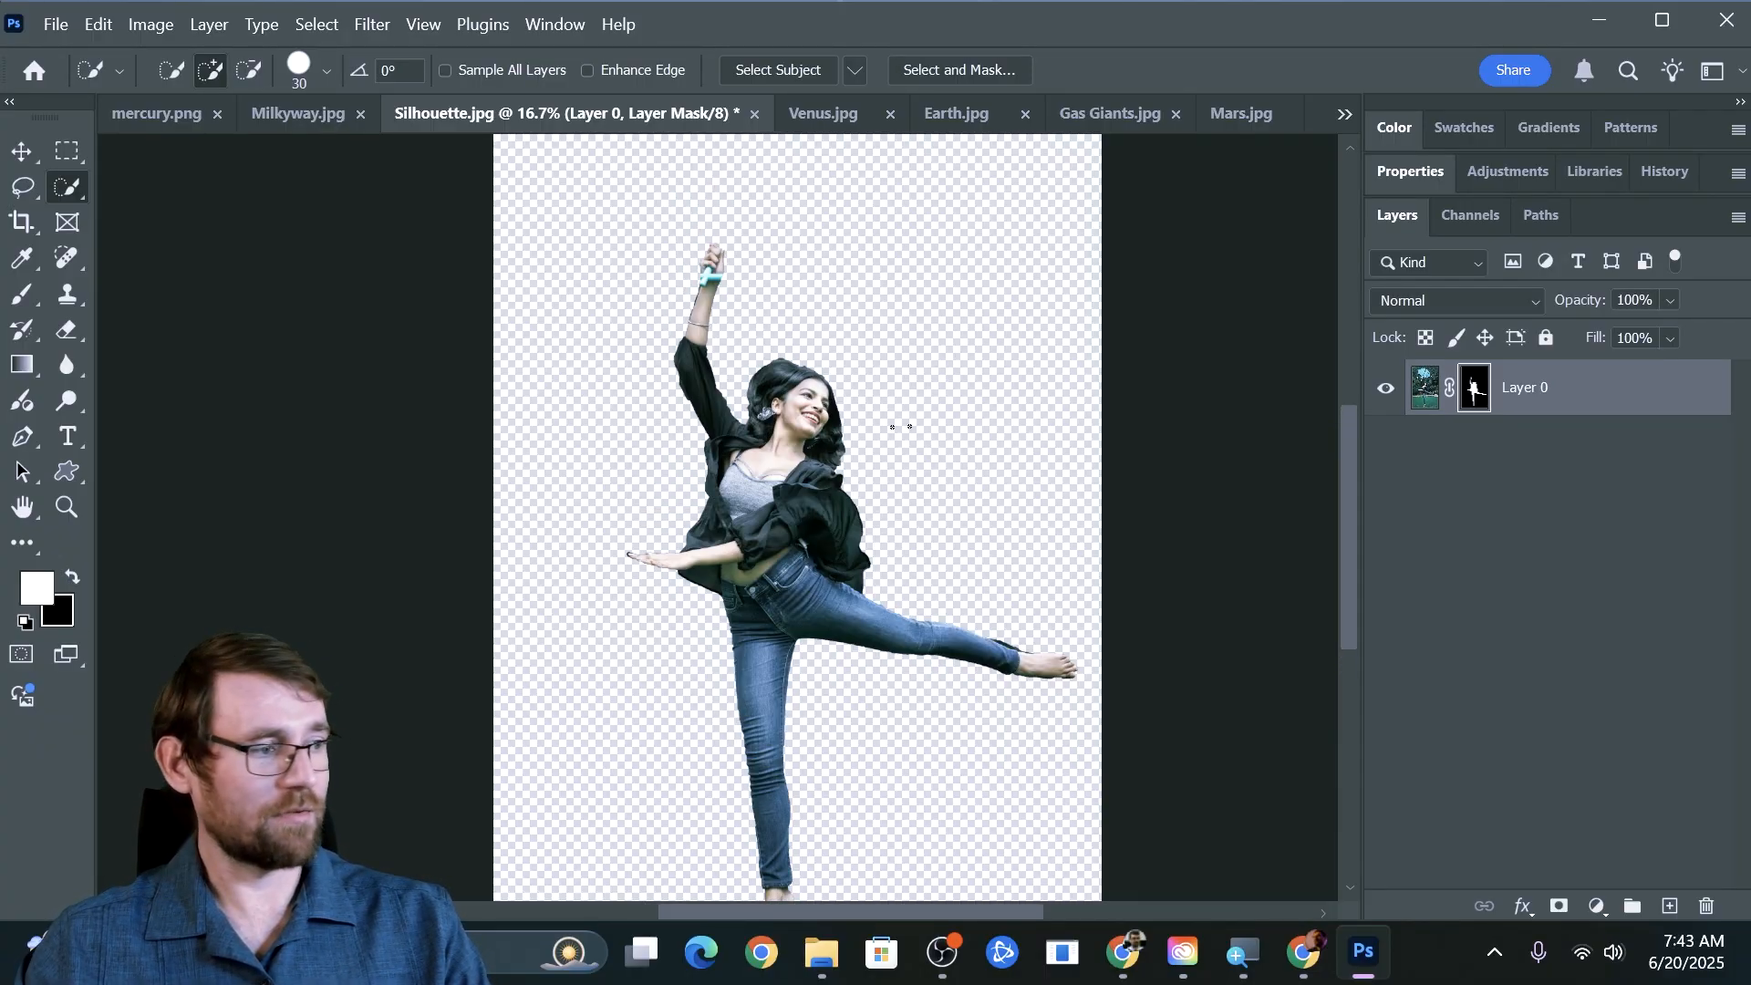
Paint a trial orange brush stroke across the woman's torso on the layer's image instead of its mask, and undo it.
scroll(944, 365, "down", 2)
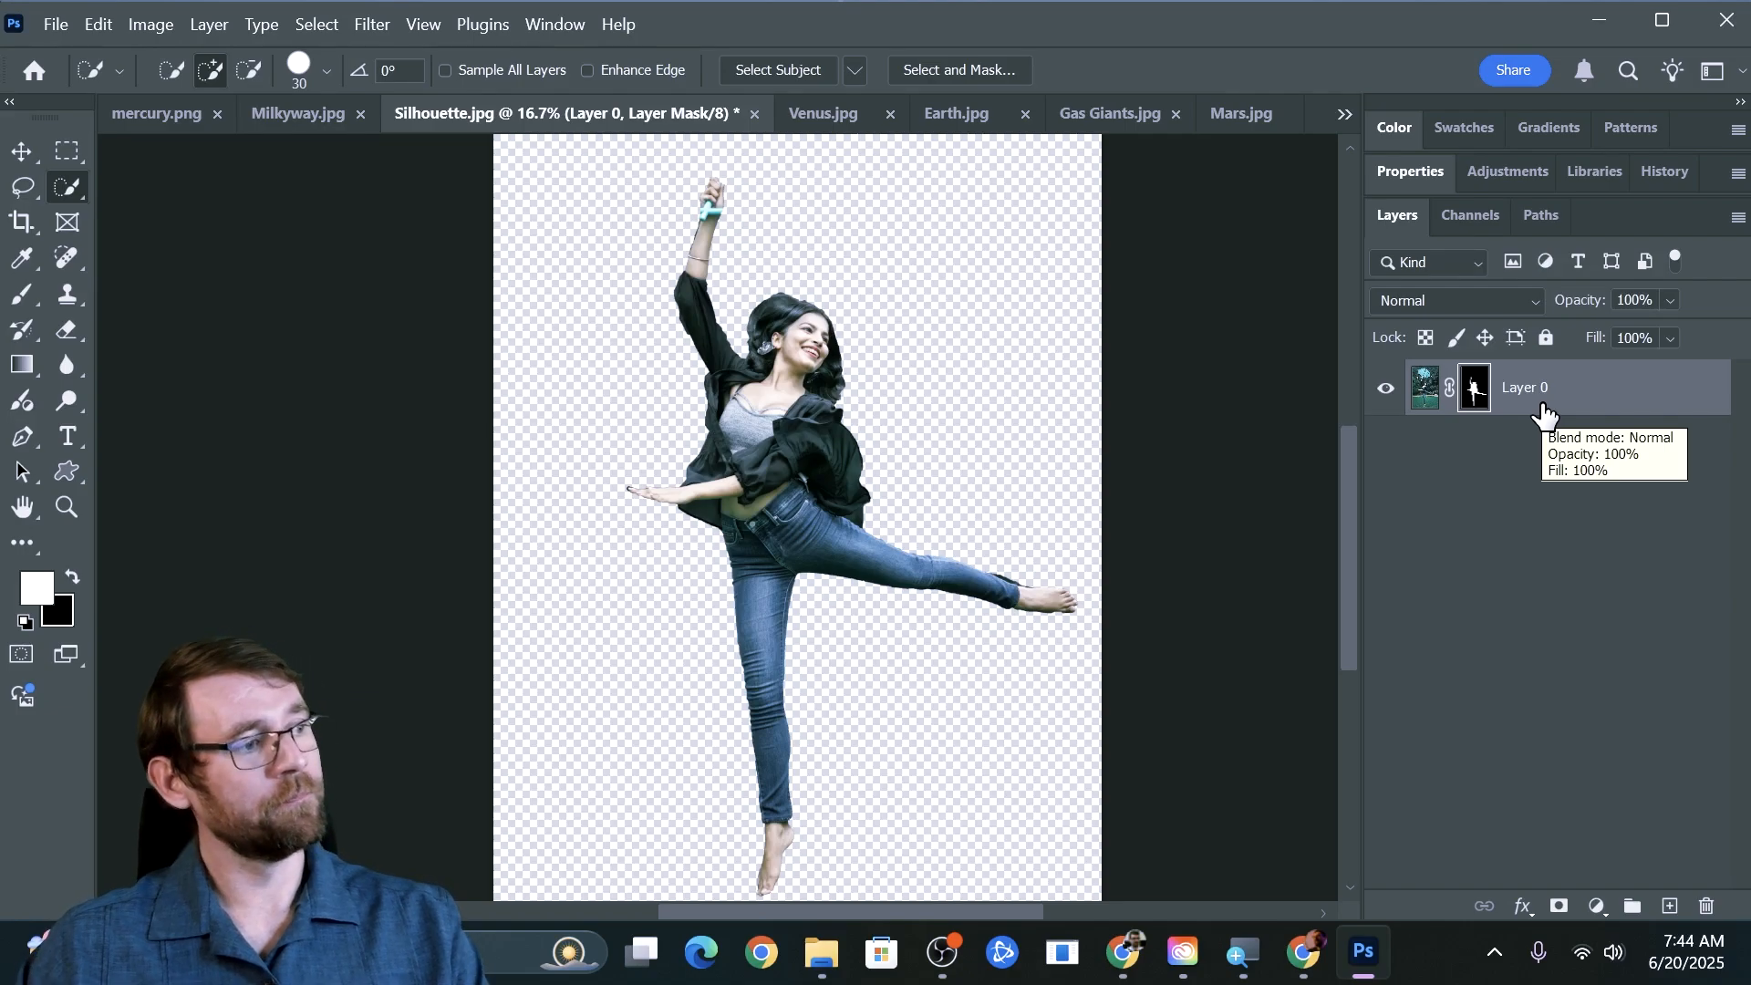
left_click(1424, 390)
left_click(1468, 401)
left_click(1428, 393)
key("b")
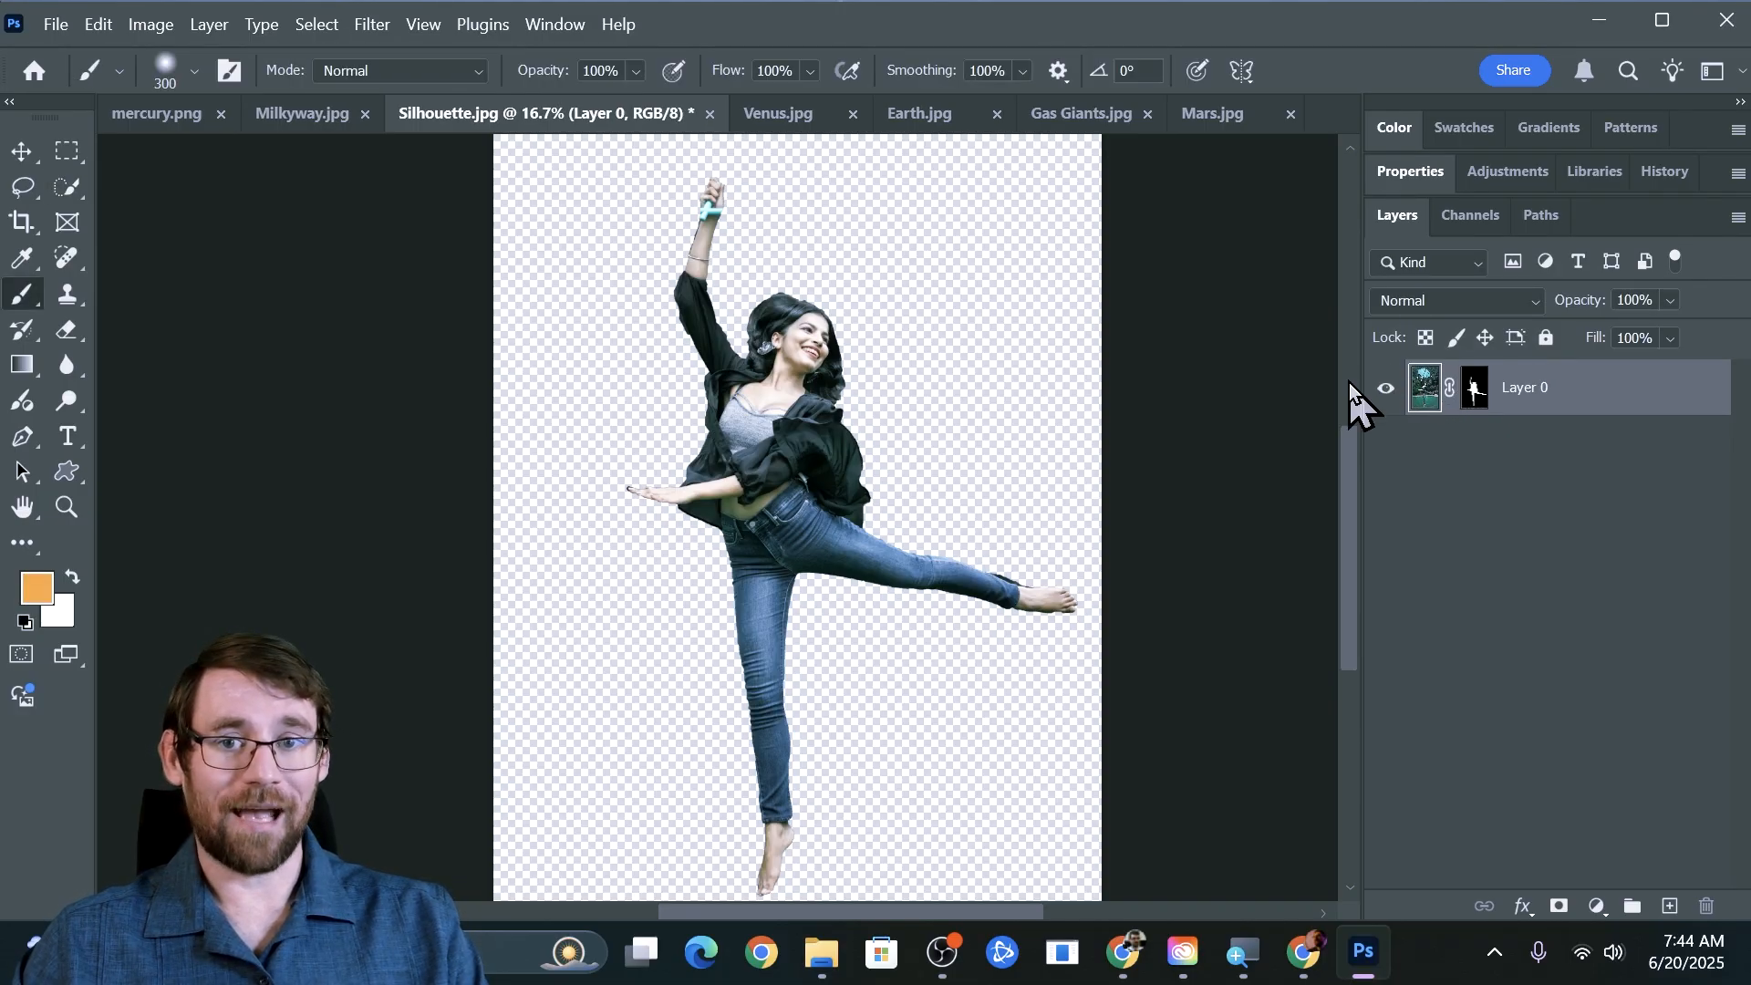
mouse_move(837, 391)
left_mouse_down()
mouse_move(553, 499)
mouse_move(1090, 455)
mouse_move(716, 552)
left_mouse_up()
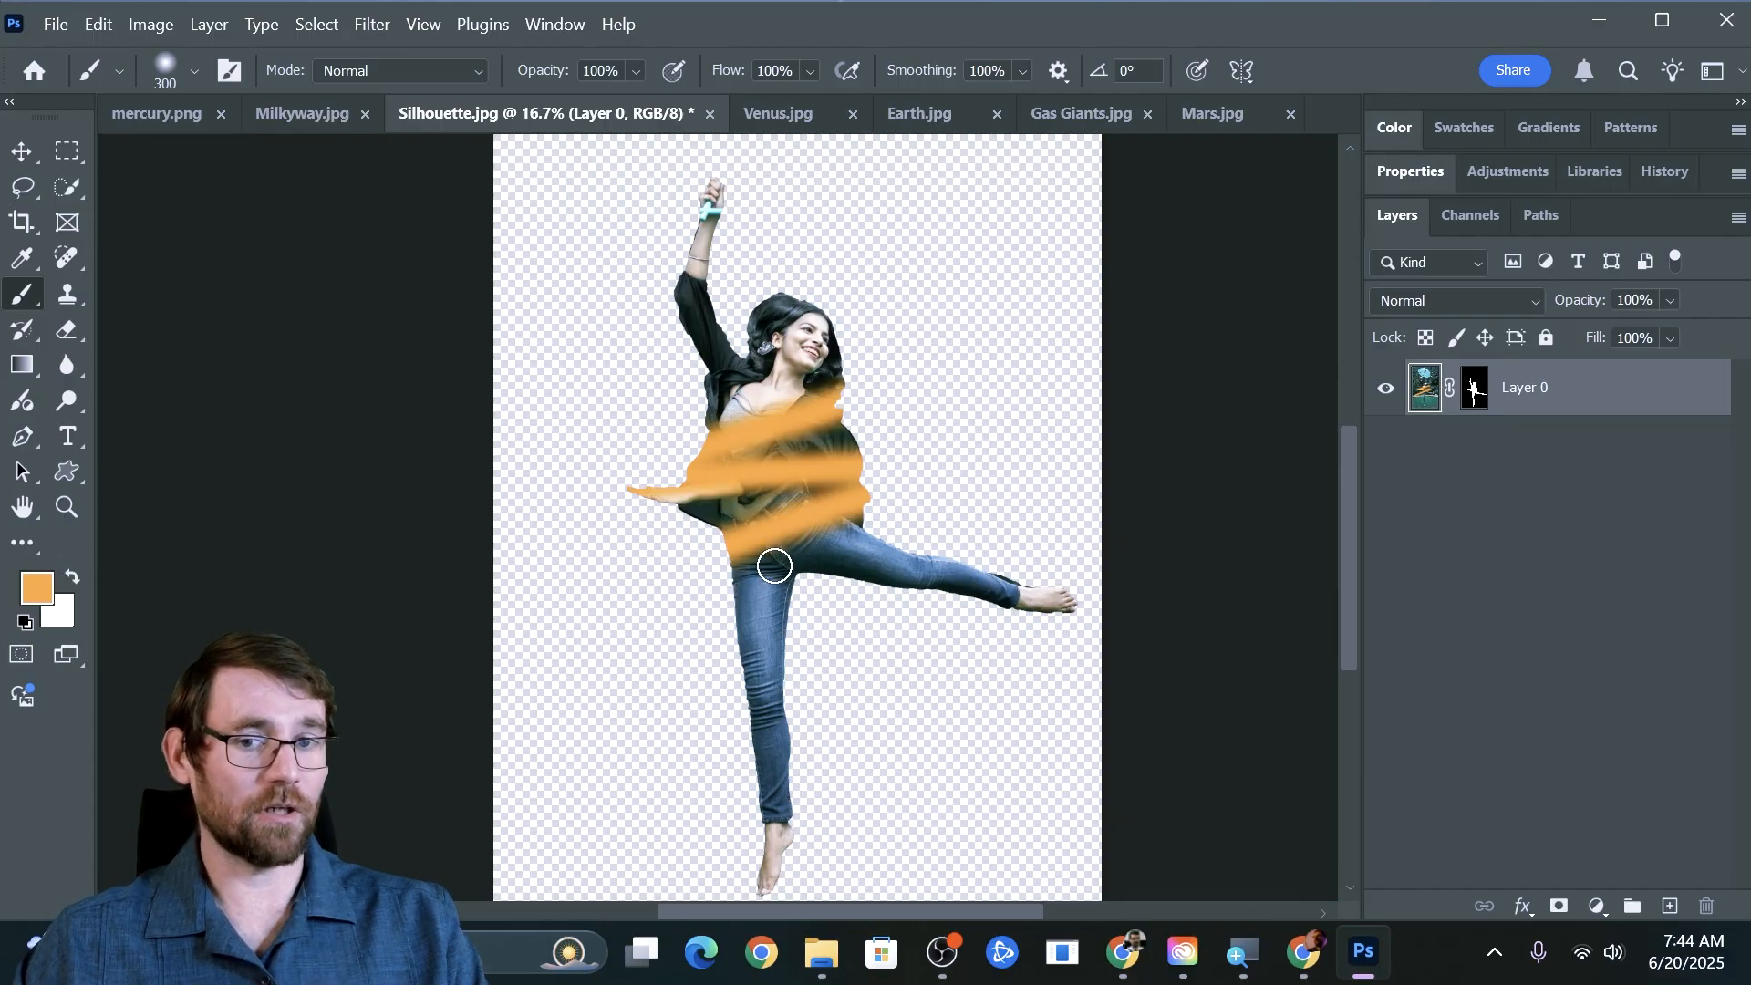
key("ctrl+z")
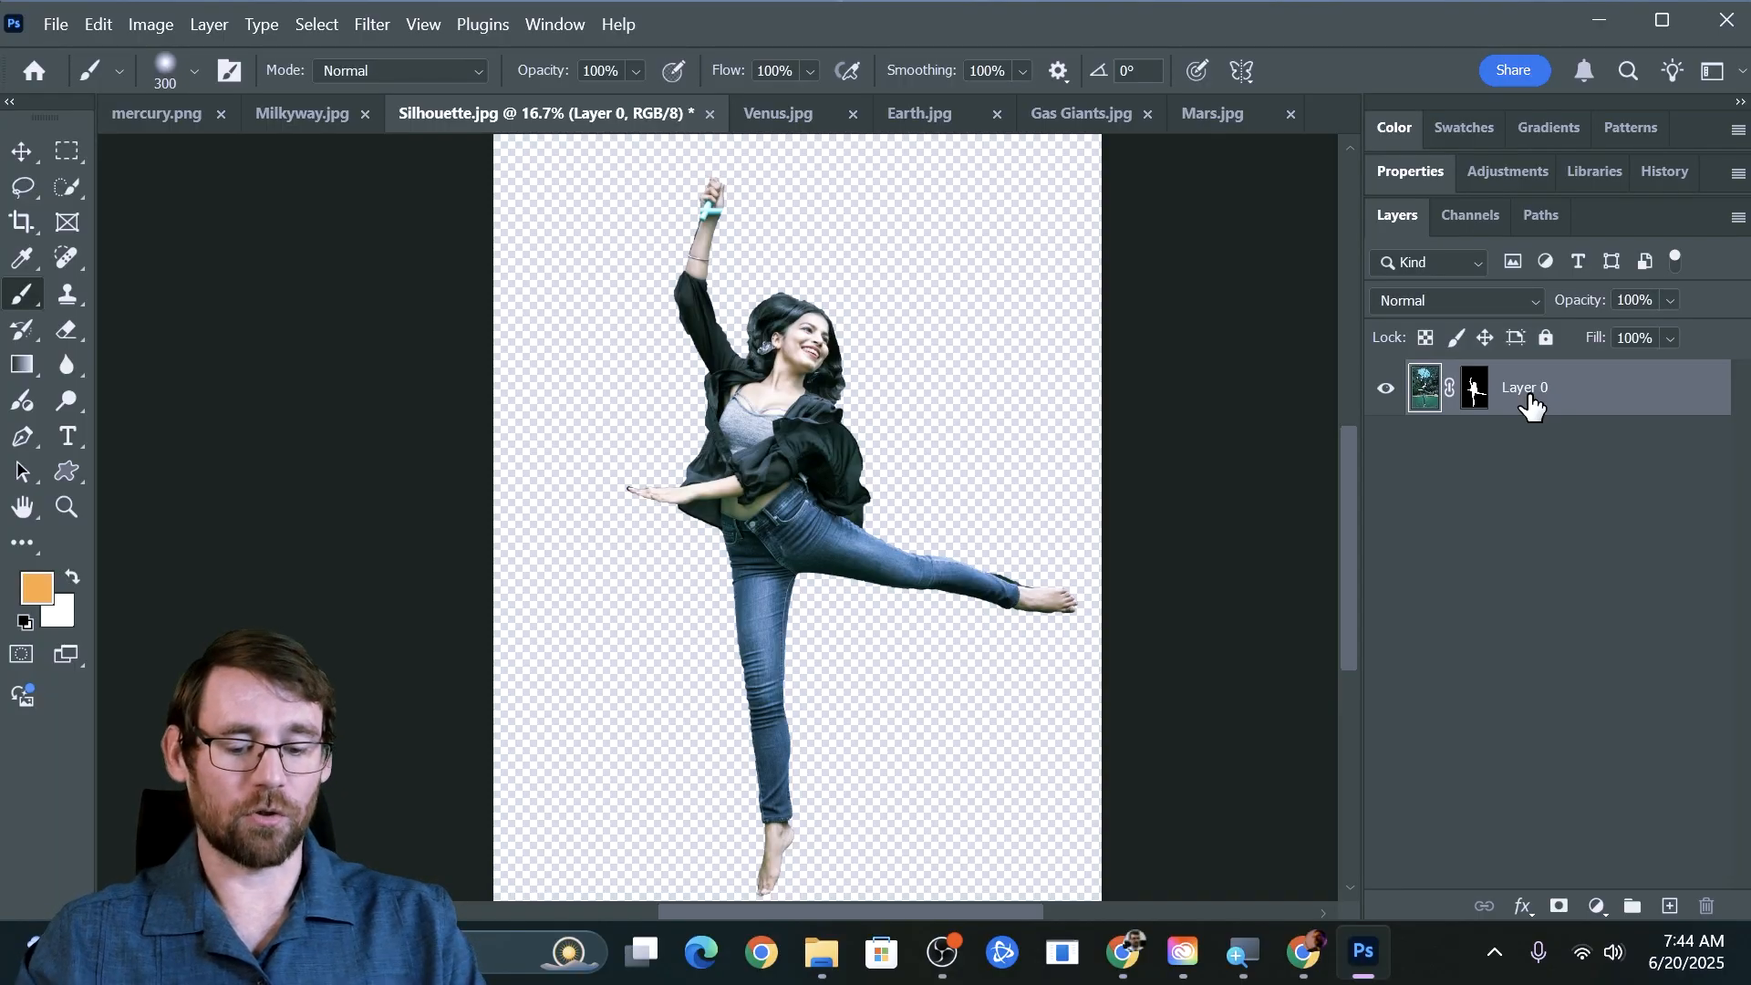
Duplicate the masked Layer 0 and rename the copy Girl.
key("ctrl+j")
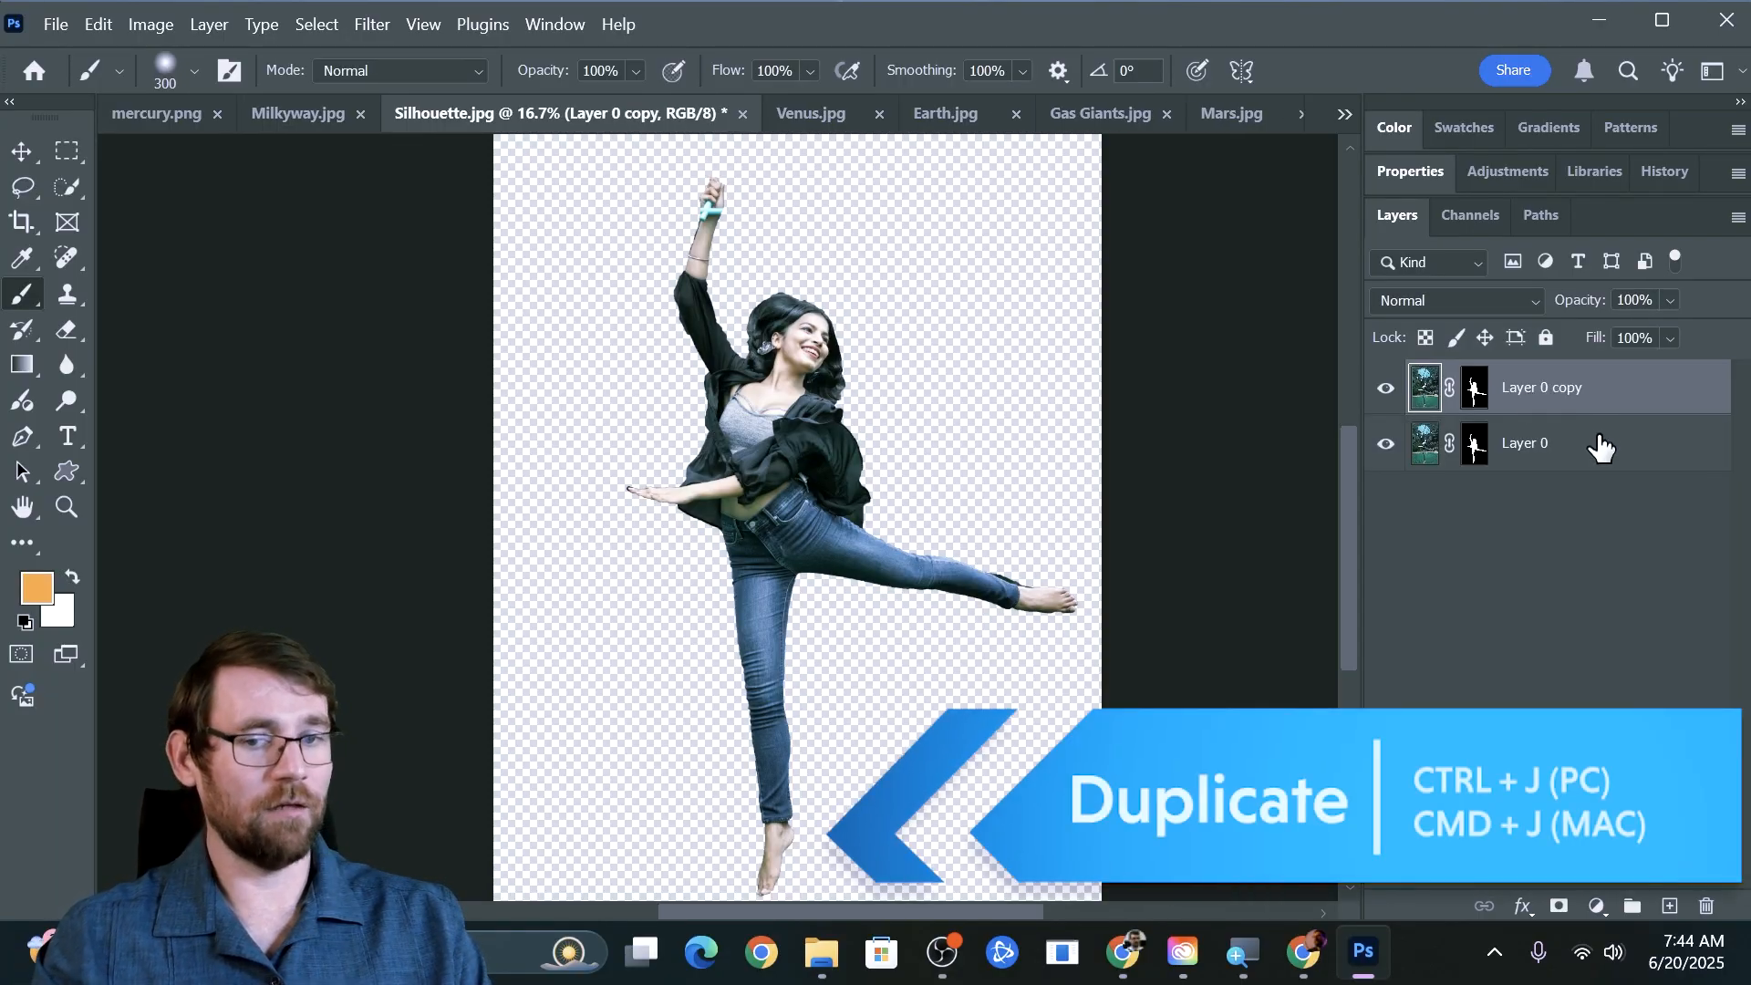
key("ctrl+z")
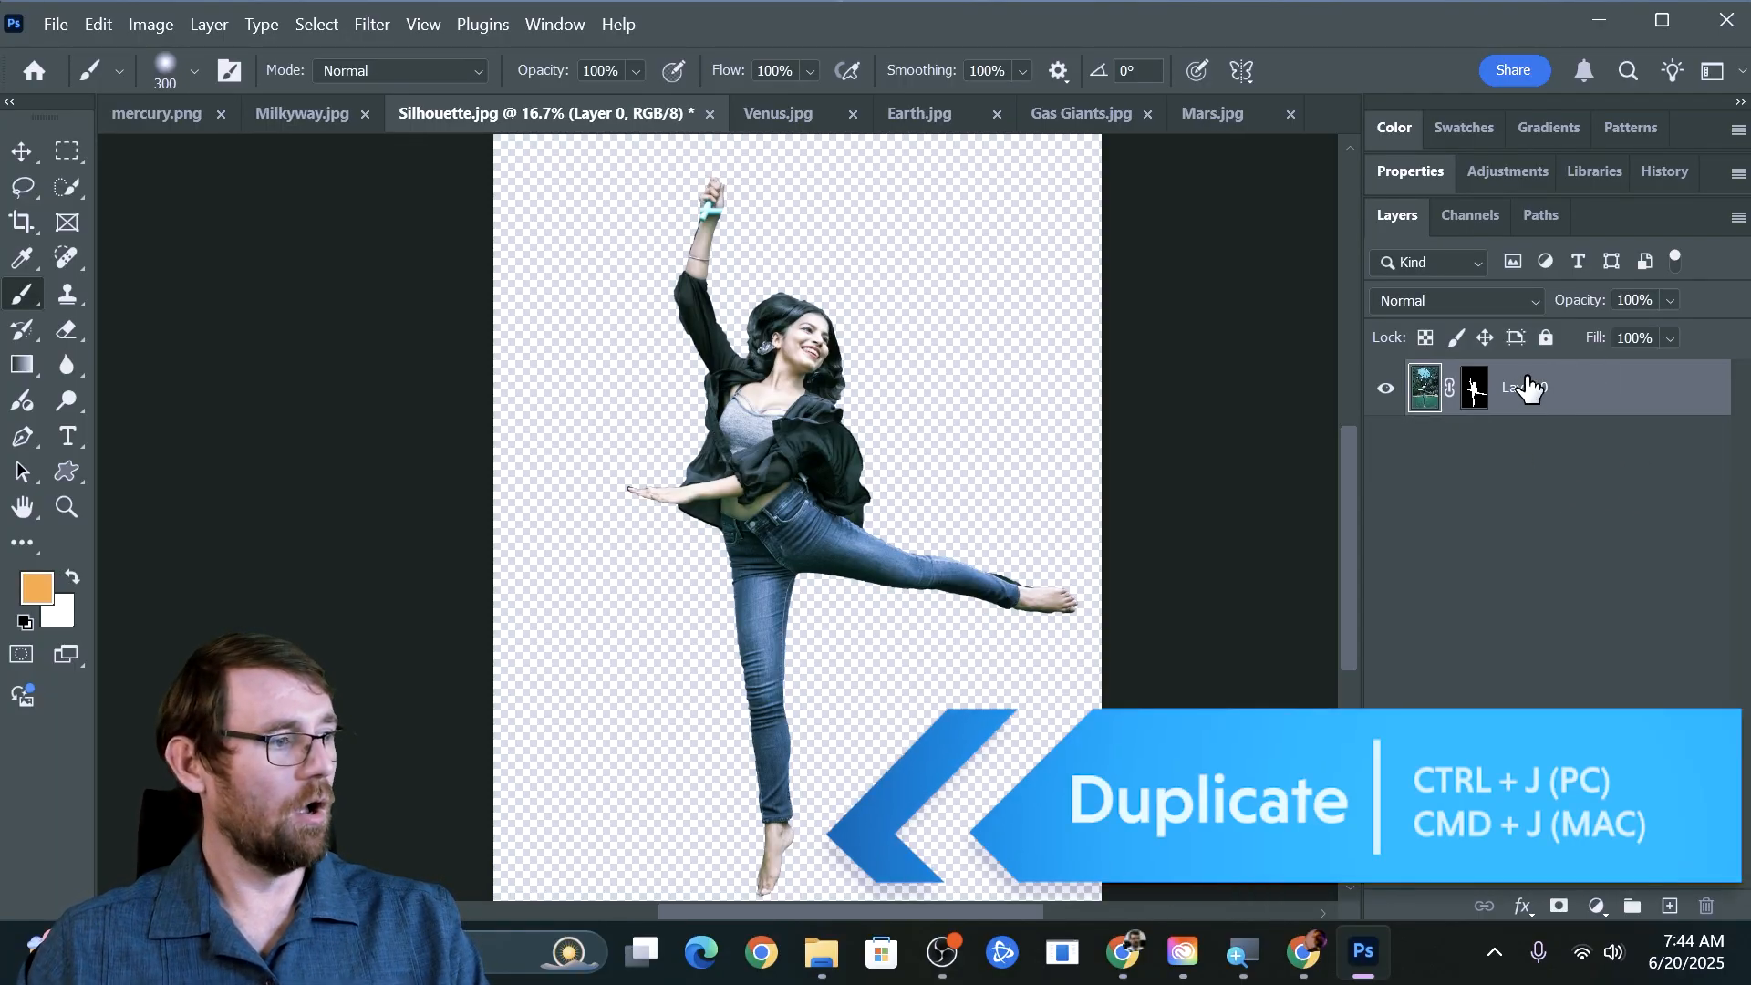
left_click_drag(1538, 394, 1664, 907)
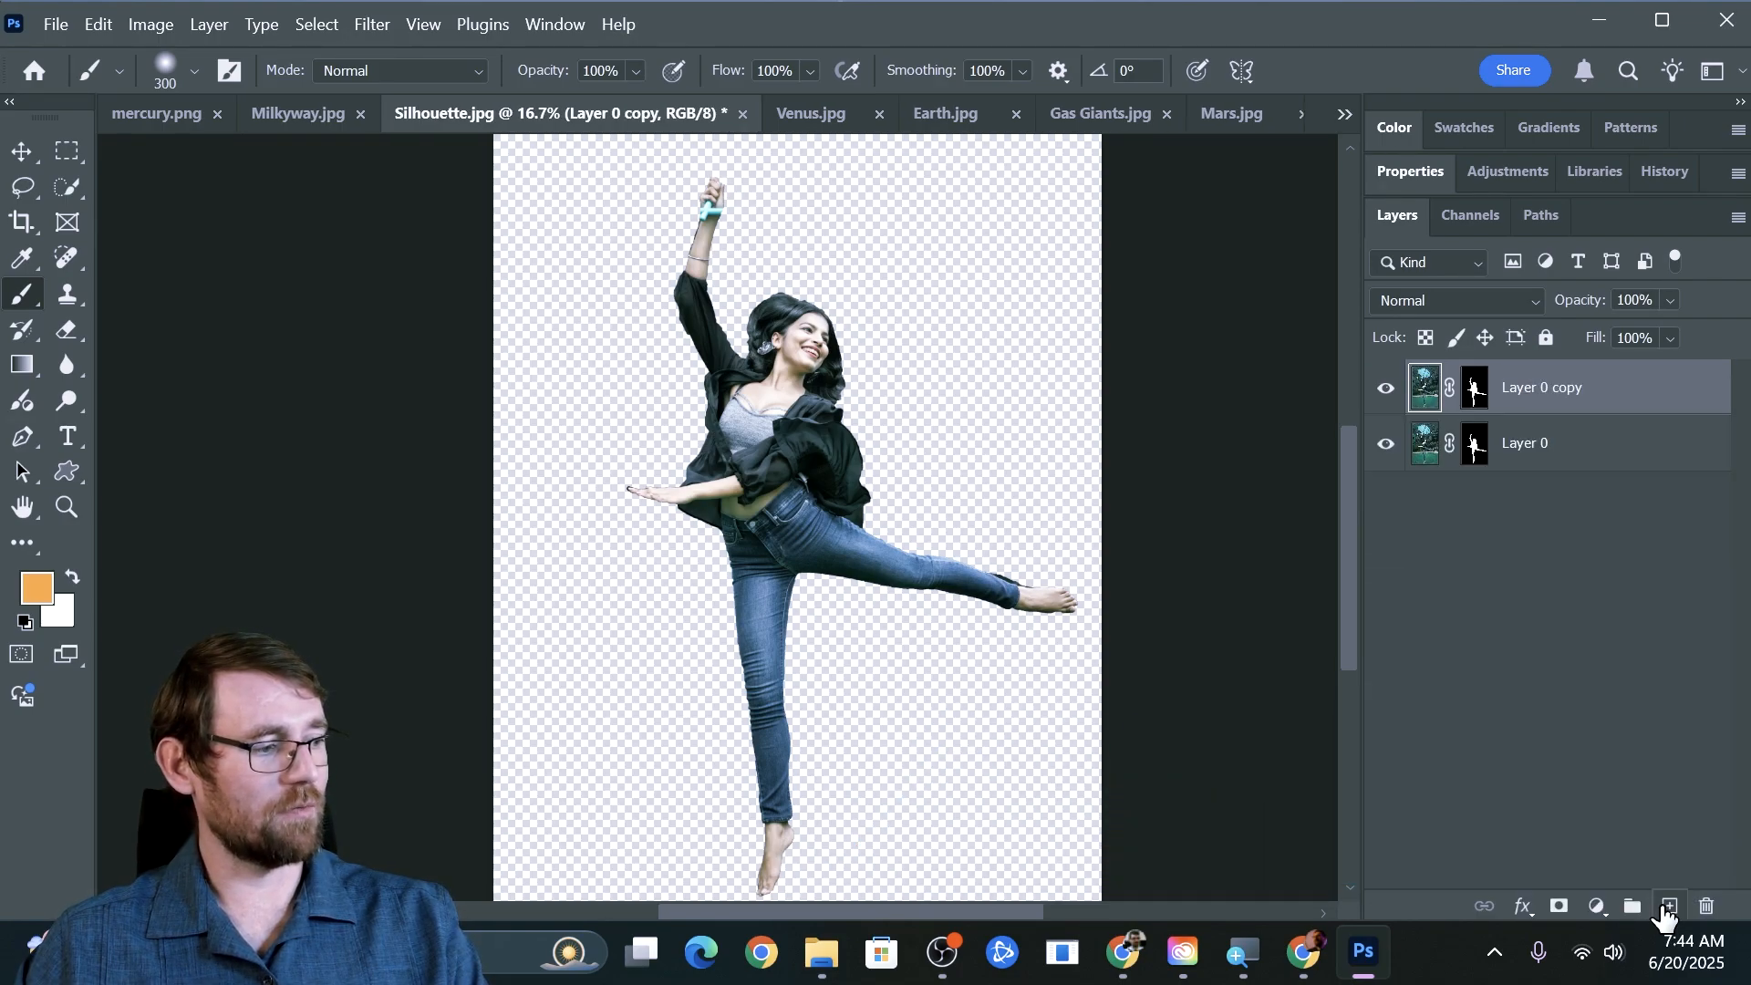
double_click(1543, 390)
type("Girl")
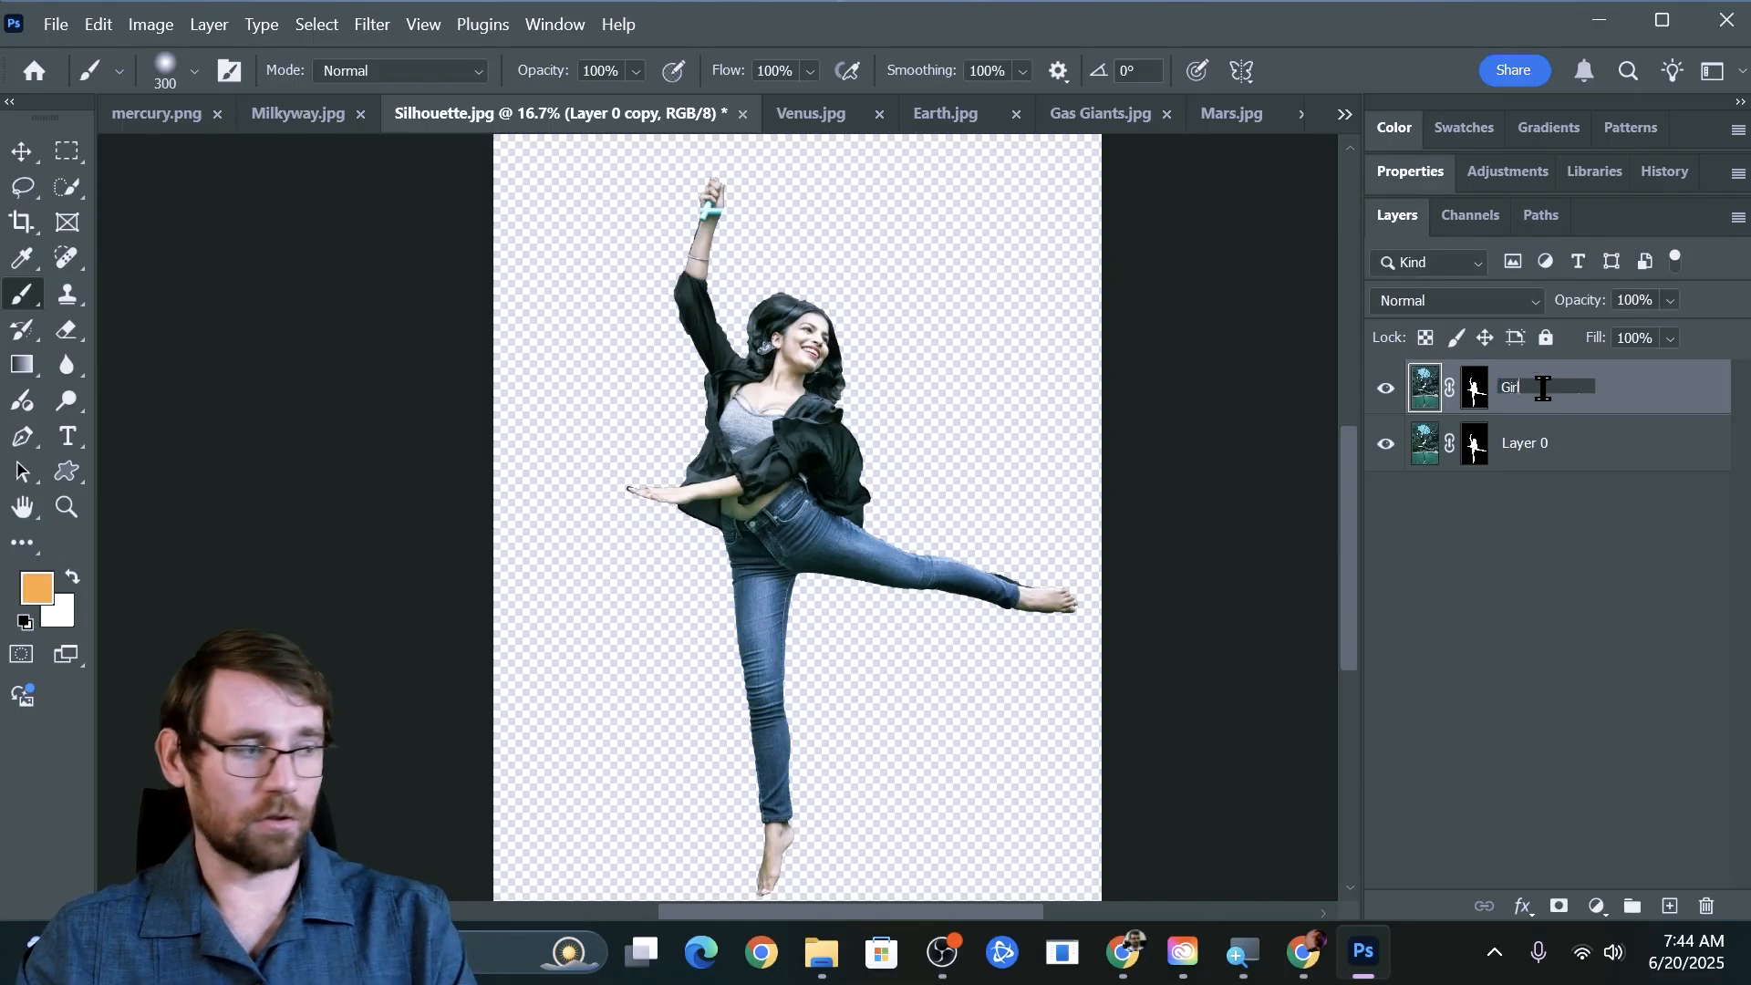
left_click(1583, 441)
left_click(1562, 406)
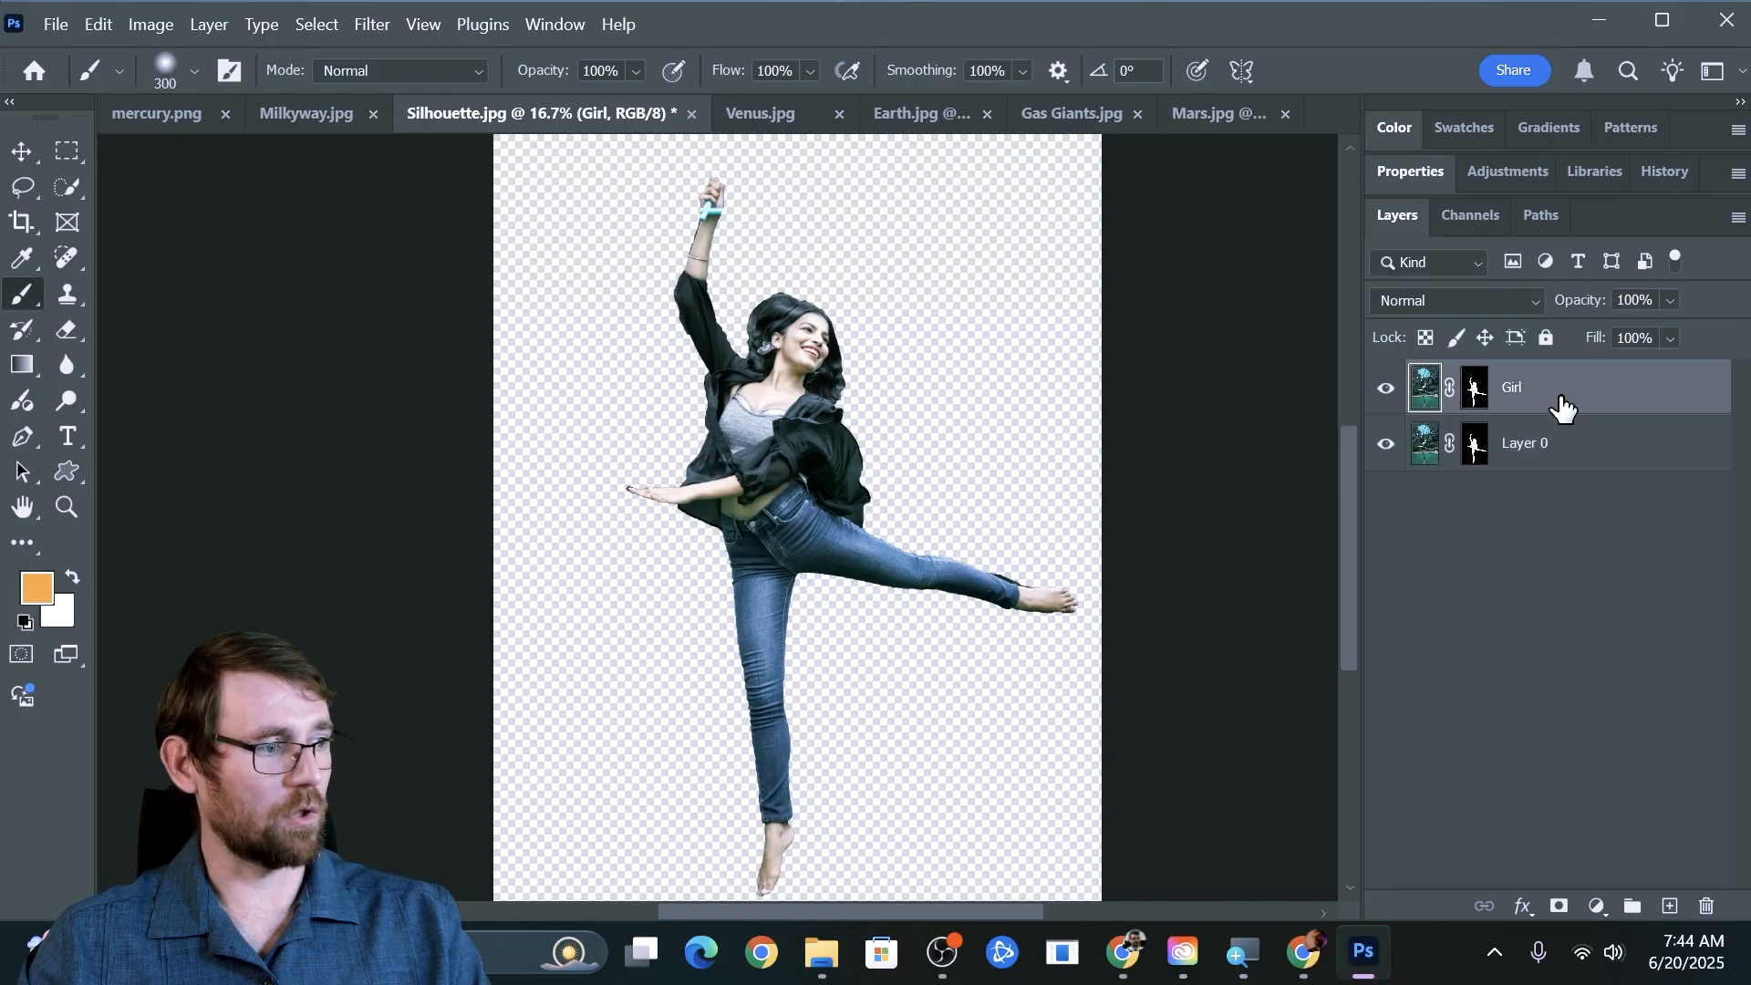
Try painting black across the torso on the Girl layer's mask using the default colours, and undo the stroke.
left_click(1475, 391)
key("d")
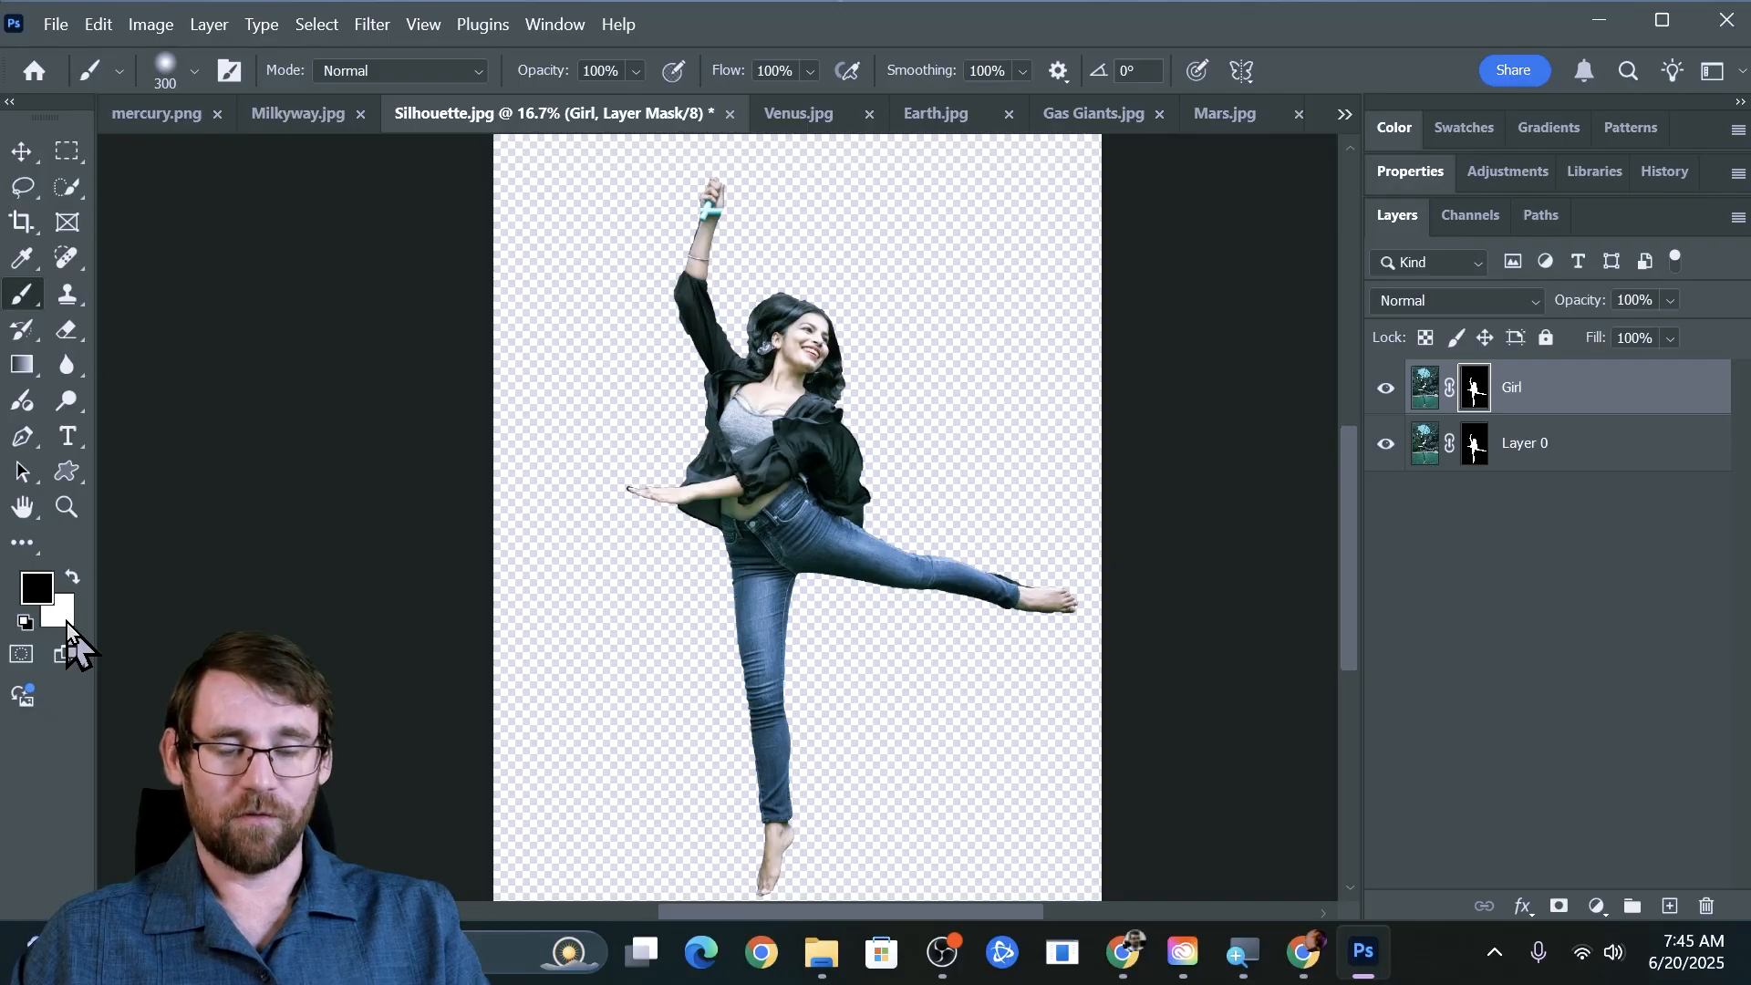
key("x")
key("x")
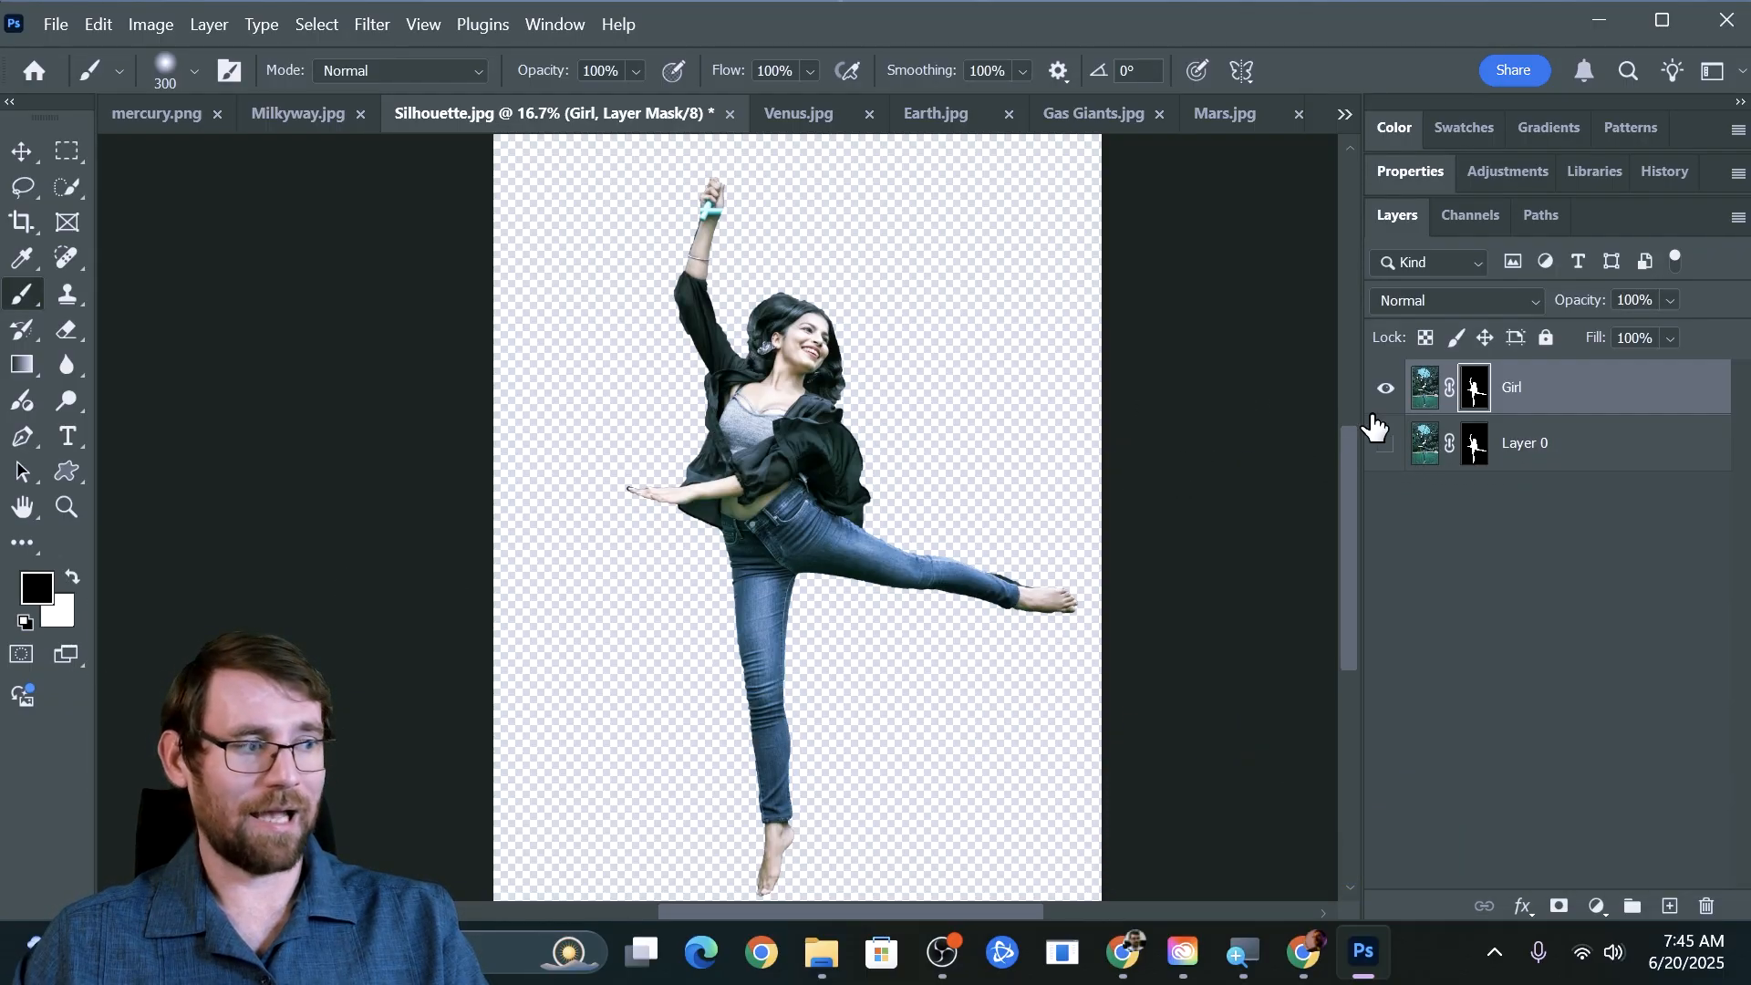
left_click_drag(834, 436, 704, 492)
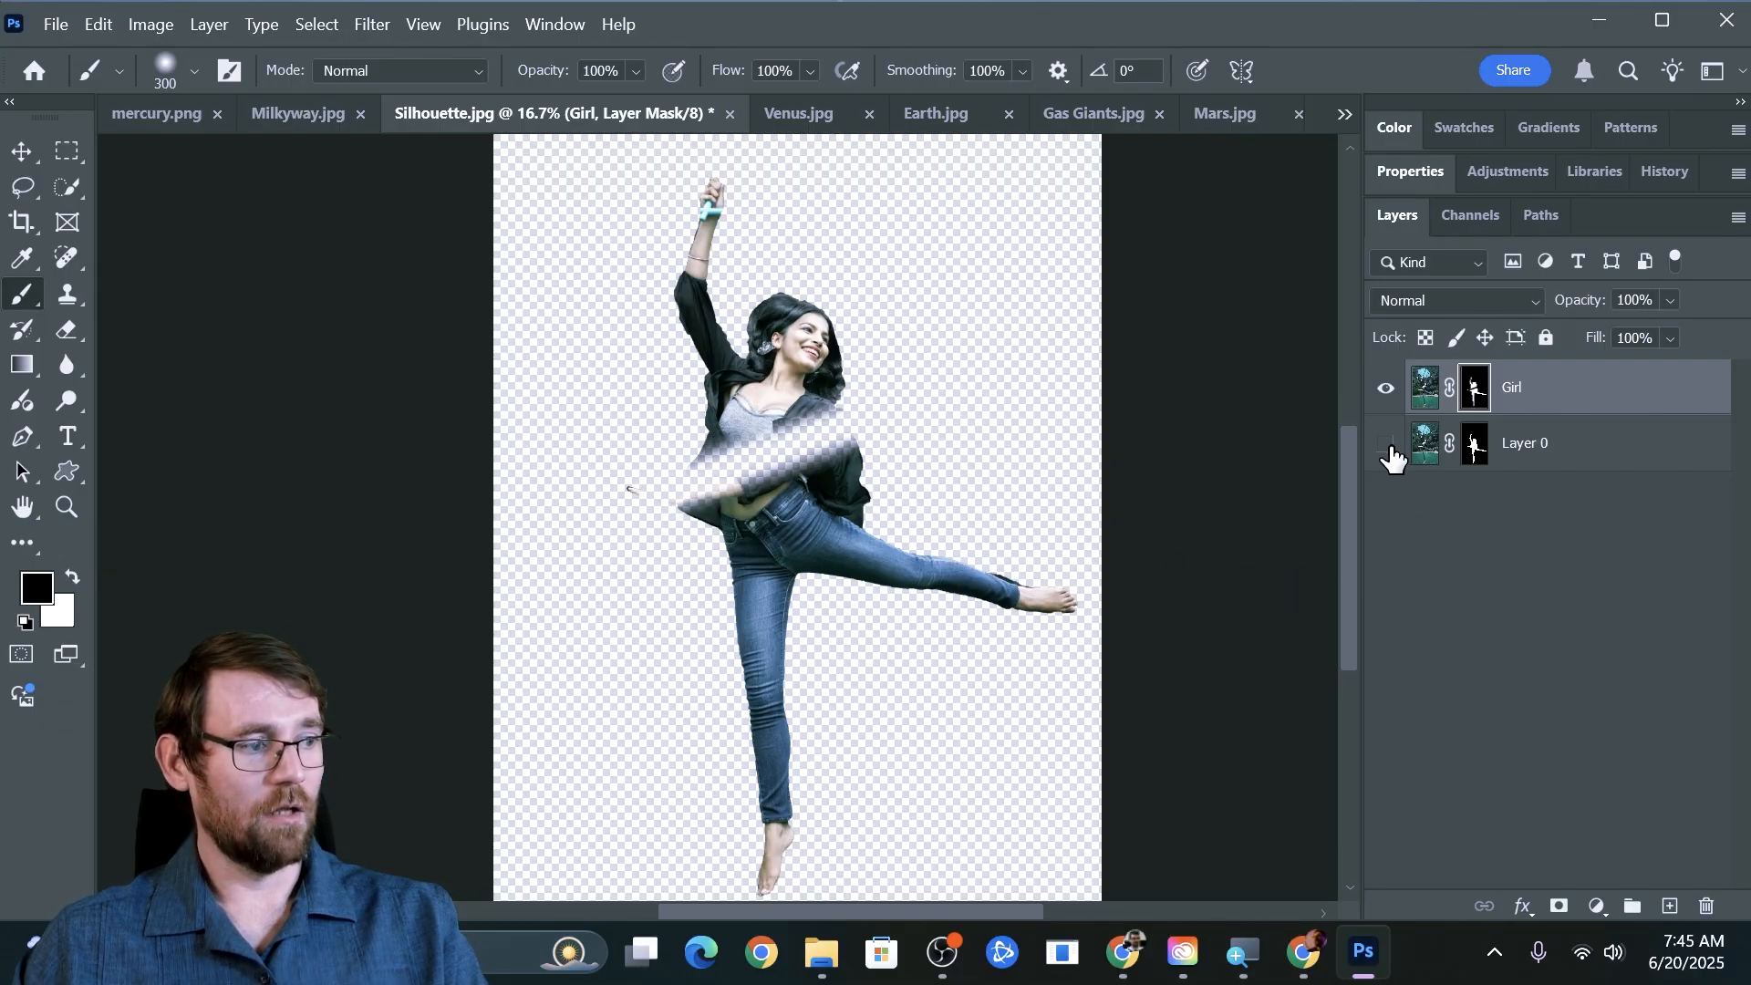
key("ctrl+z")
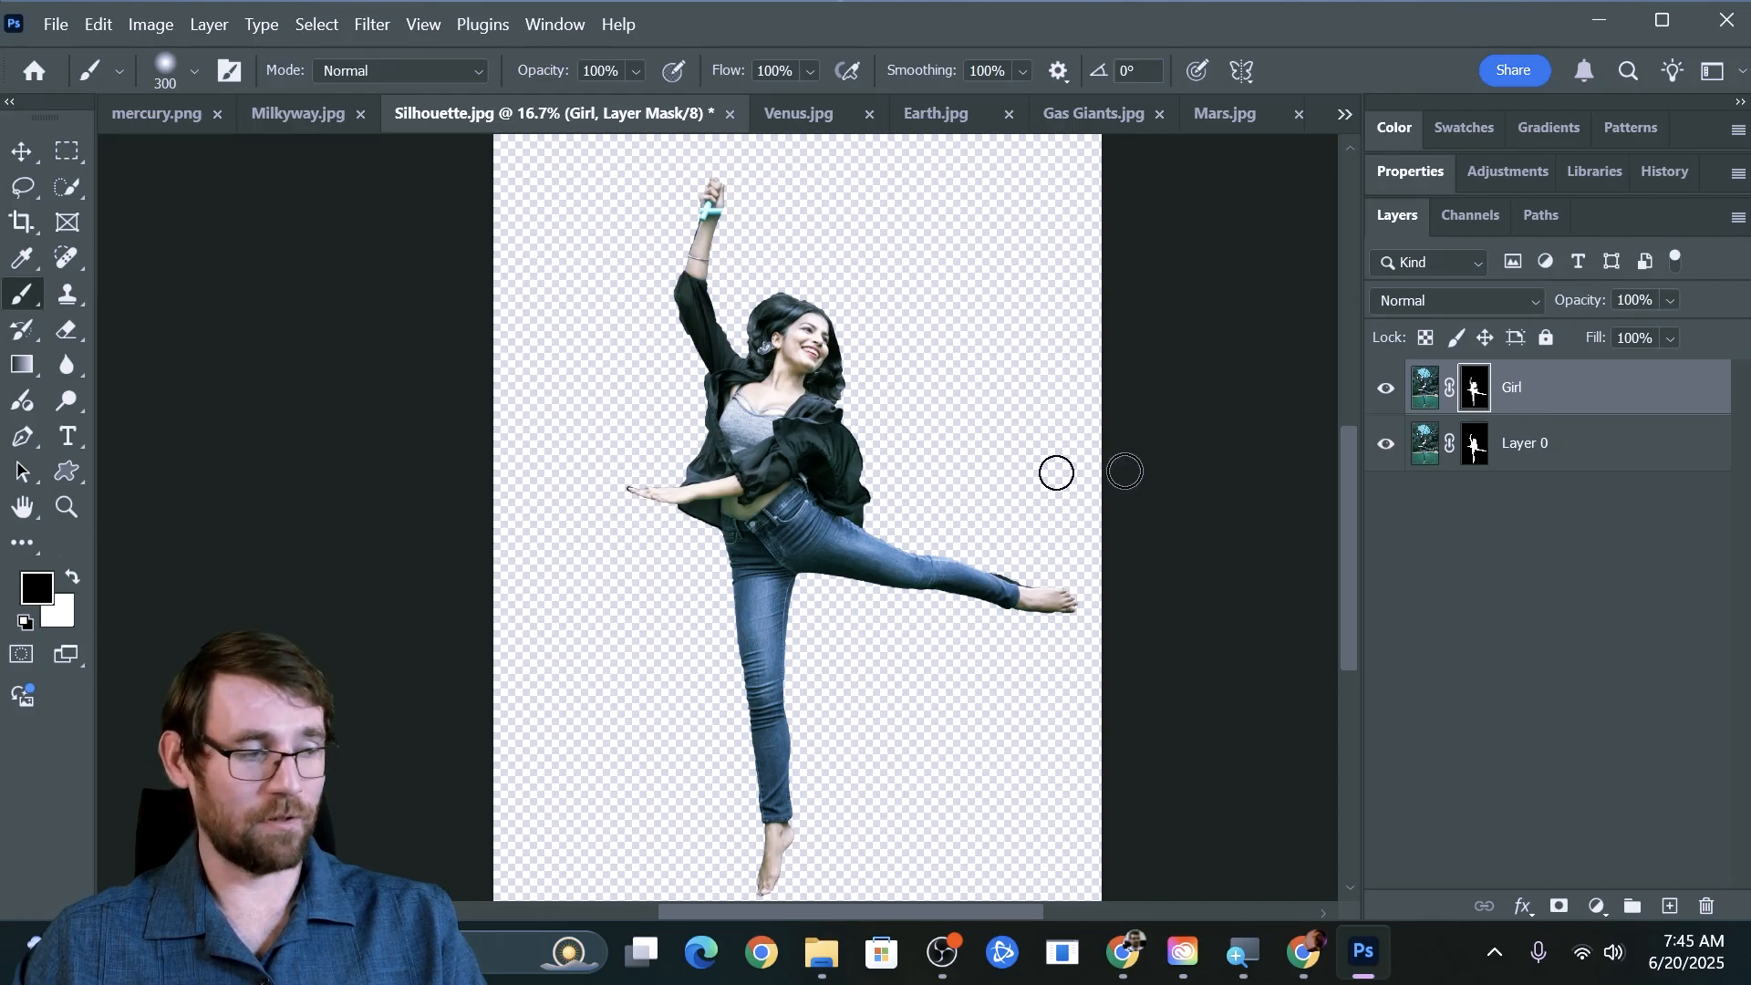
Hide Layer 0 and paint the woman black on the Girl layer's image, using default colours and enlarging the brush to 1400.
left_click(1390, 446)
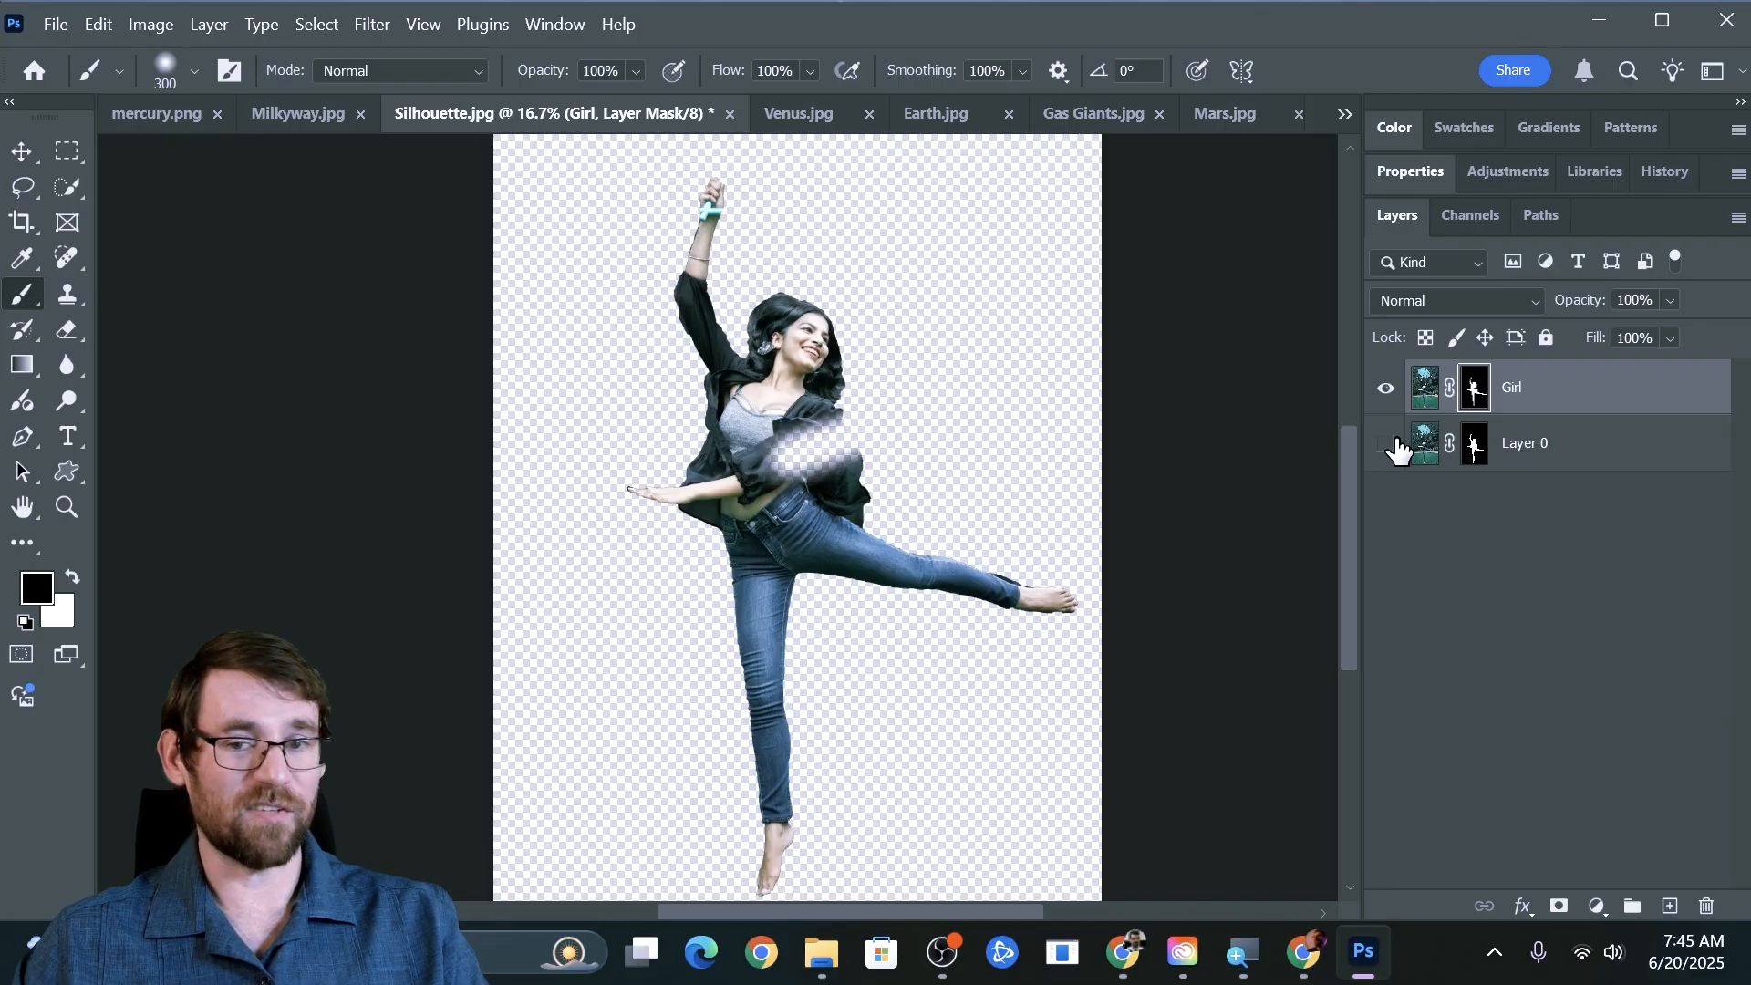
left_click(1387, 444)
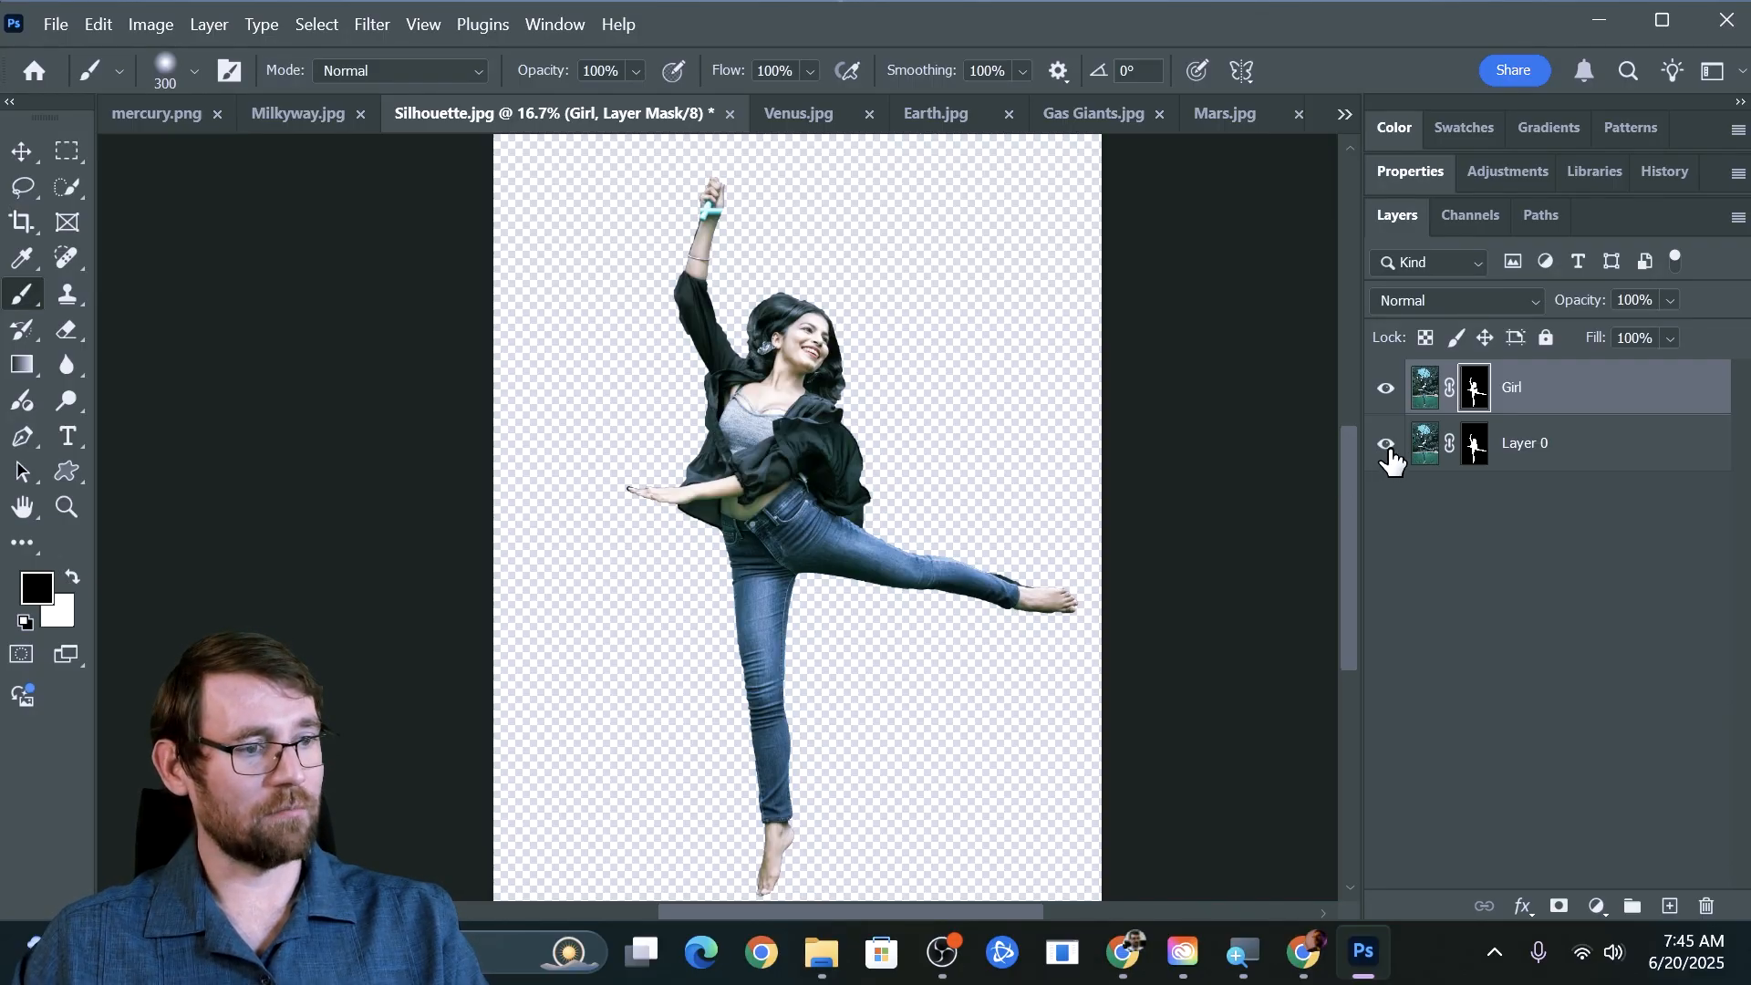
left_click(1425, 392)
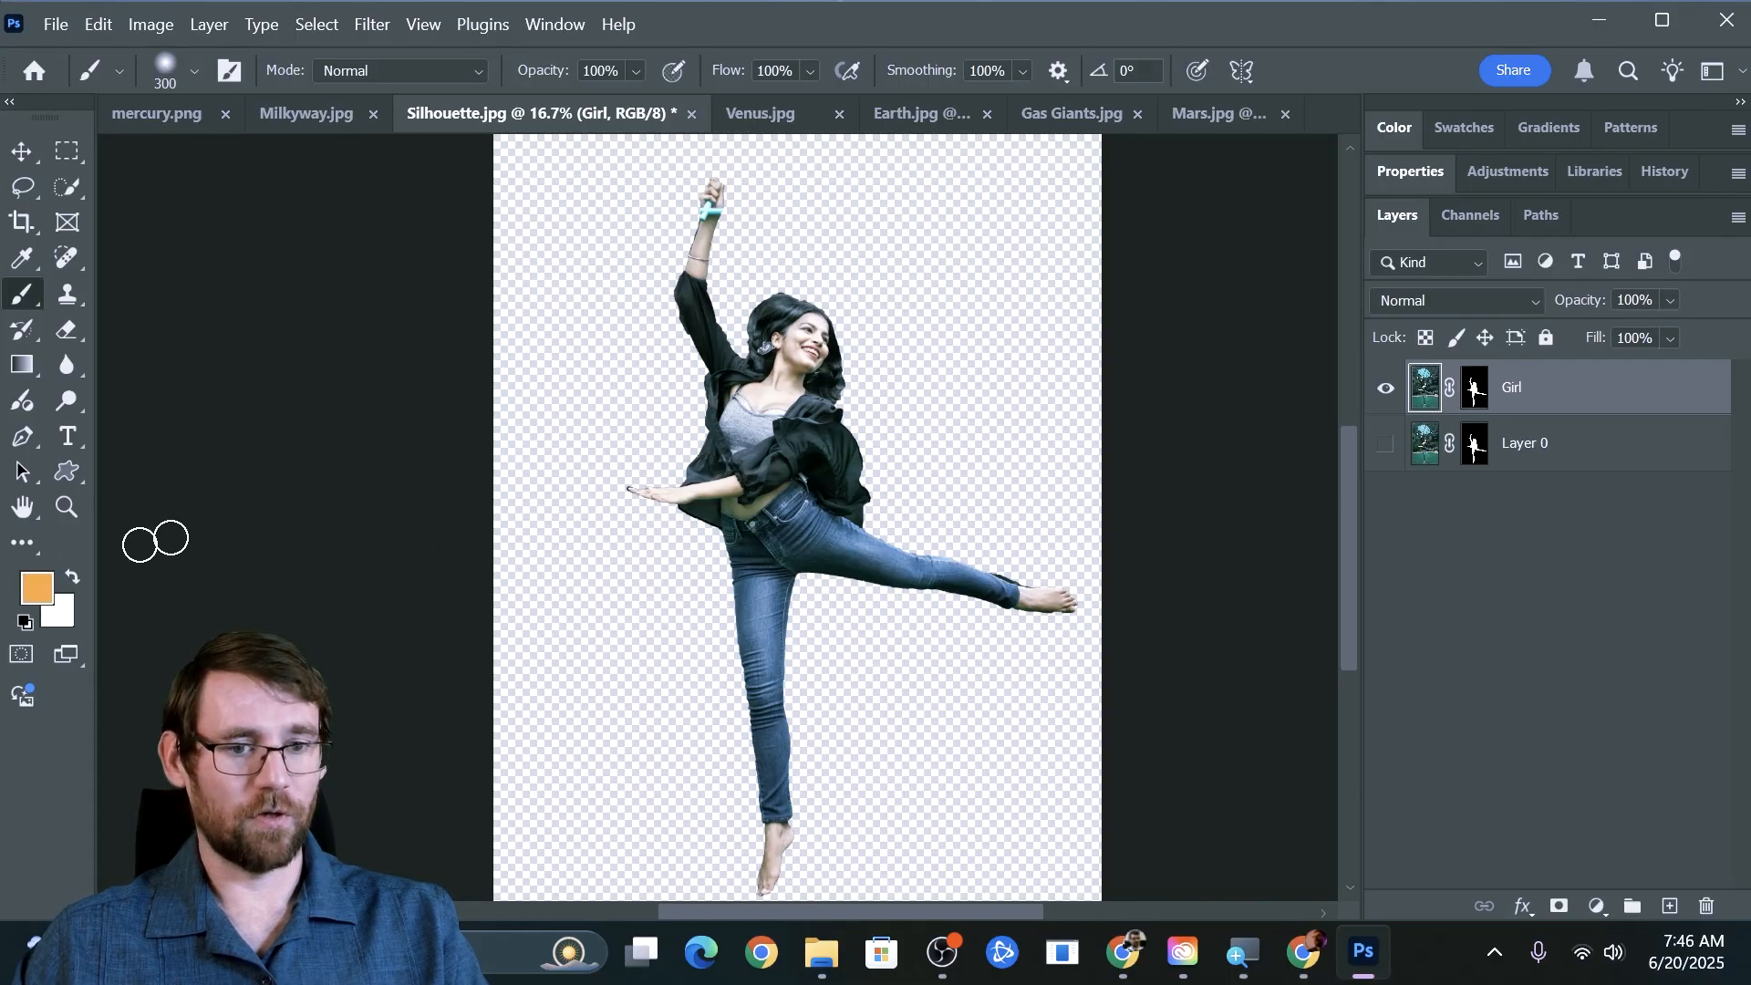
left_click(25, 623)
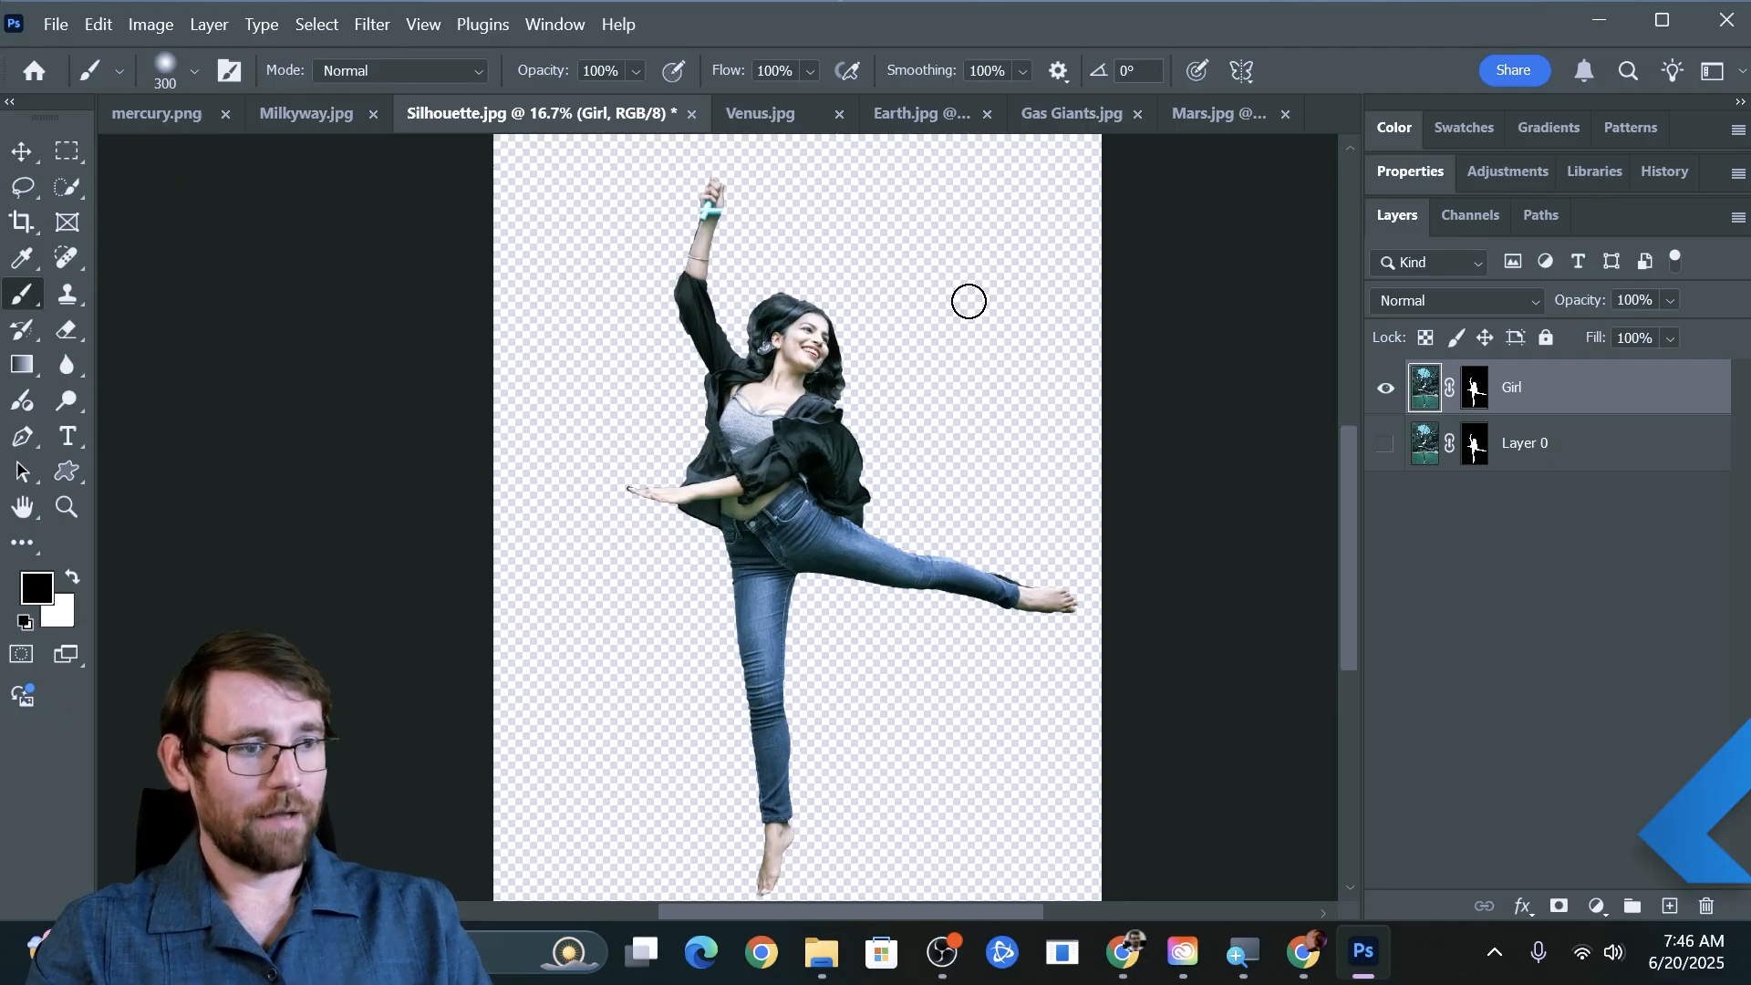
mouse_move(969, 301)
left_mouse_down()
mouse_move(692, 400)
mouse_move(1071, 390)
mouse_move(420, 541)
mouse_move(1041, 463)
mouse_move(566, 651)
mouse_move(1170, 514)
left_mouse_up()
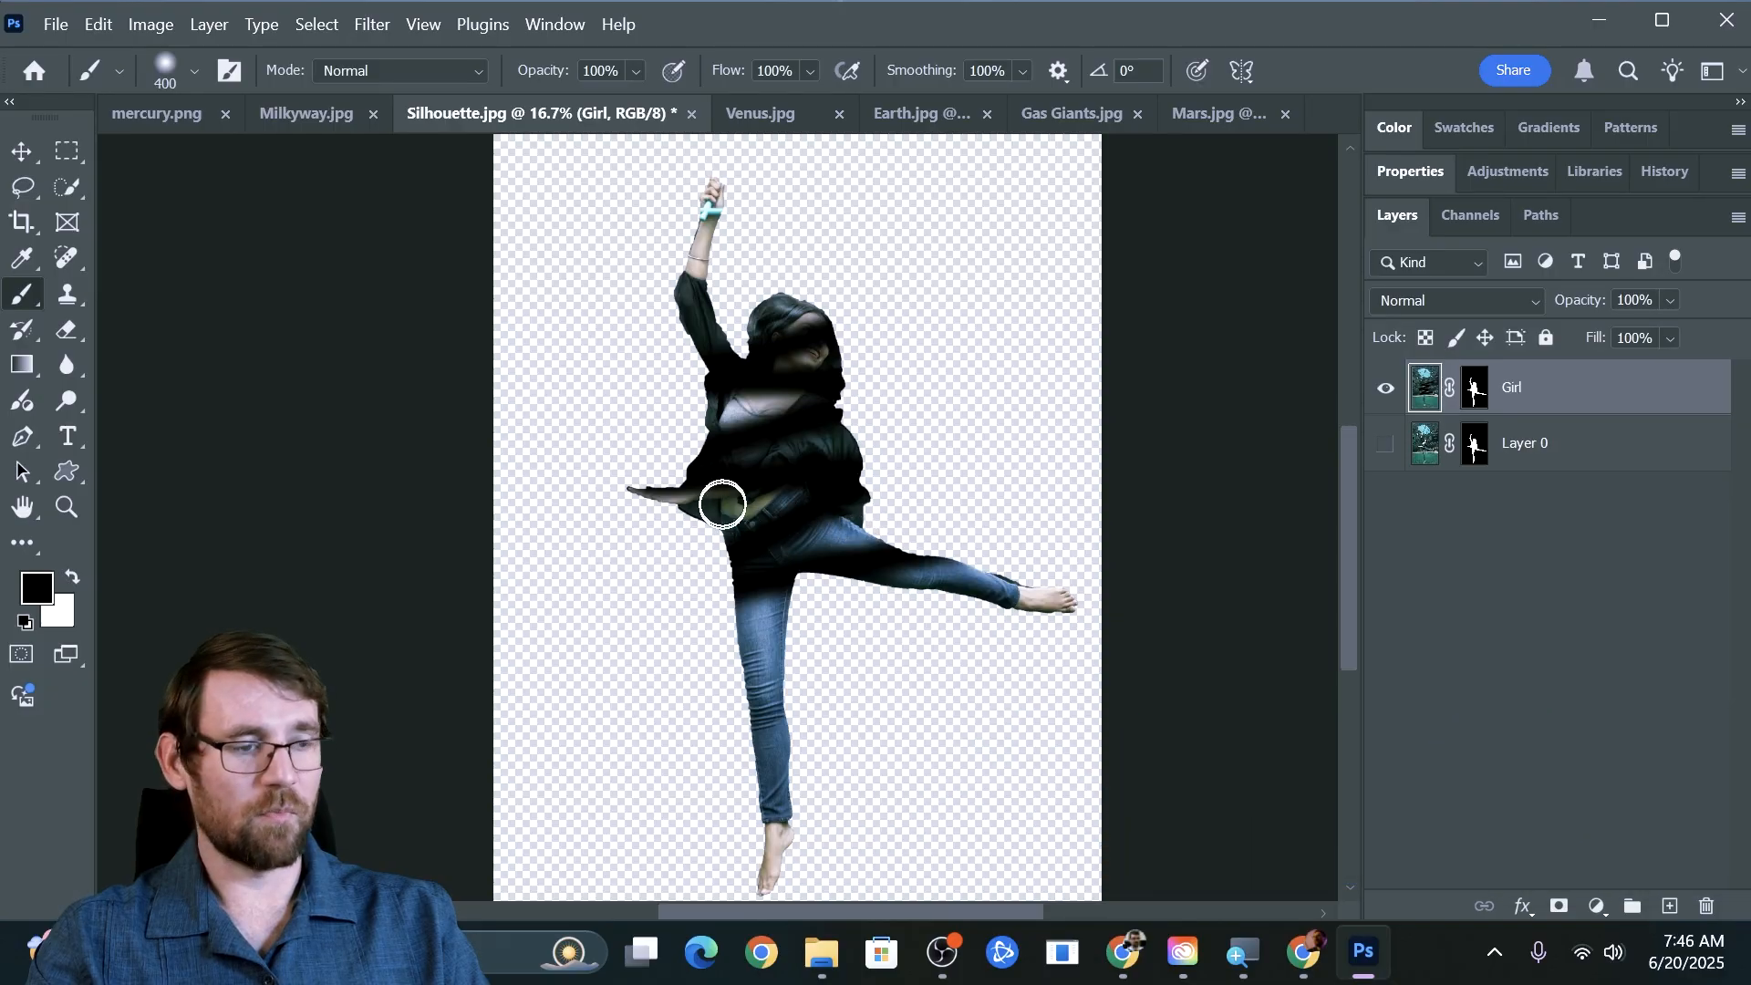
key("bracketright")
key("bracketright")
key("bracketright")
key("bracketright")
key("bracketright")
key("bracketright")
mouse_move(731, 411)
left_mouse_down()
mouse_move(735, 229)
mouse_move(763, 723)
mouse_move(788, 853)
mouse_move(1067, 575)
mouse_move(693, 583)
mouse_move(1088, 574)
mouse_move(800, 489)
mouse_move(781, 309)
mouse_move(761, 613)
mouse_move(781, 418)
mouse_move(787, 825)
mouse_move(762, 839)
mouse_move(827, 889)
mouse_move(873, 849)
mouse_move(864, 828)
mouse_move(1297, 617)
mouse_move(860, 565)
mouse_move(1010, 556)
mouse_move(994, 588)
left_mouse_up()
key("bracketright")
key("bracketright")
key("bracketright")
key("bracketright")
key("bracketright")
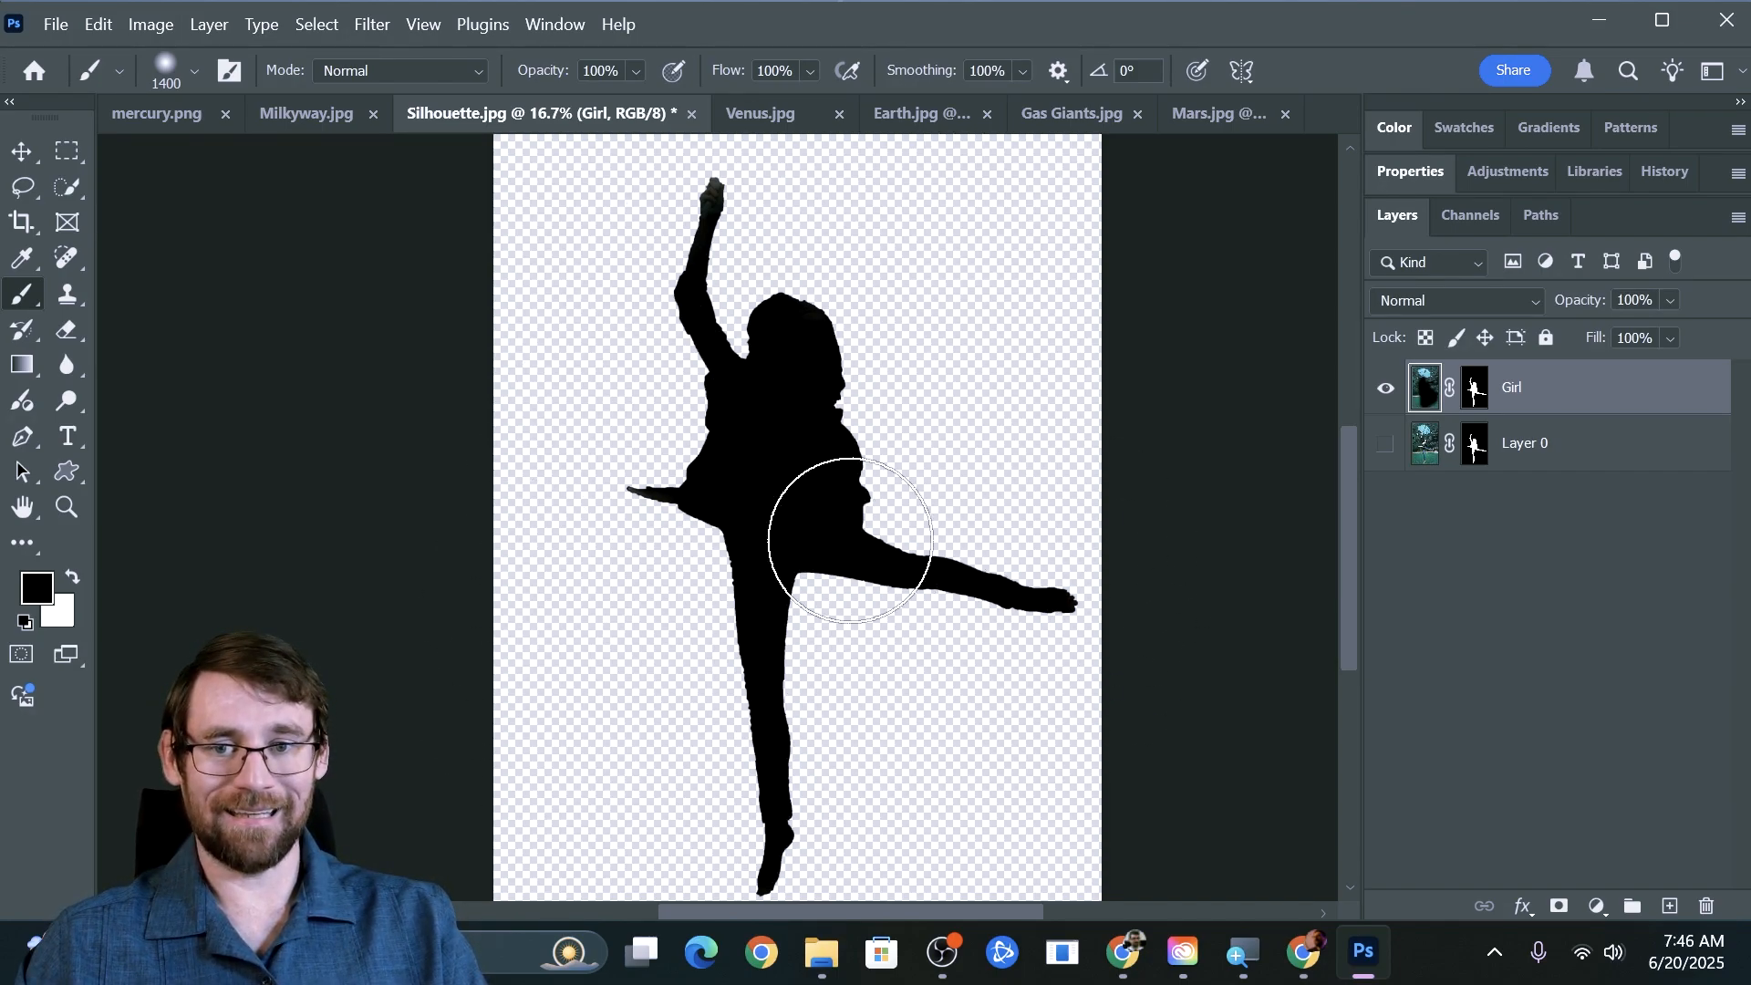
Disable the Girl layer's mask, paint black over the raised hand and the outstretched hand, and re-enable the mask.
left_click(1474, 394, "shift")
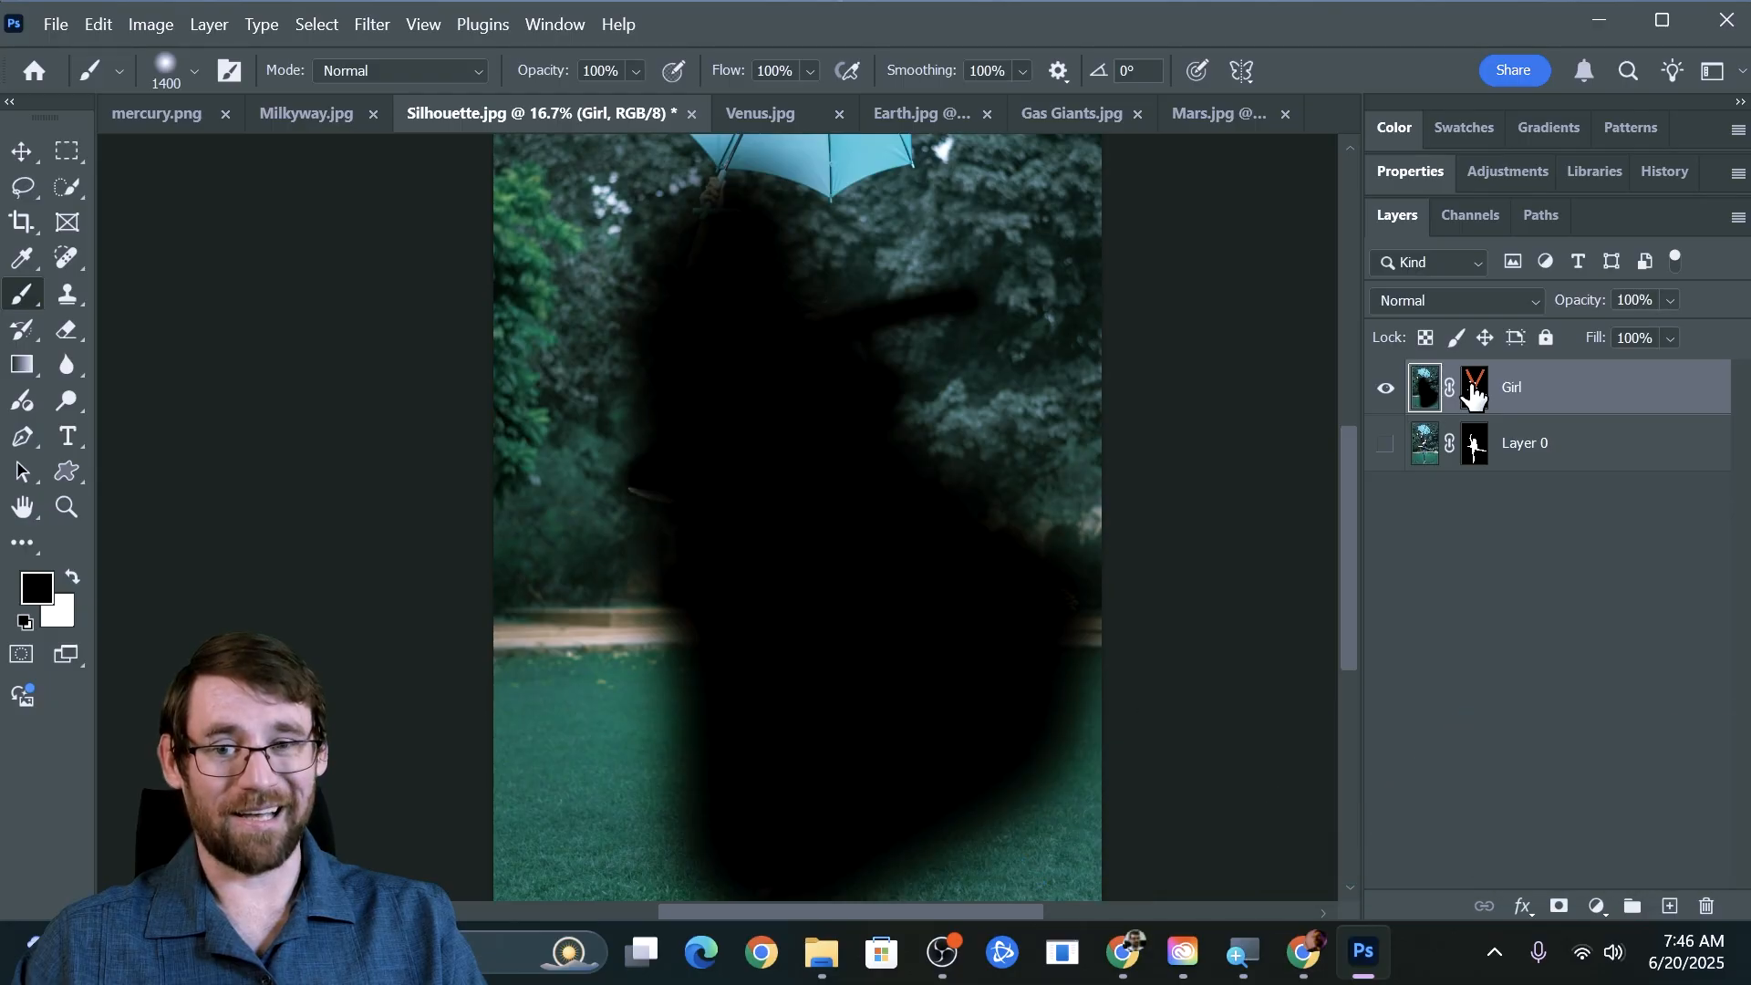
mouse_move(717, 234)
left_mouse_down()
mouse_move(730, 216)
mouse_move(684, 204)
mouse_move(727, 219)
left_mouse_up()
mouse_move(667, 473)
left_mouse_down()
mouse_move(659, 536)
mouse_move(655, 382)
mouse_move(624, 581)
mouse_move(662, 415)
mouse_move(659, 569)
left_mouse_up()
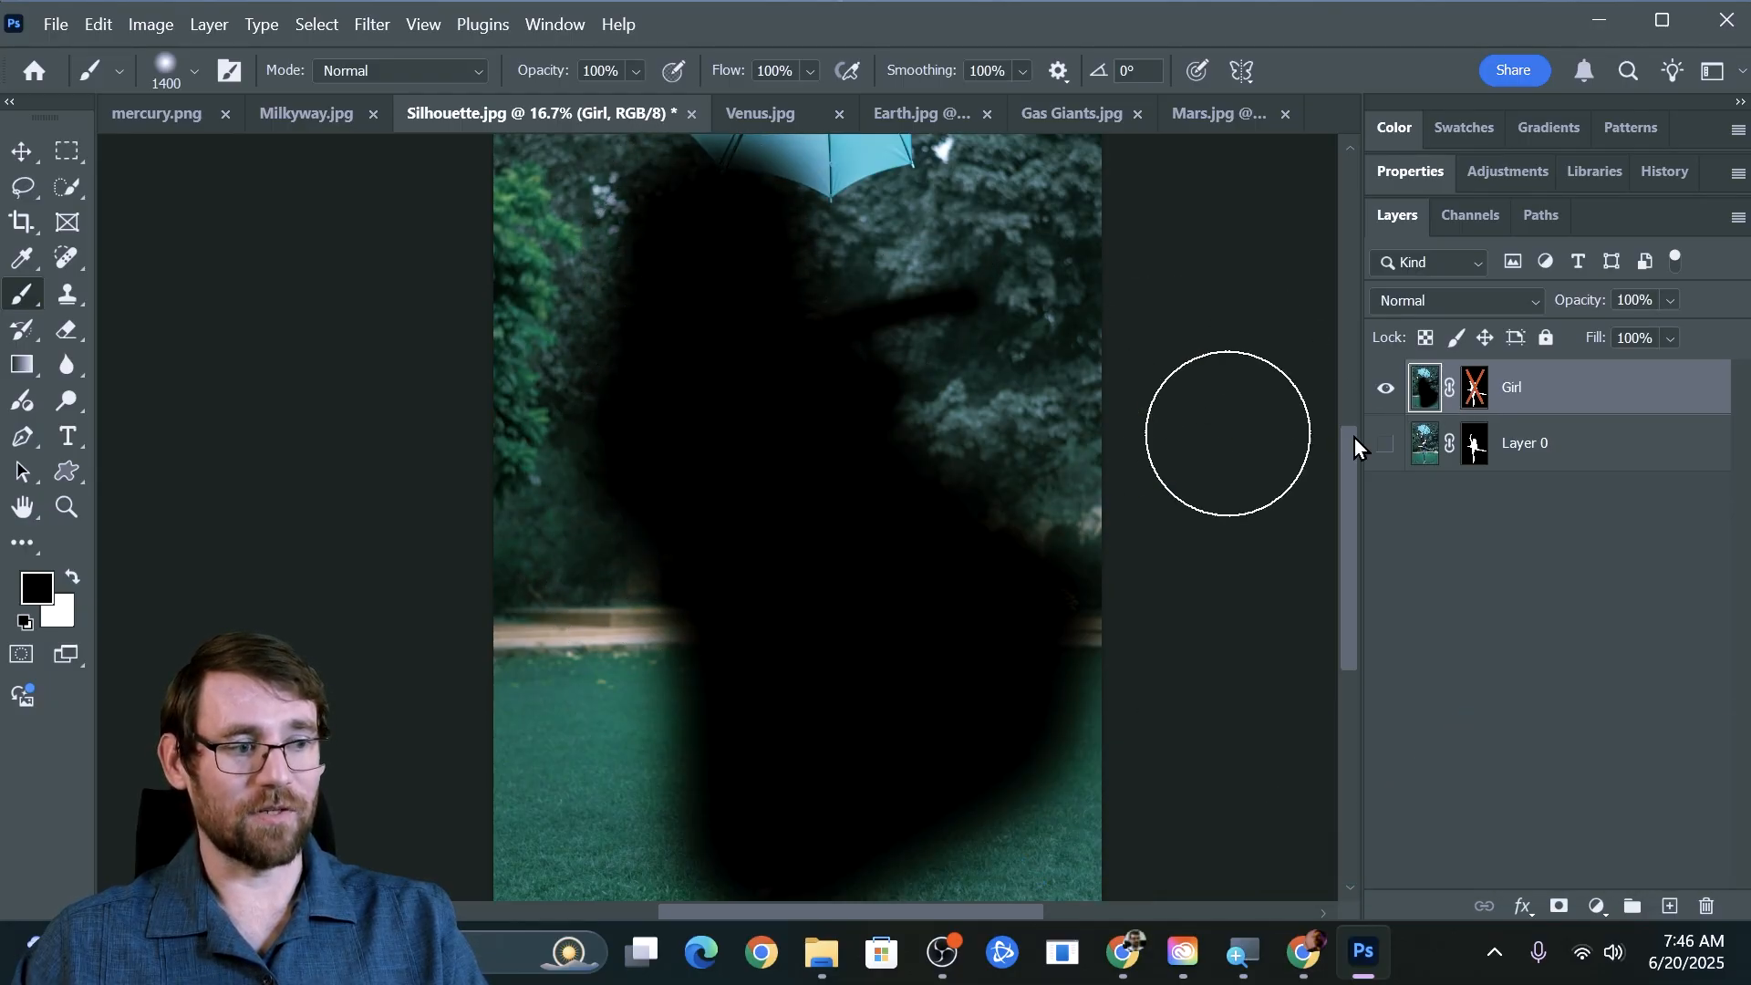
left_click(1474, 392, "shift")
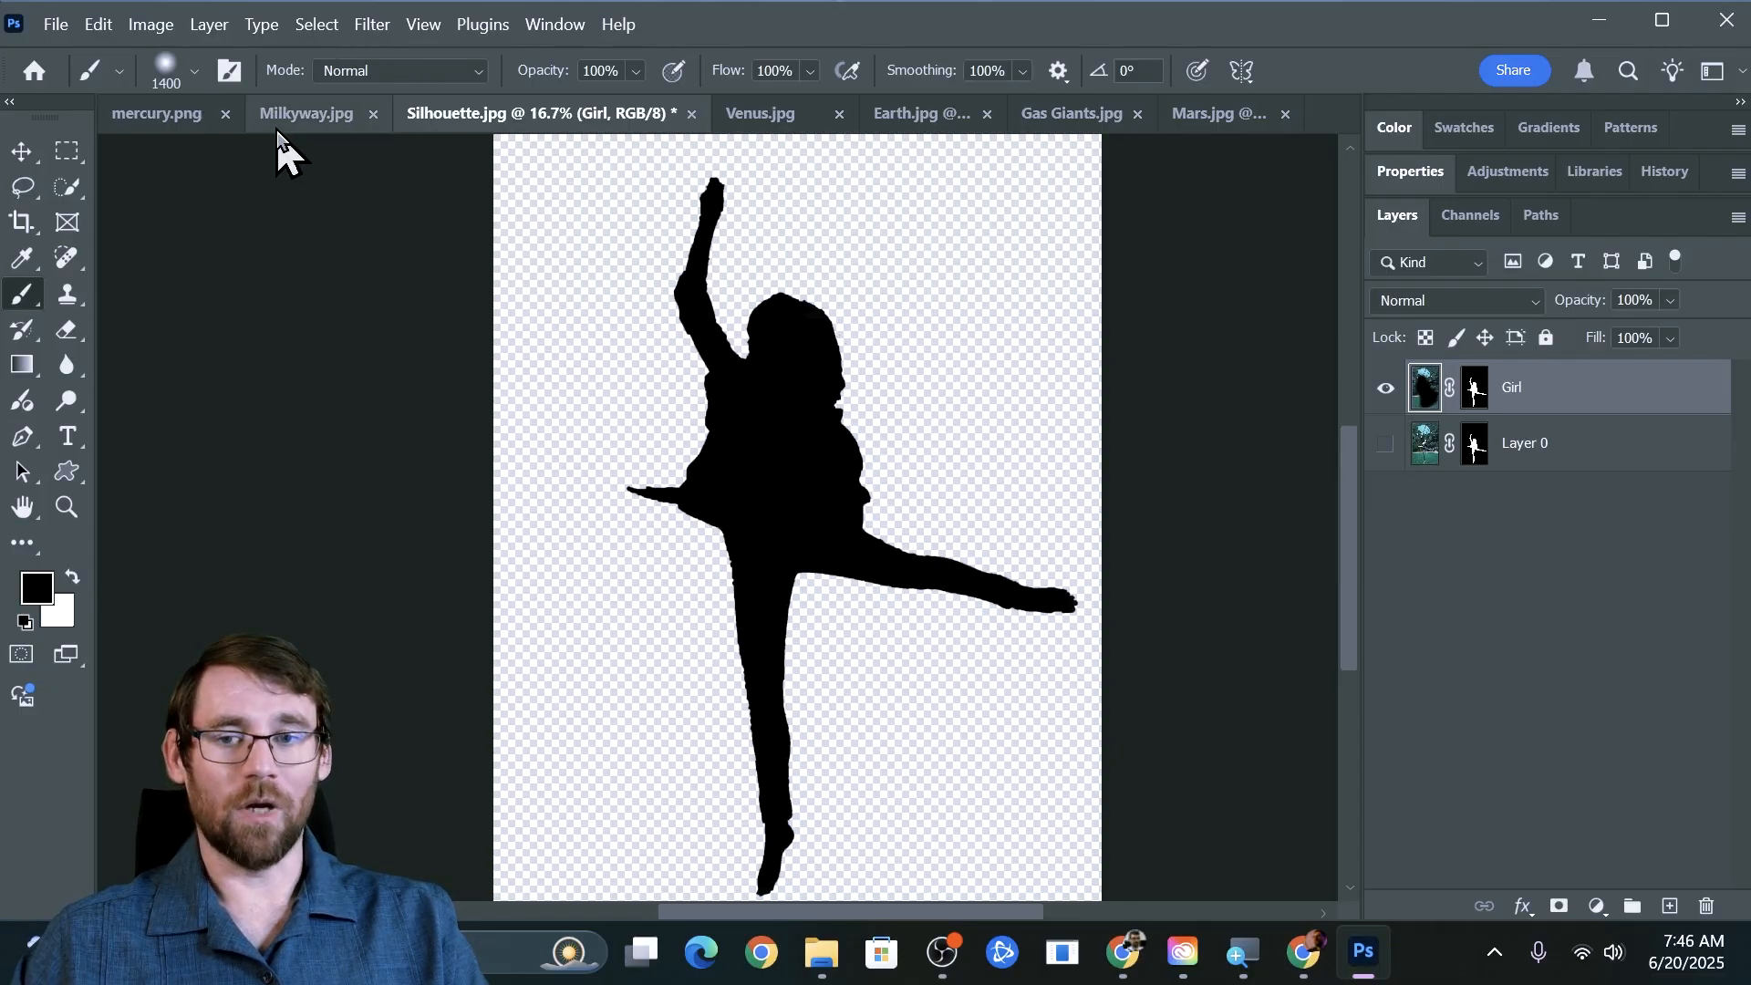
Try transferring the Girl layer into Milkyway.jpg with the Move tool, and delete the transferred layer there.
left_click(24, 153)
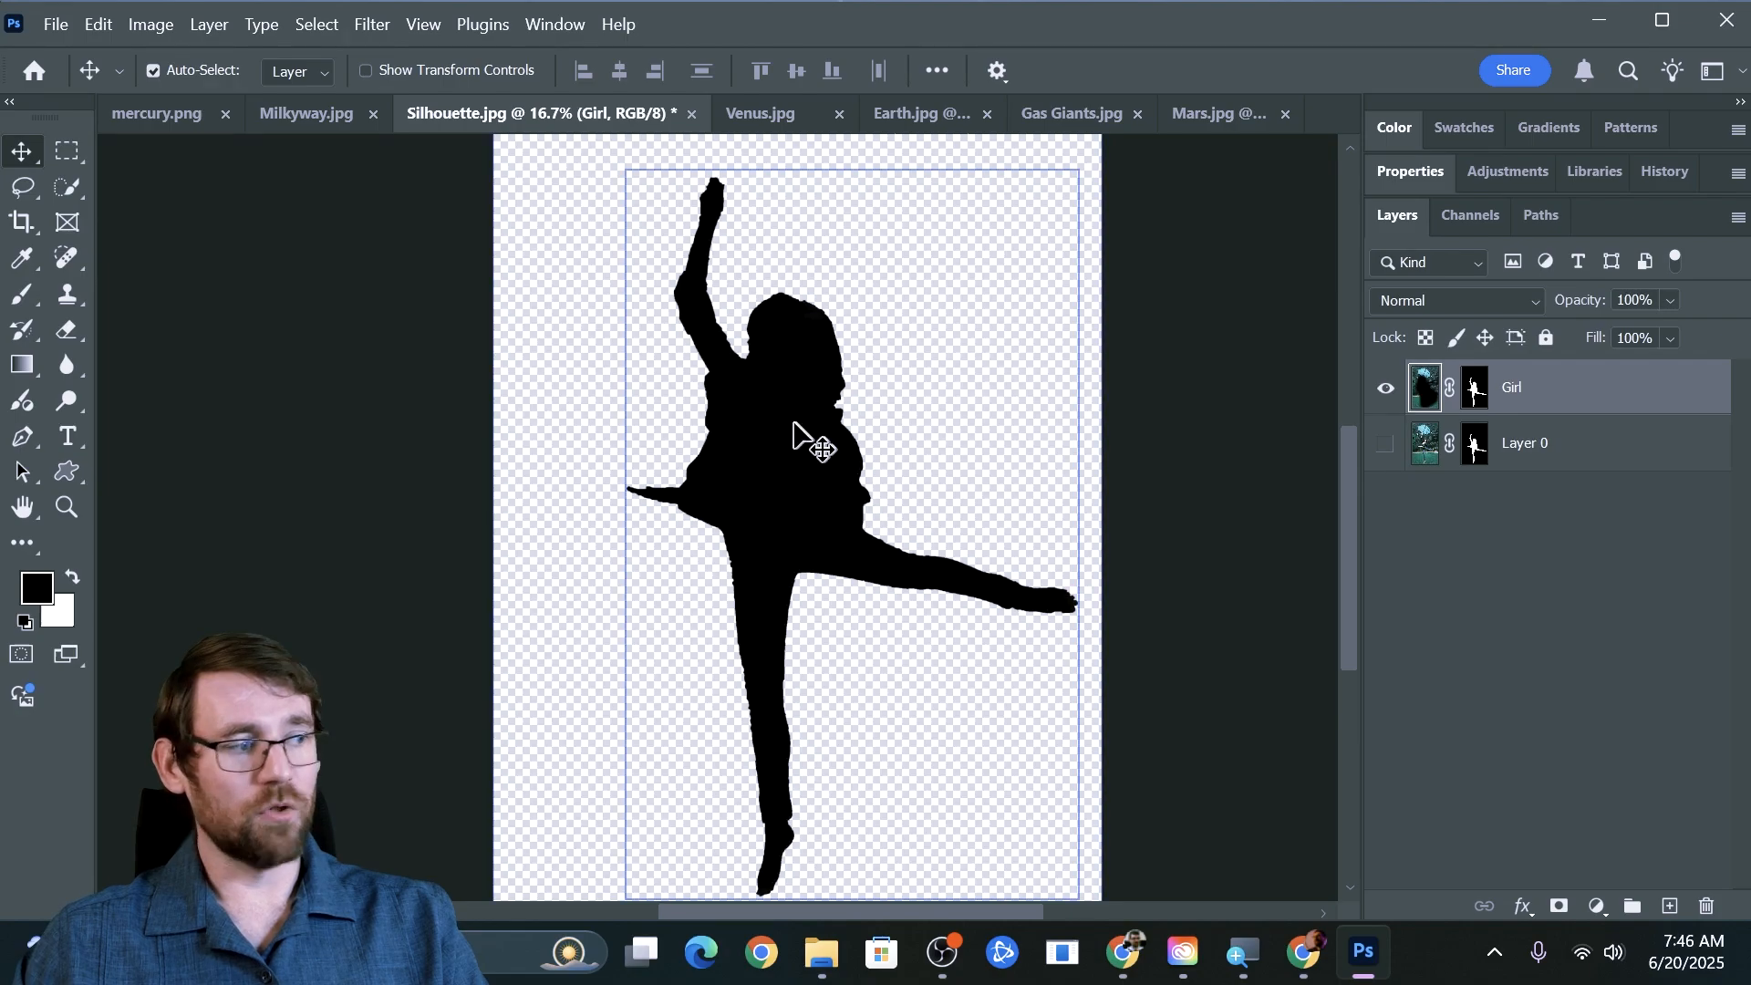
left_click_drag(784, 409, 577, 258)
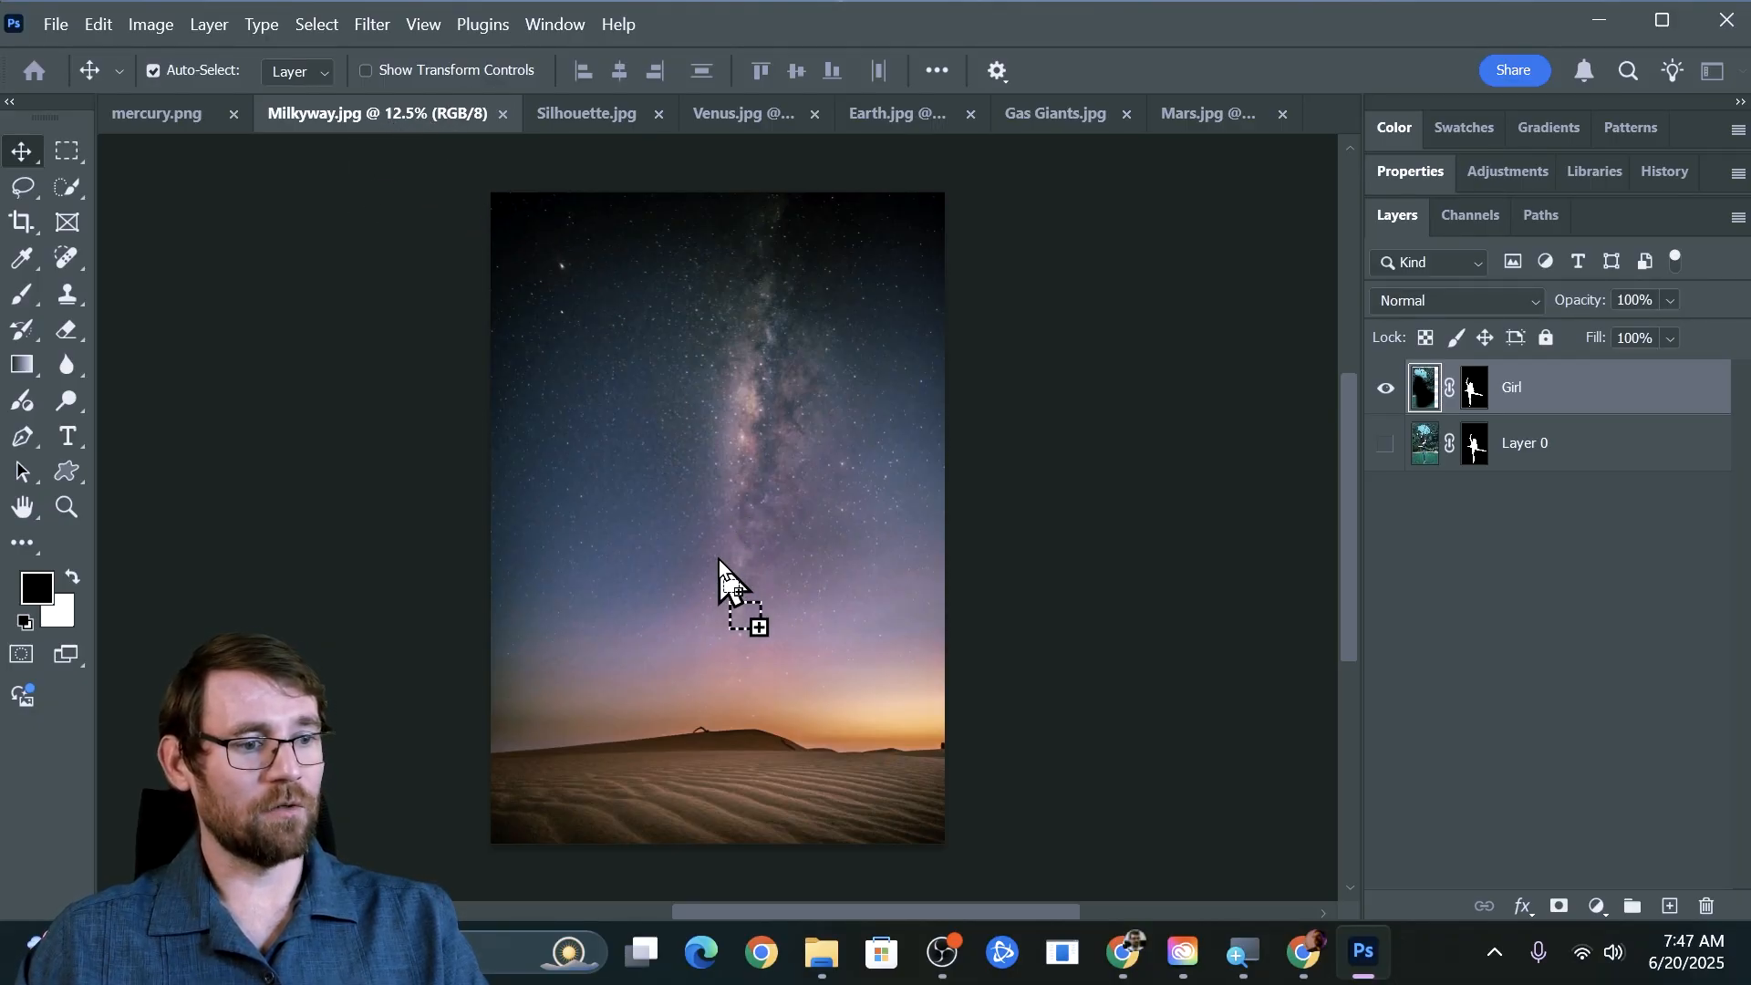
left_click_drag(729, 587, 738, 485)
key("Delete")
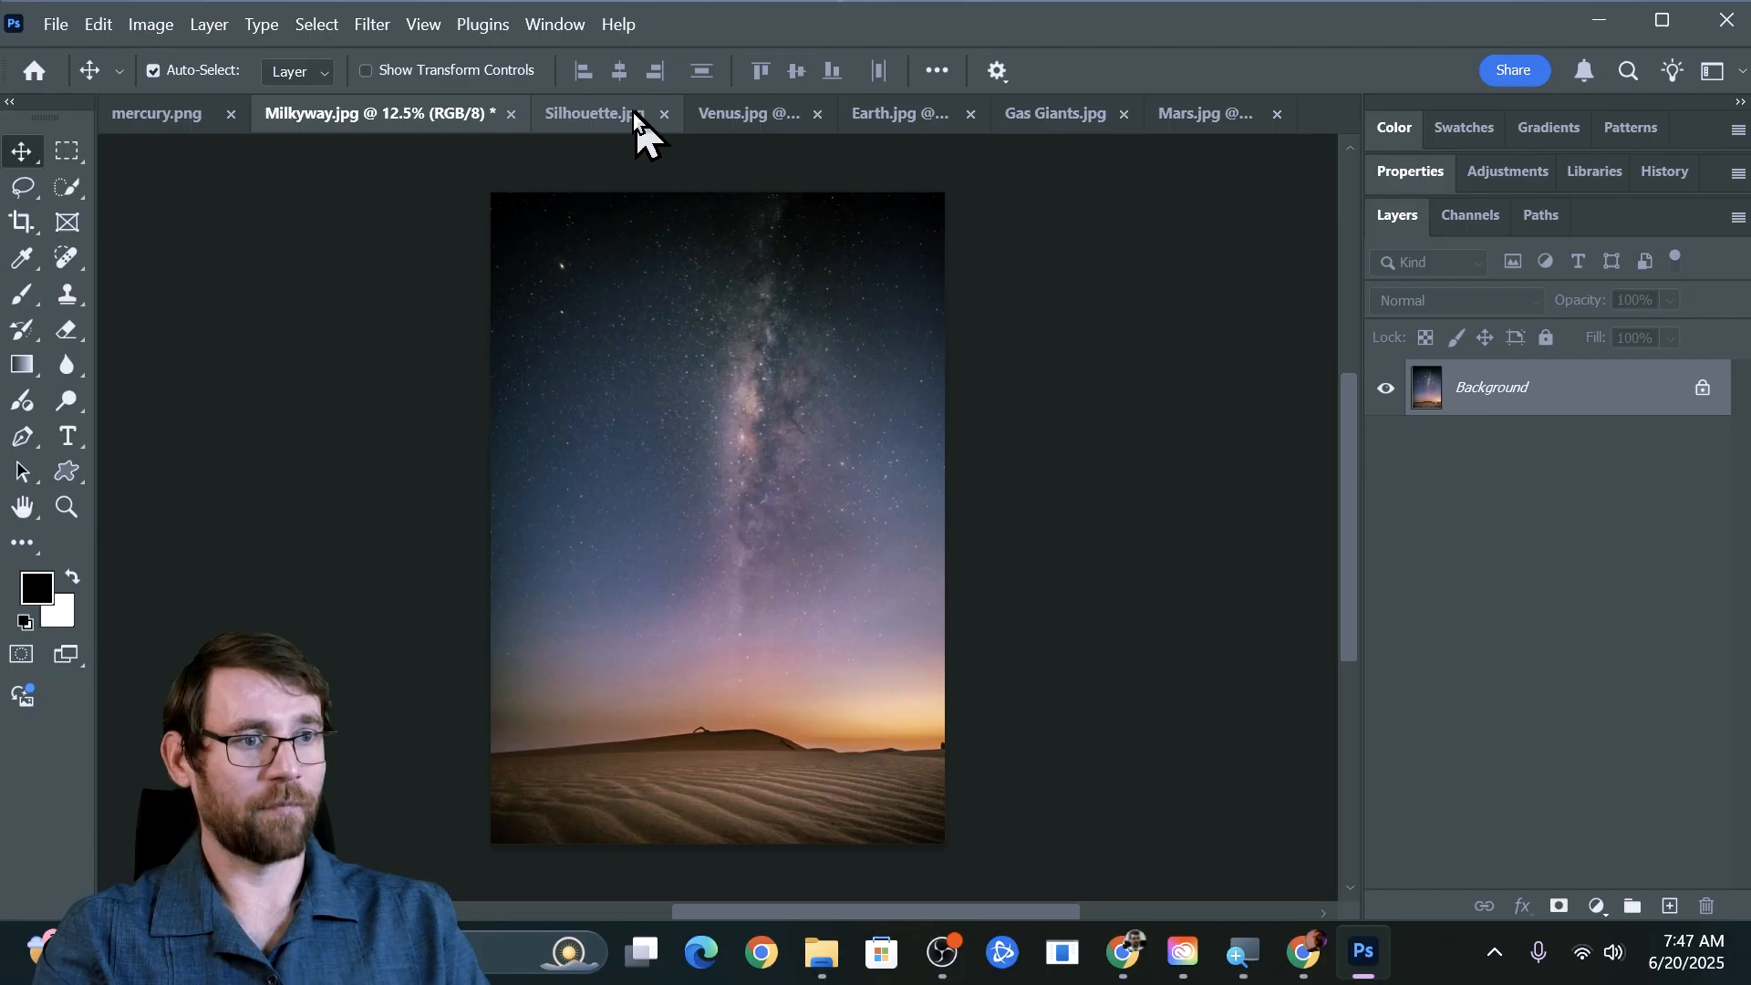
Copy the Girl layer from Silhouette.jpg, paste it into Milkyway.jpg and position the silhouette over the Milky Way.
left_click(631, 114)
left_click_drag(811, 527, 765, 463)
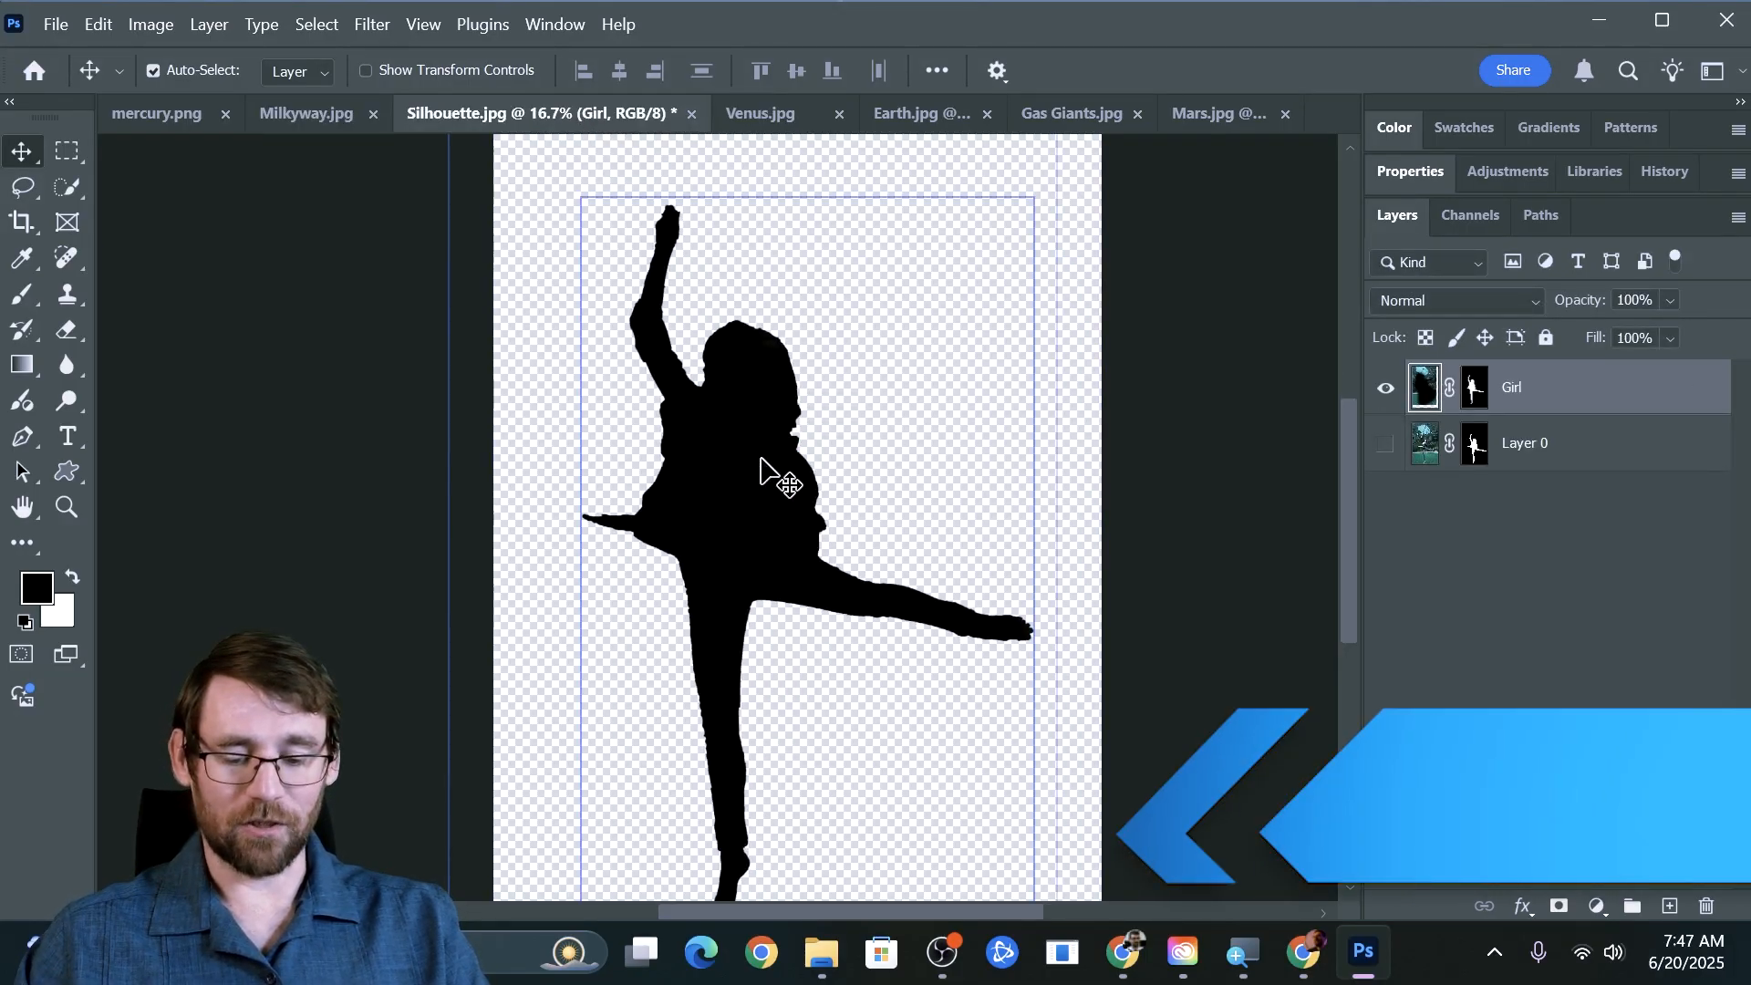
key("ctrl+c")
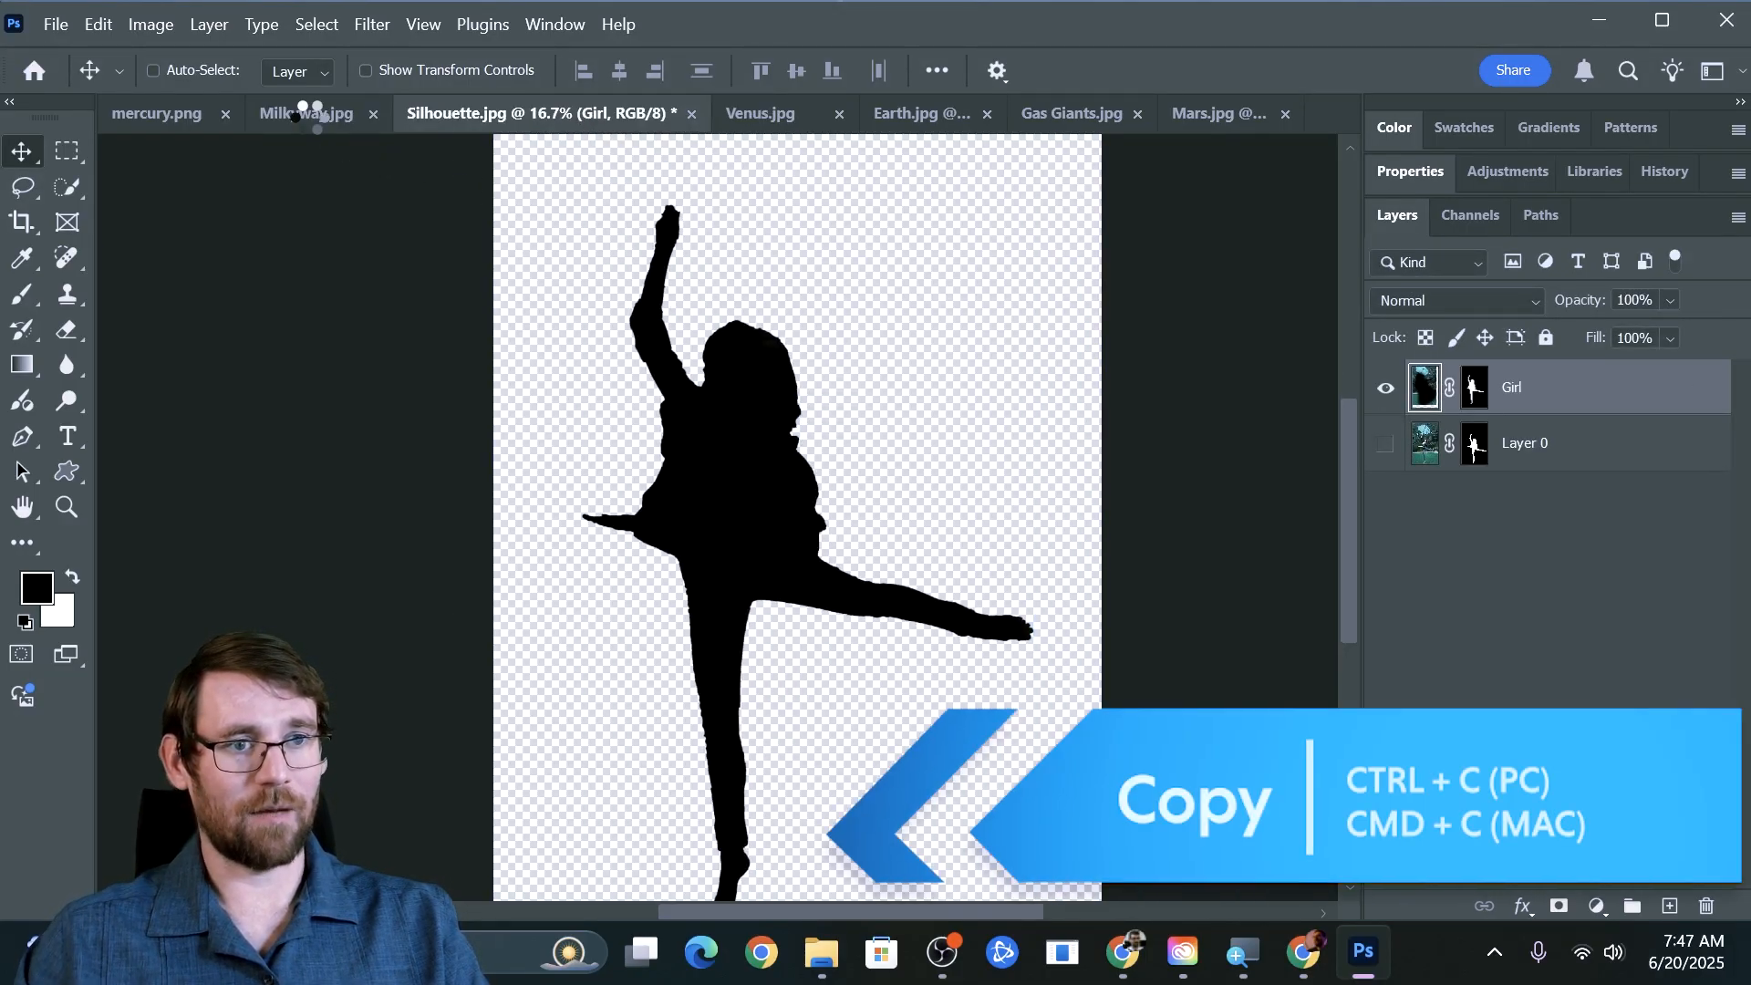
left_click(310, 114)
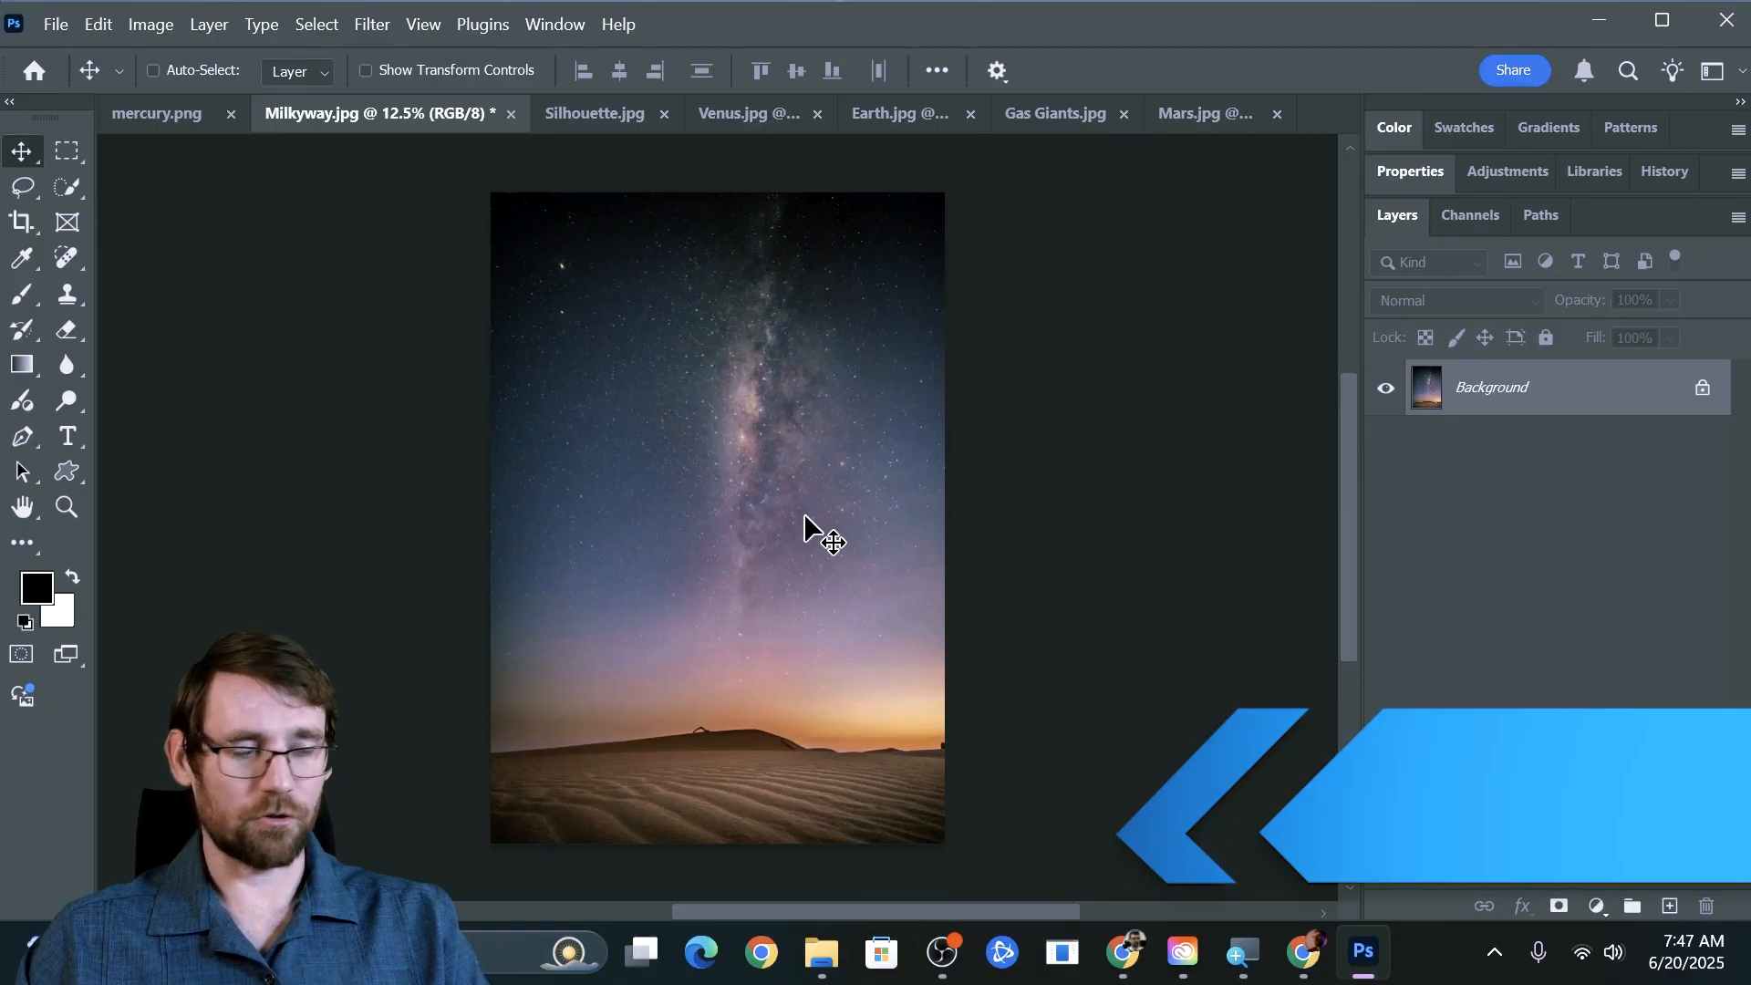
key("ctrl+v")
left_click_drag(651, 457, 703, 469)
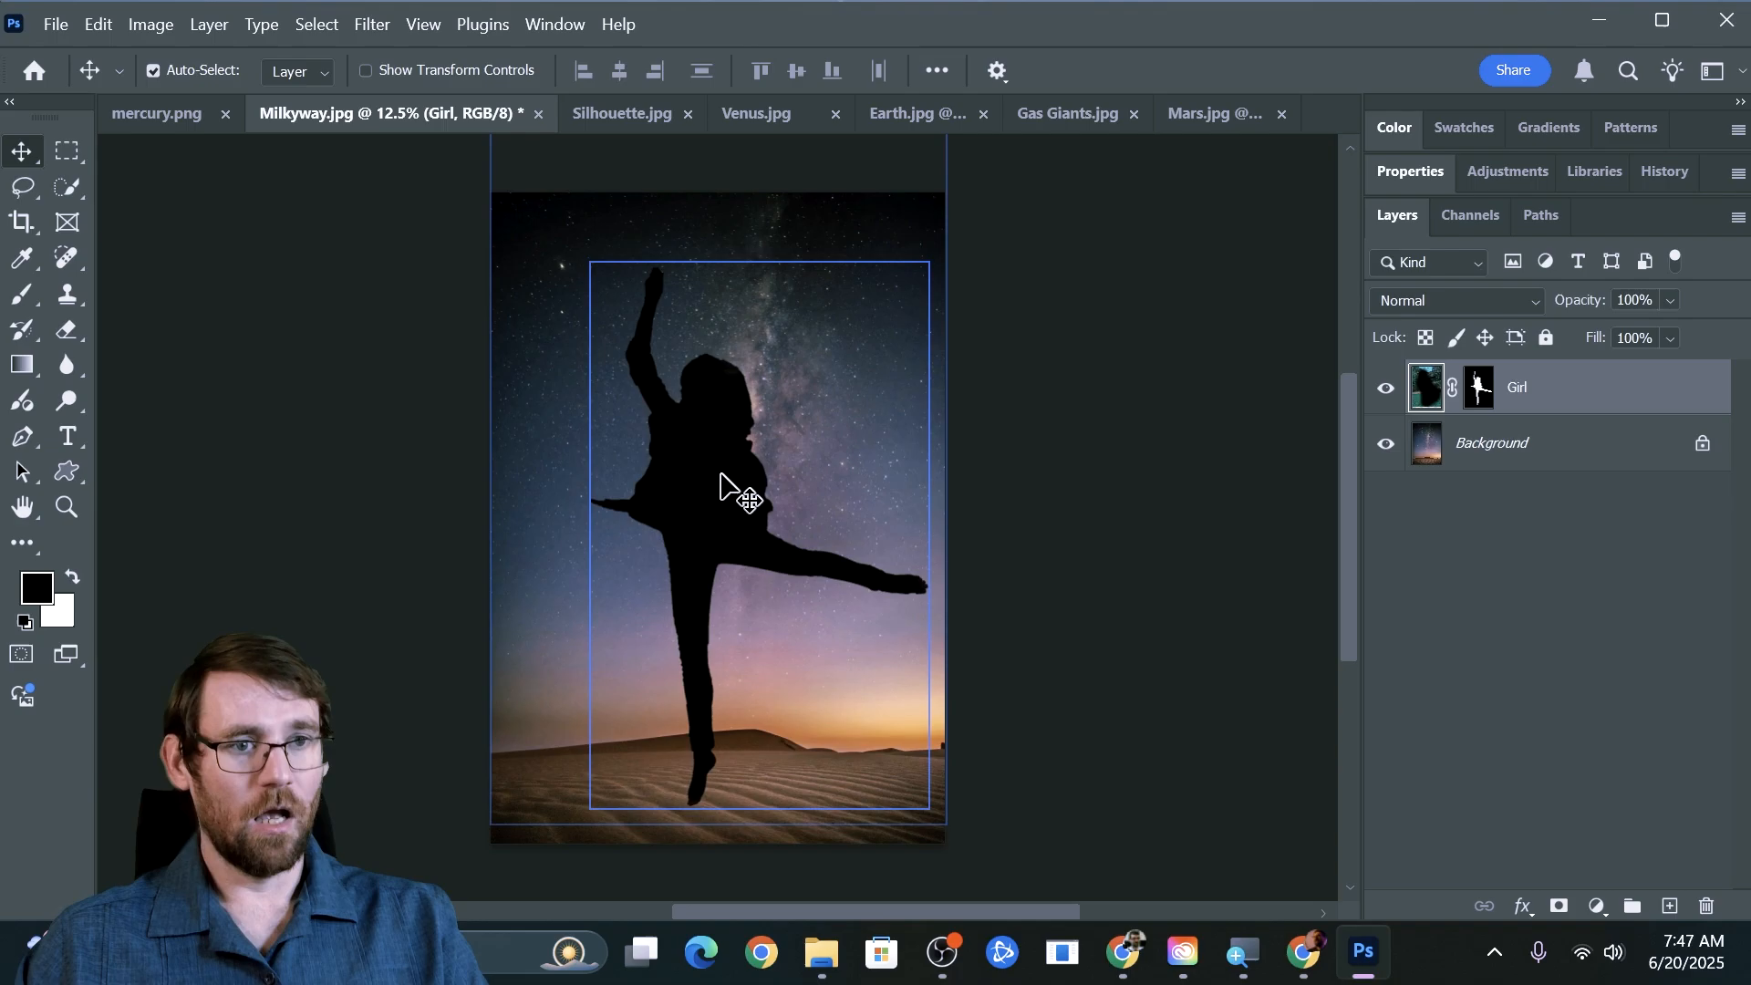
Scale the Girl layer down to a small figure with Free Transform and place it just above the central sand dune.
left_click(407, 69)
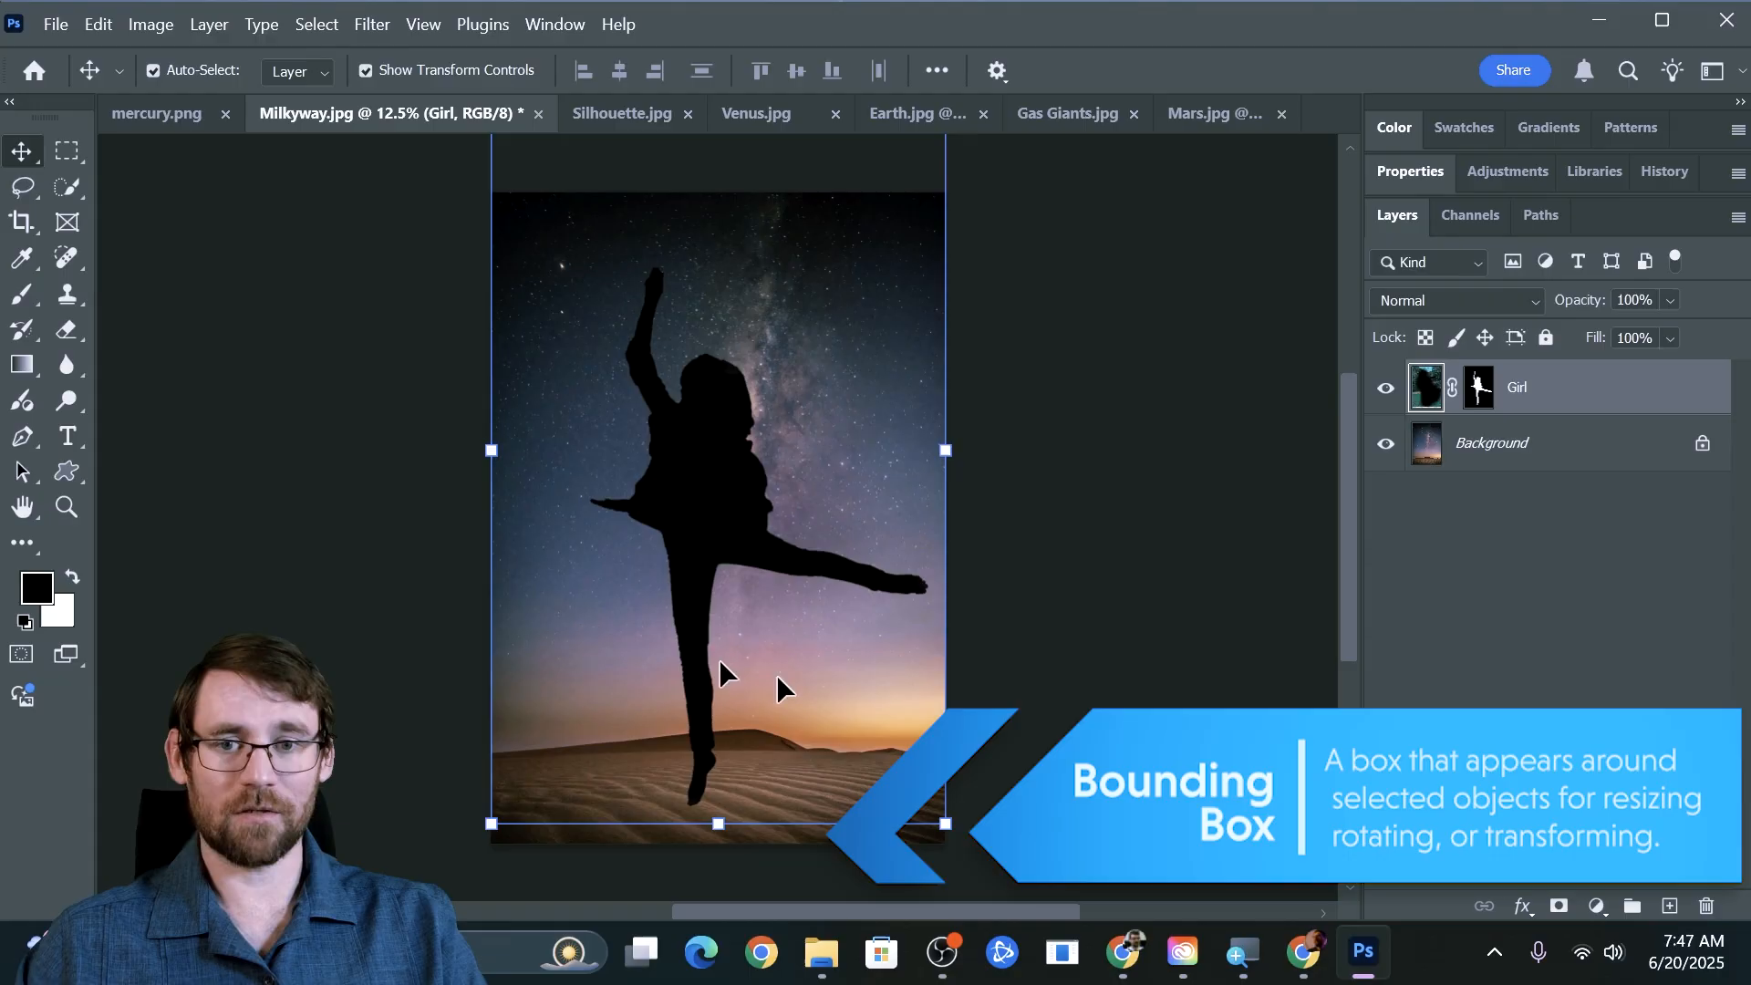
left_click(390, 73)
key("ctrl+t")
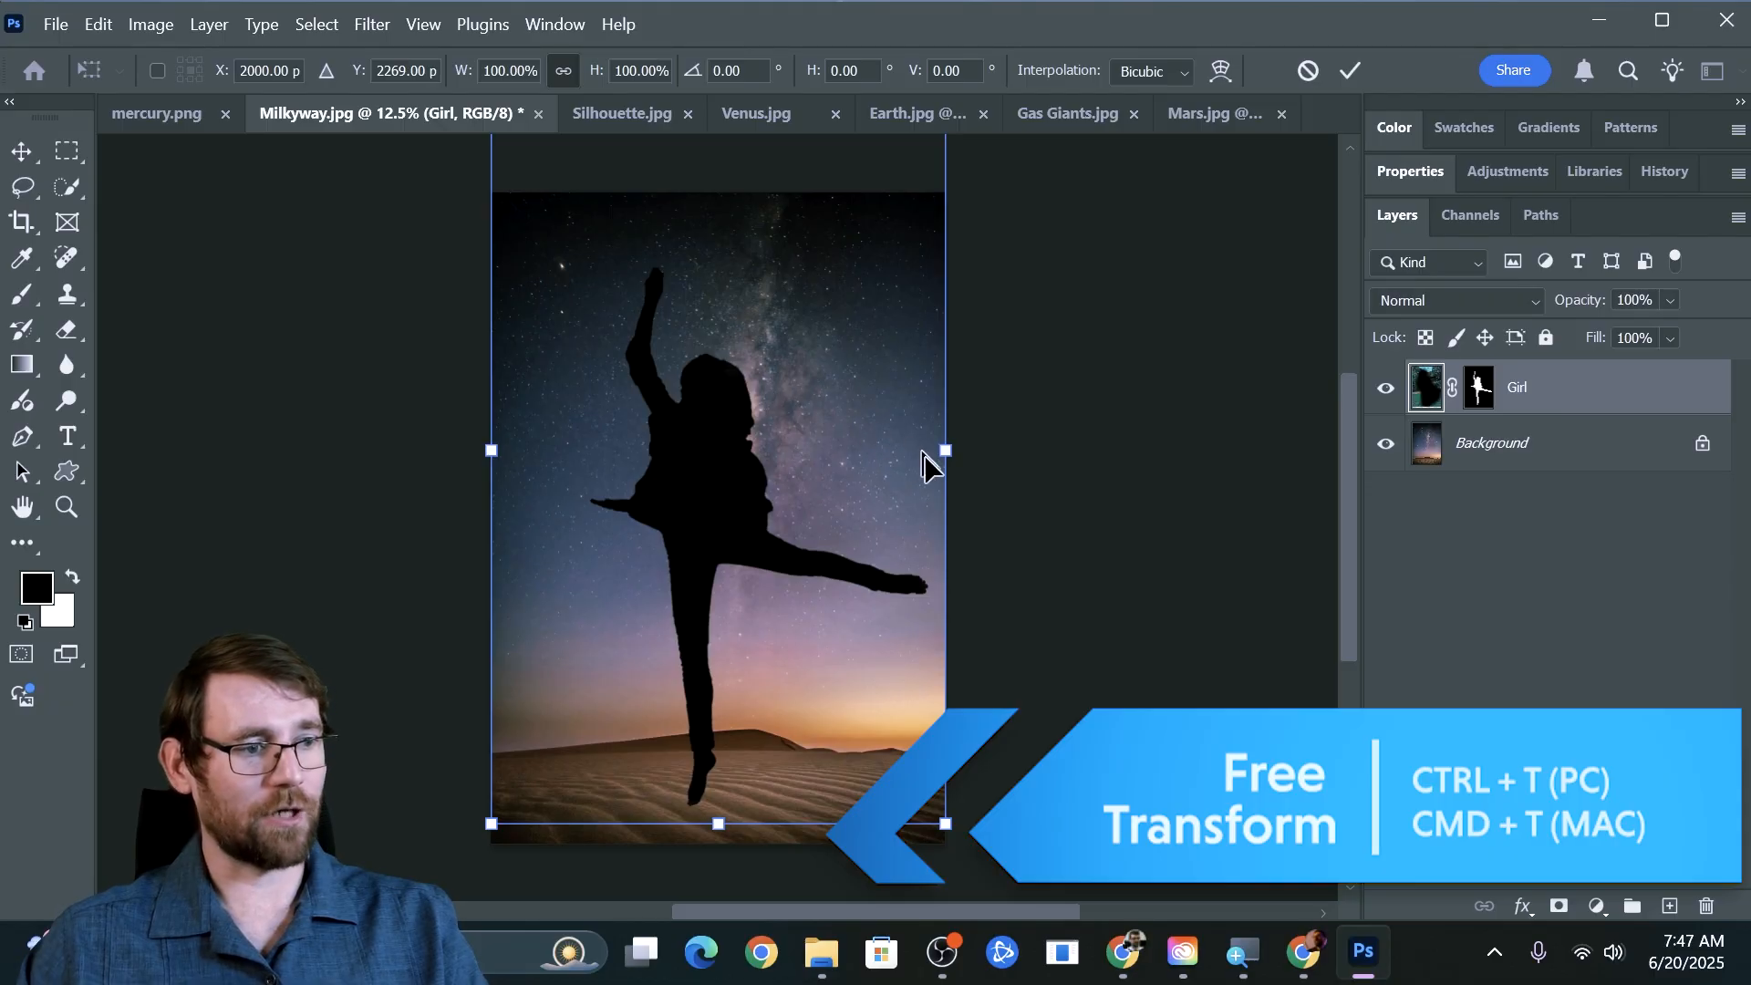
left_click_drag(951, 447, 710, 672)
left_click_drag(720, 595, 716, 560)
key("Return")
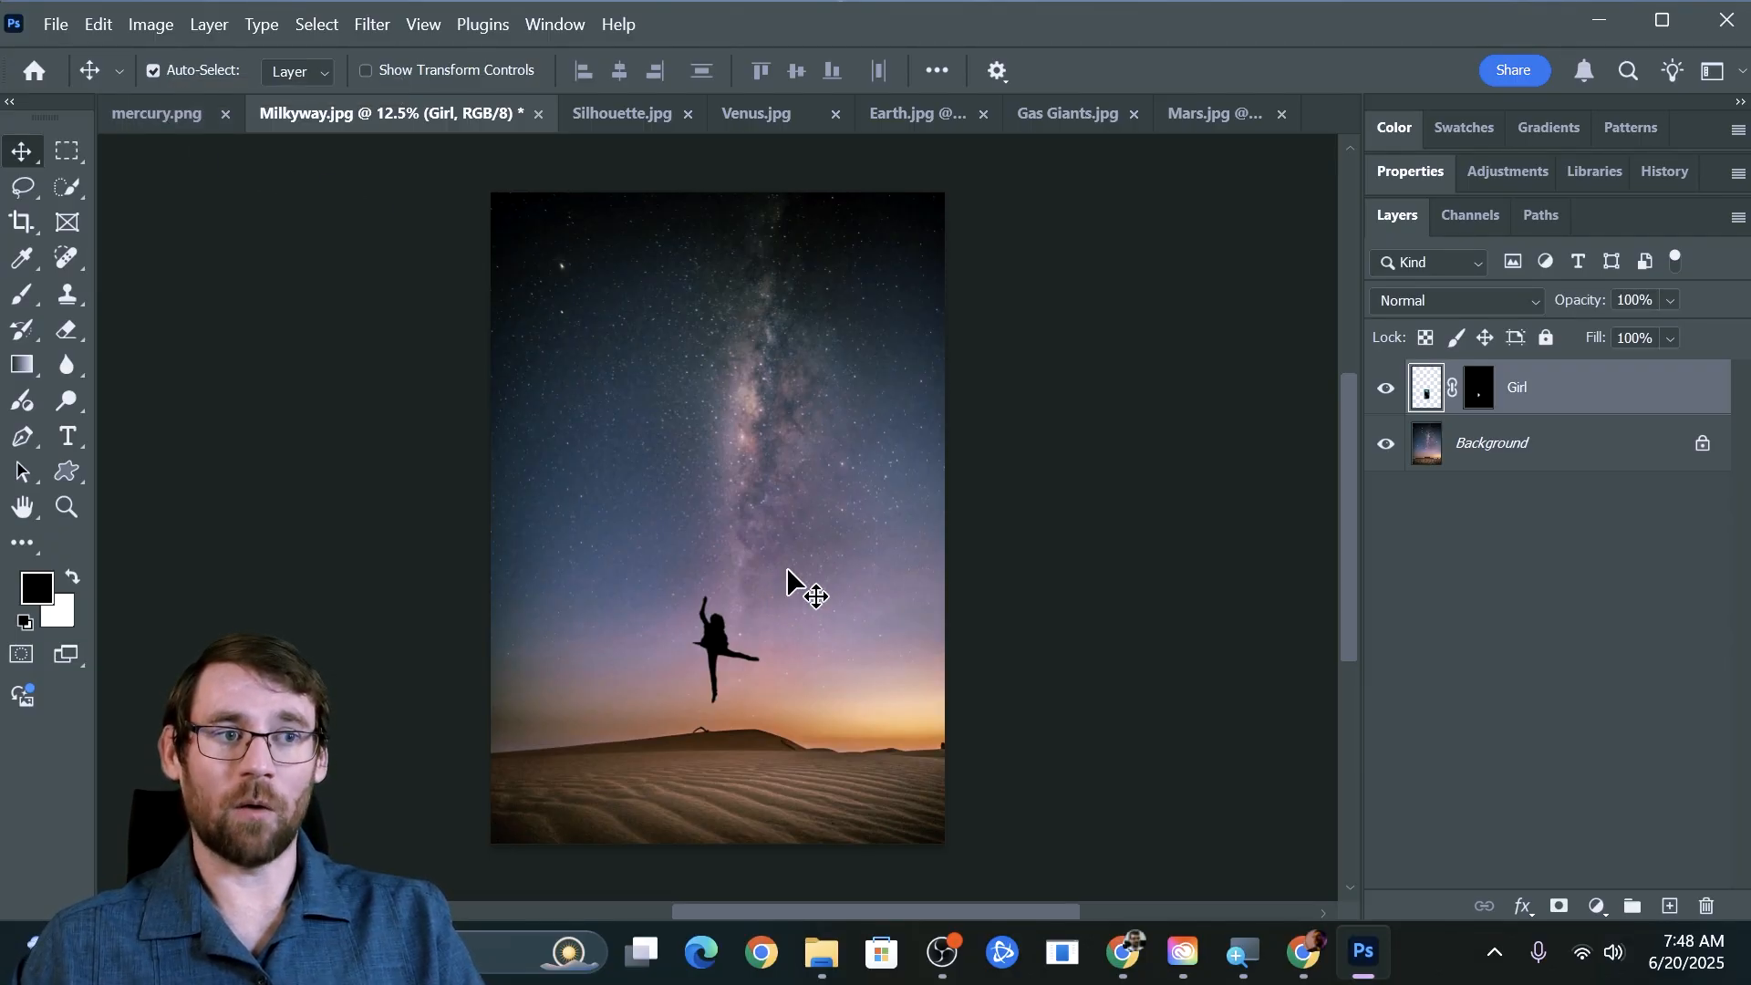
Select the whole planet disc in Venus.jpg with the Quick Selection tool.
left_click(764, 120)
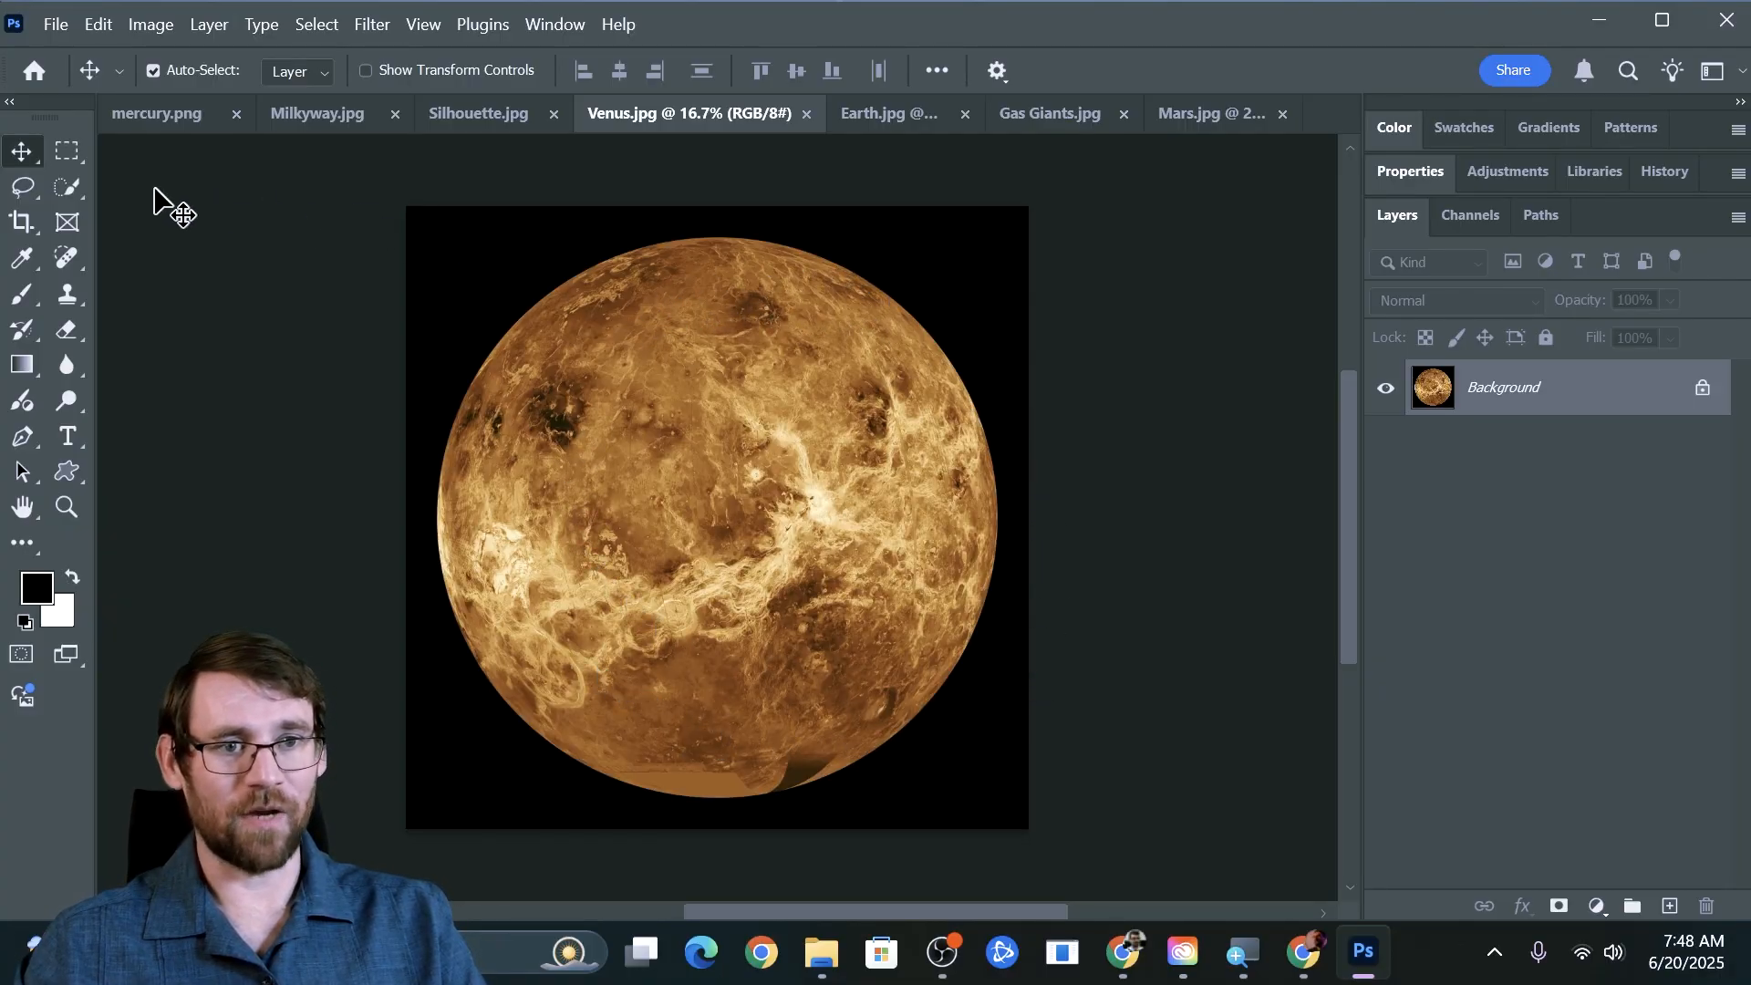
left_click(69, 187)
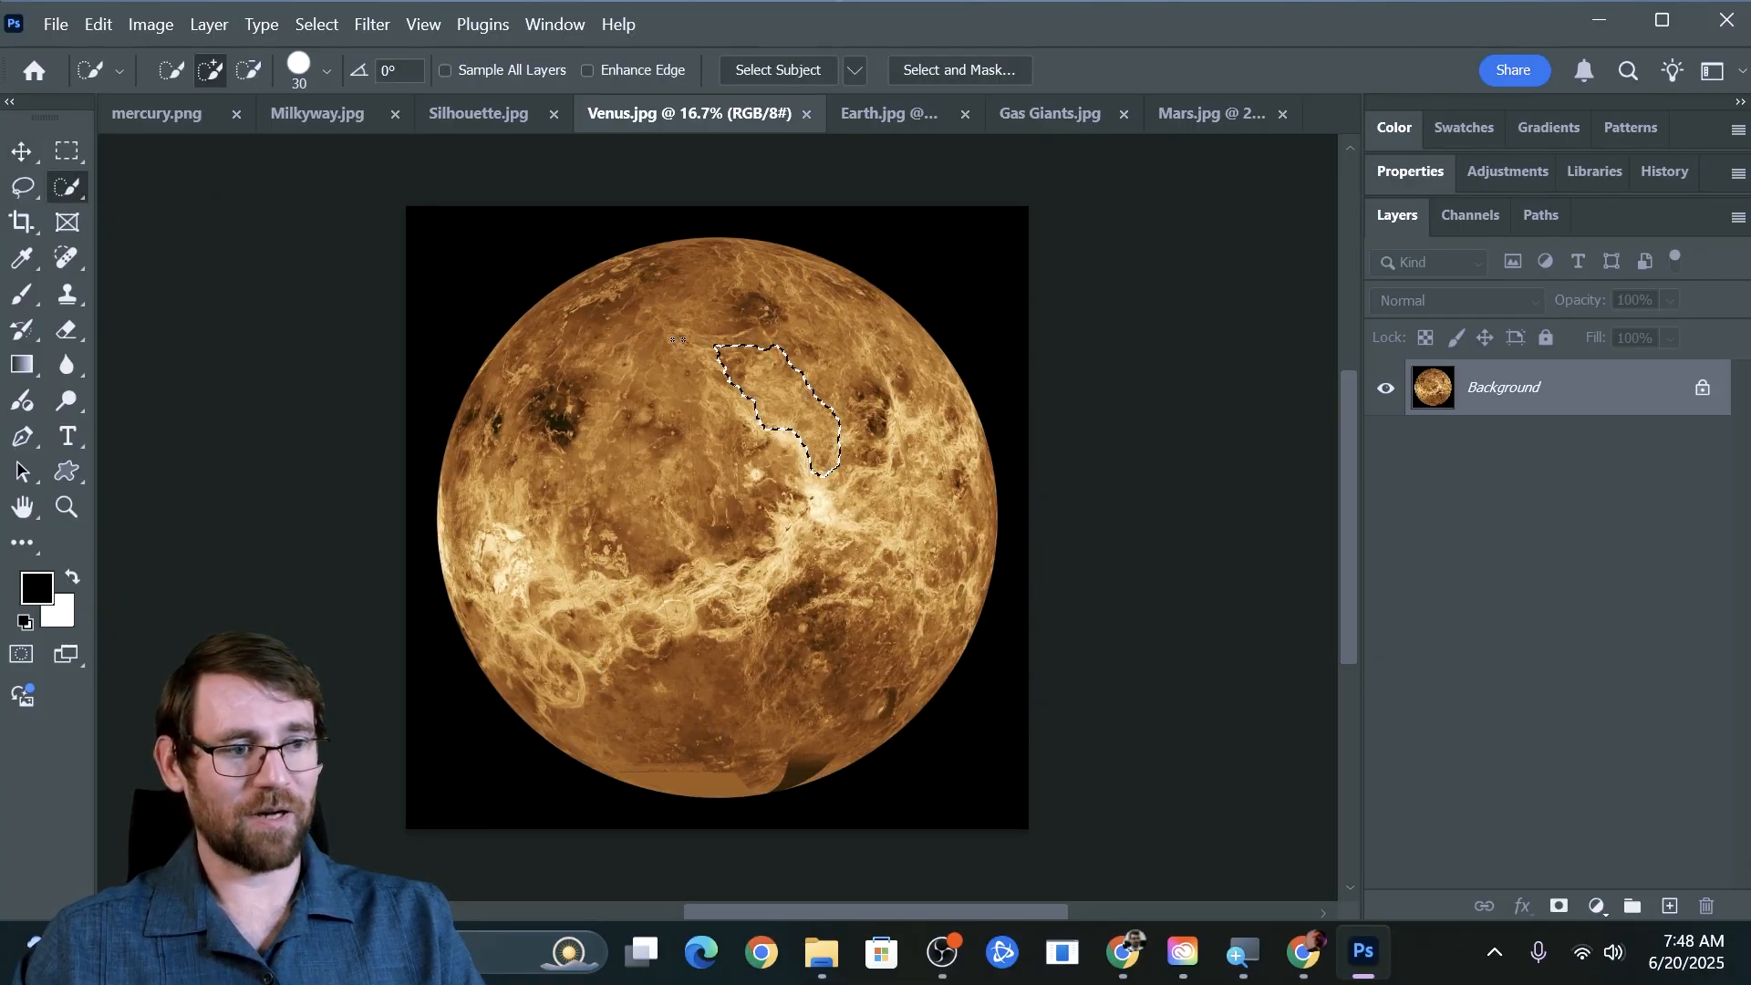
mouse_move(677, 341)
left_mouse_down()
mouse_move(547, 383)
mouse_move(455, 474)
mouse_move(511, 575)
mouse_move(880, 720)
left_mouse_up()
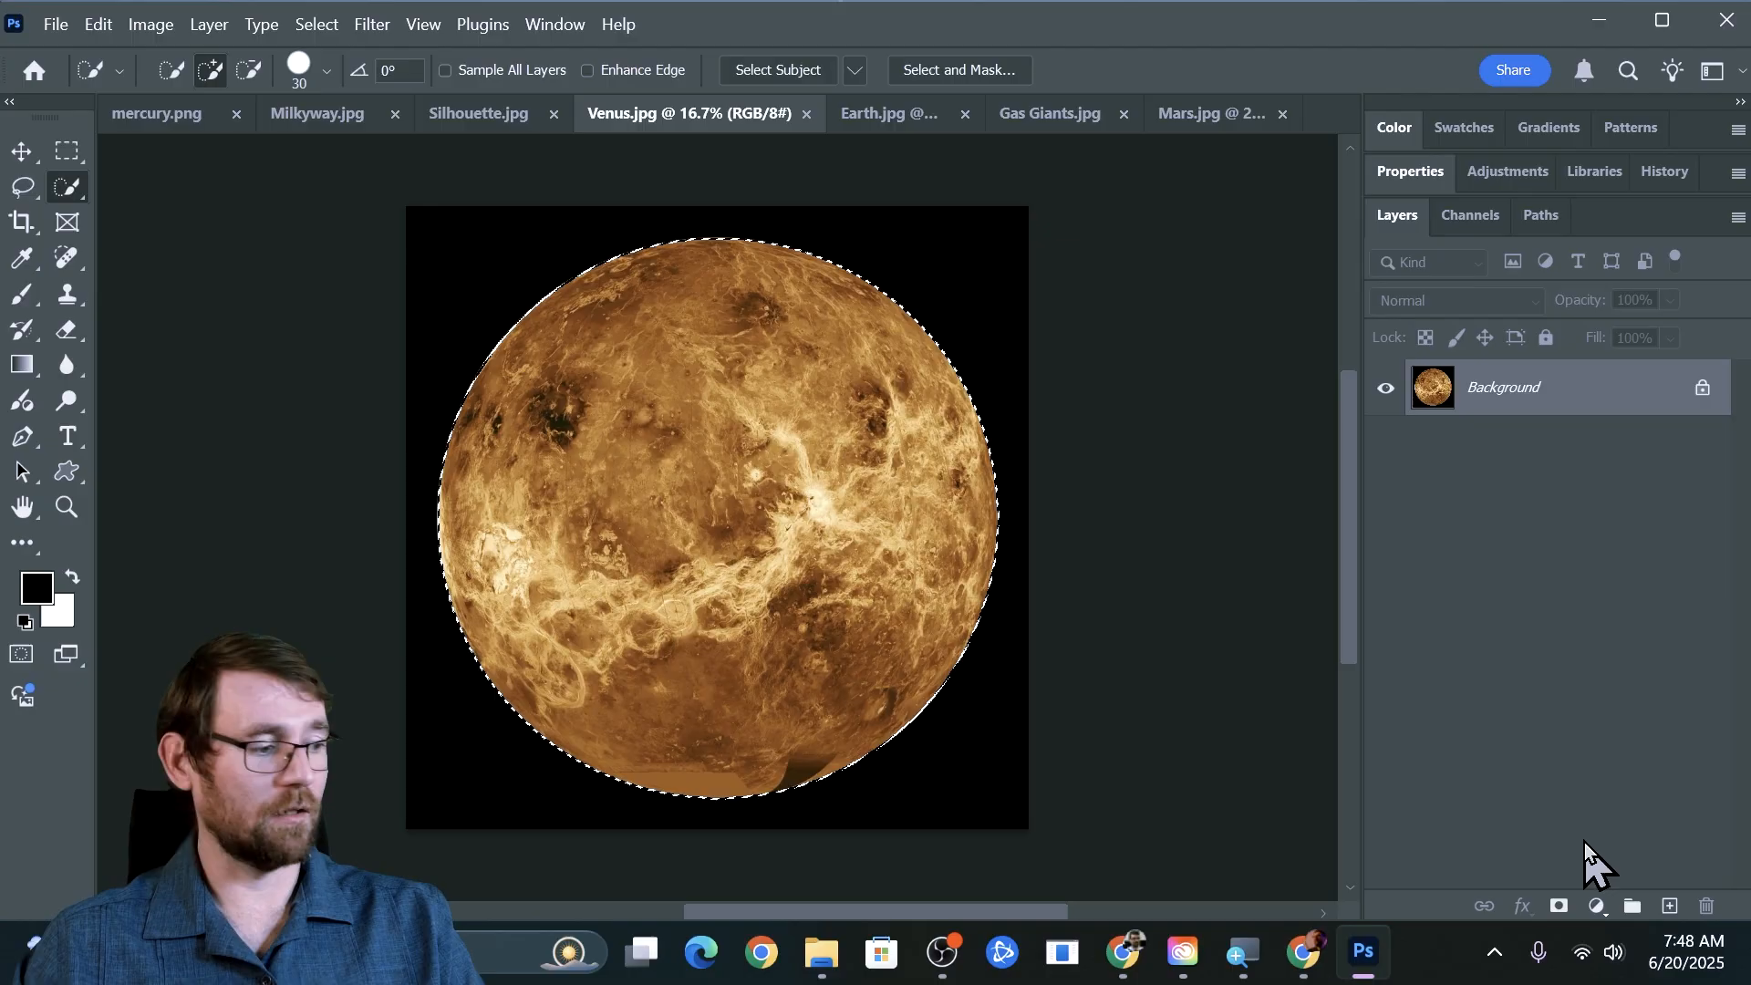
Mask out the background around the selected Venus disc, and copy and paste the masked planet into Milkyway.jpg.
left_click(1557, 905)
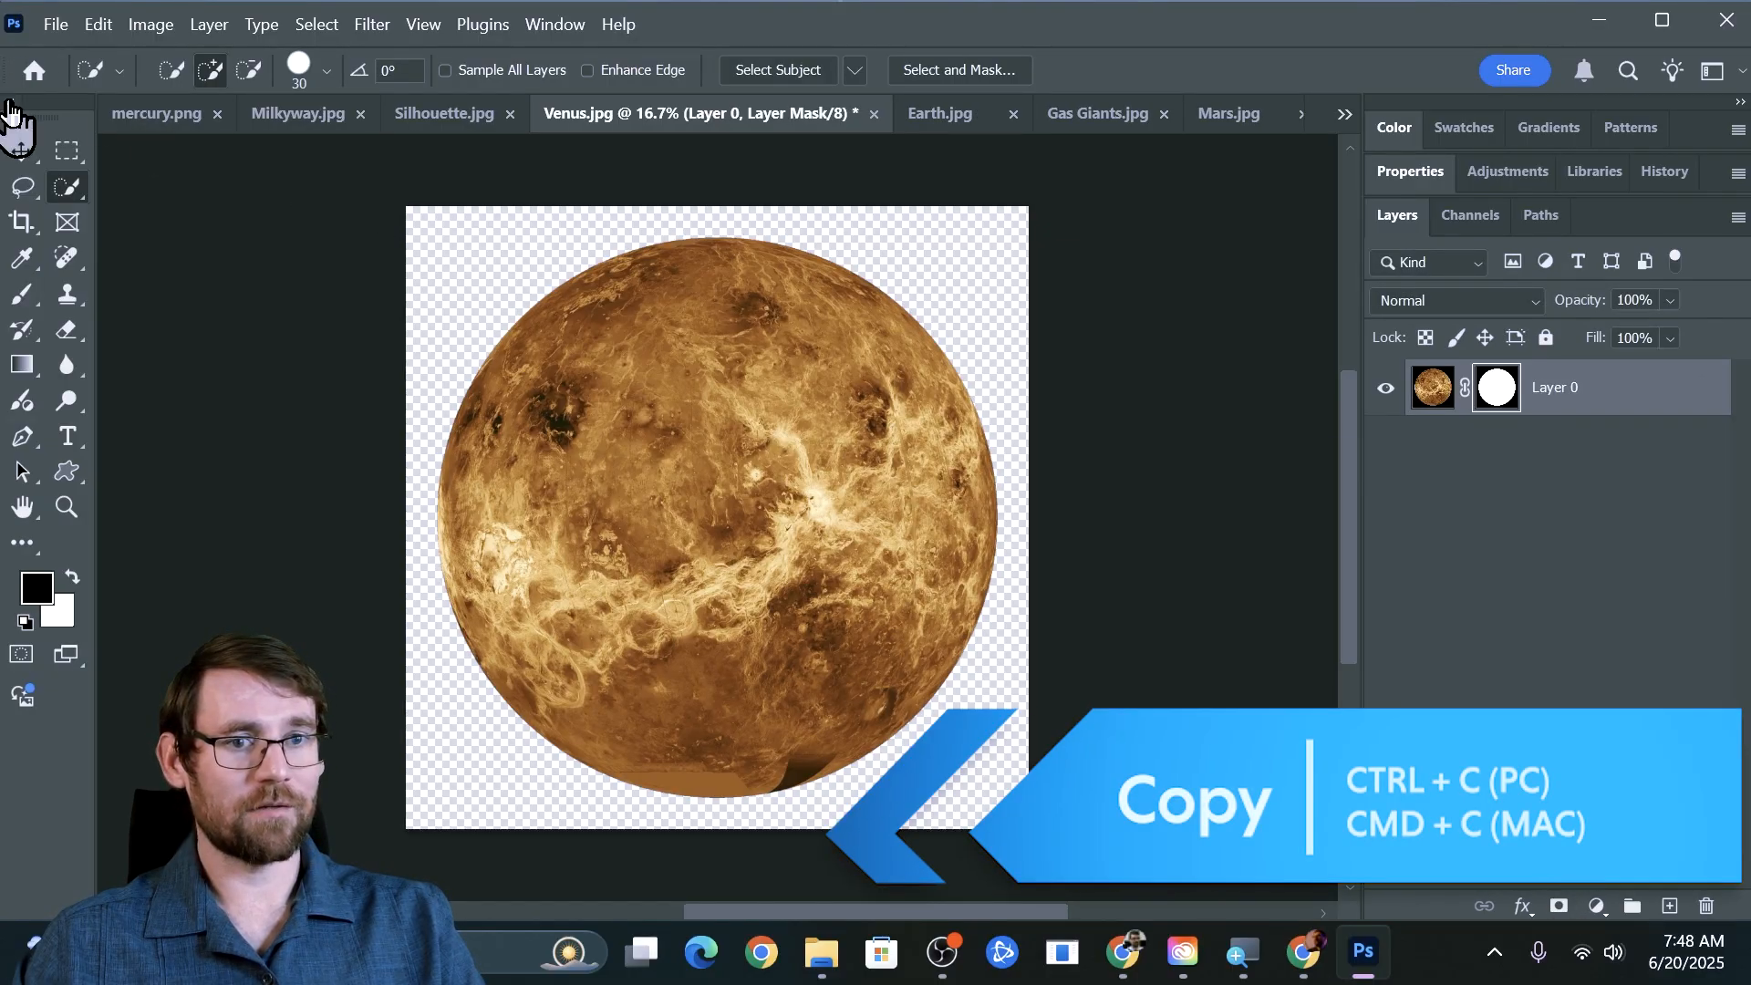
left_click(23, 153)
left_click(444, 116)
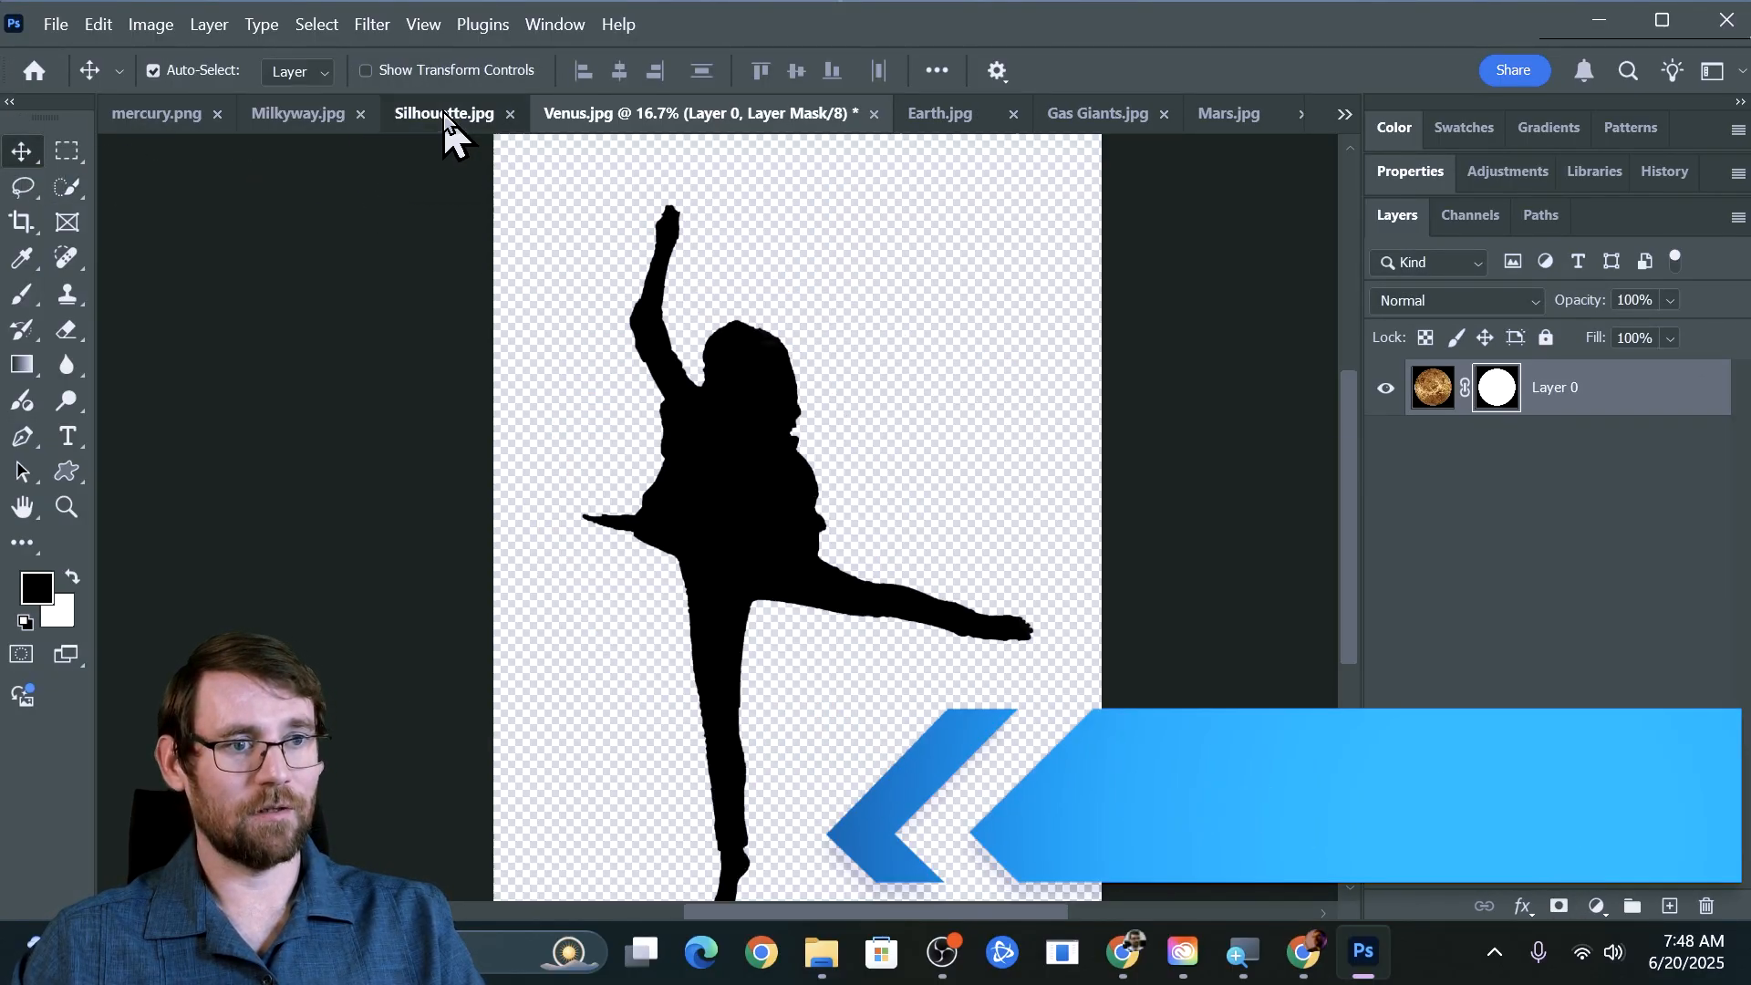
left_click(303, 128)
key("ctrl+v")
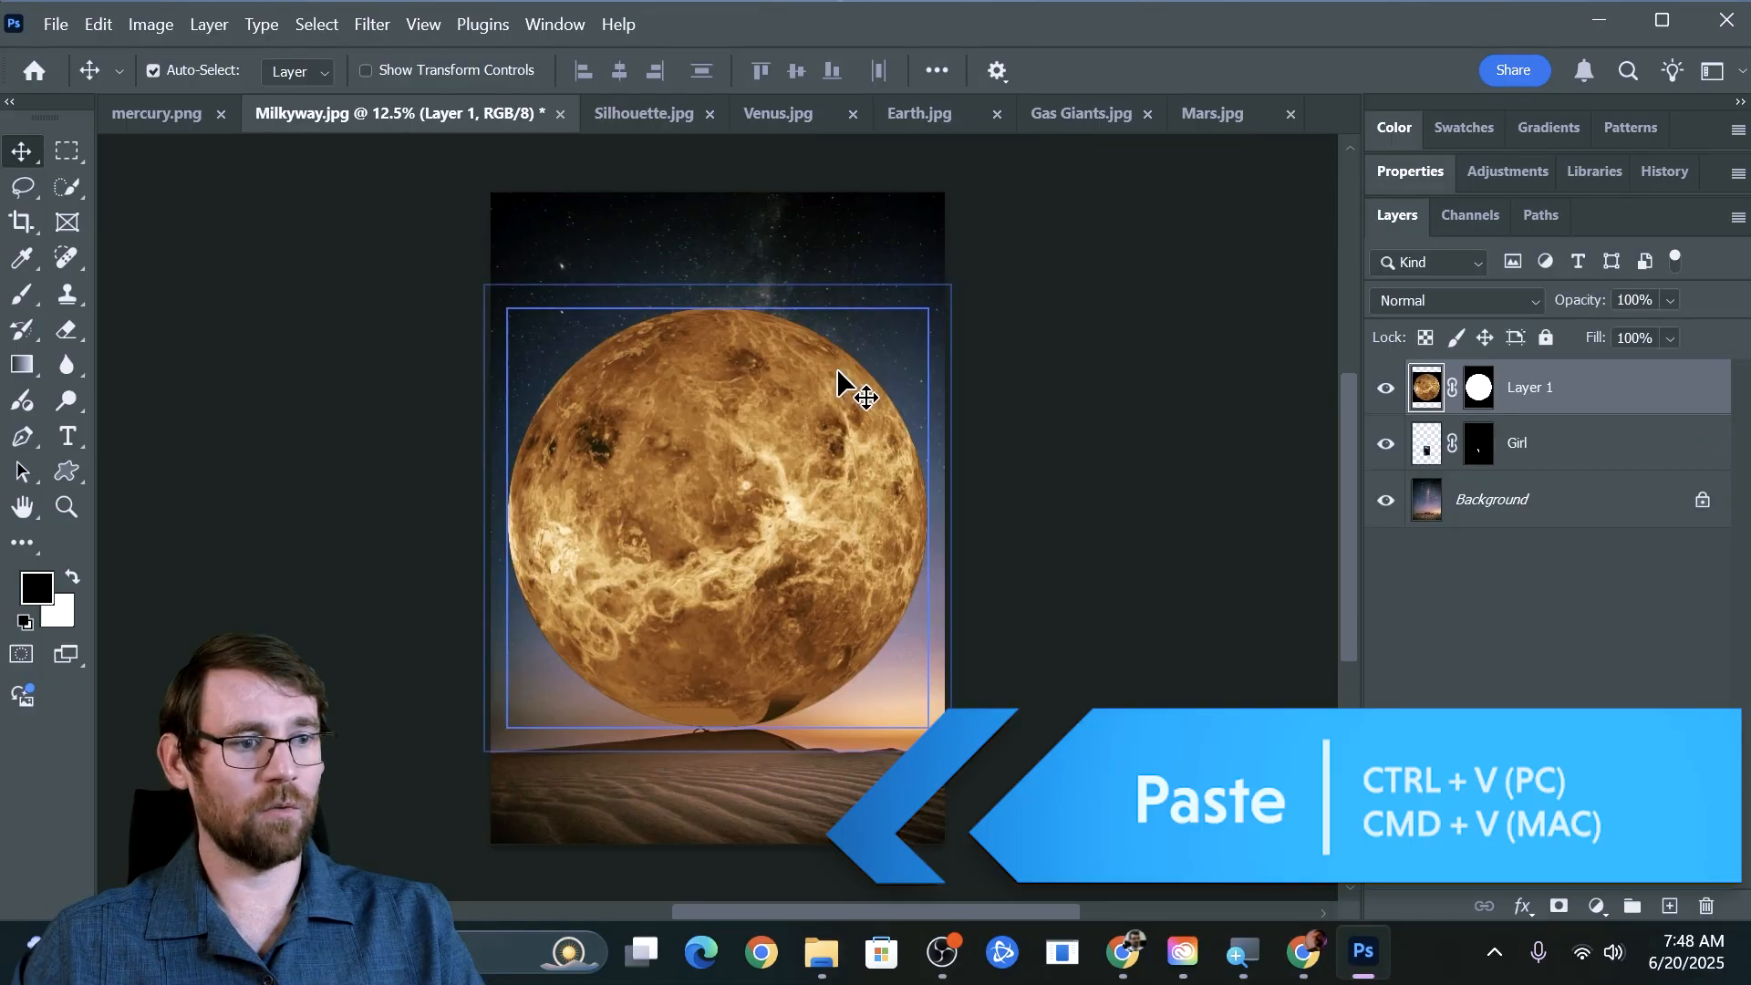
Scale the Venus layer down to a small planet with Free Transform and place it above the dancing silhouette.
left_click_drag(772, 492, 775, 371)
key("ctrl+t")
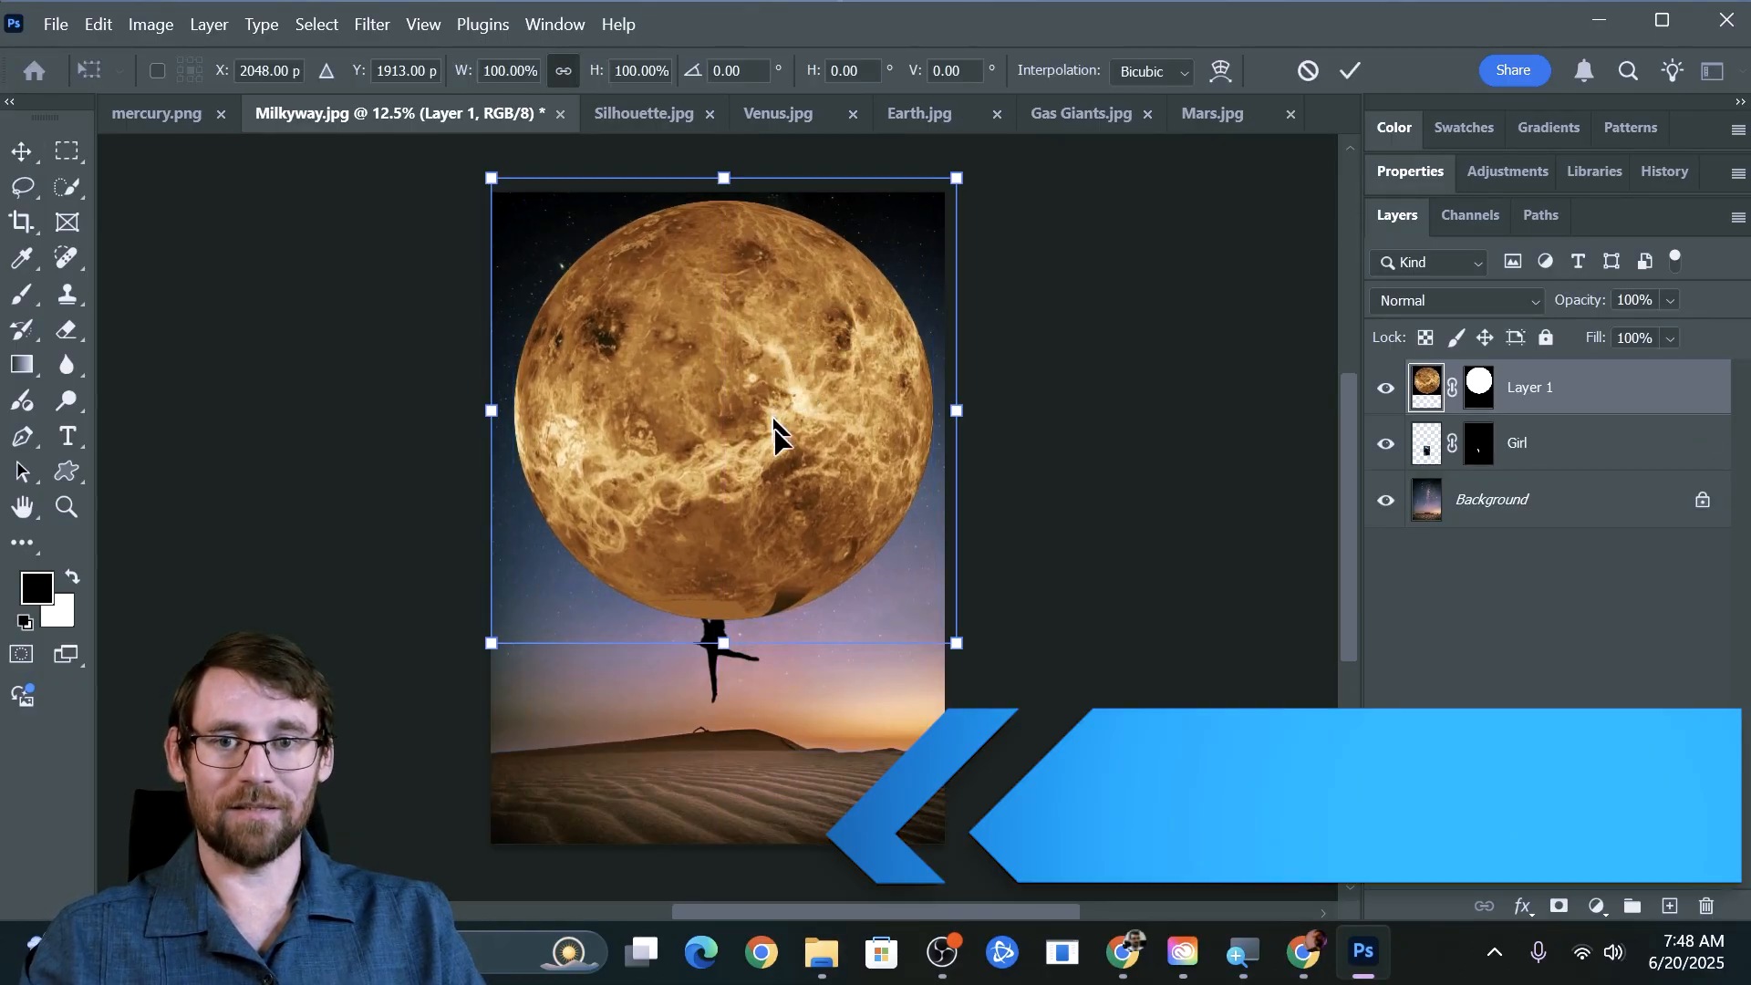
left_click_drag(723, 643, 697, 476)
key("Return")
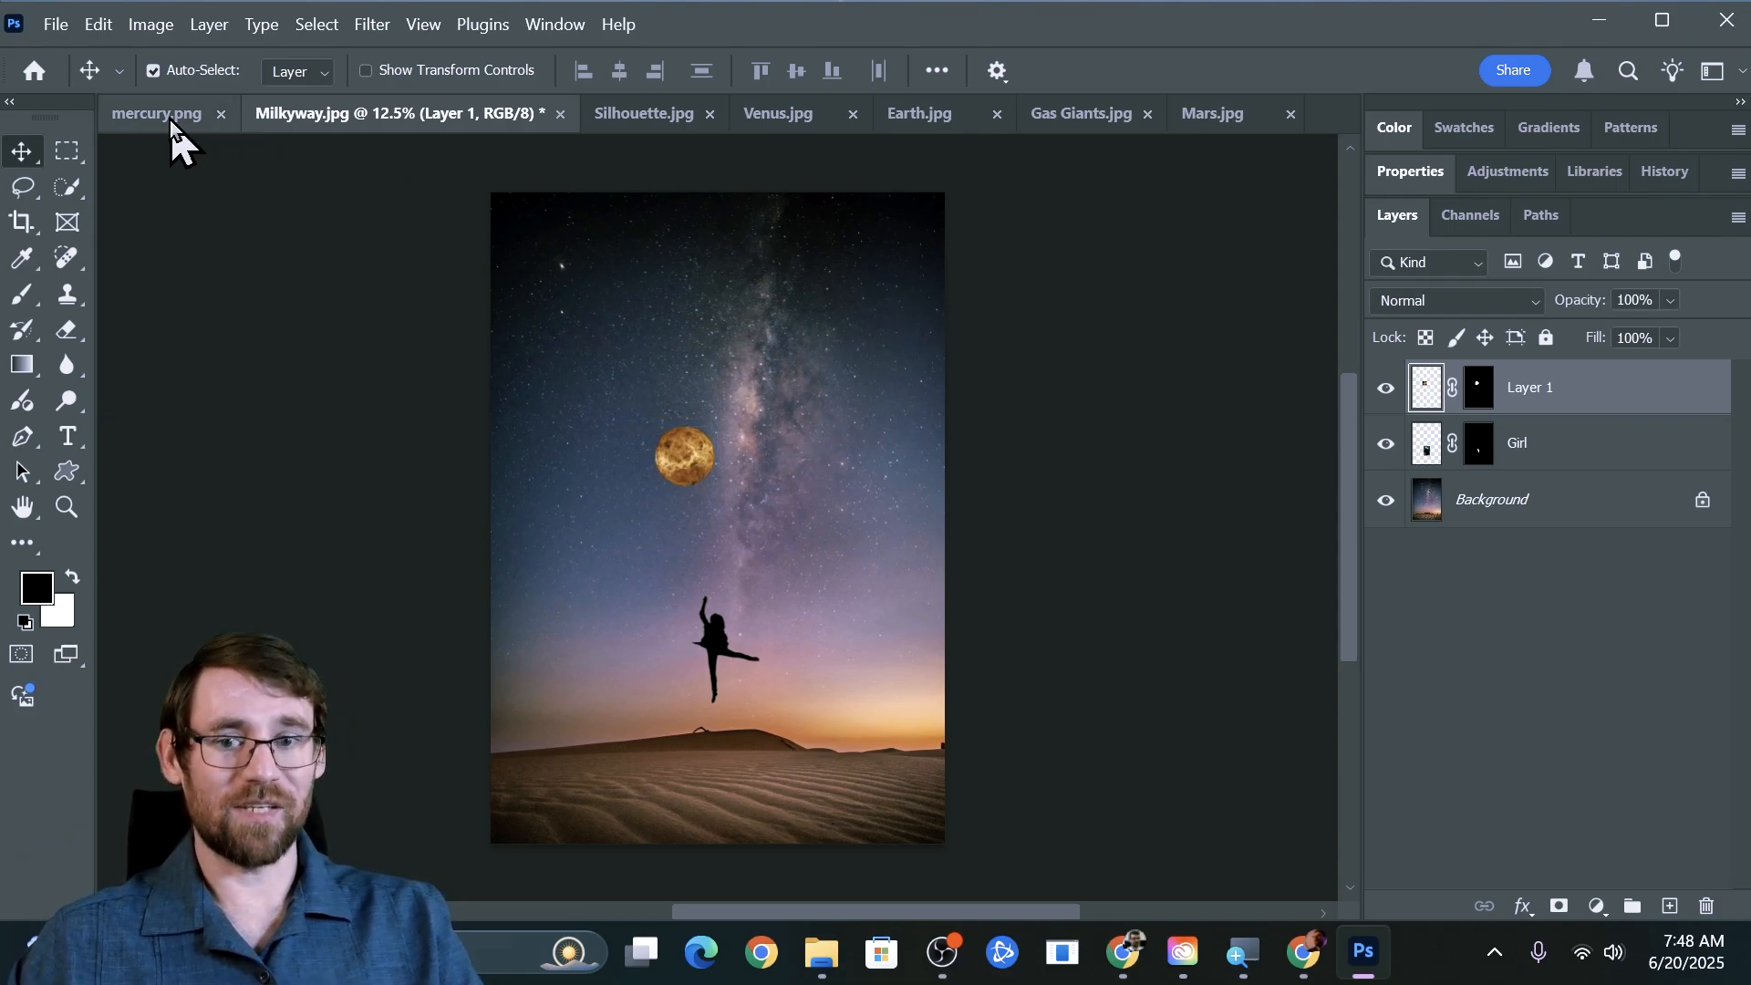
Select the planet disc in Mars.jpg with the Quick Selection tool, subtract the black background from the selection, and deselect everything.
left_click(1221, 115)
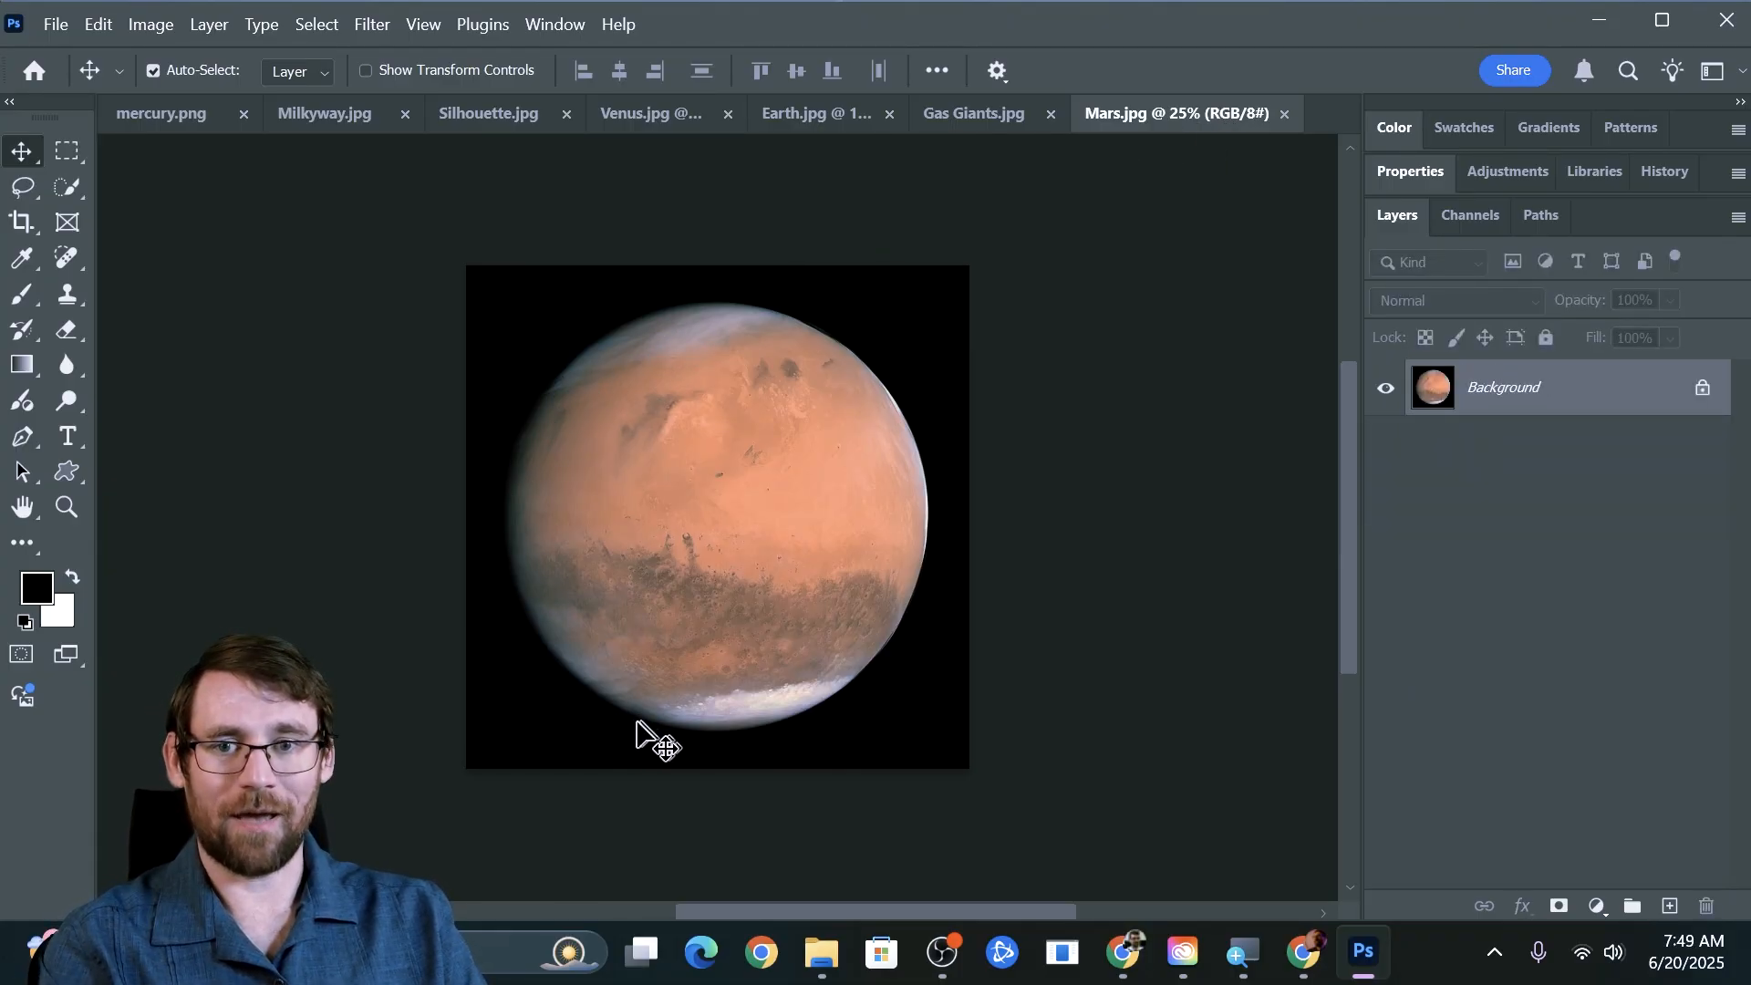
left_click(68, 189)
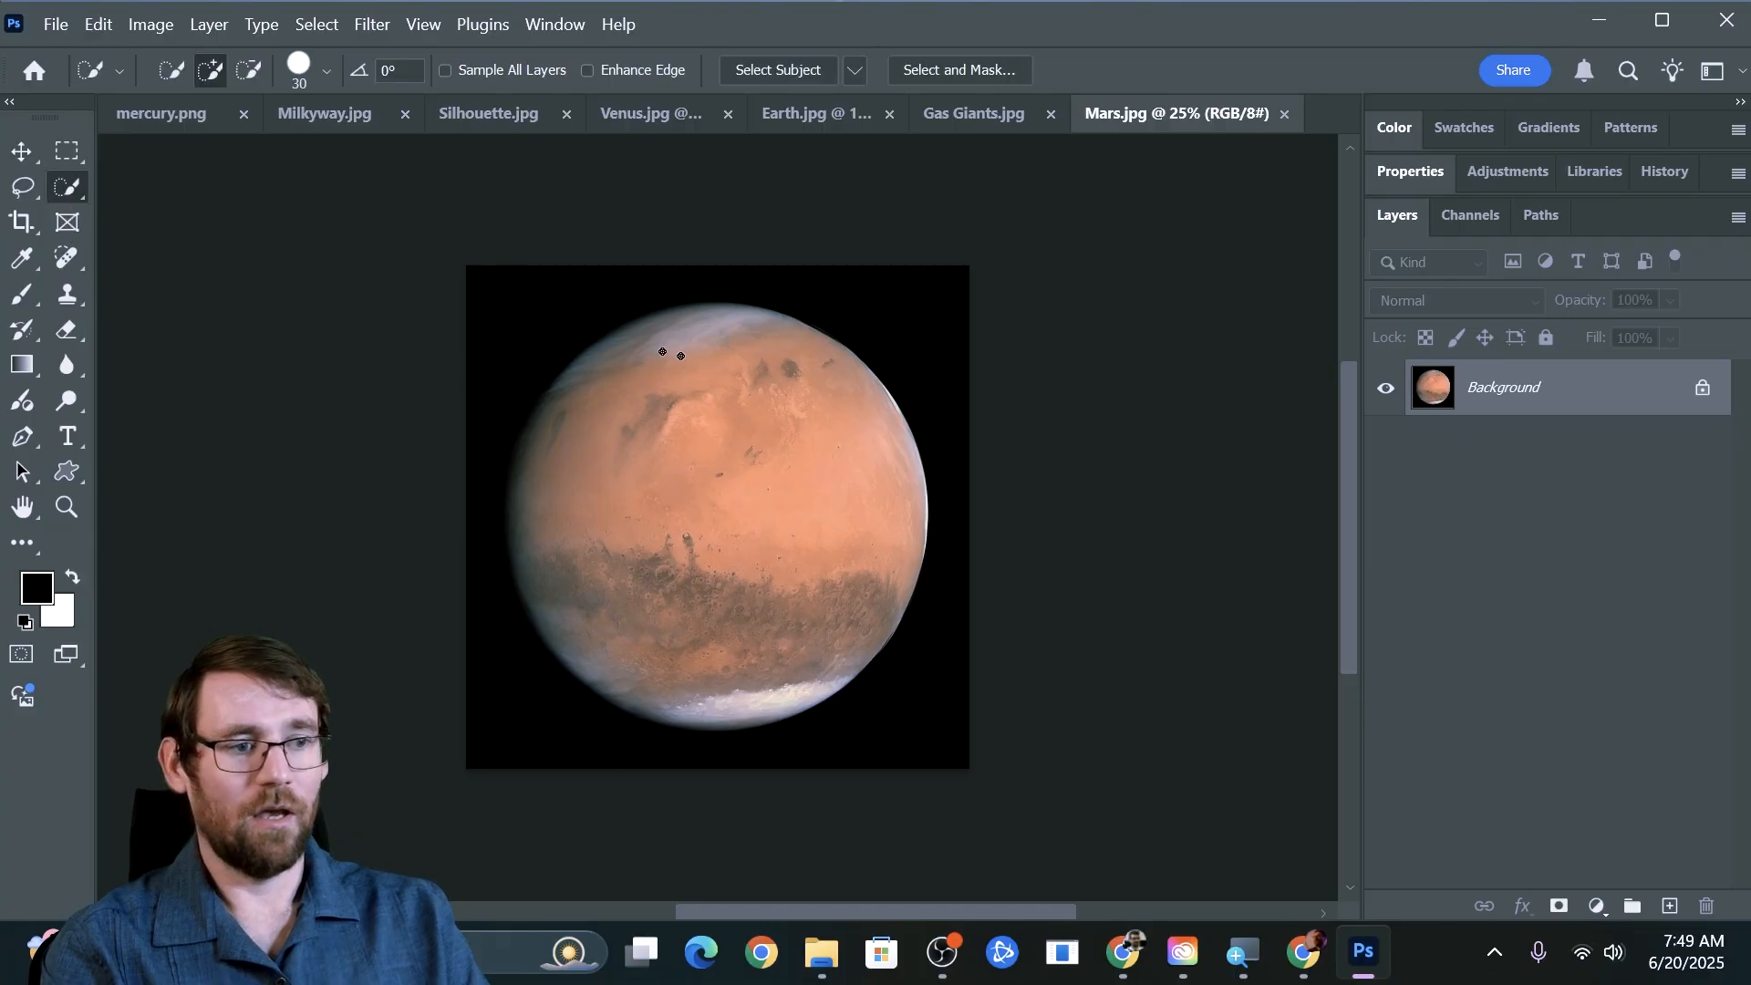
left_click_drag(848, 519, 826, 571)
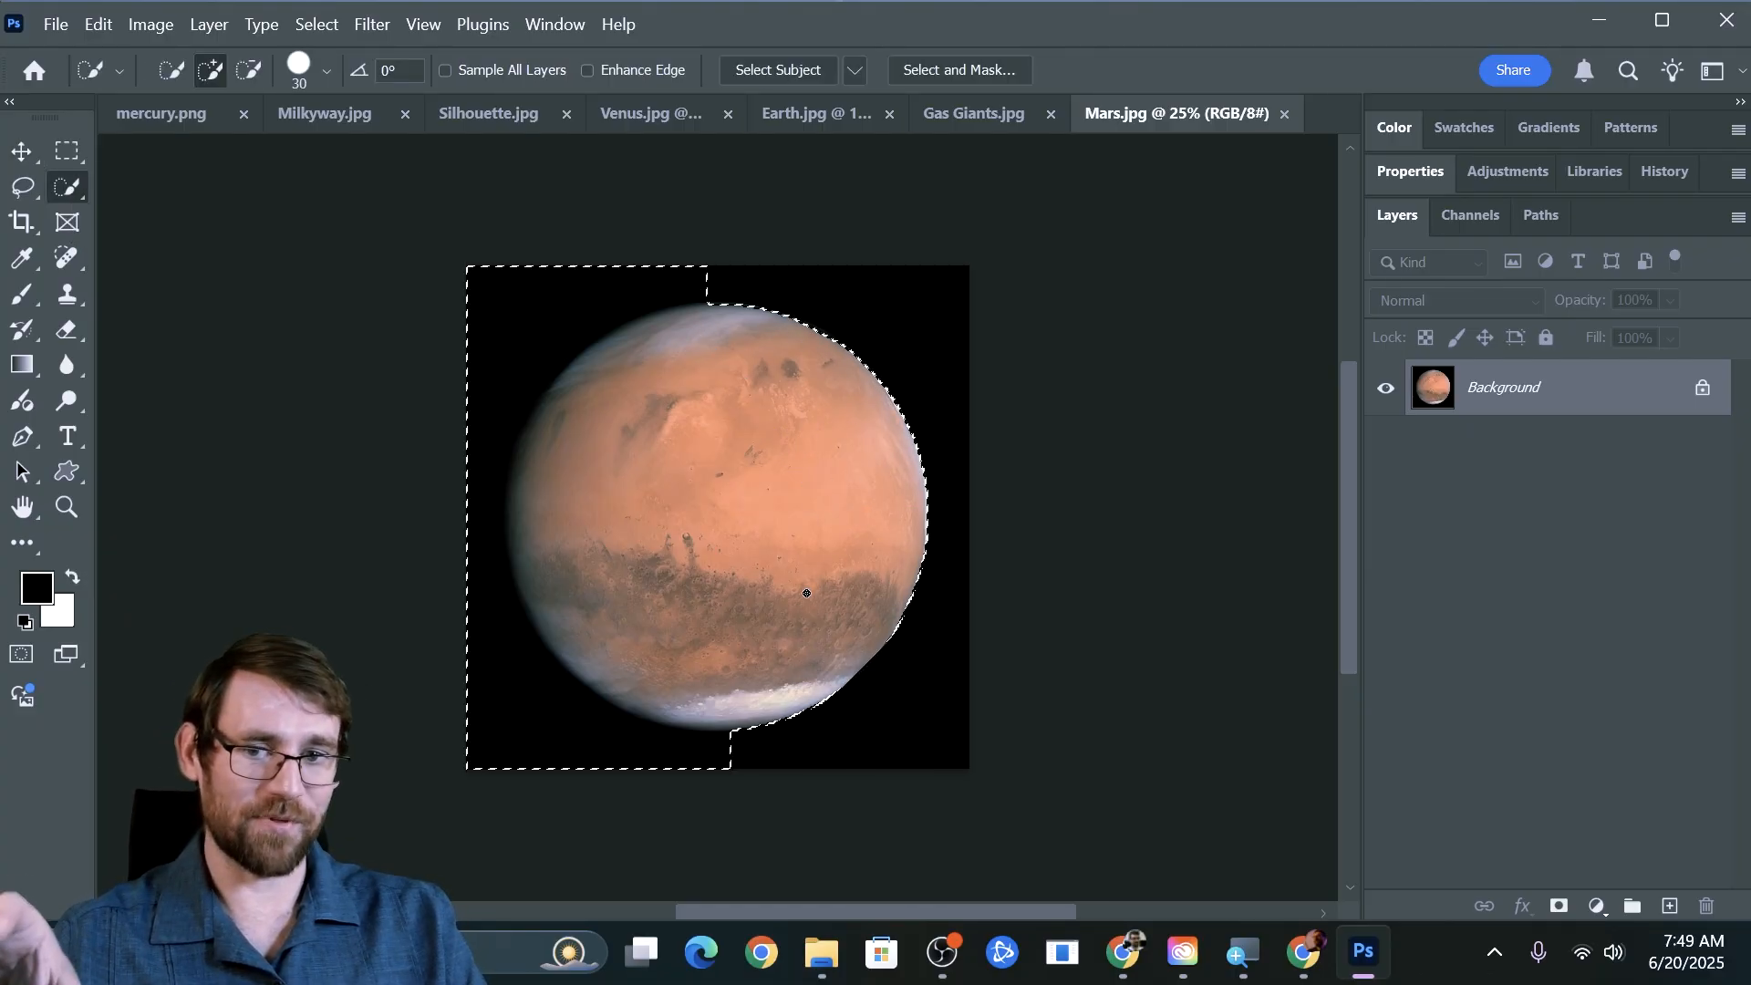
mouse_move(778, 726)
left_mouse_down()
mouse_move(754, 742)
mouse_move(684, 731)
left_mouse_up()
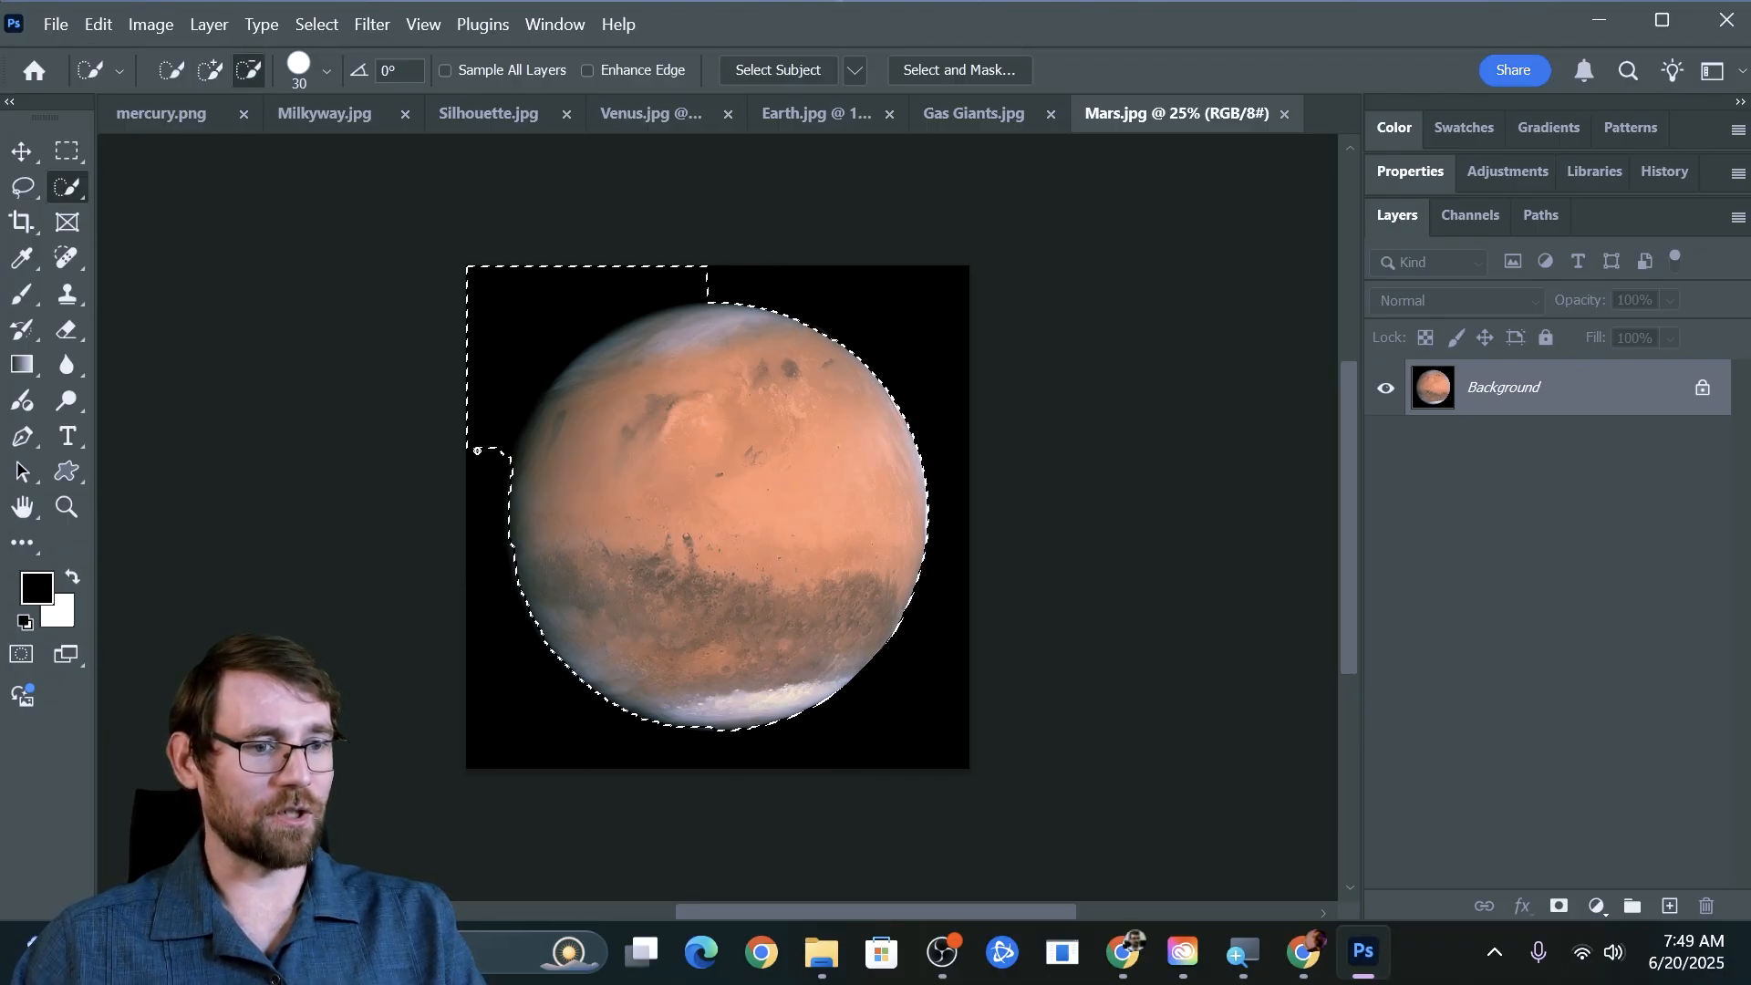
left_click_drag(676, 252, 727, 282)
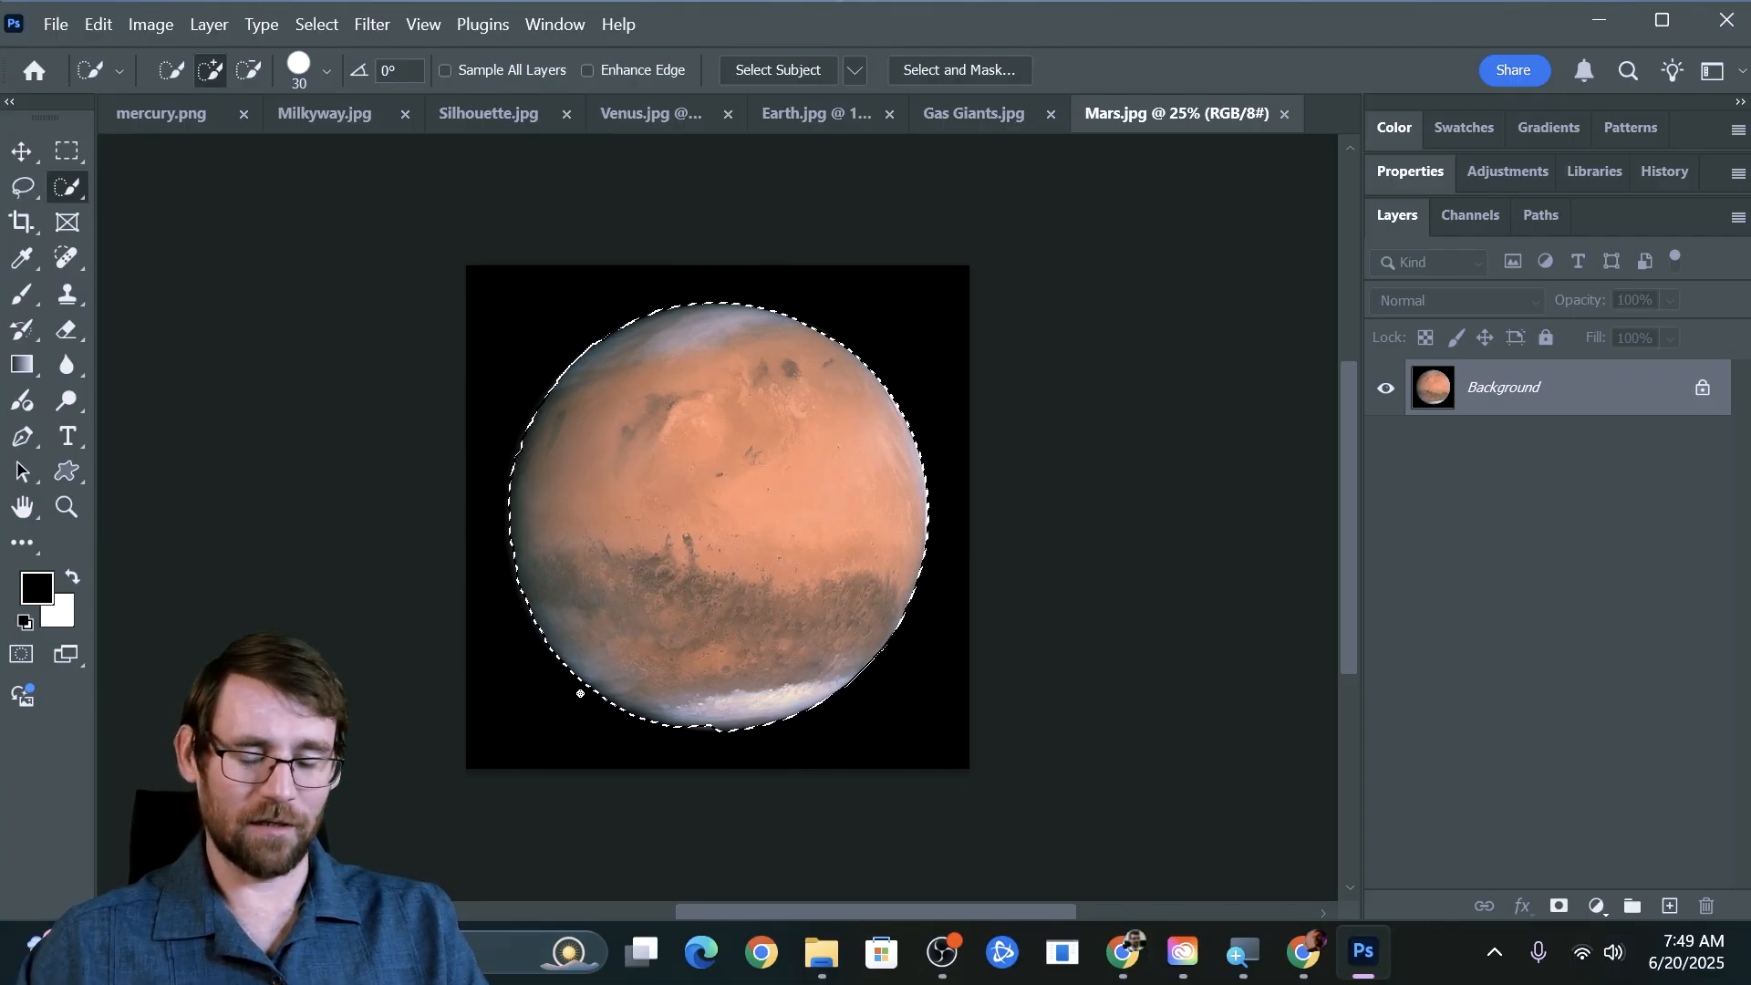
key("ctrl+d")
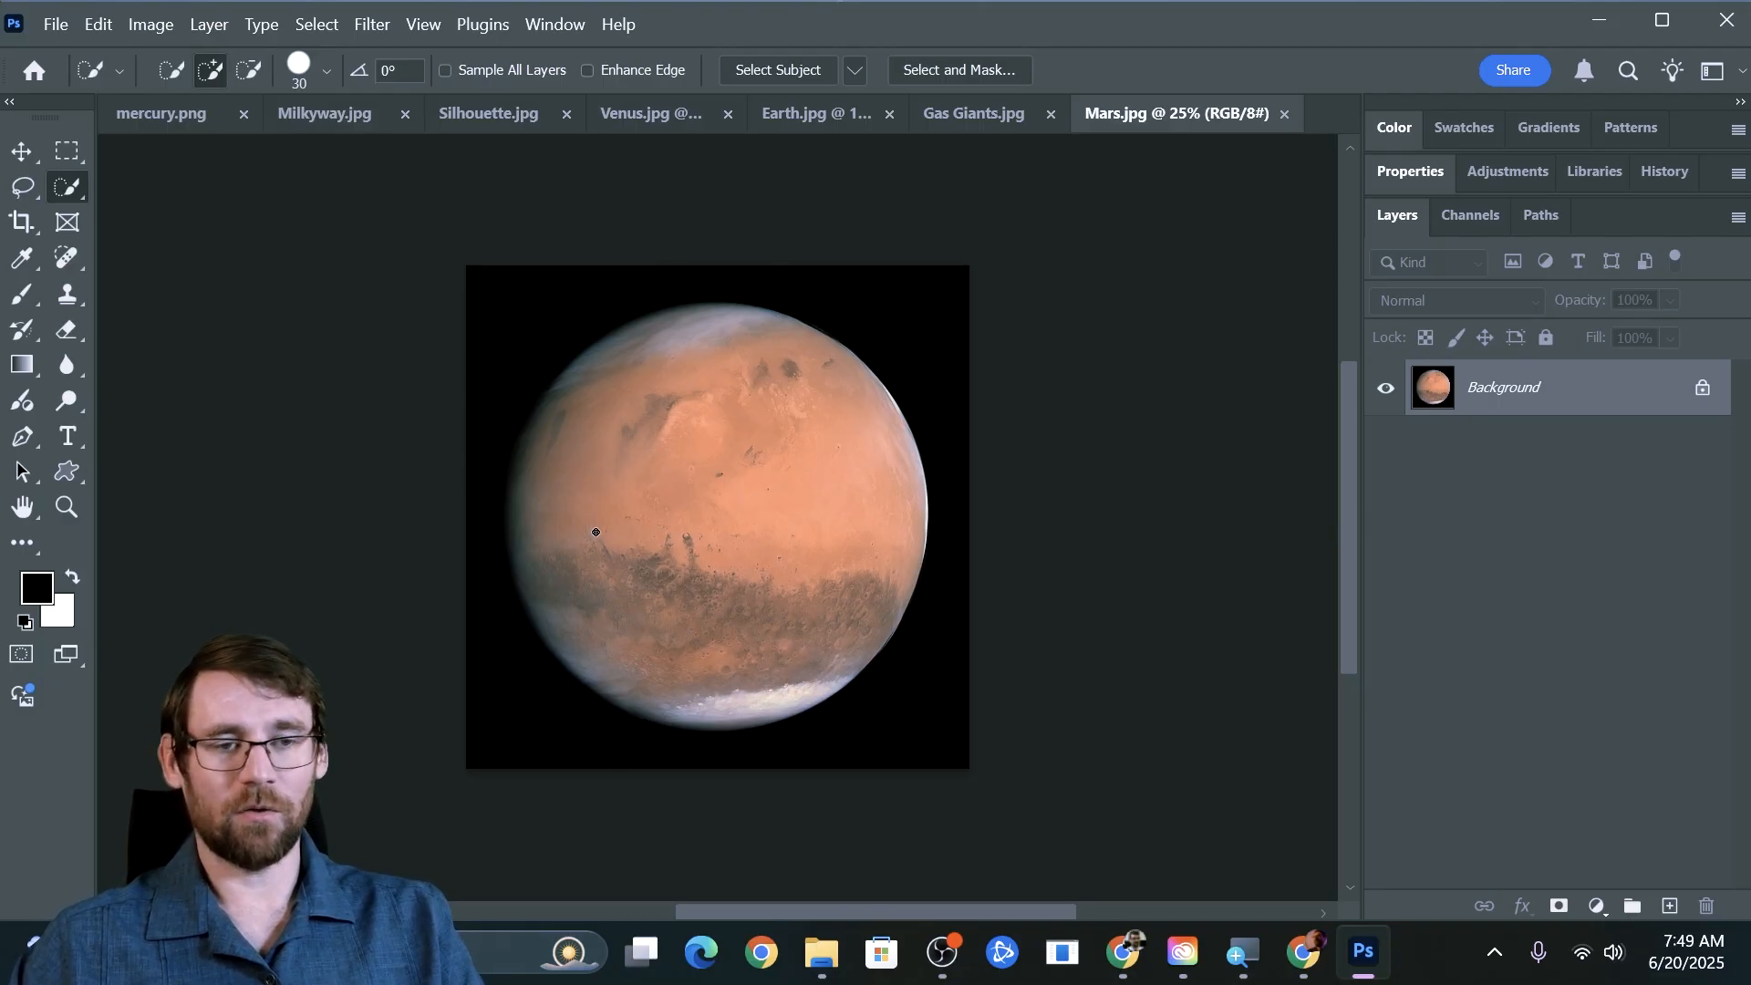
Fit a circular Elliptical Marquee selection around the Mars disc and turn it into a layer mask that hides the background.
left_click(58, 153)
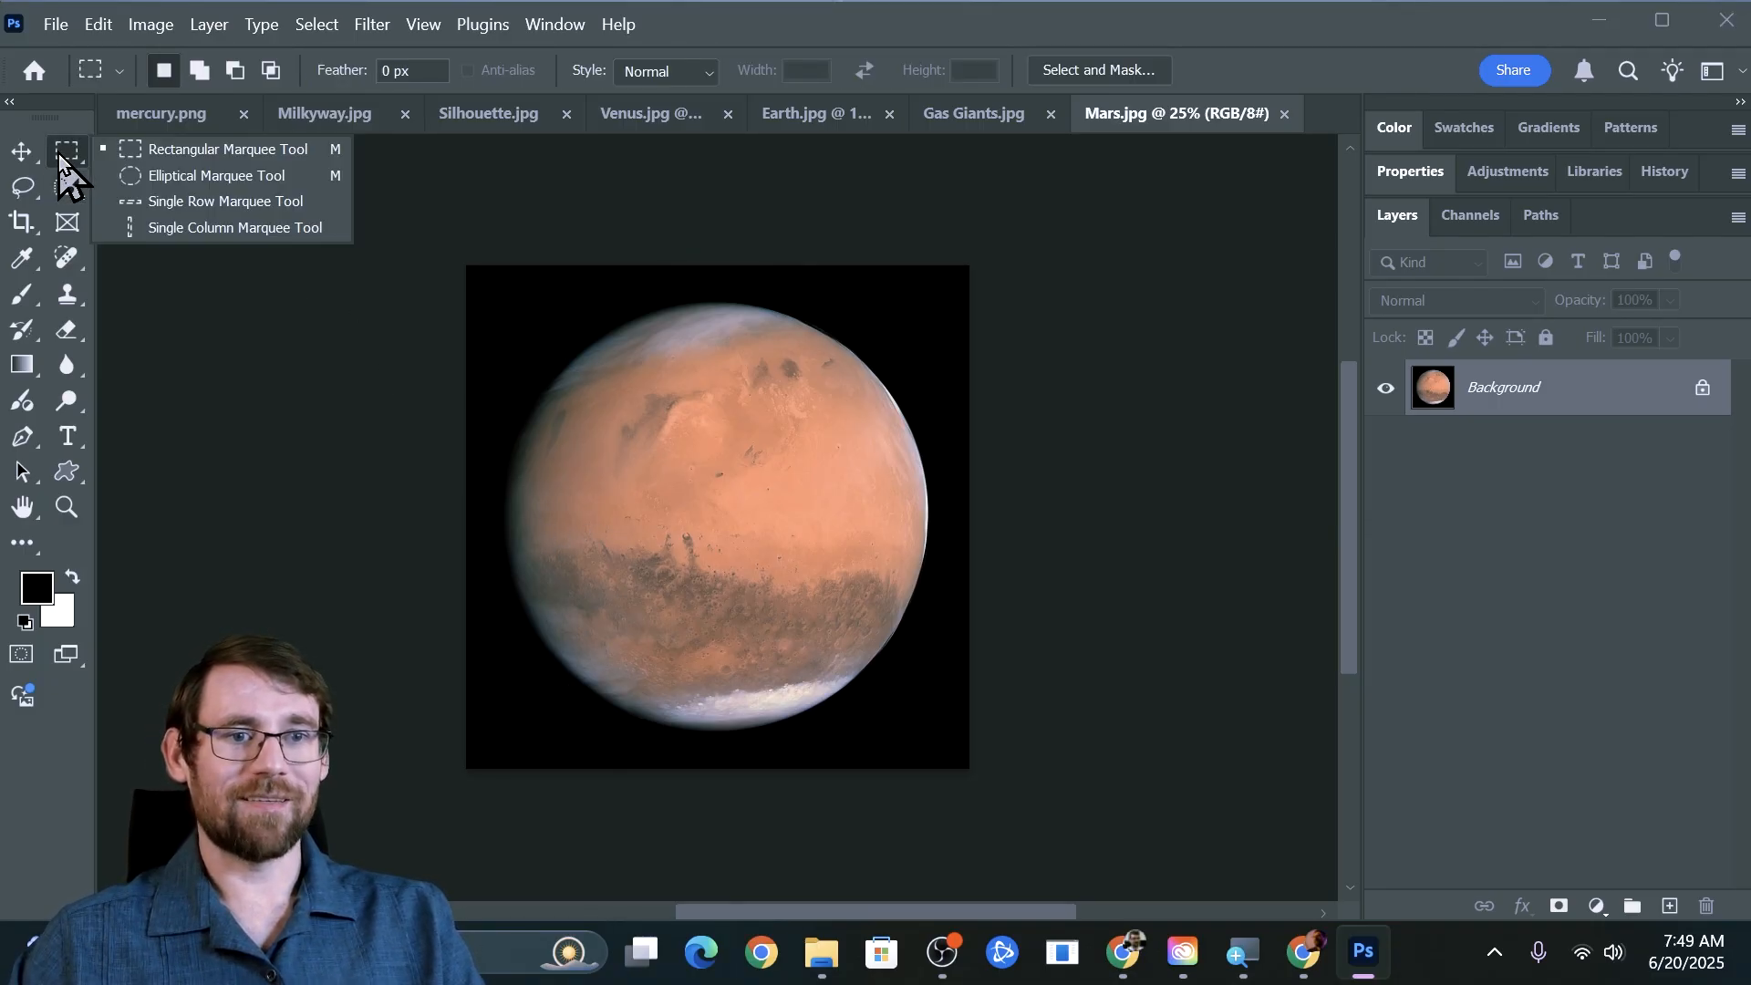
left_click(207, 178)
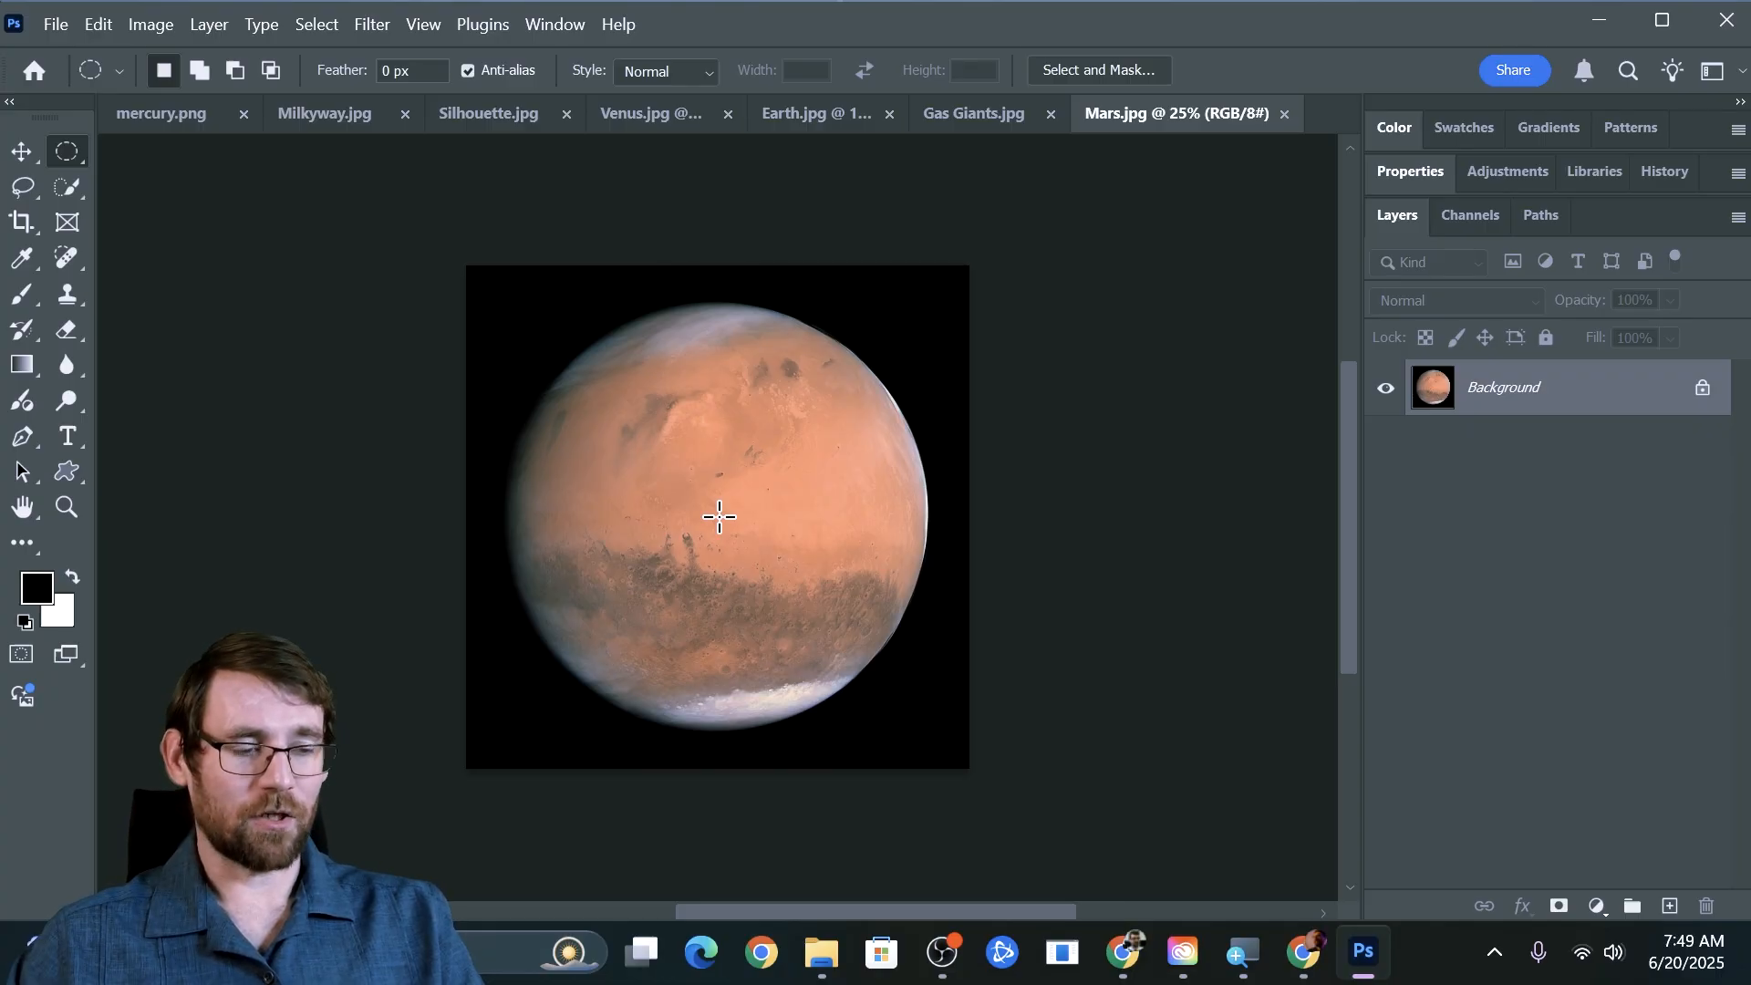
left_click_drag(720, 516, 1134, 725)
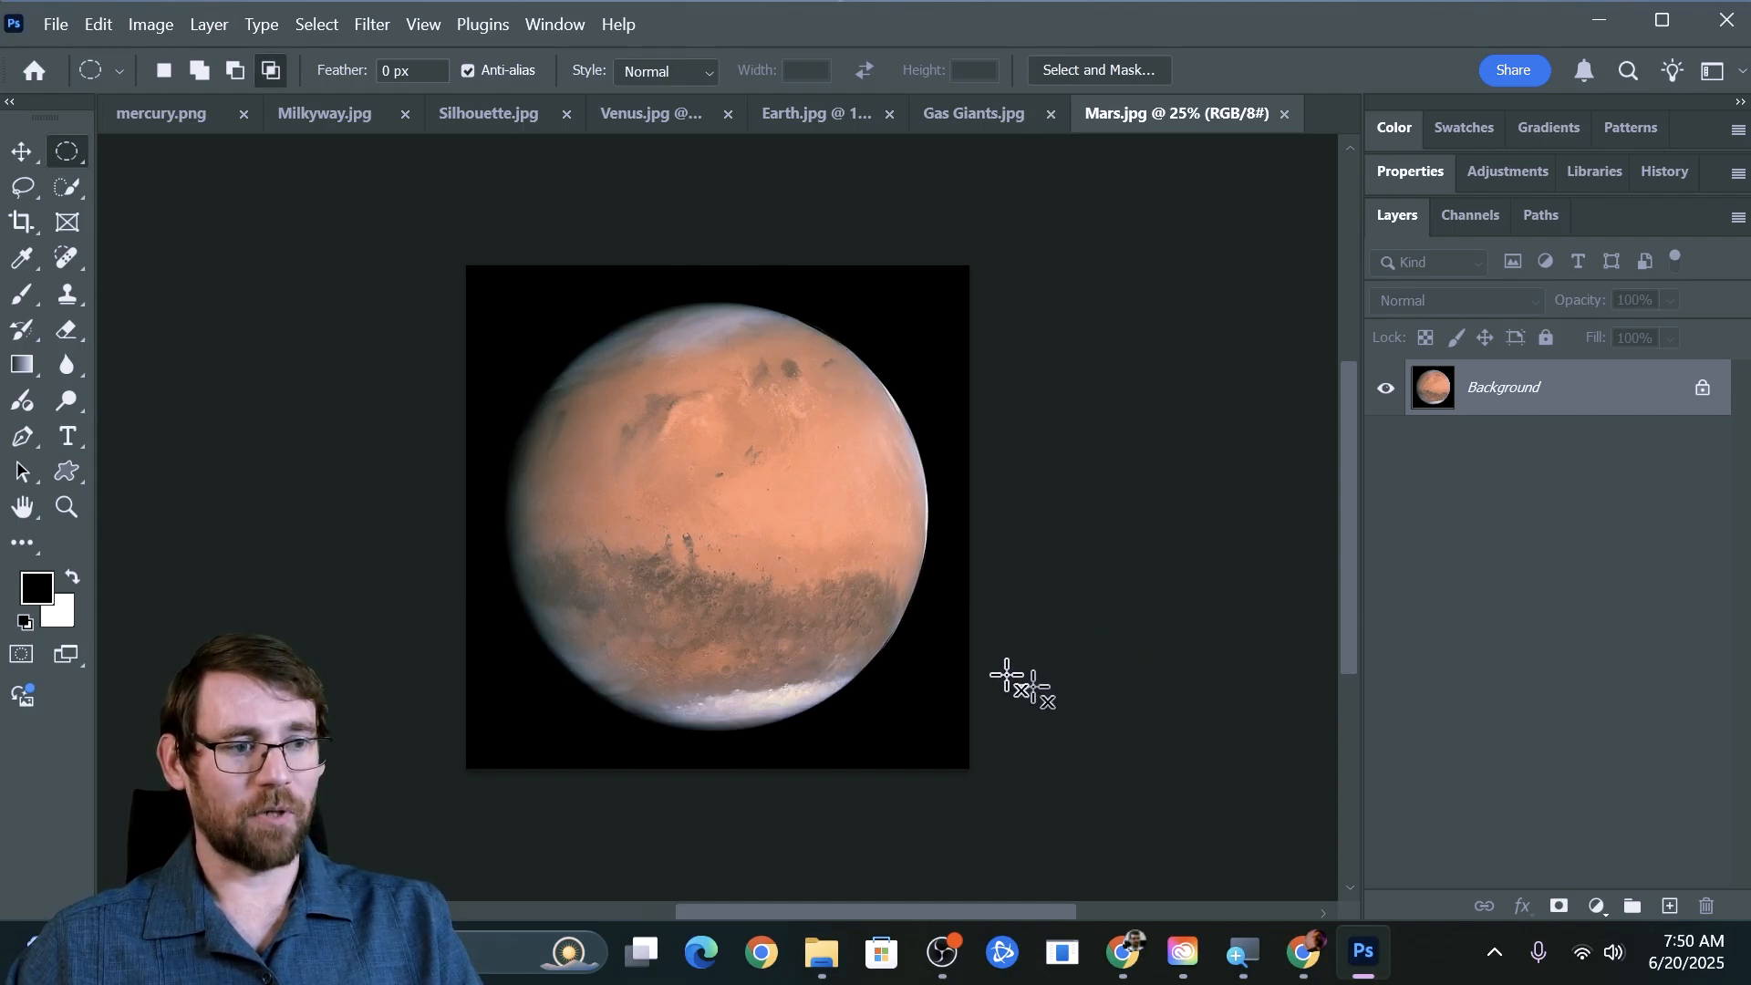
left_click_drag(830, 555, 849, 527)
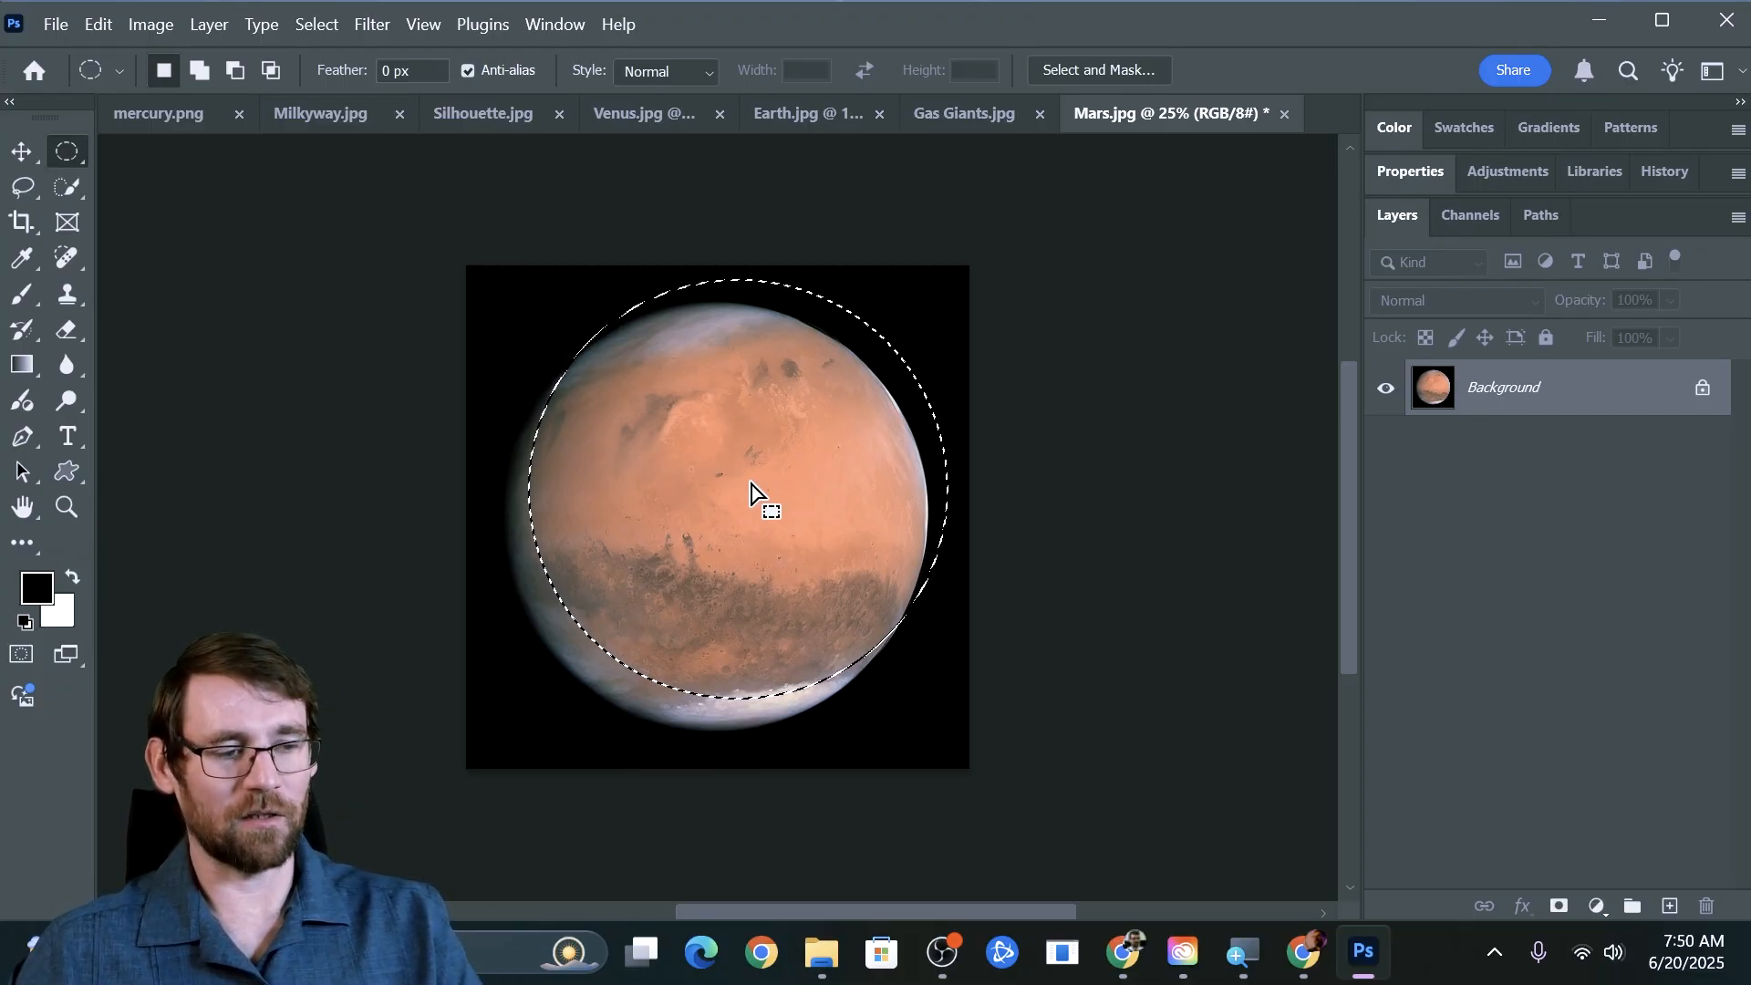
left_click_drag(750, 492, 806, 494)
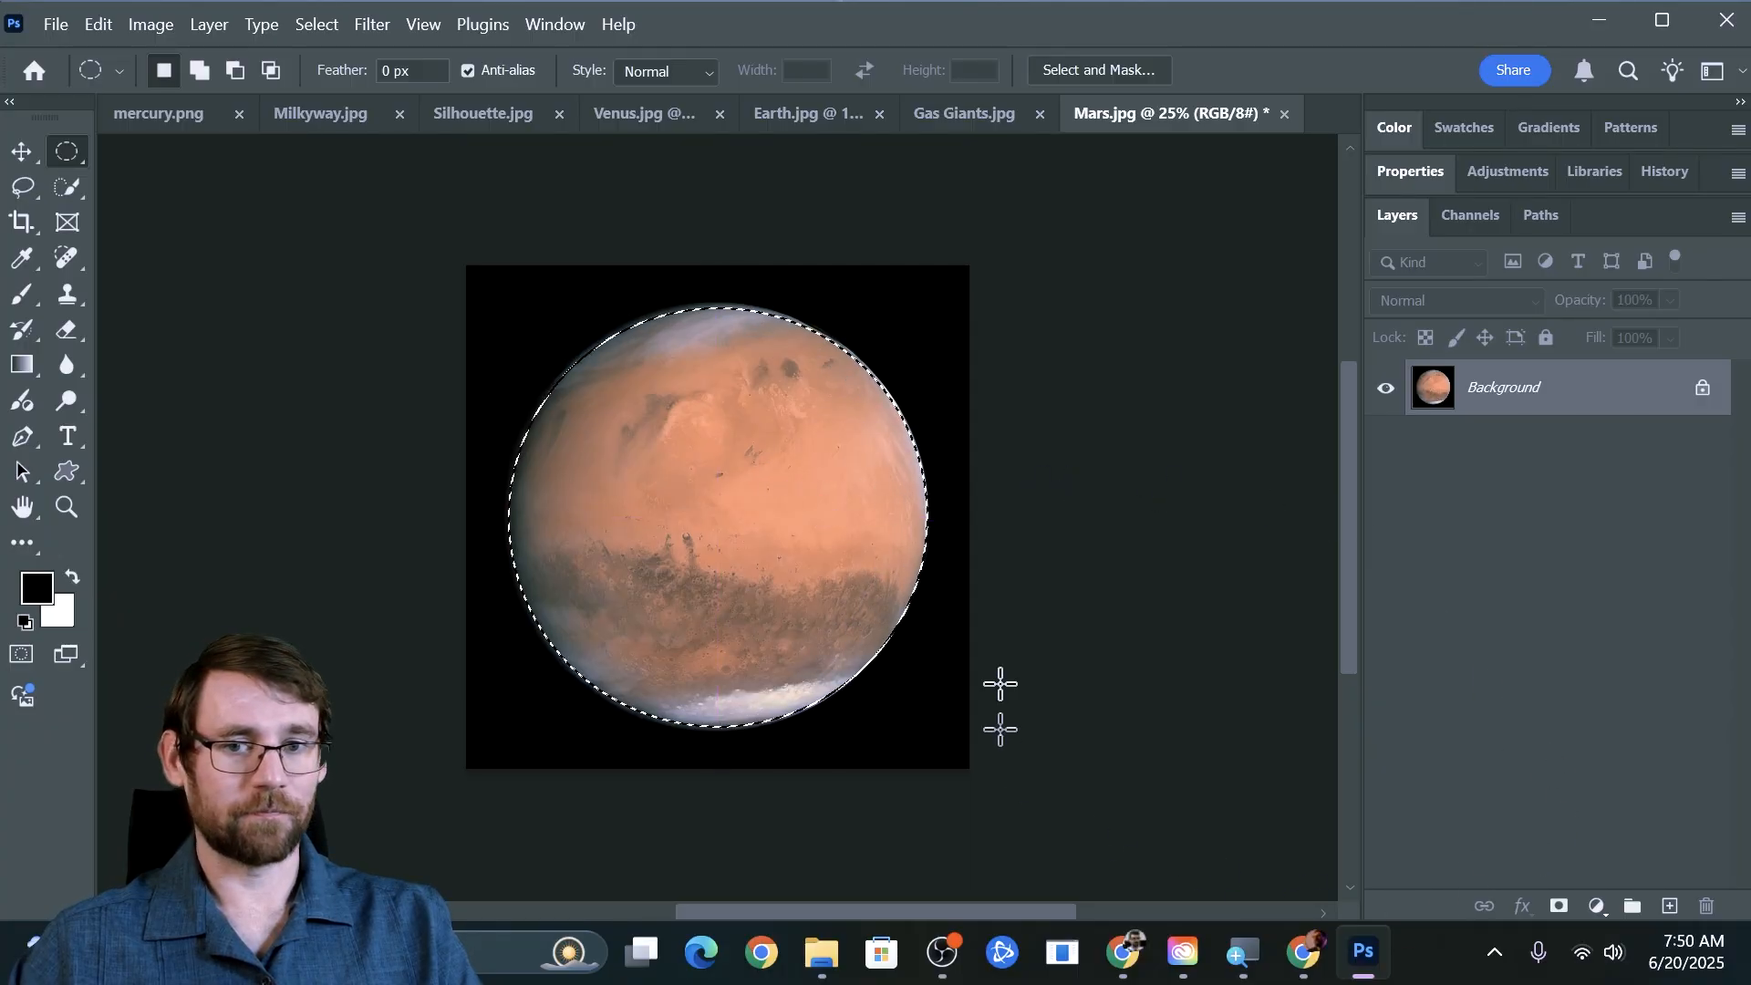
left_click(1559, 908)
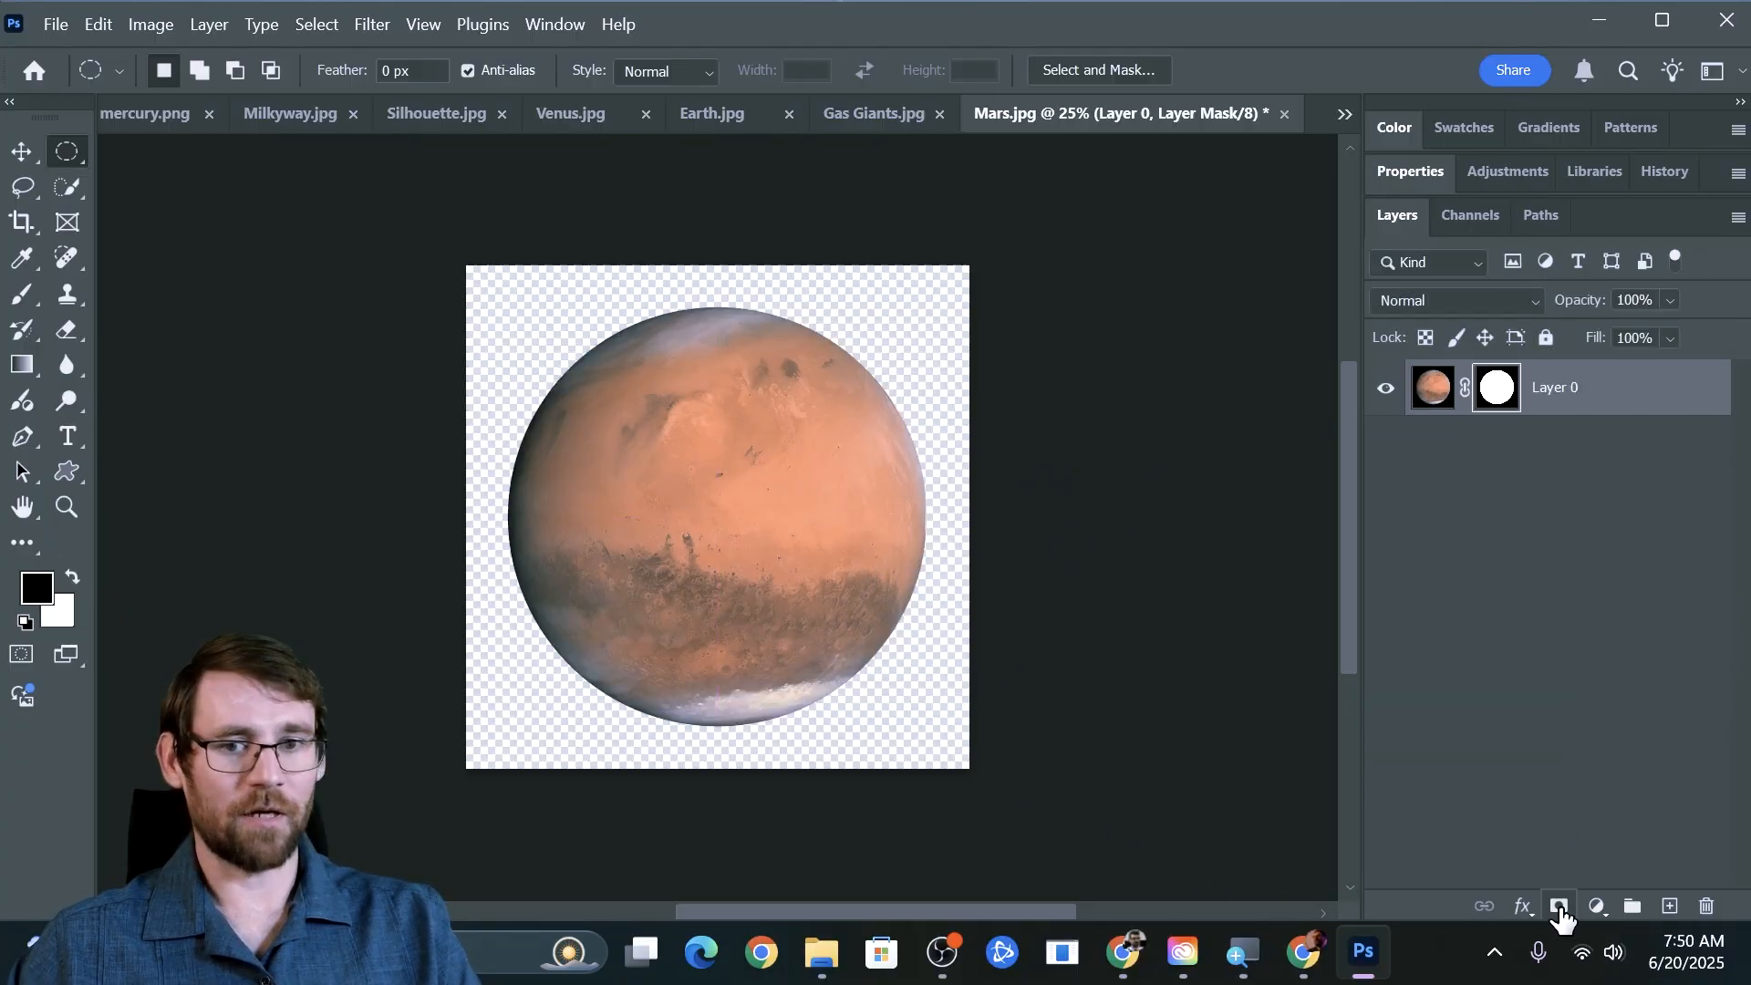
Bring the masked Mars into Milkyway.jpg, scale it down with Free Transform and place it overlapping Venus's upper right edge.
left_click(22, 148)
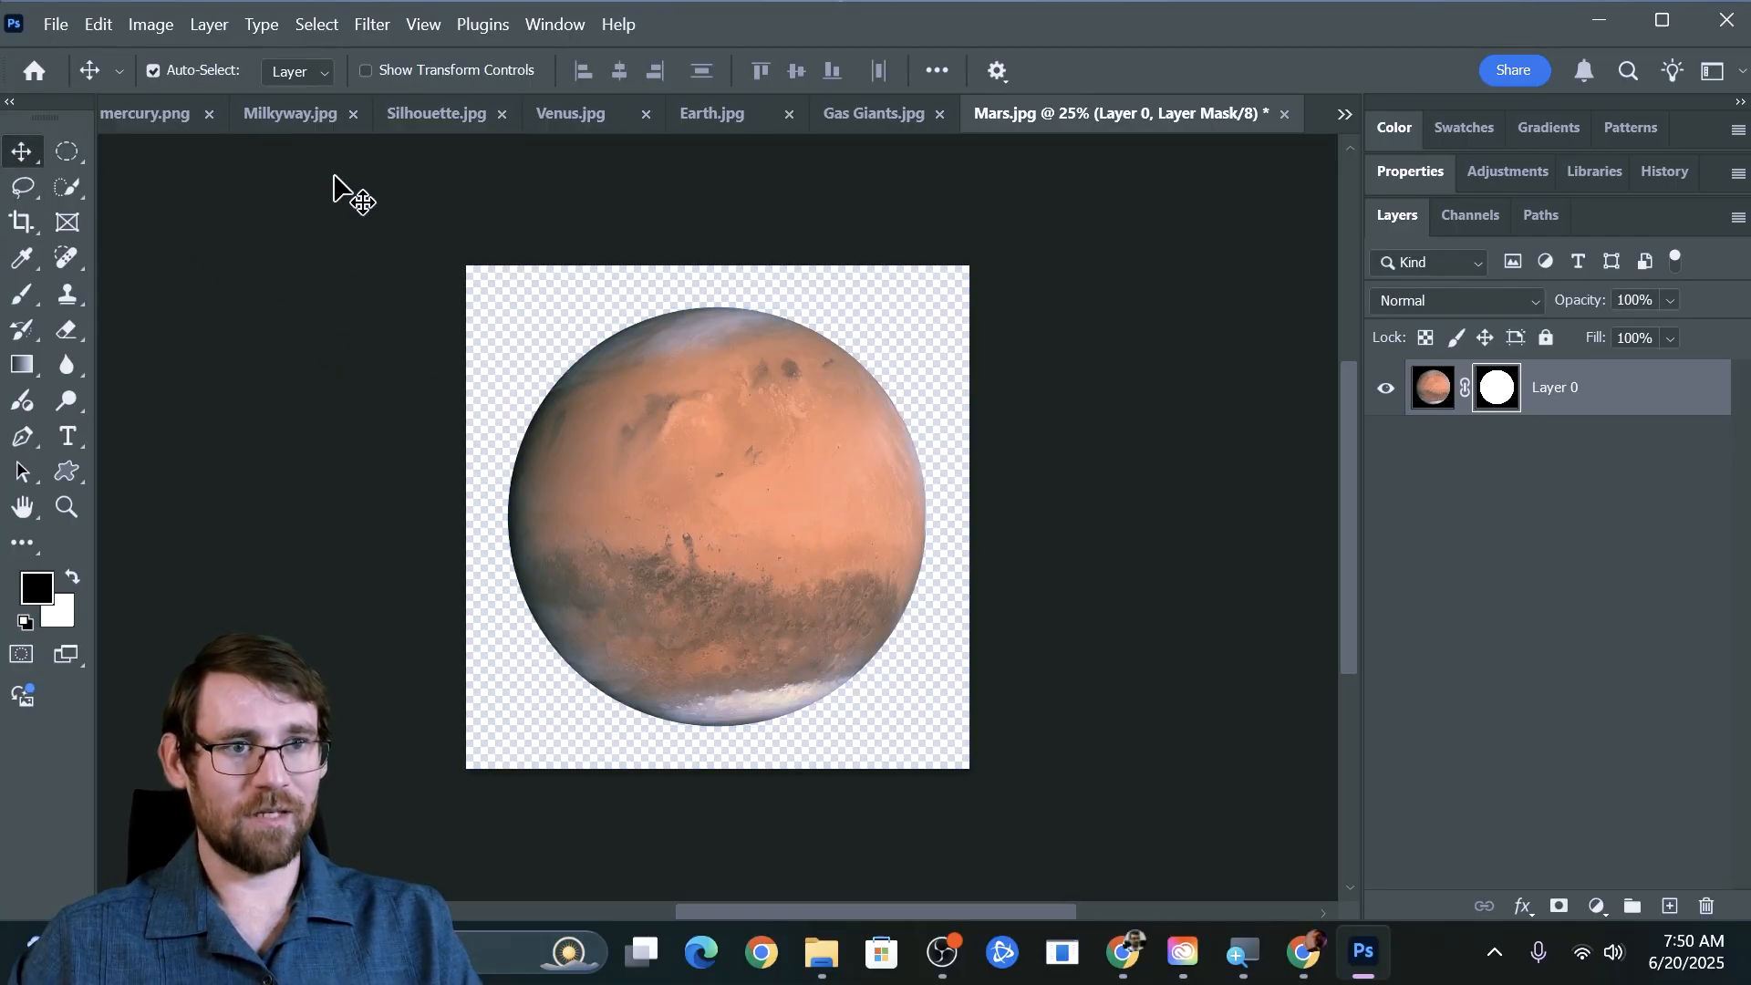
left_click_drag(299, 114, 762, 464)
left_click_drag(739, 543, 764, 438)
key("ctrl+t")
left_click_drag(869, 286, 701, 427)
left_click_drag(693, 520, 736, 446)
key("Return")
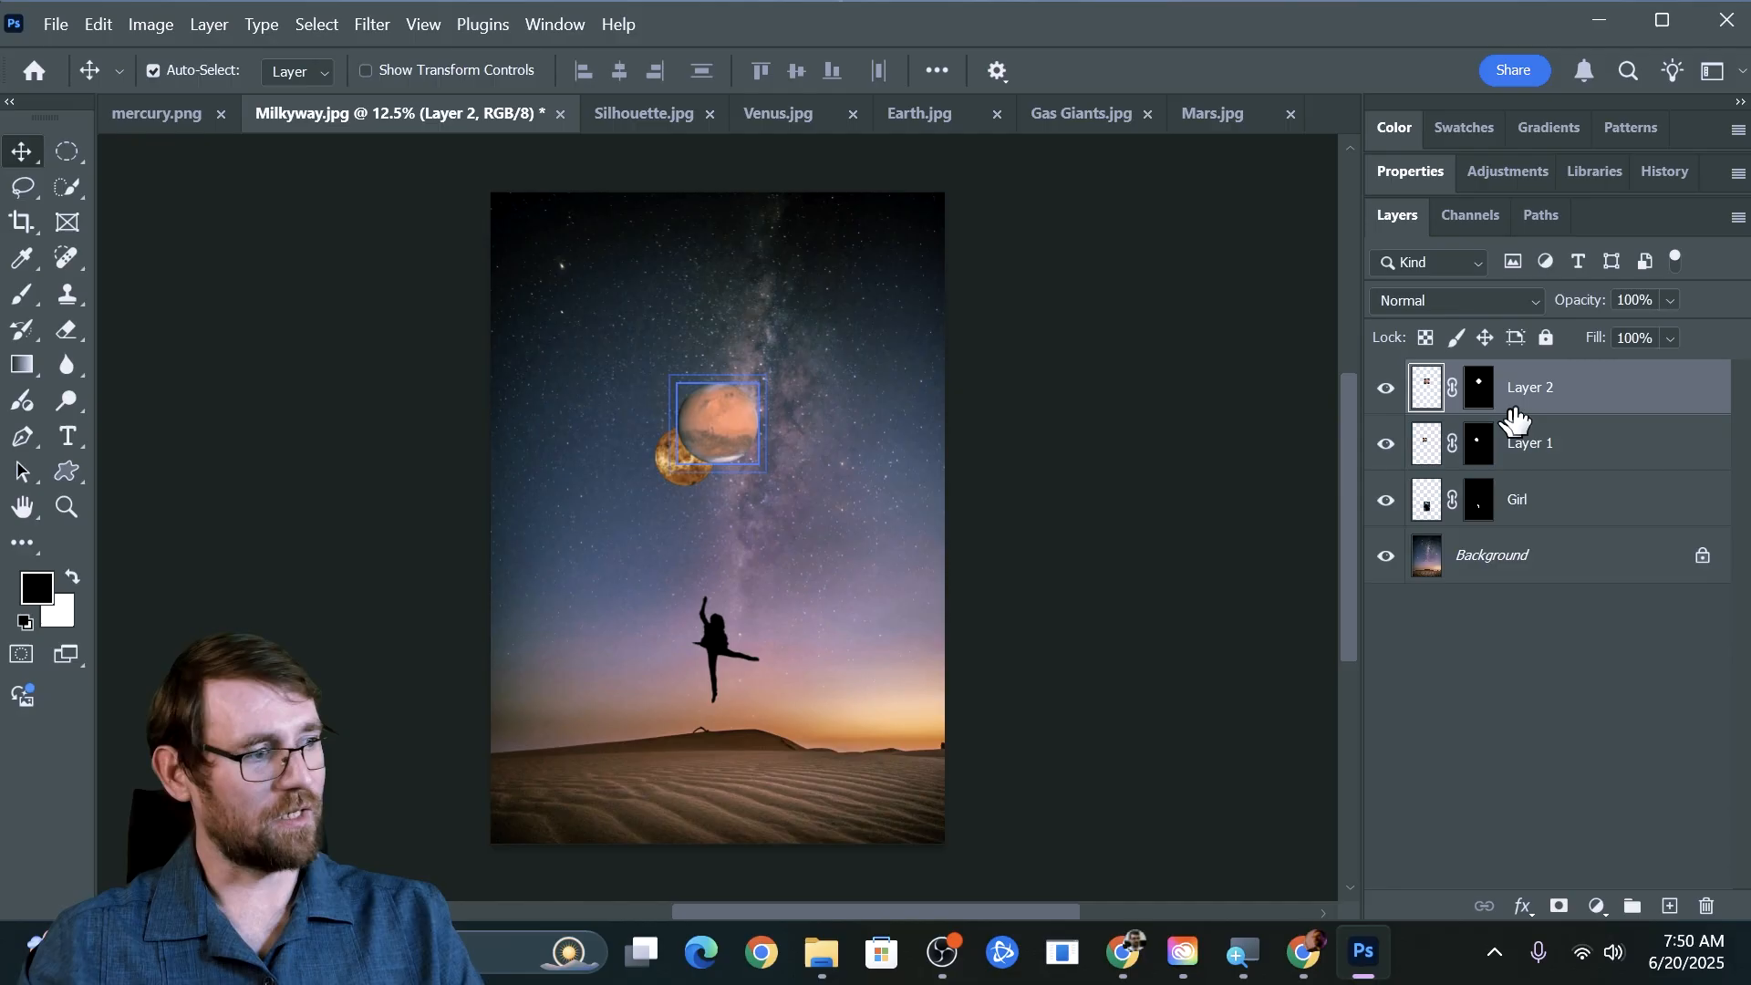
left_click(1538, 435)
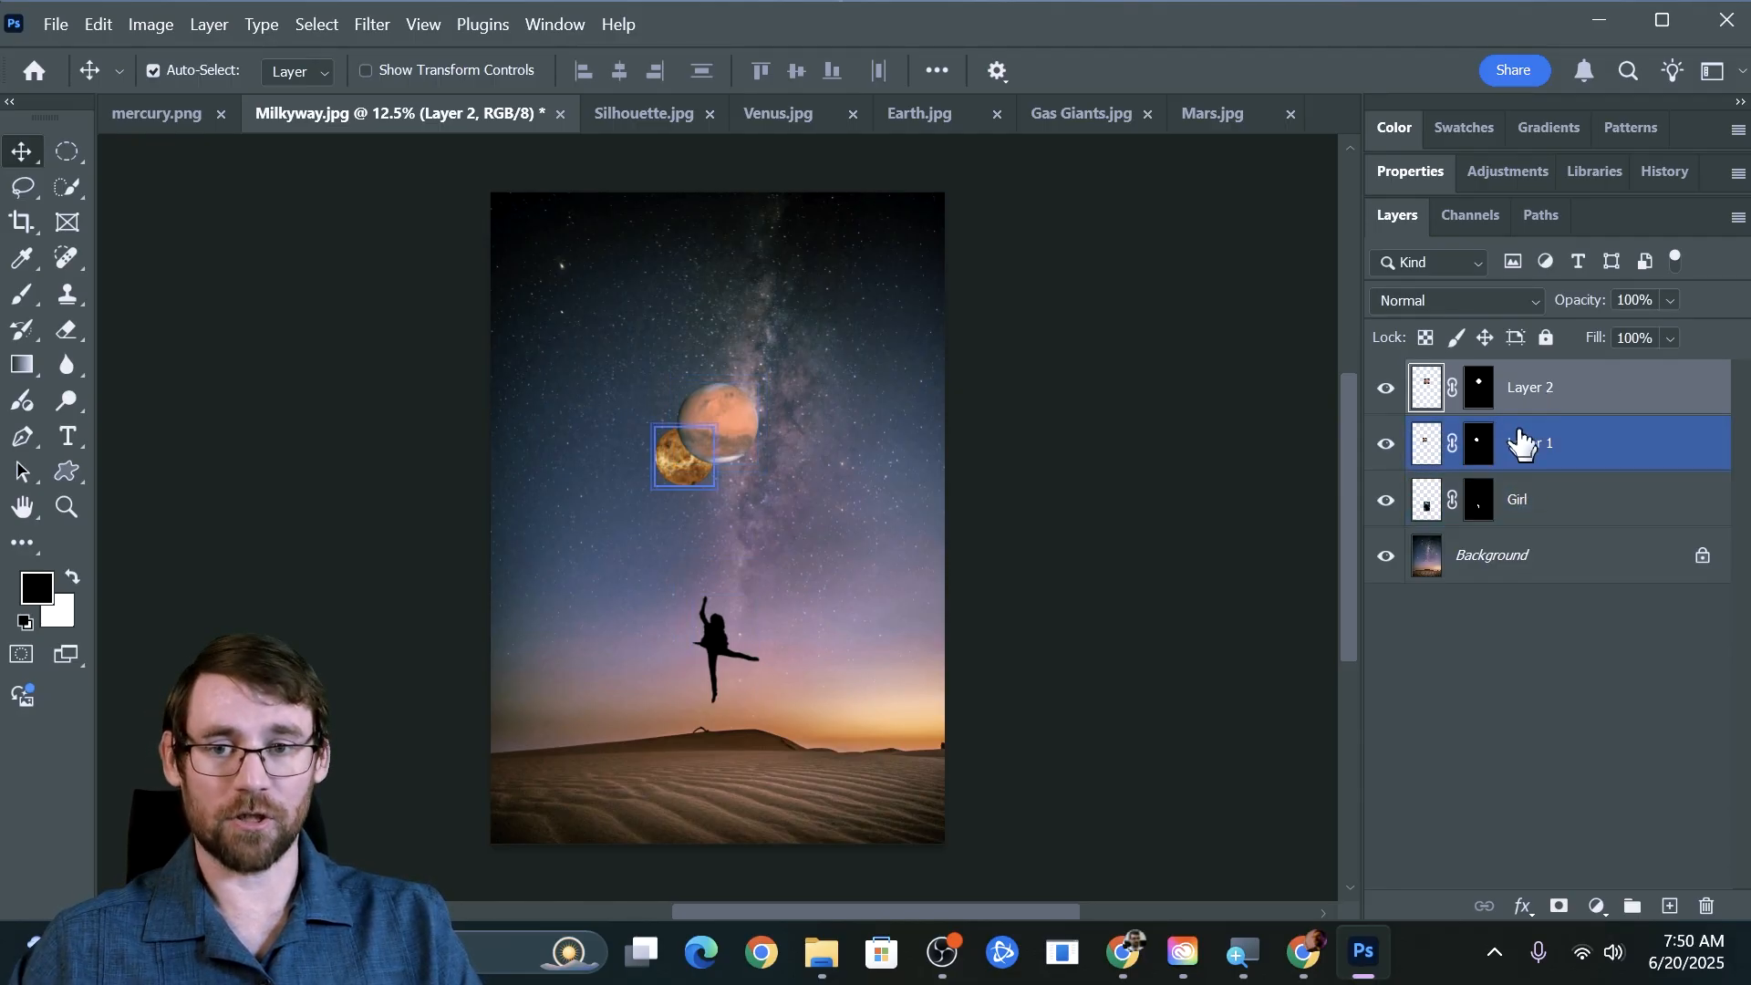
Fit a circular Elliptical Marquee selection around Saturn's globe in Gas Giants.jpg.
left_click(1096, 122)
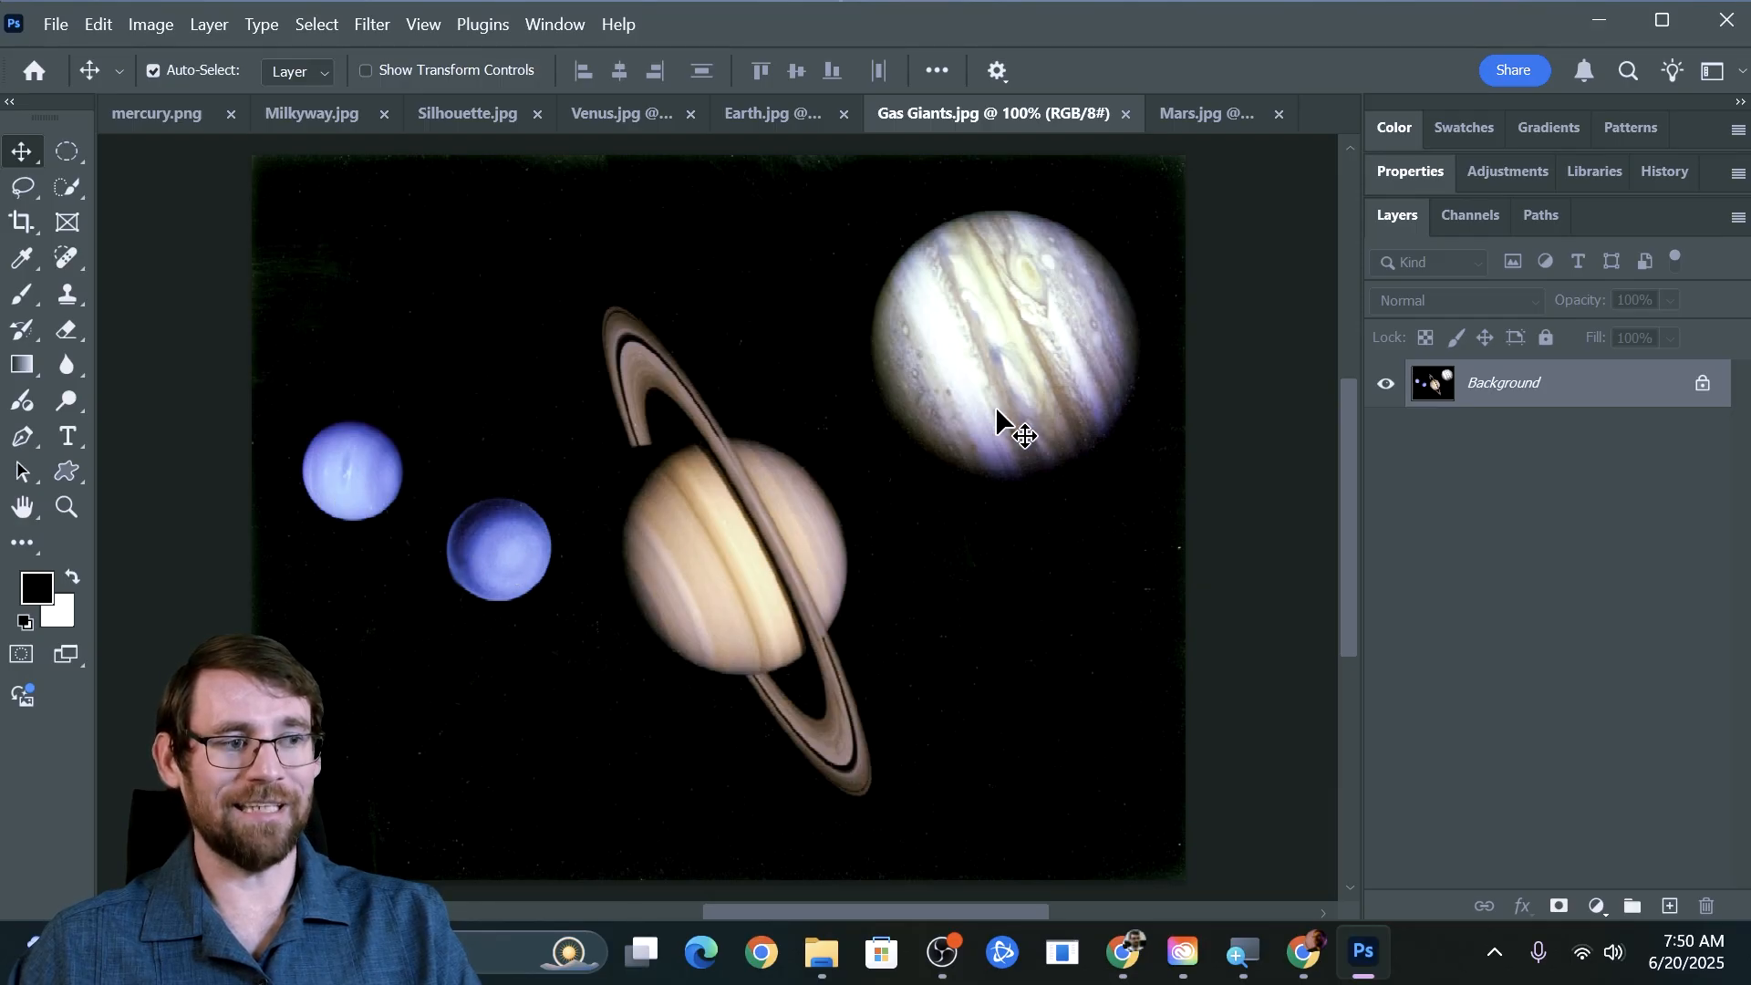
left_click(56, 157)
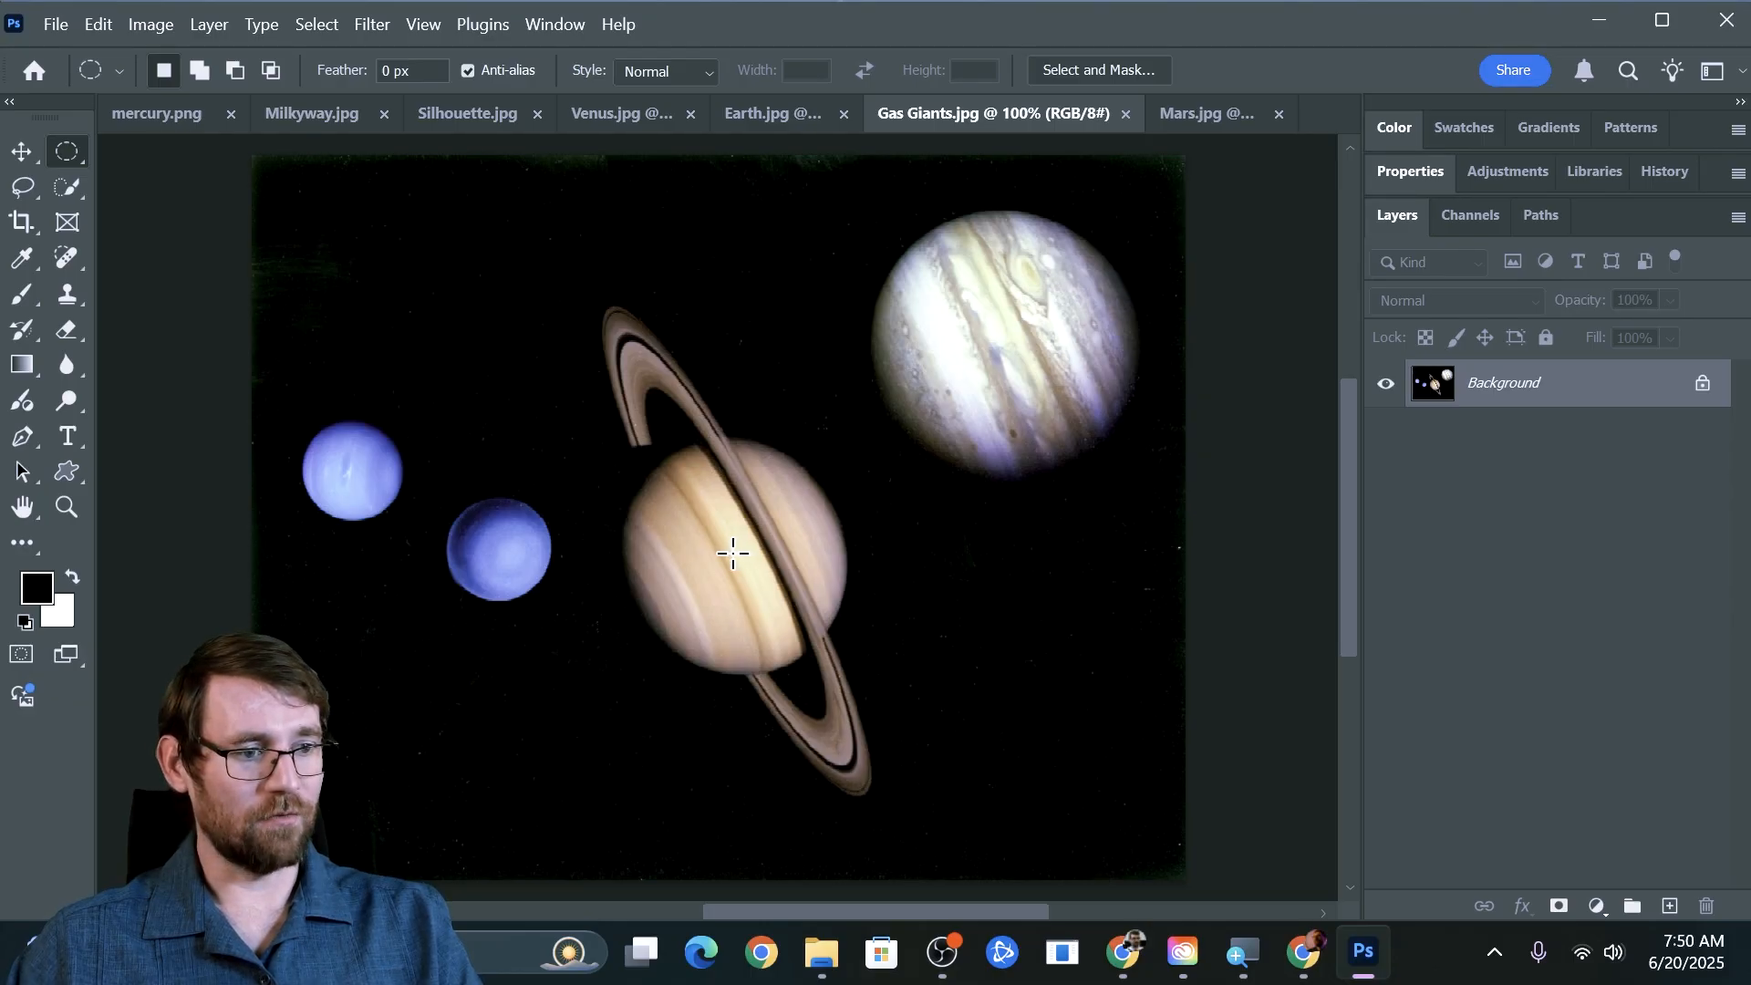
left_click_drag(733, 552, 889, 671)
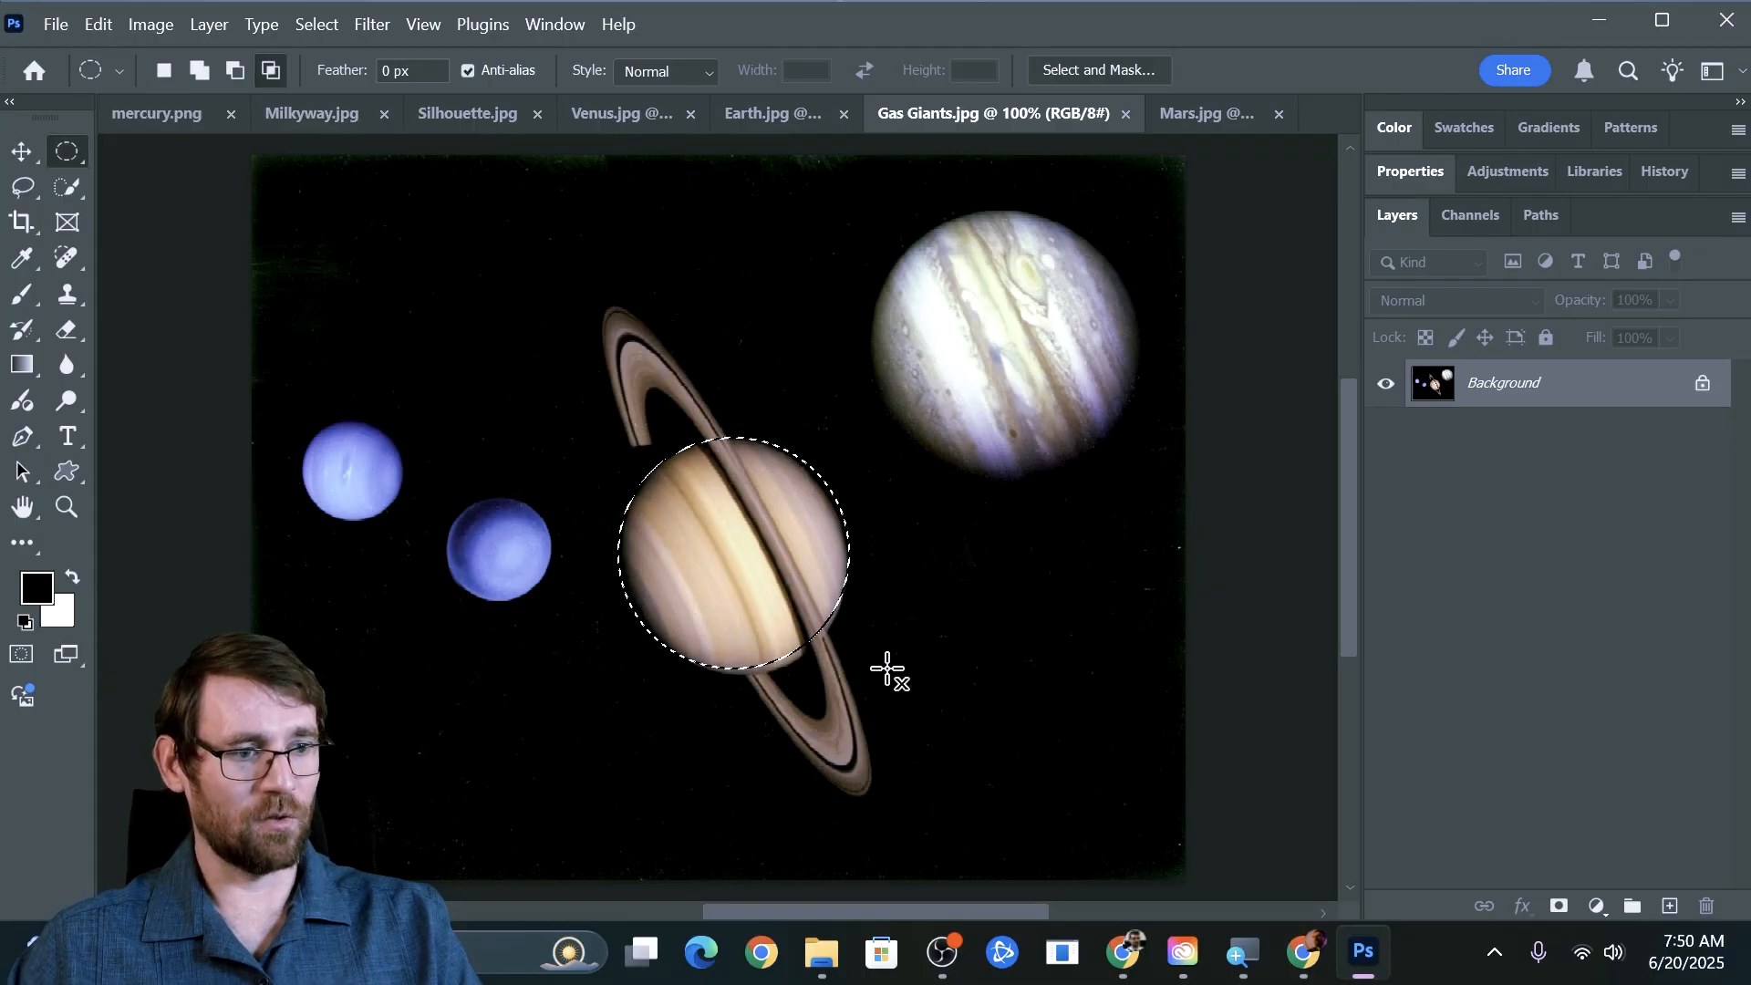
left_click_drag(730, 553, 734, 564)
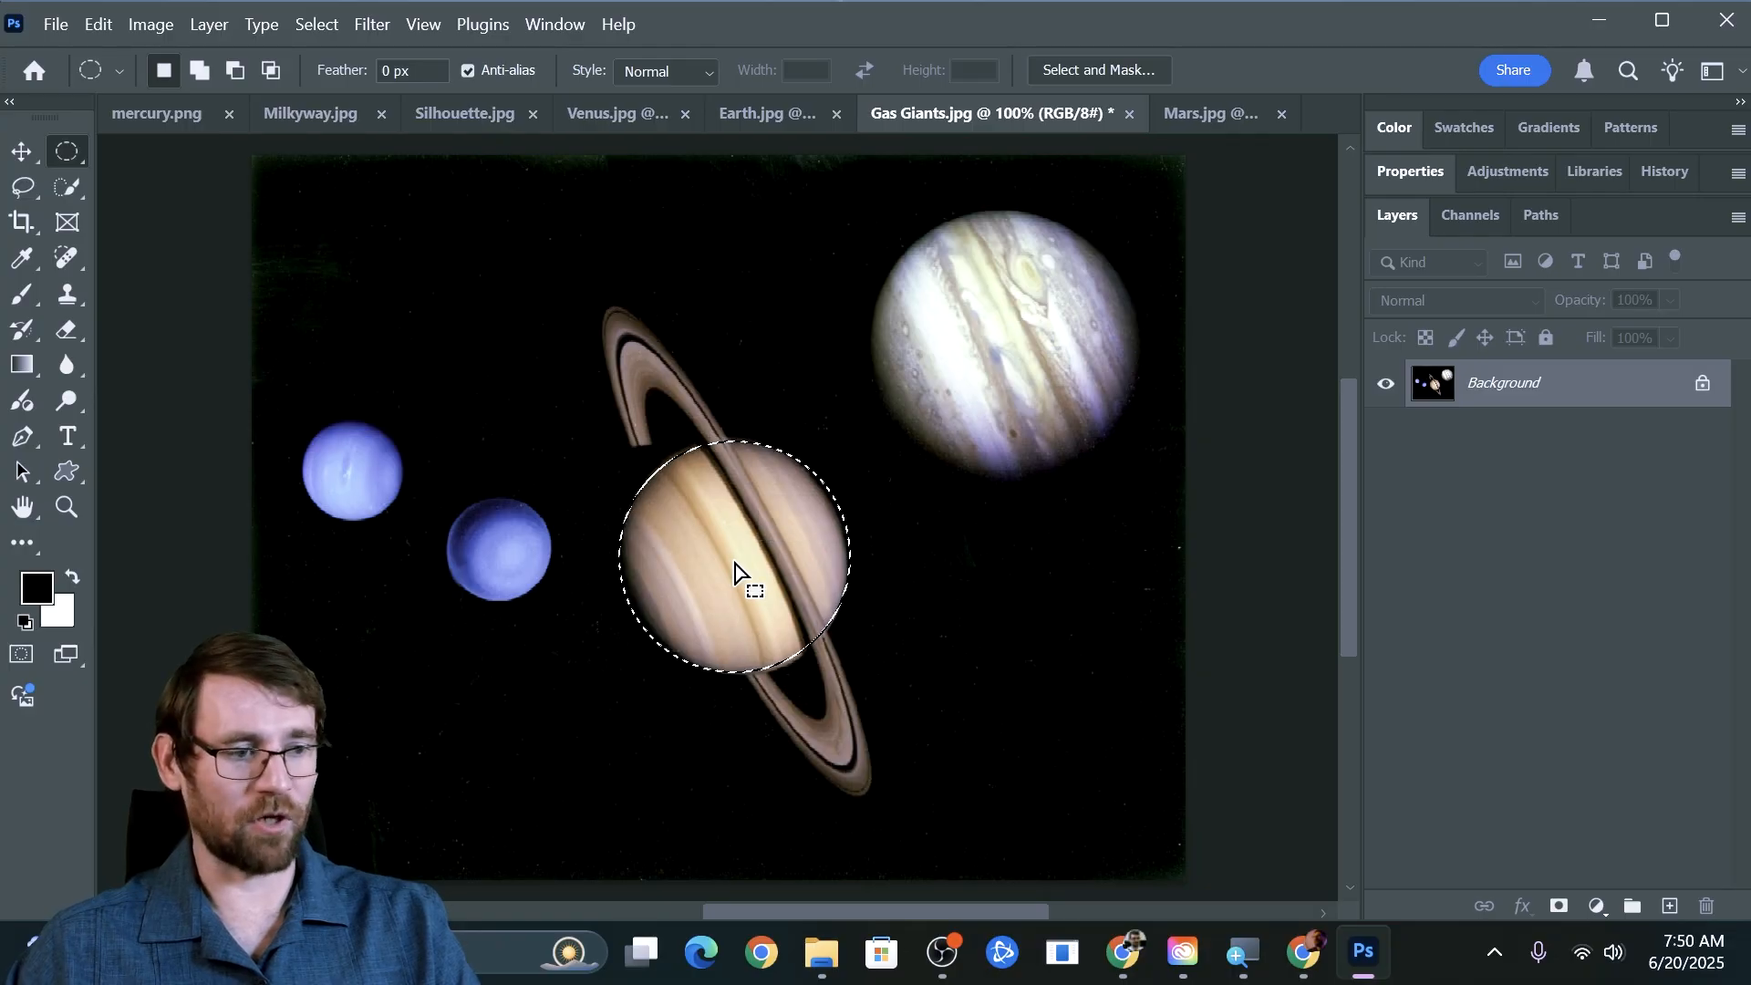
Add Saturn's rings to the selection with the Quick Selection tool at brush size 8, leaving out the gaps inside them.
left_click(78, 193)
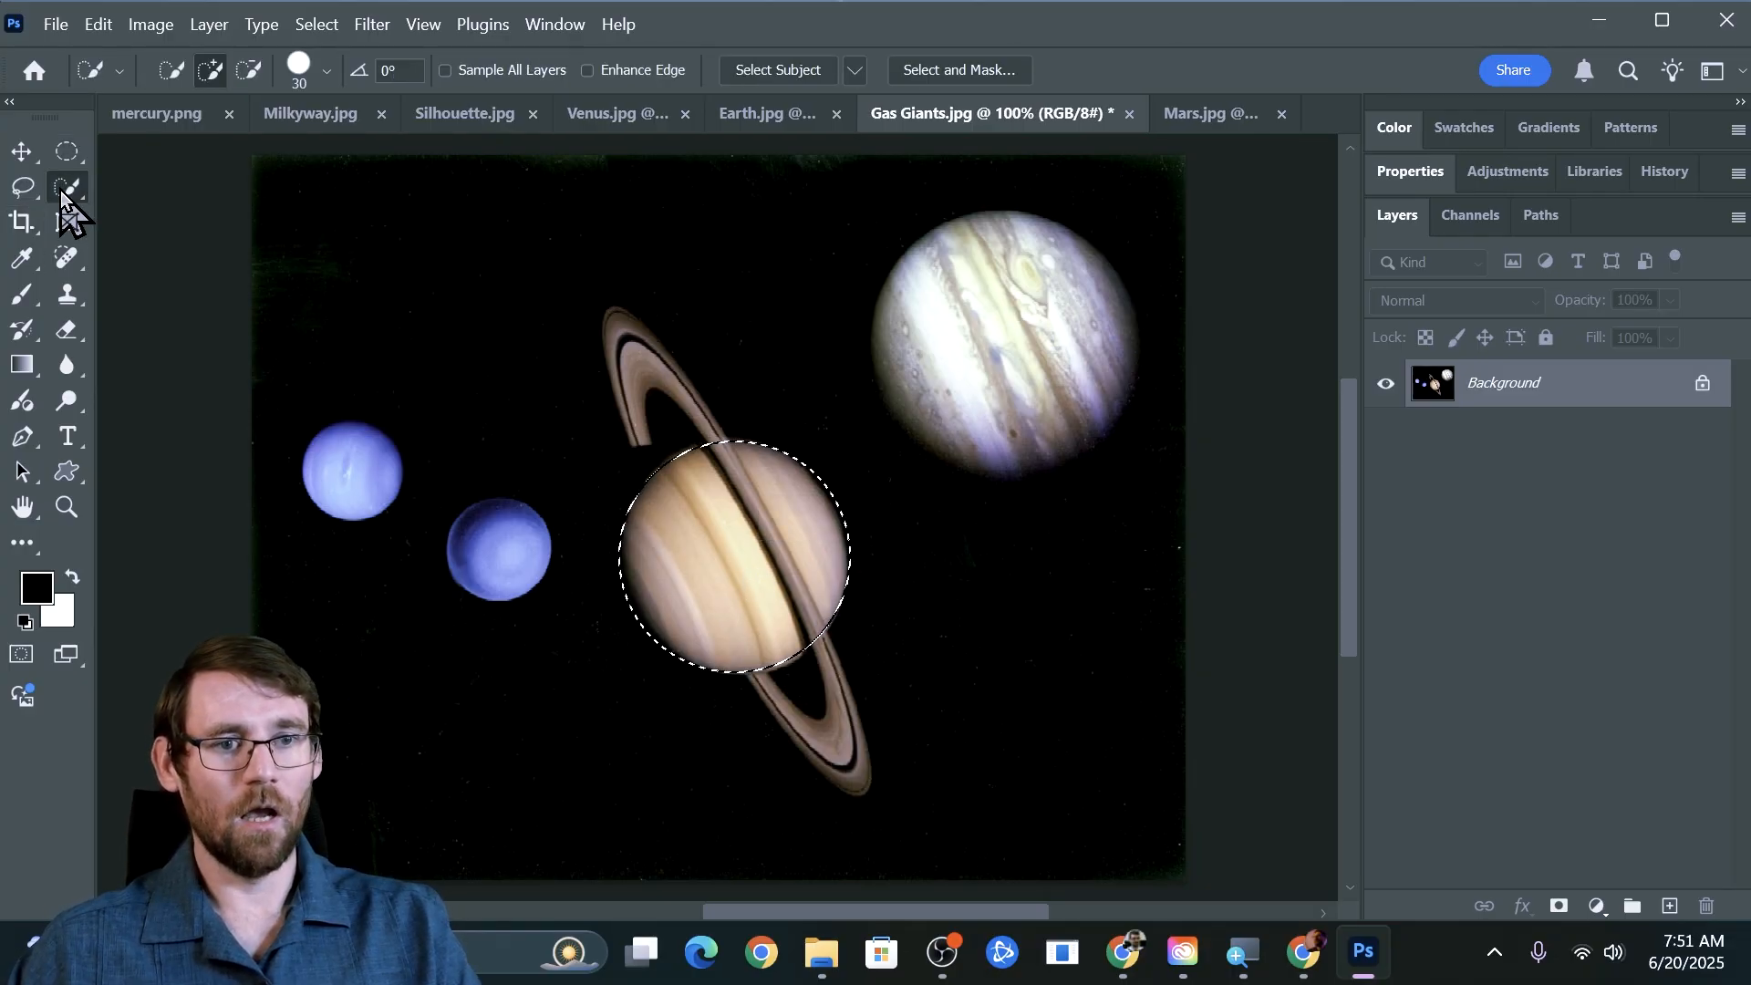
key("bracketleft")
key("bracketleft")
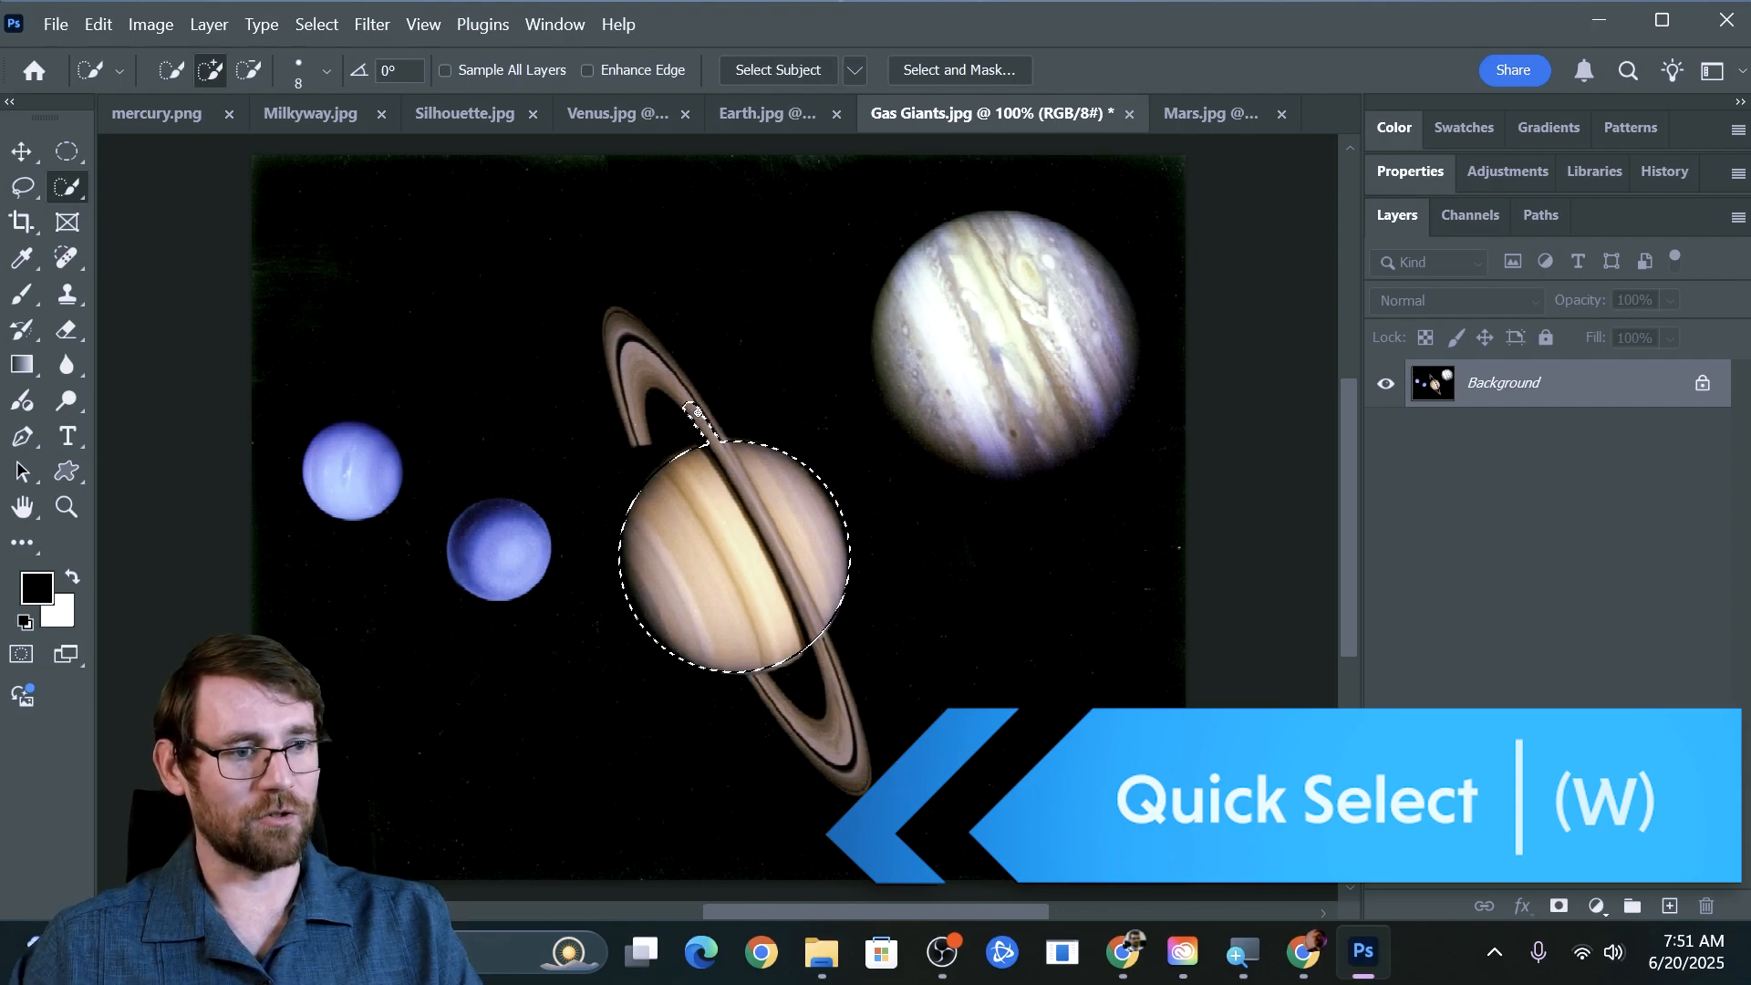
left_click_drag(719, 434, 620, 326)
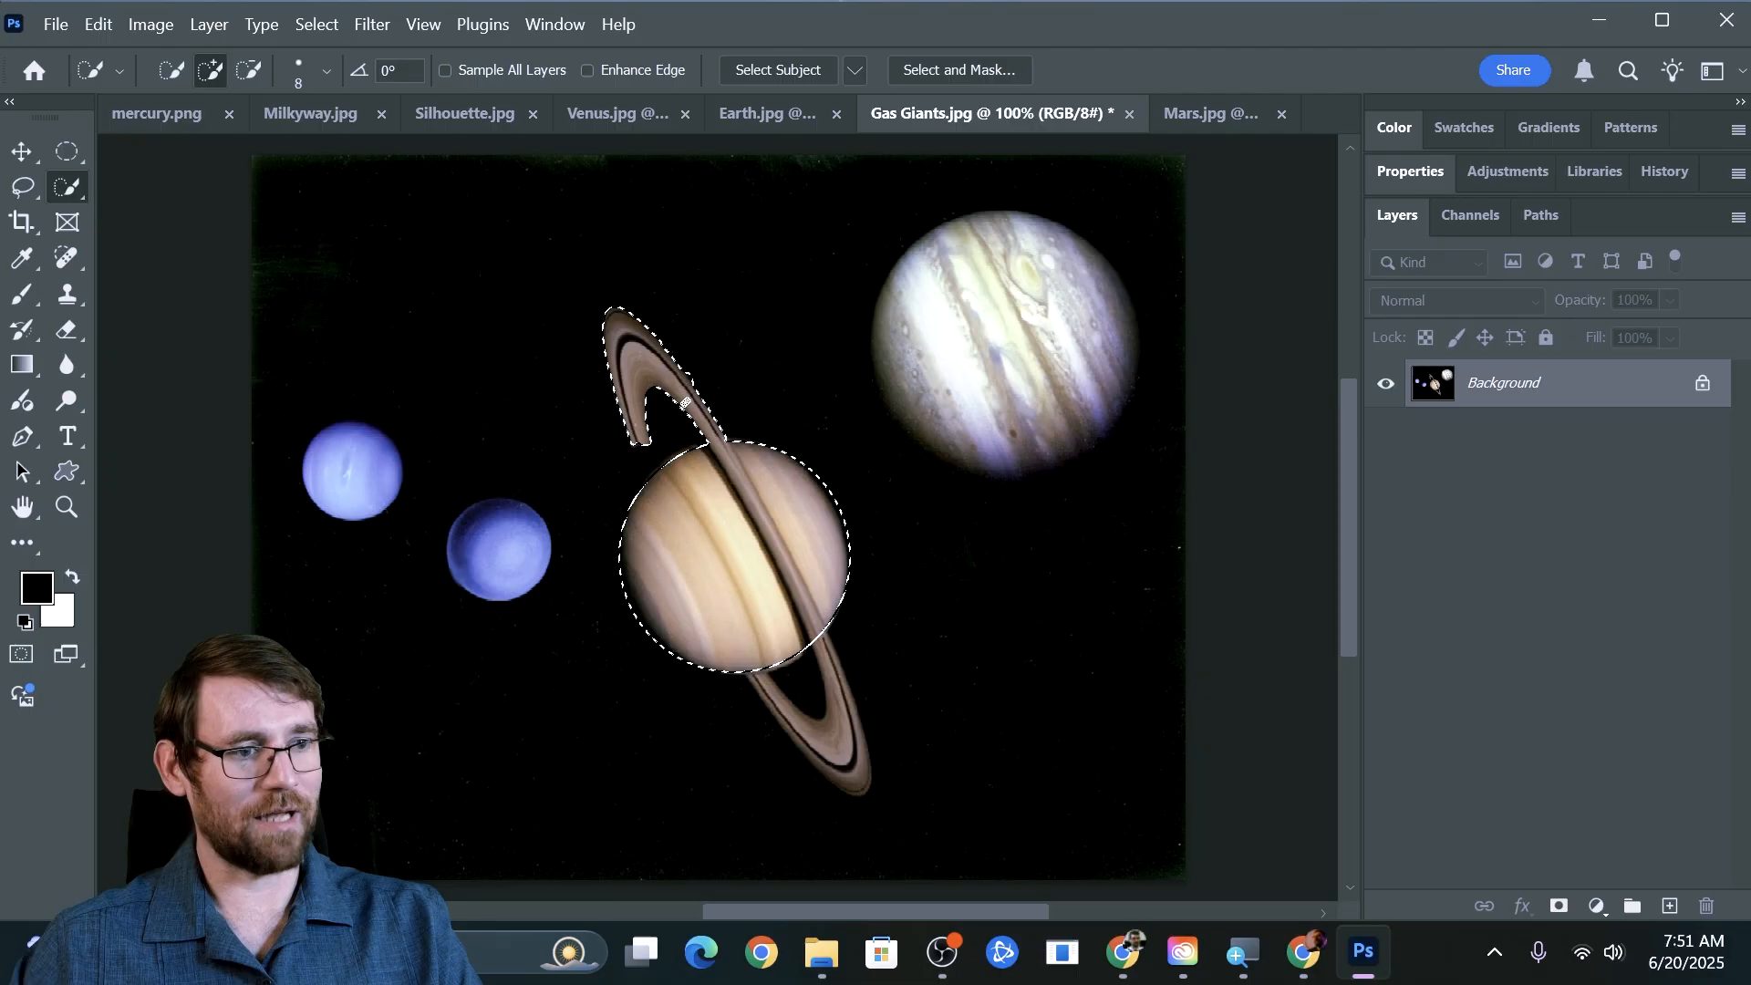
key("alt")
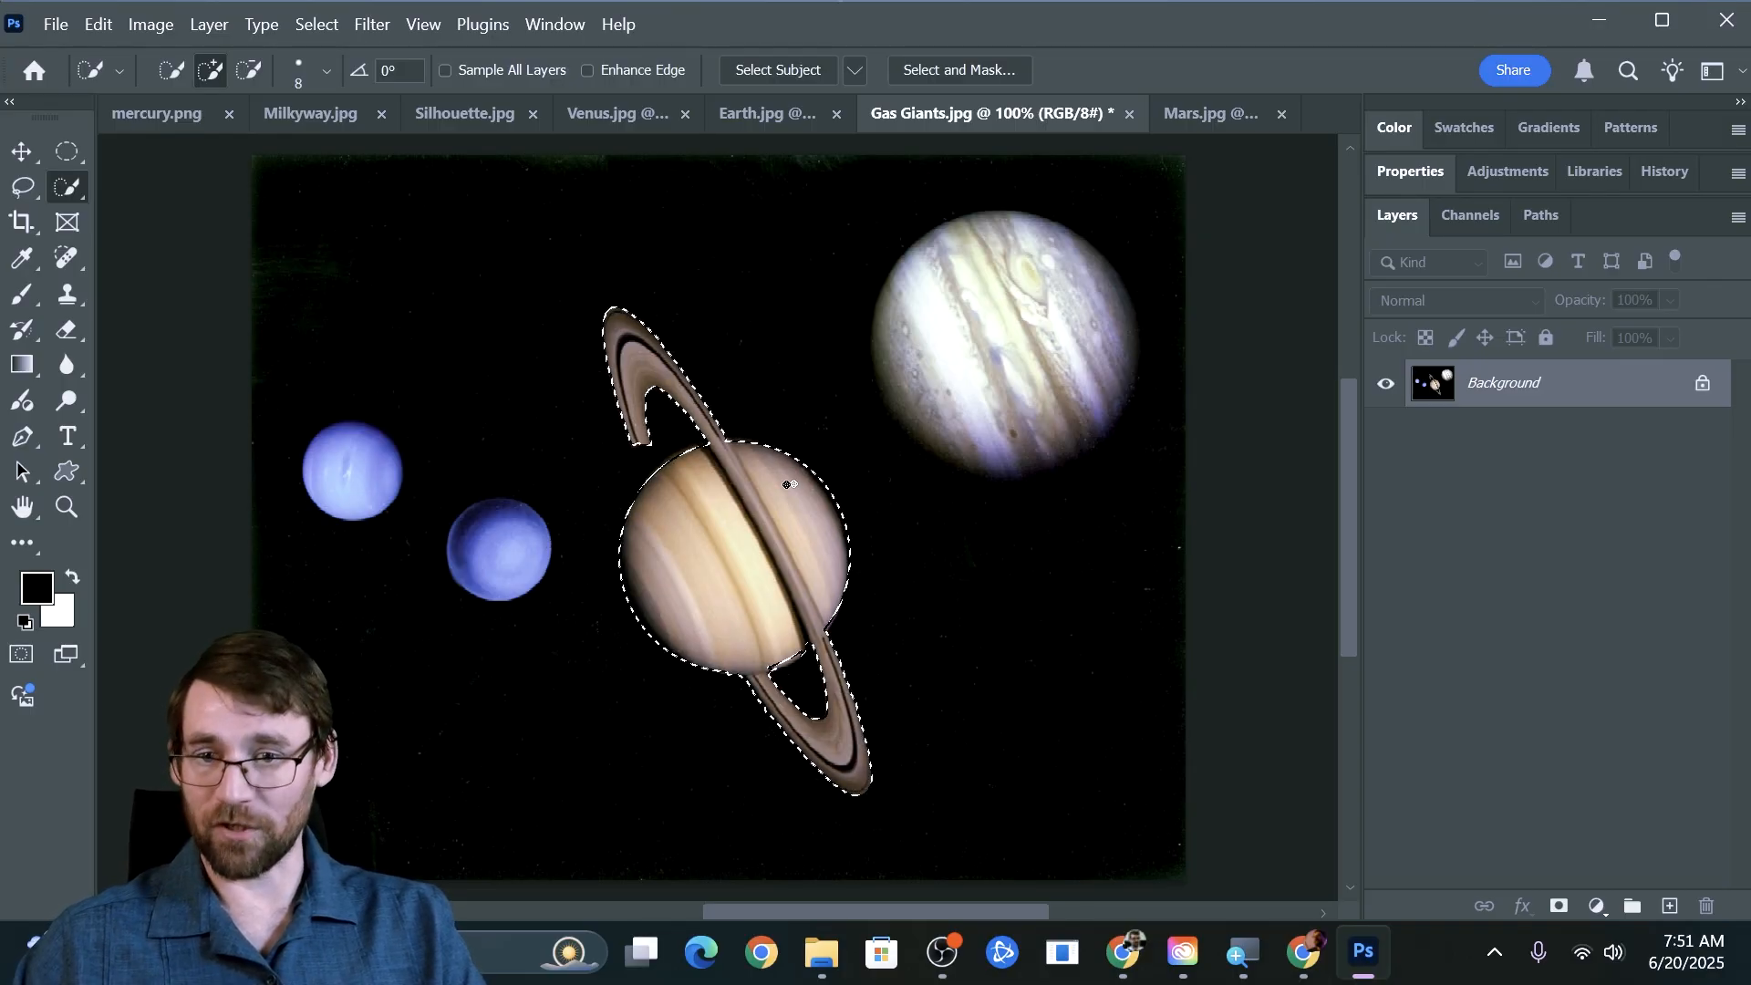
Turn the Saturn selection into a layer mask and transfer the masked planet into Milkyway.jpg.
left_click(1558, 907)
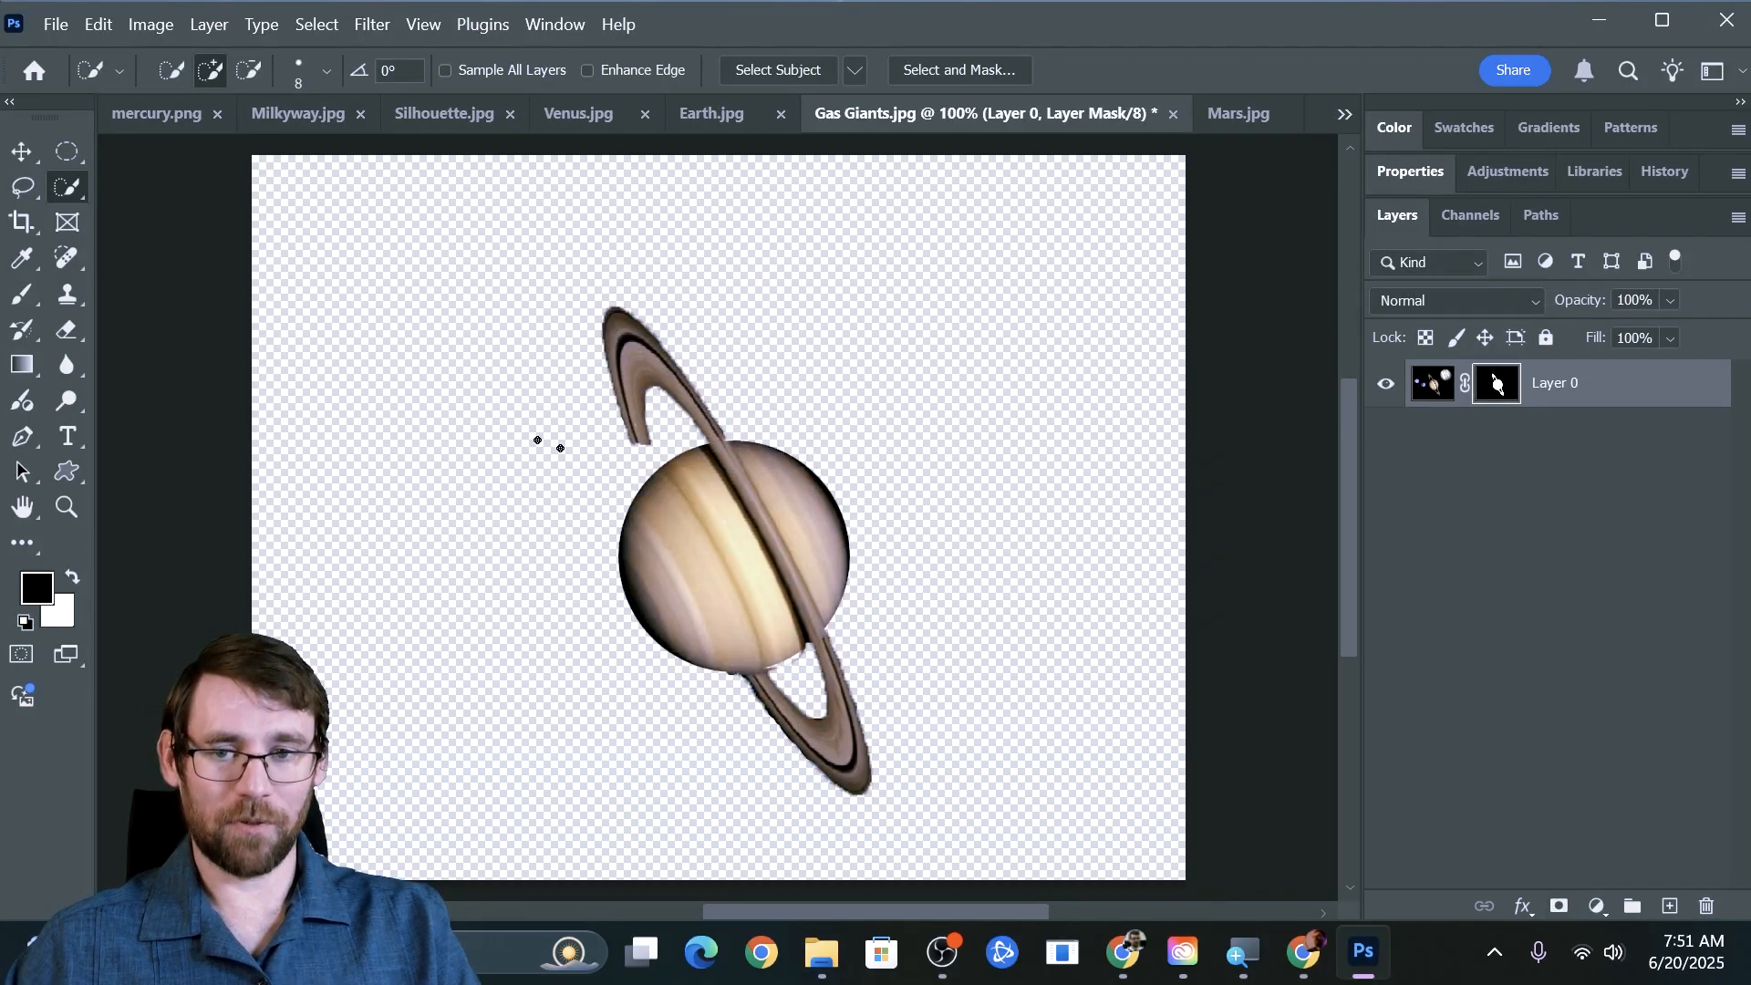
left_click(314, 113)
left_click_drag(637, 401, 638, 403)
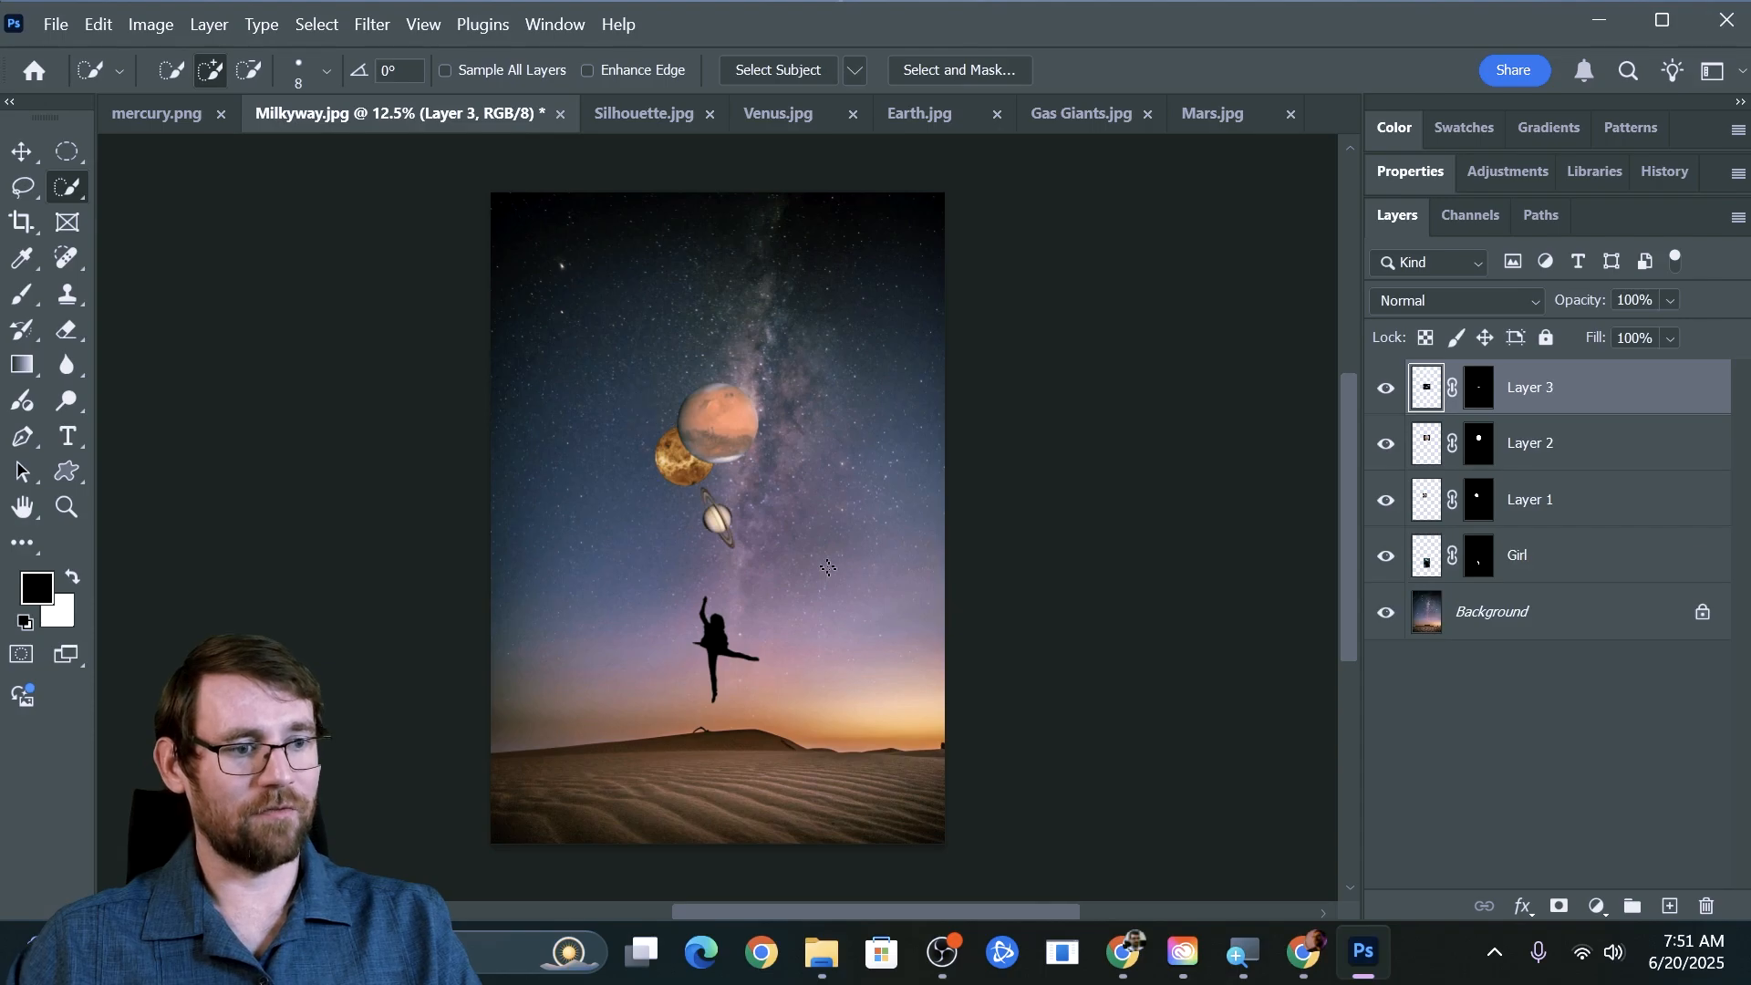
Enlarge the Saturn layer with Free Transform and place it against the lower right edge of Mars.
key("v")
left_click_drag(730, 516, 921, 534)
key("ctrl+t")
key("Return")
left_click_drag(824, 484, 791, 473)
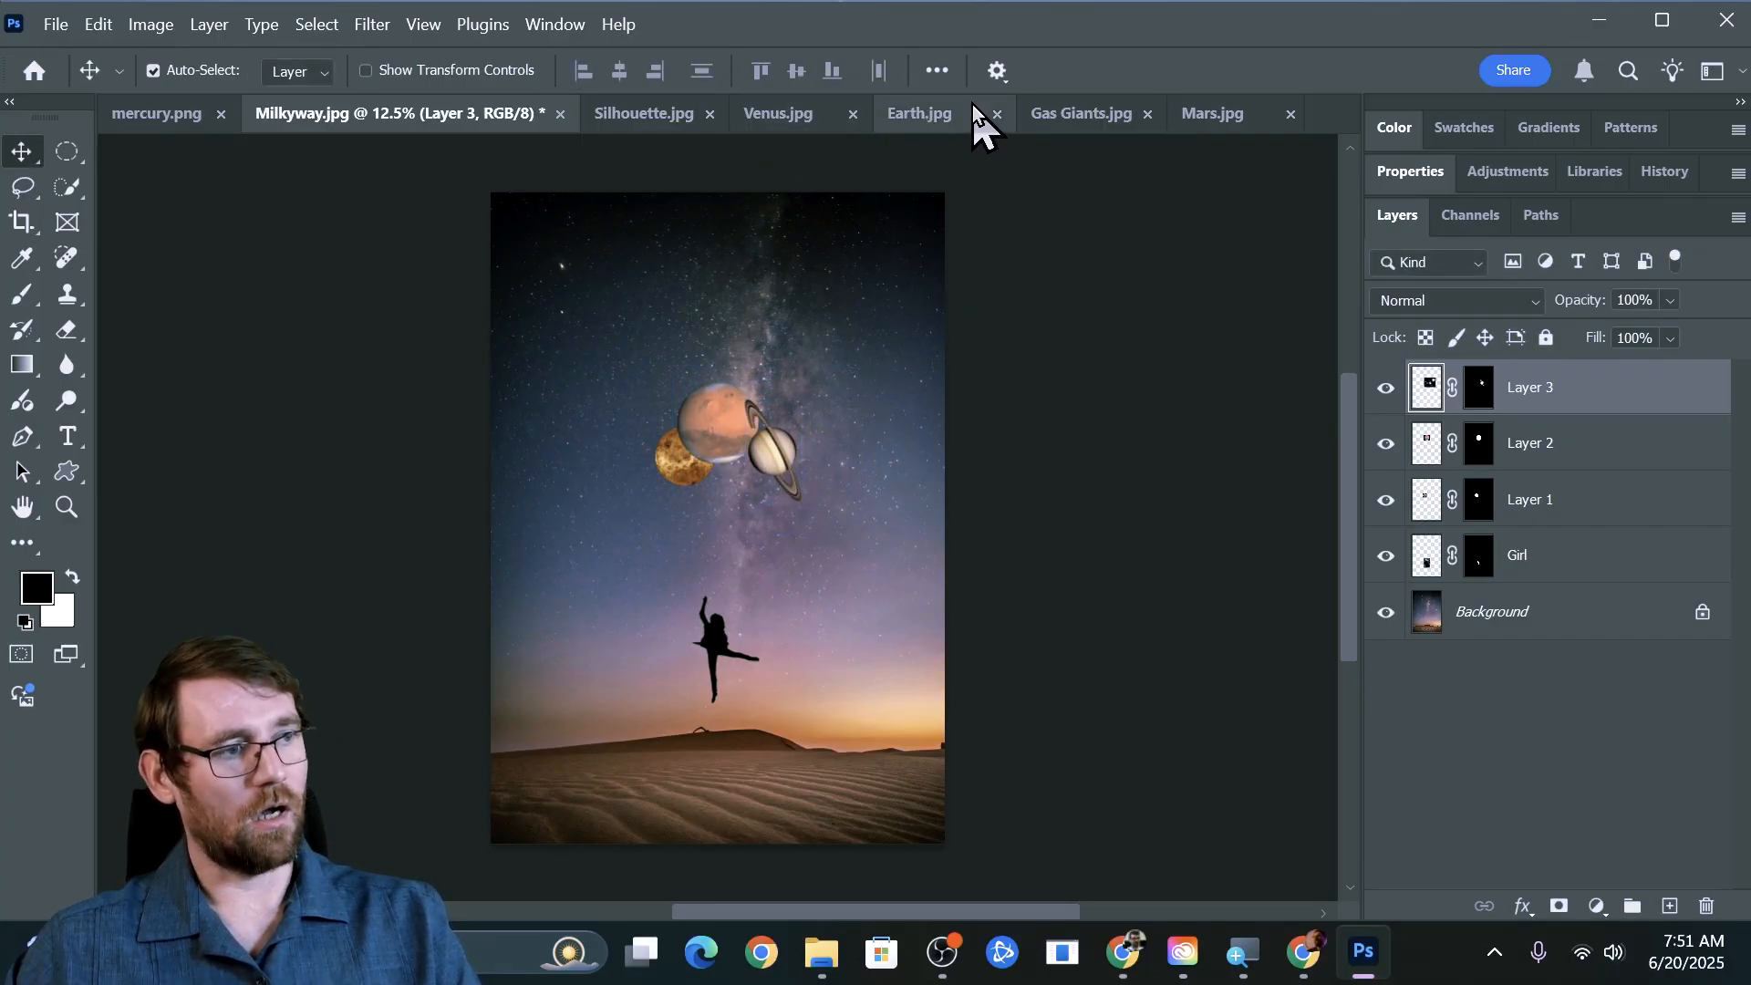
Undo the layer mask in Gas Giants.jpg and clear the Saturn selection.
left_click(1087, 102)
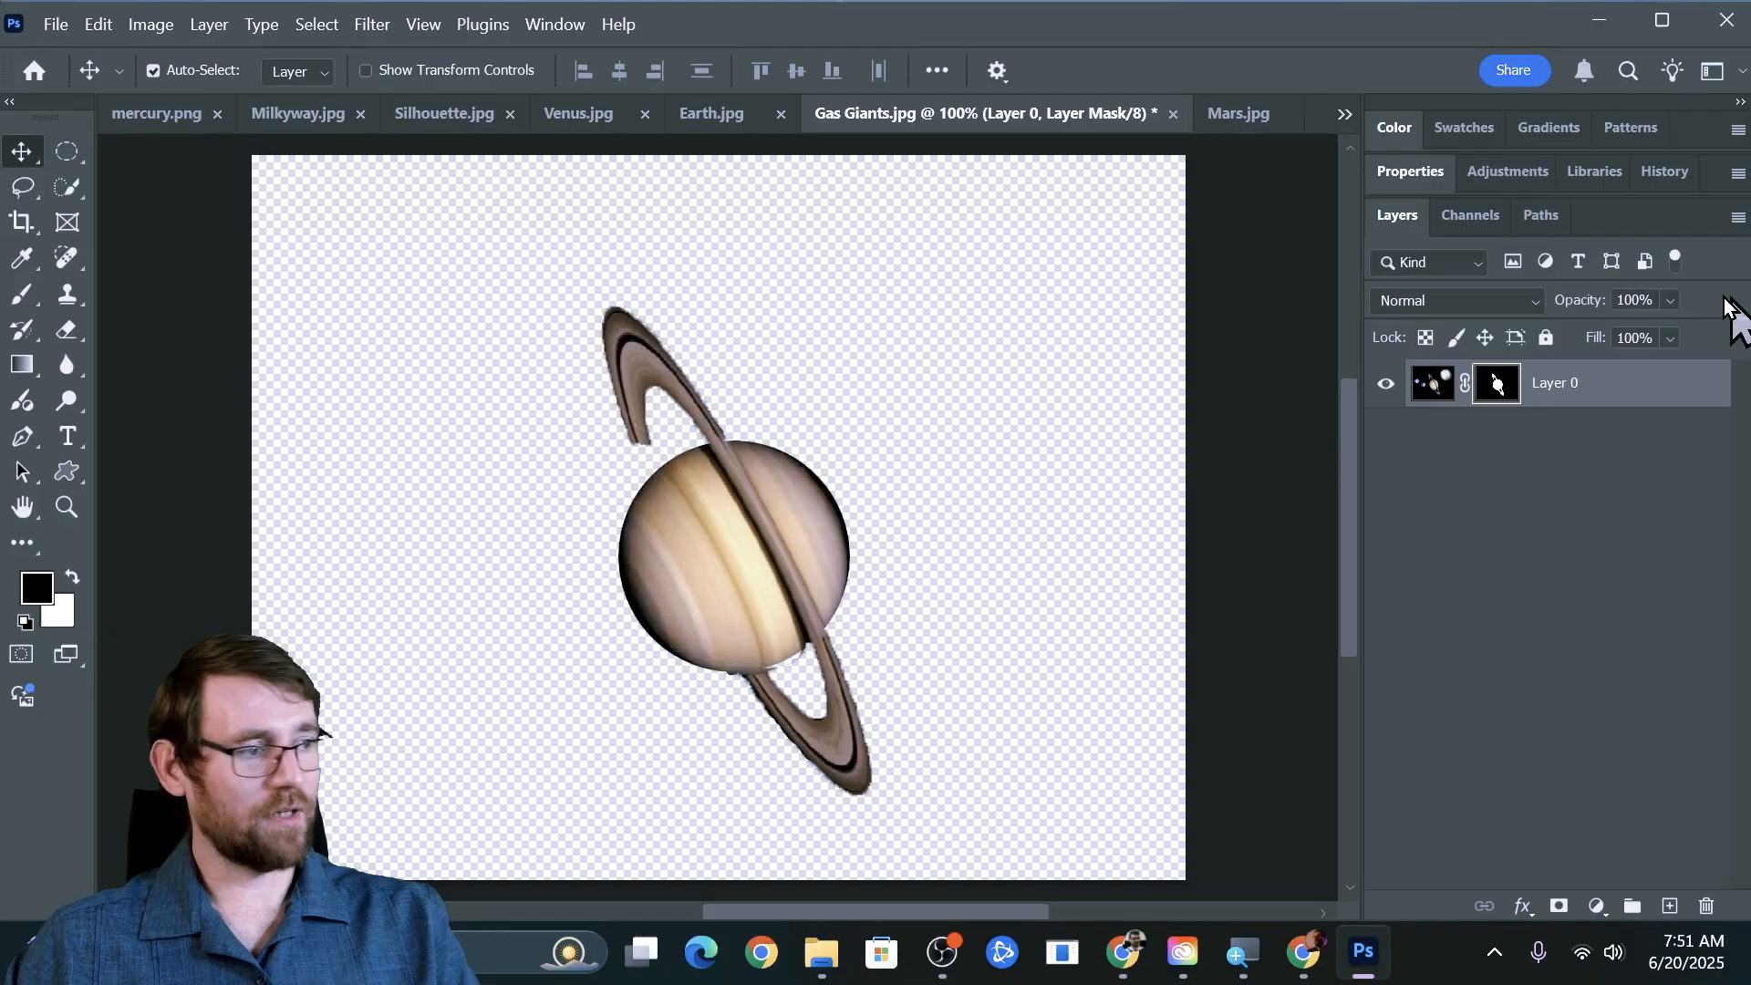
key("ctrl")
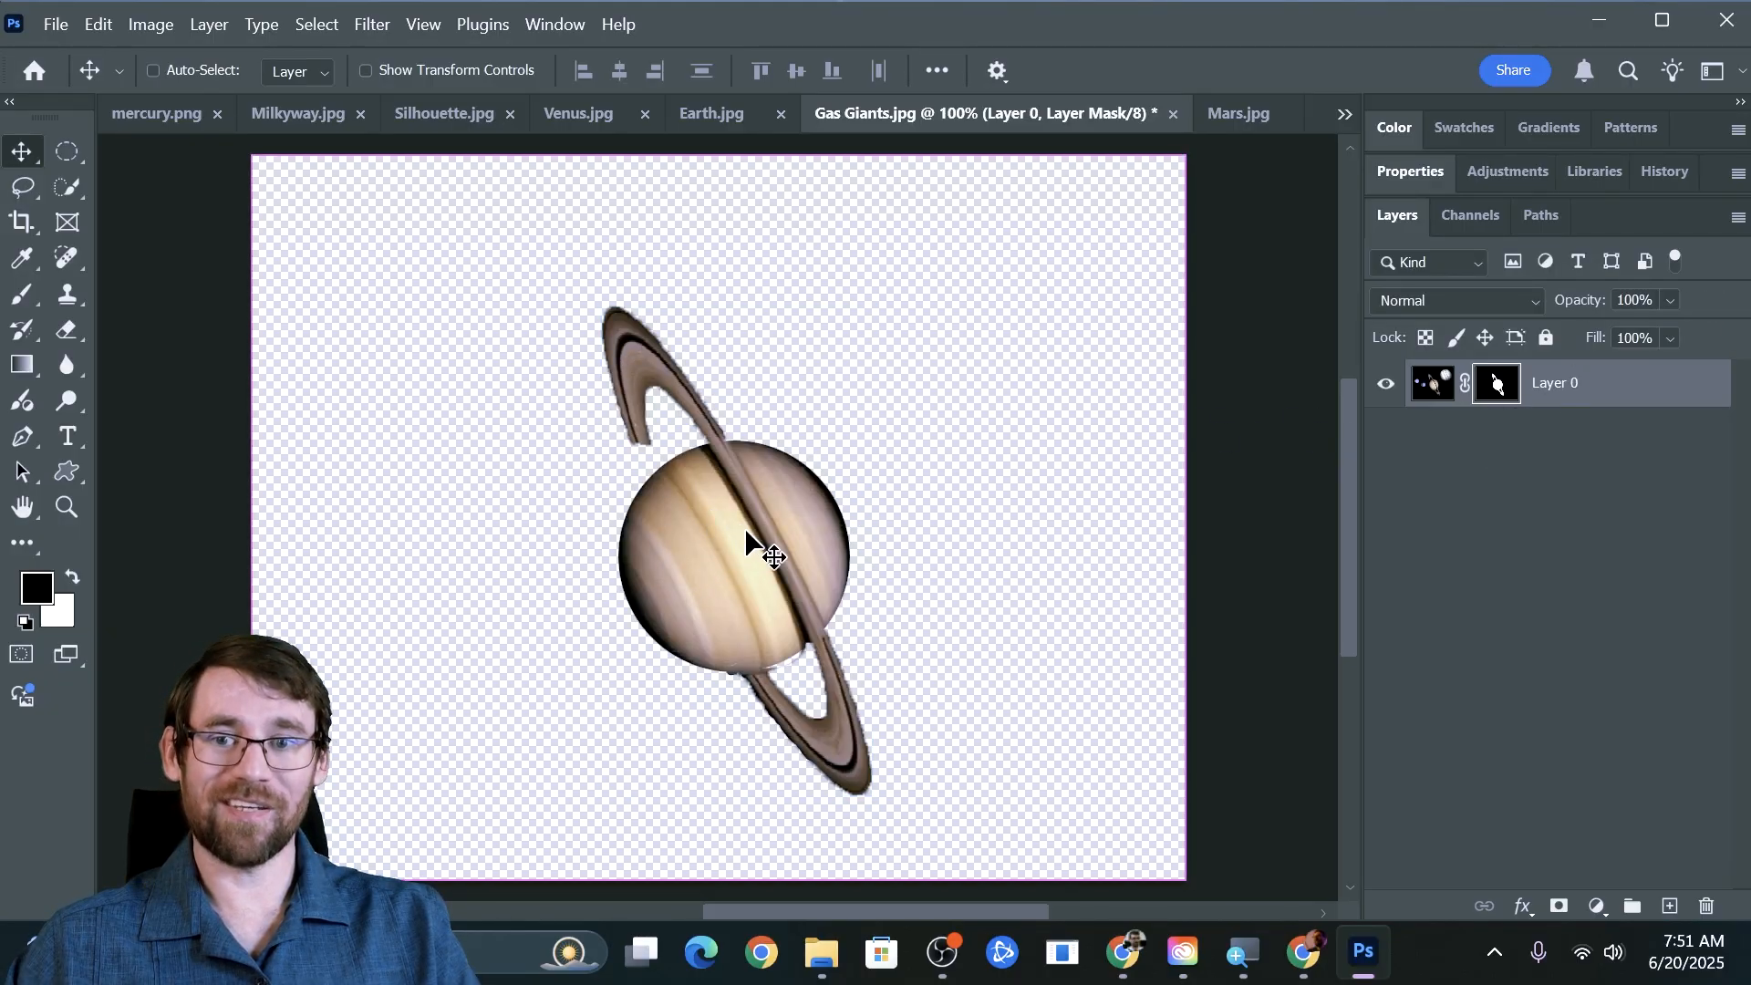
key("ctrl+z")
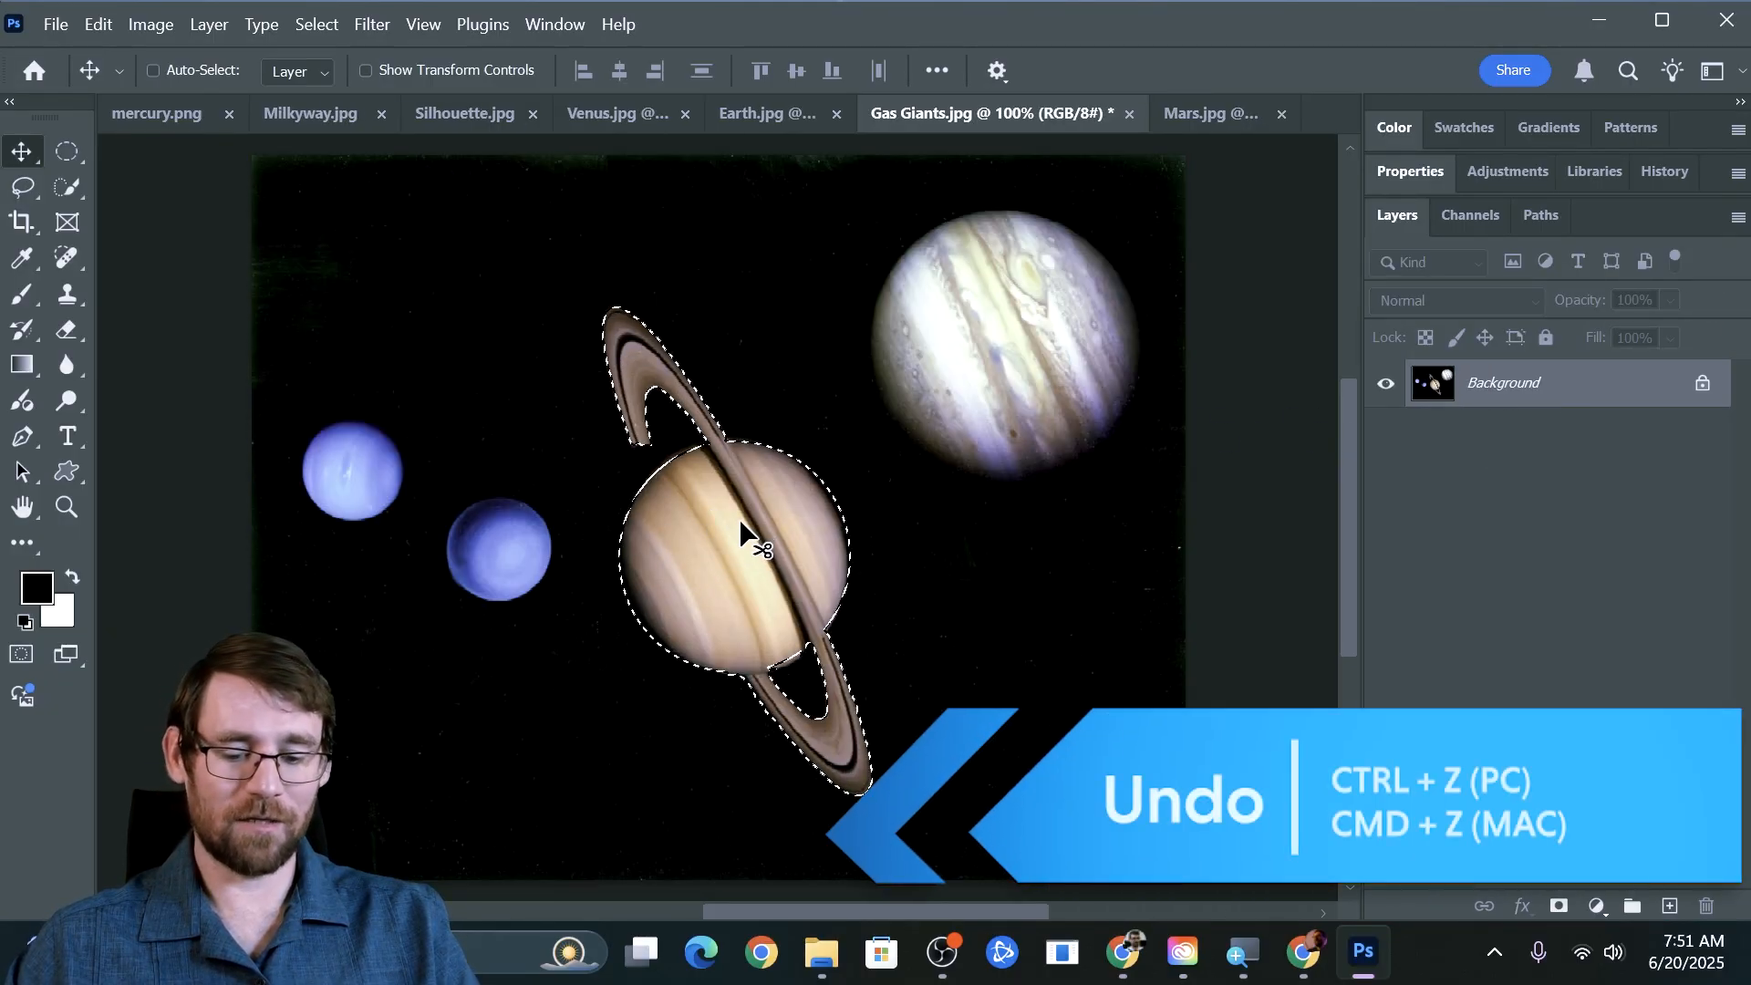
key("ctrl+d")
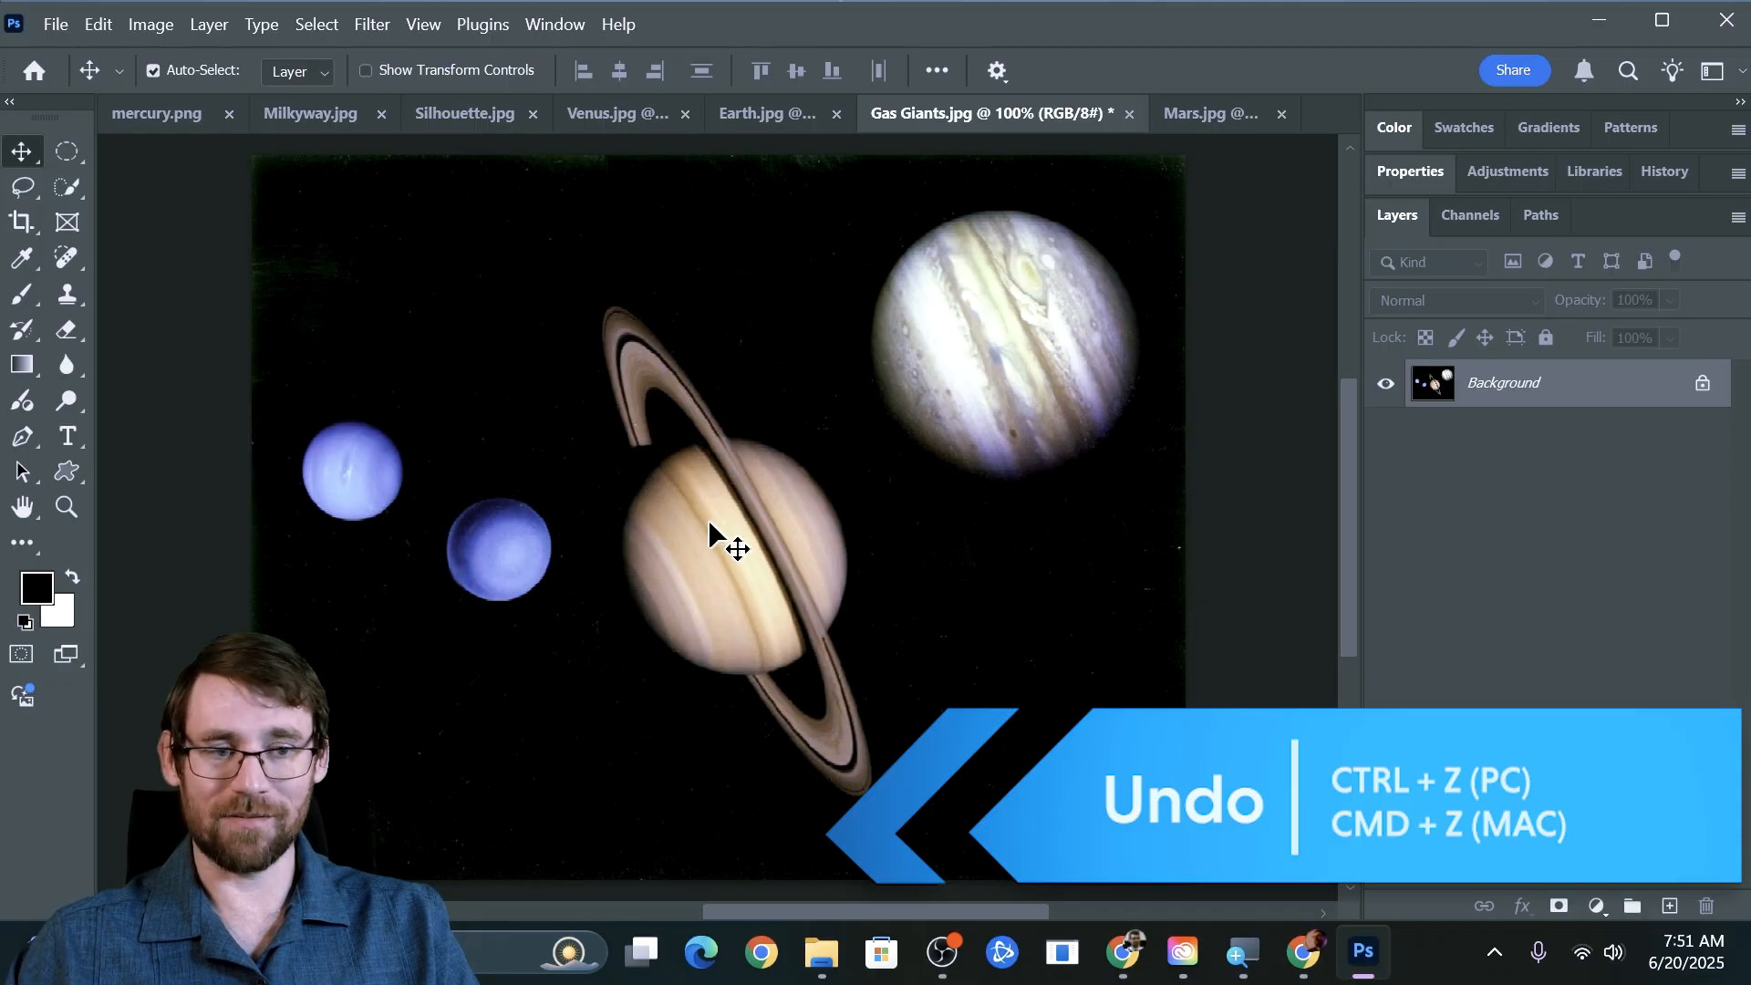
Select the leftmost light blue planet with the Elliptical Marquee tool, mask it, and transfer it into Milkyway.jpg.
left_click(64, 152)
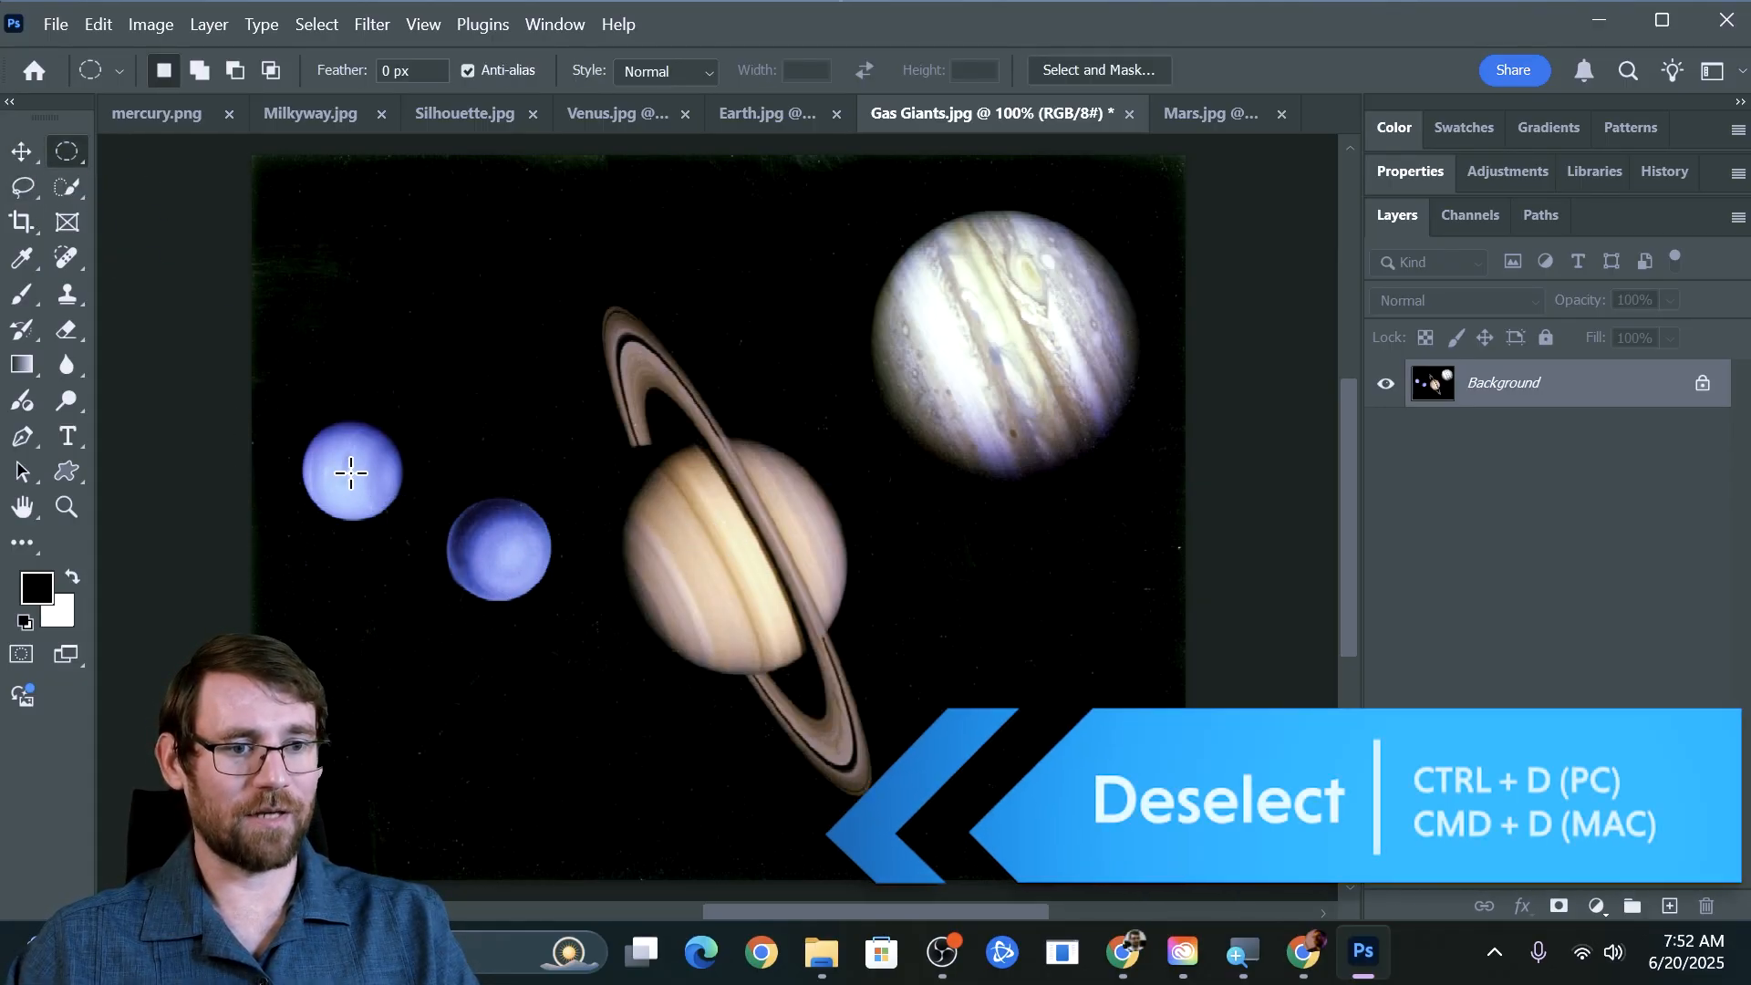
left_click_drag(351, 472, 406, 522)
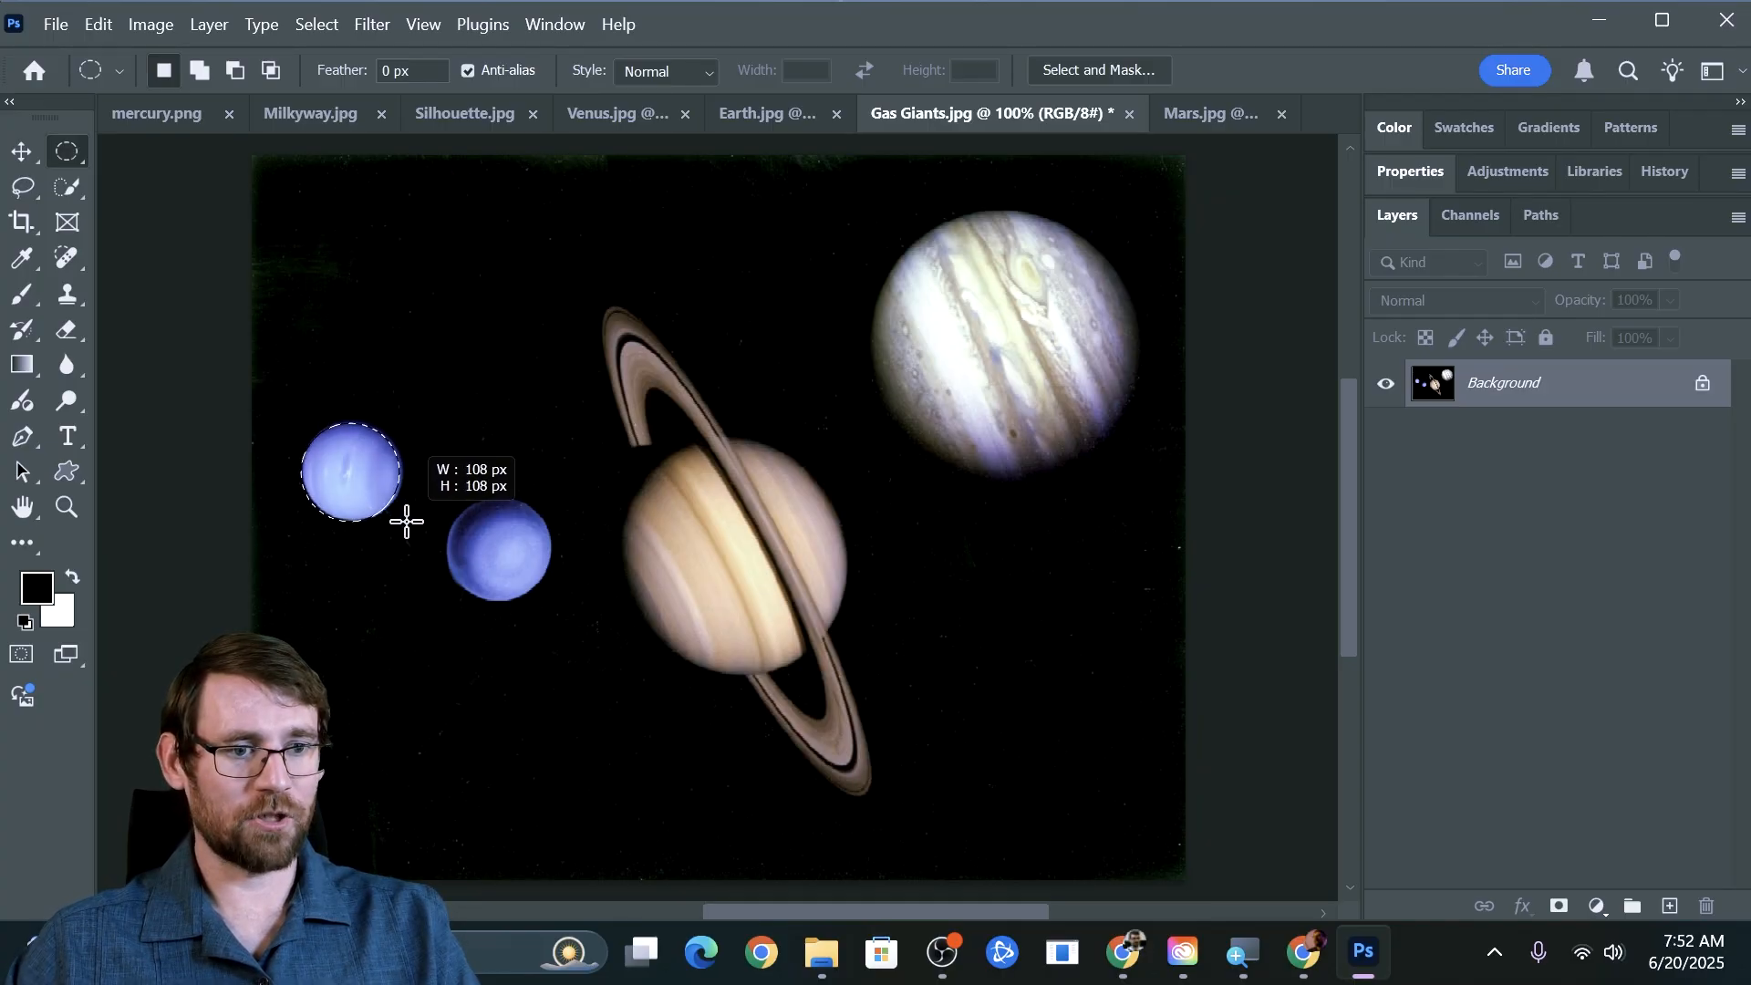
left_click(1558, 906)
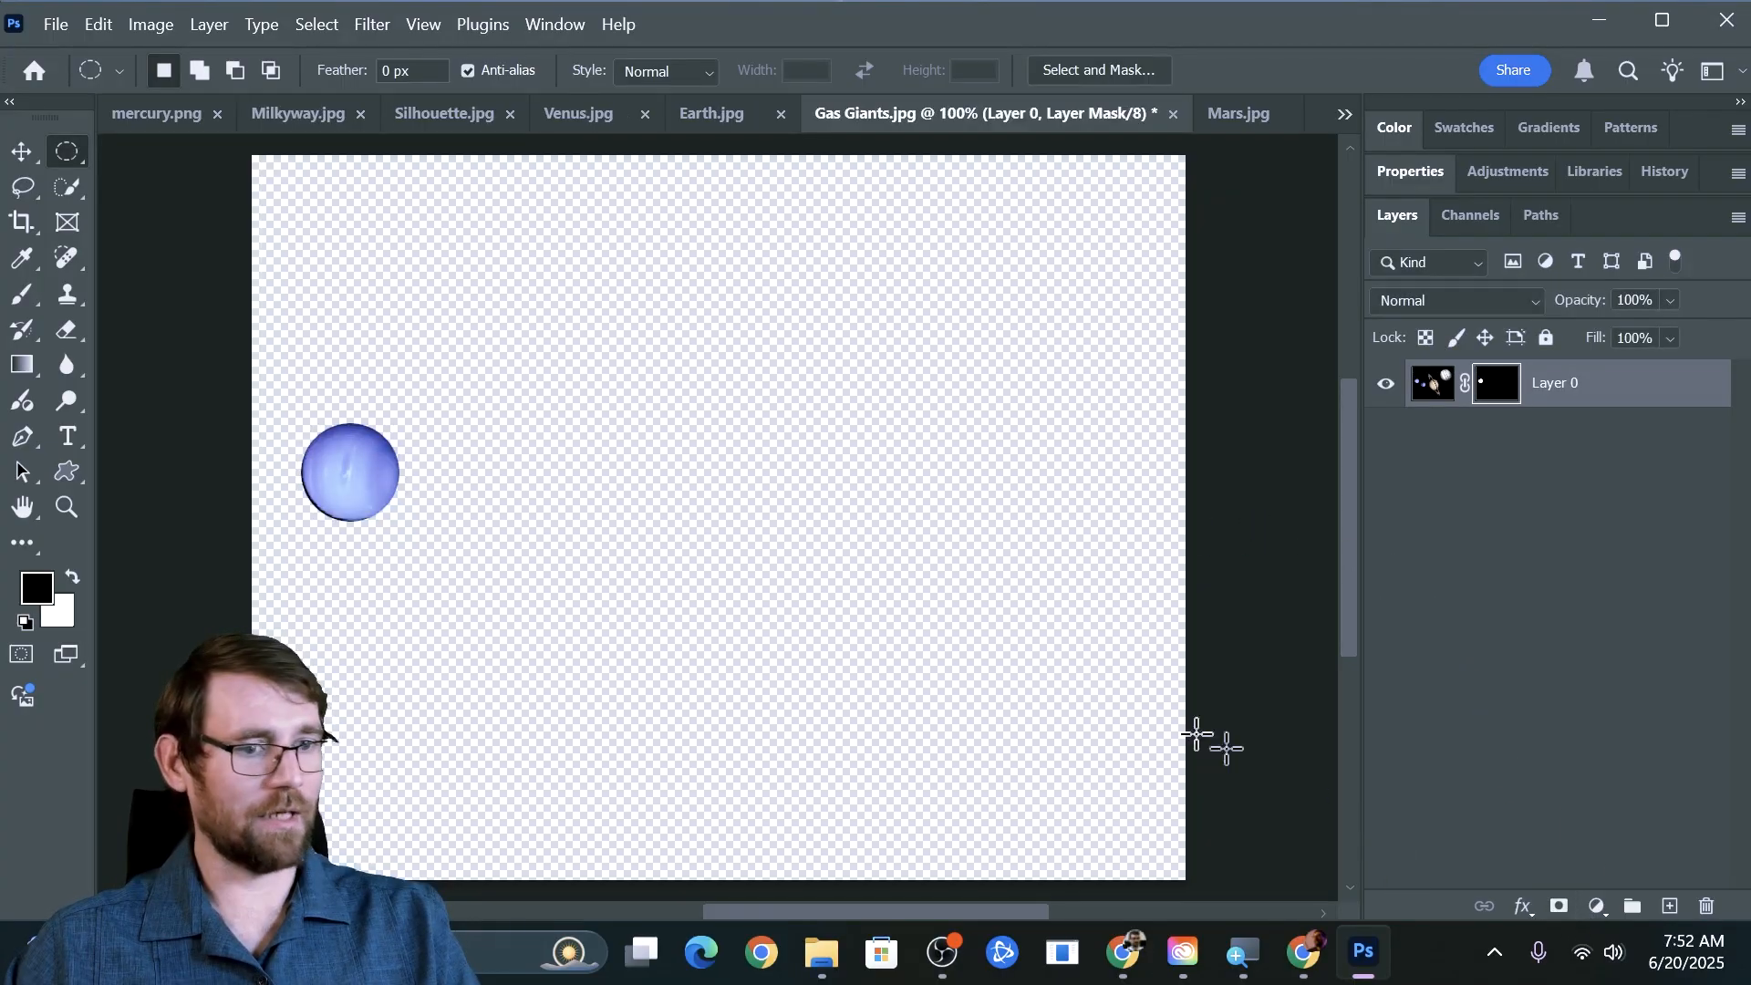
left_click(308, 115)
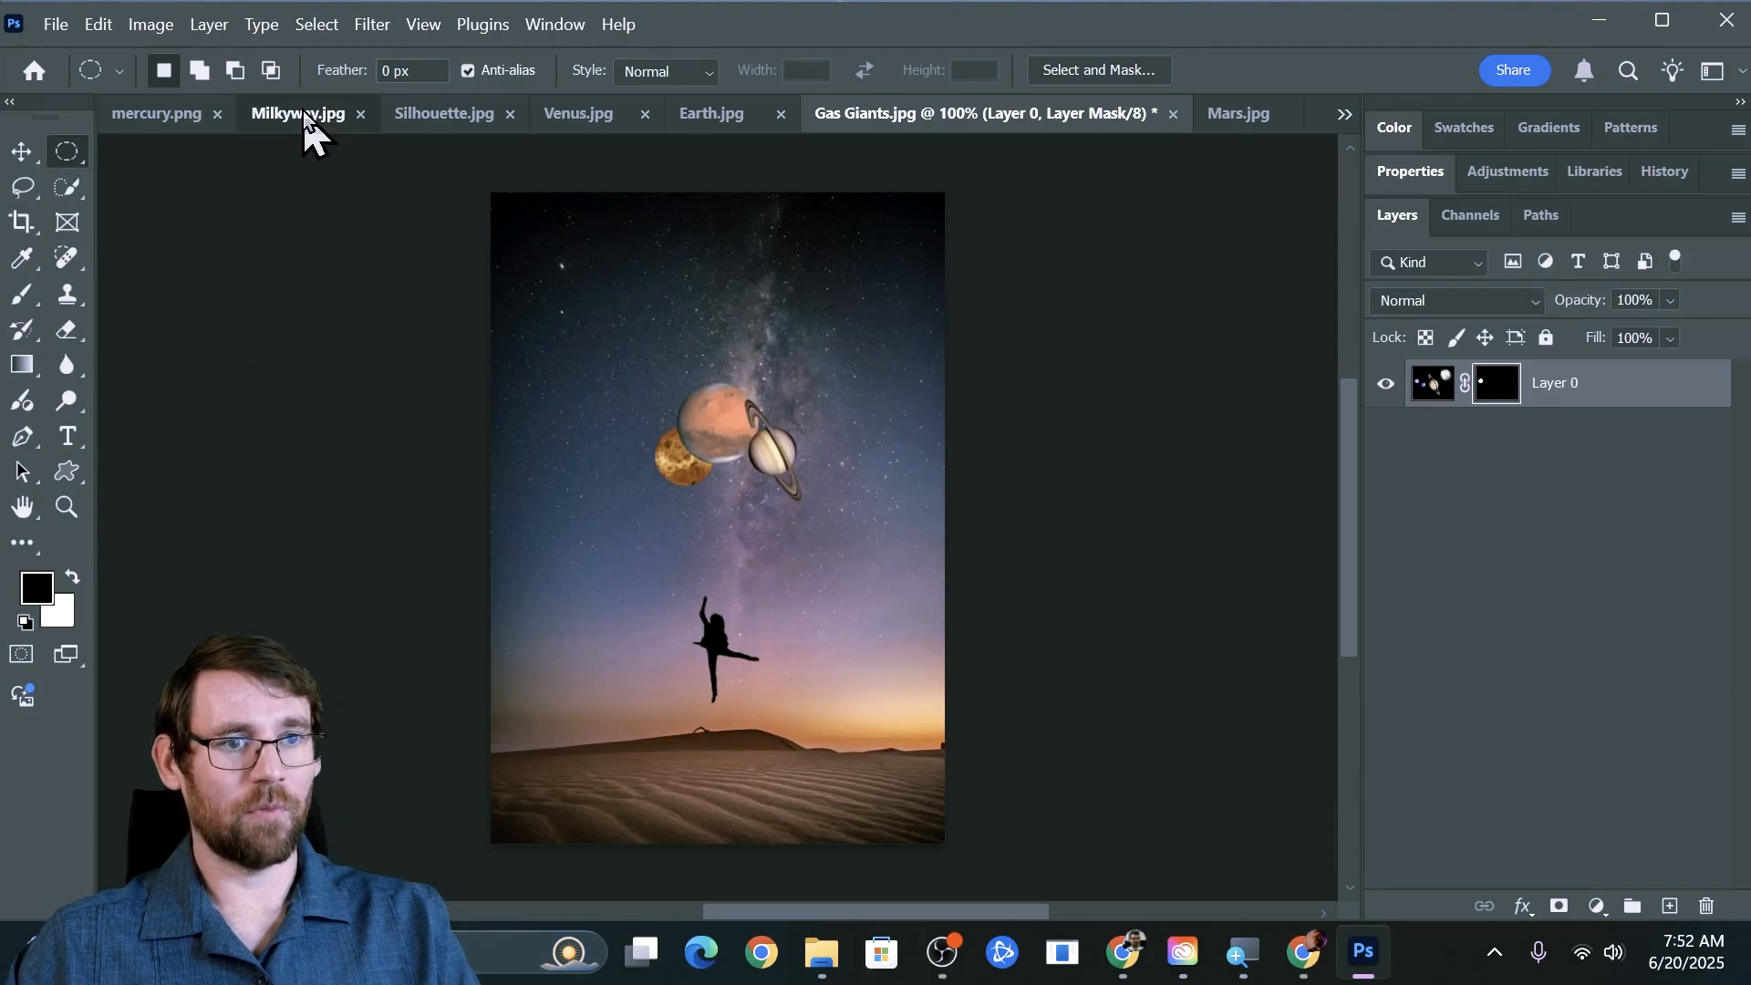
Place the light blue planet against the lower left edge of Venus with Free Transform.
key("ctrl+t")
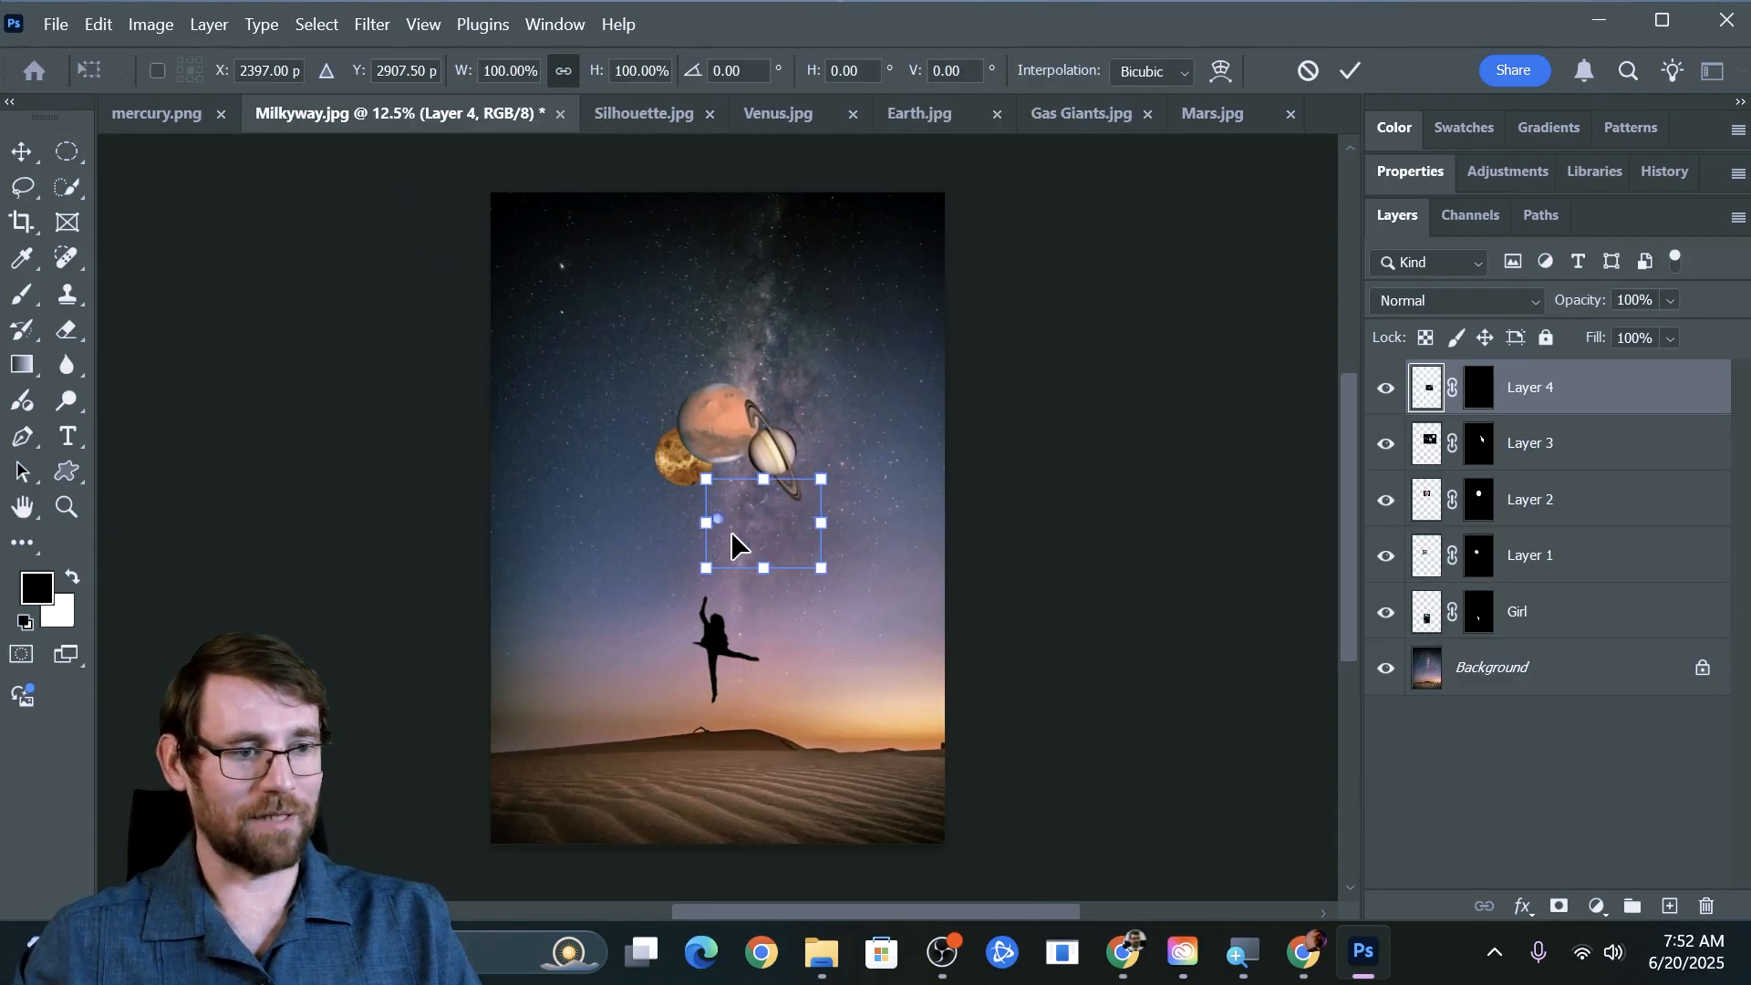
left_click_drag(706, 525, 654, 494)
key("Return")
key("m")
key("v")
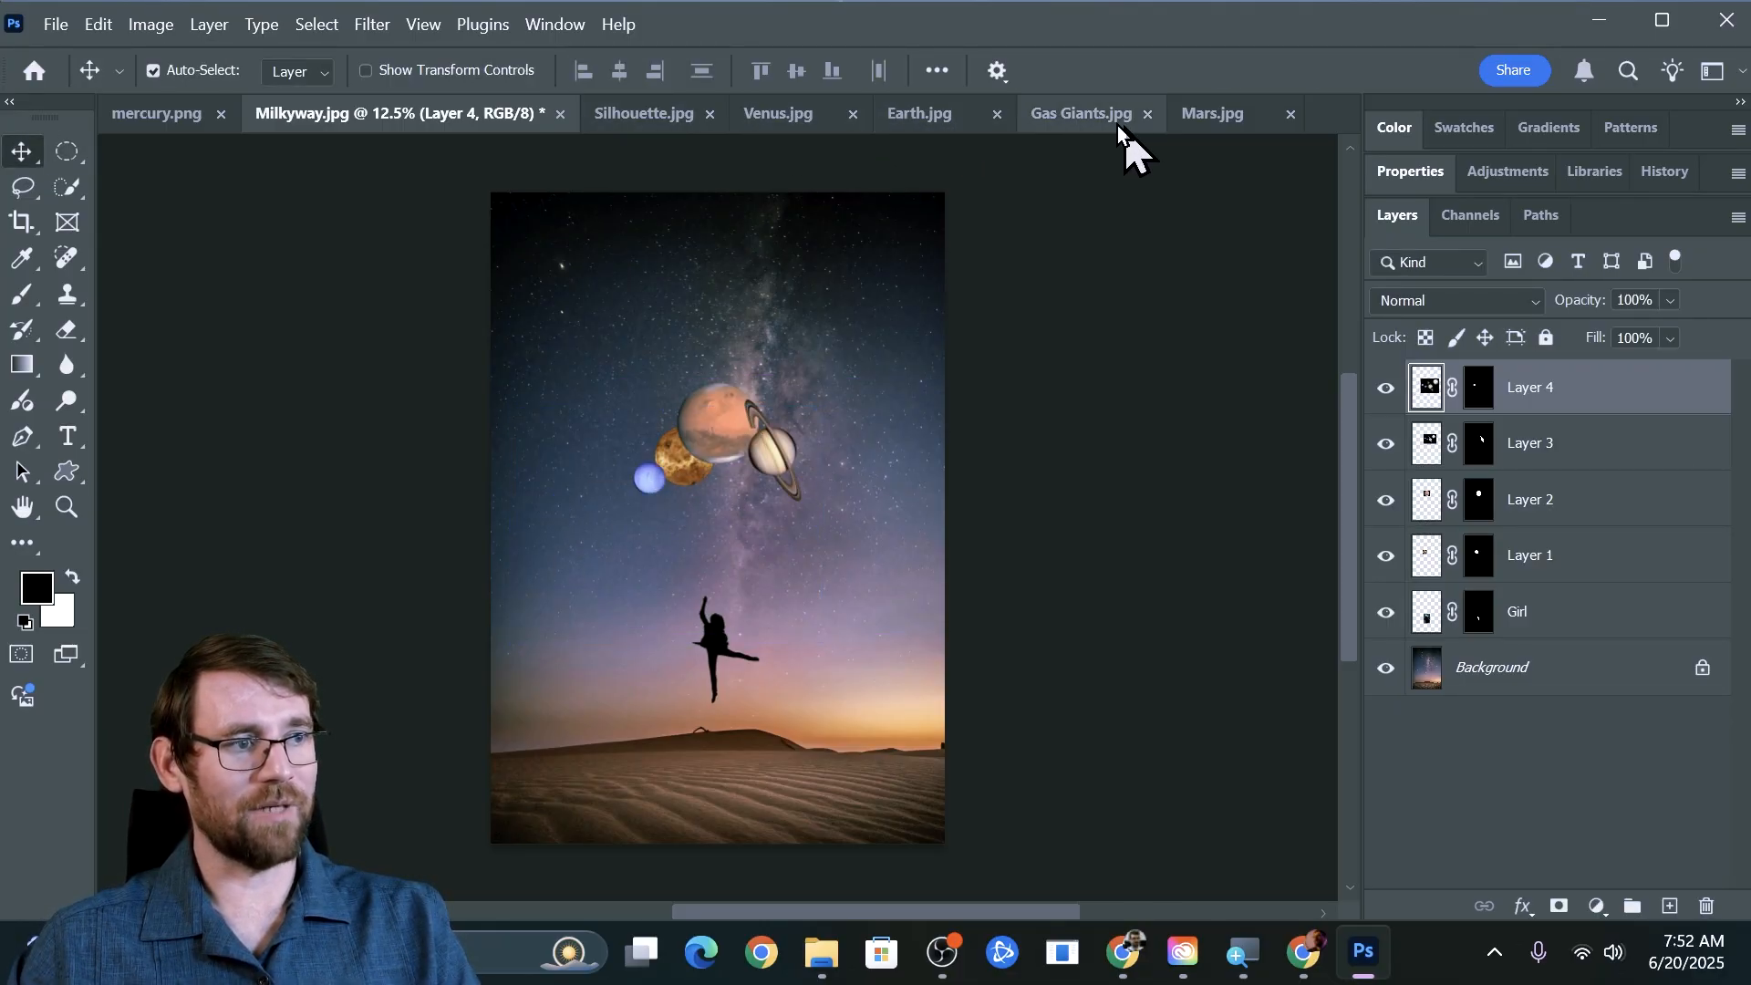
Select the darker blue planet in Gas Giants.jpg with the Elliptical Marquee tool.
left_click(1085, 113)
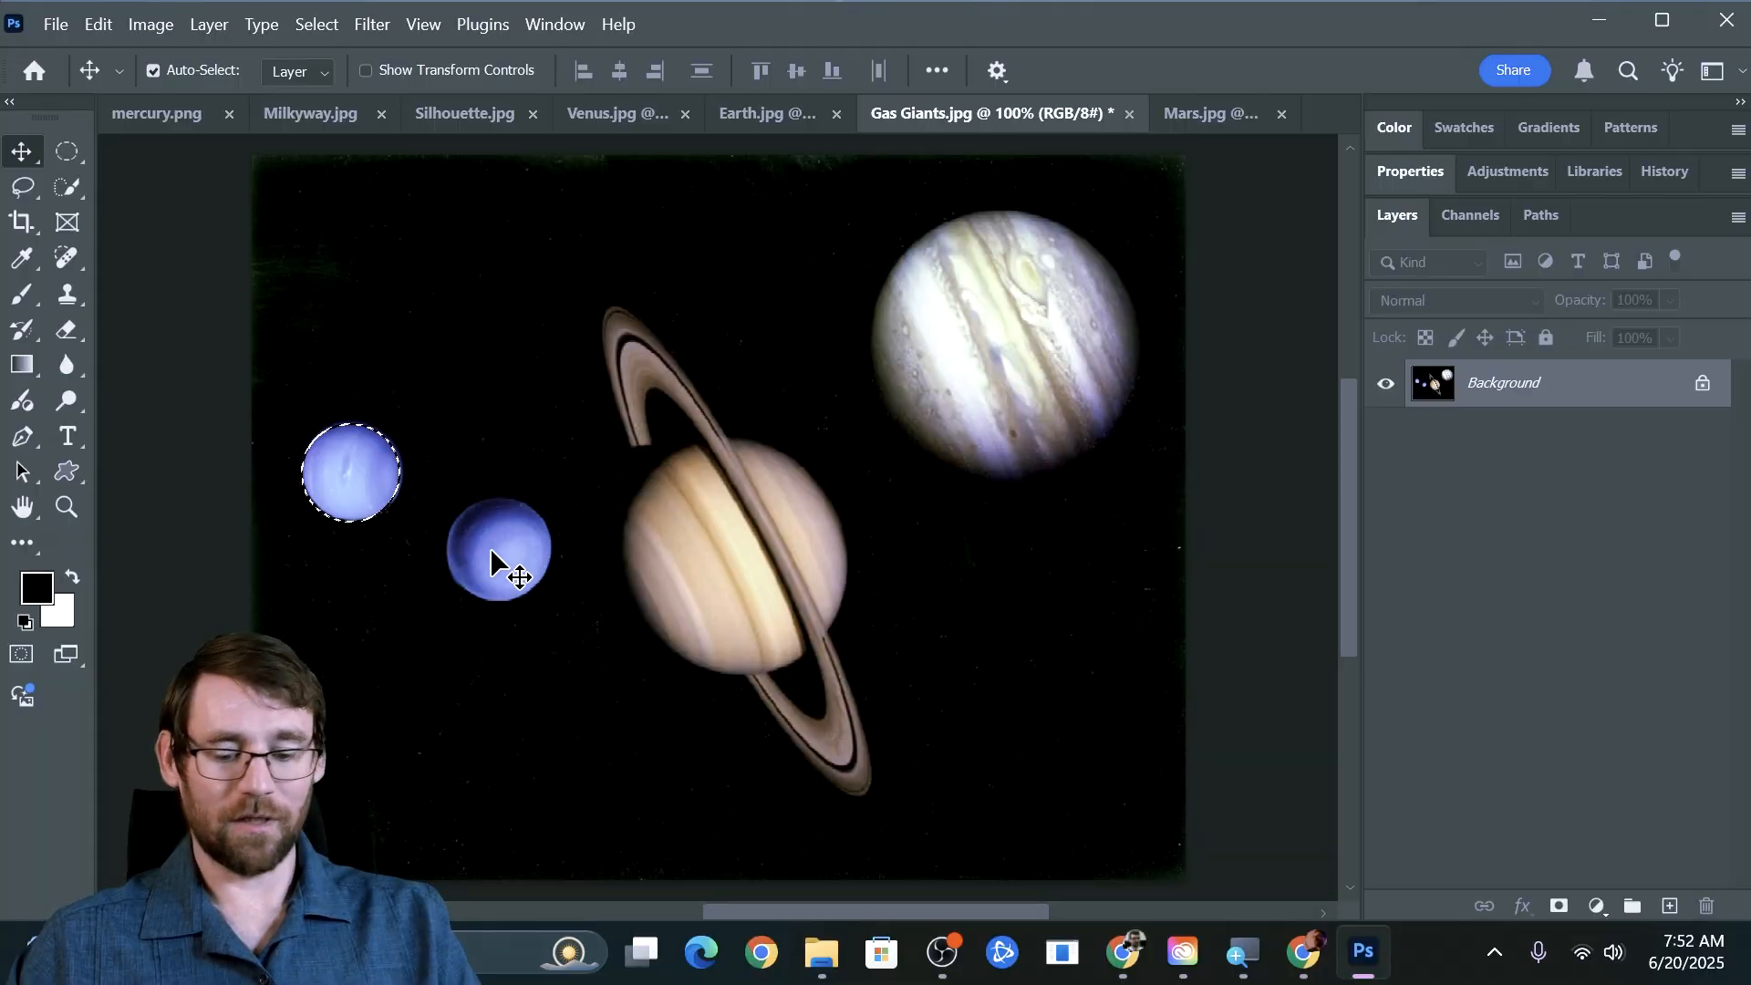
key("m")
left_click_drag(442, 499, 555, 609)
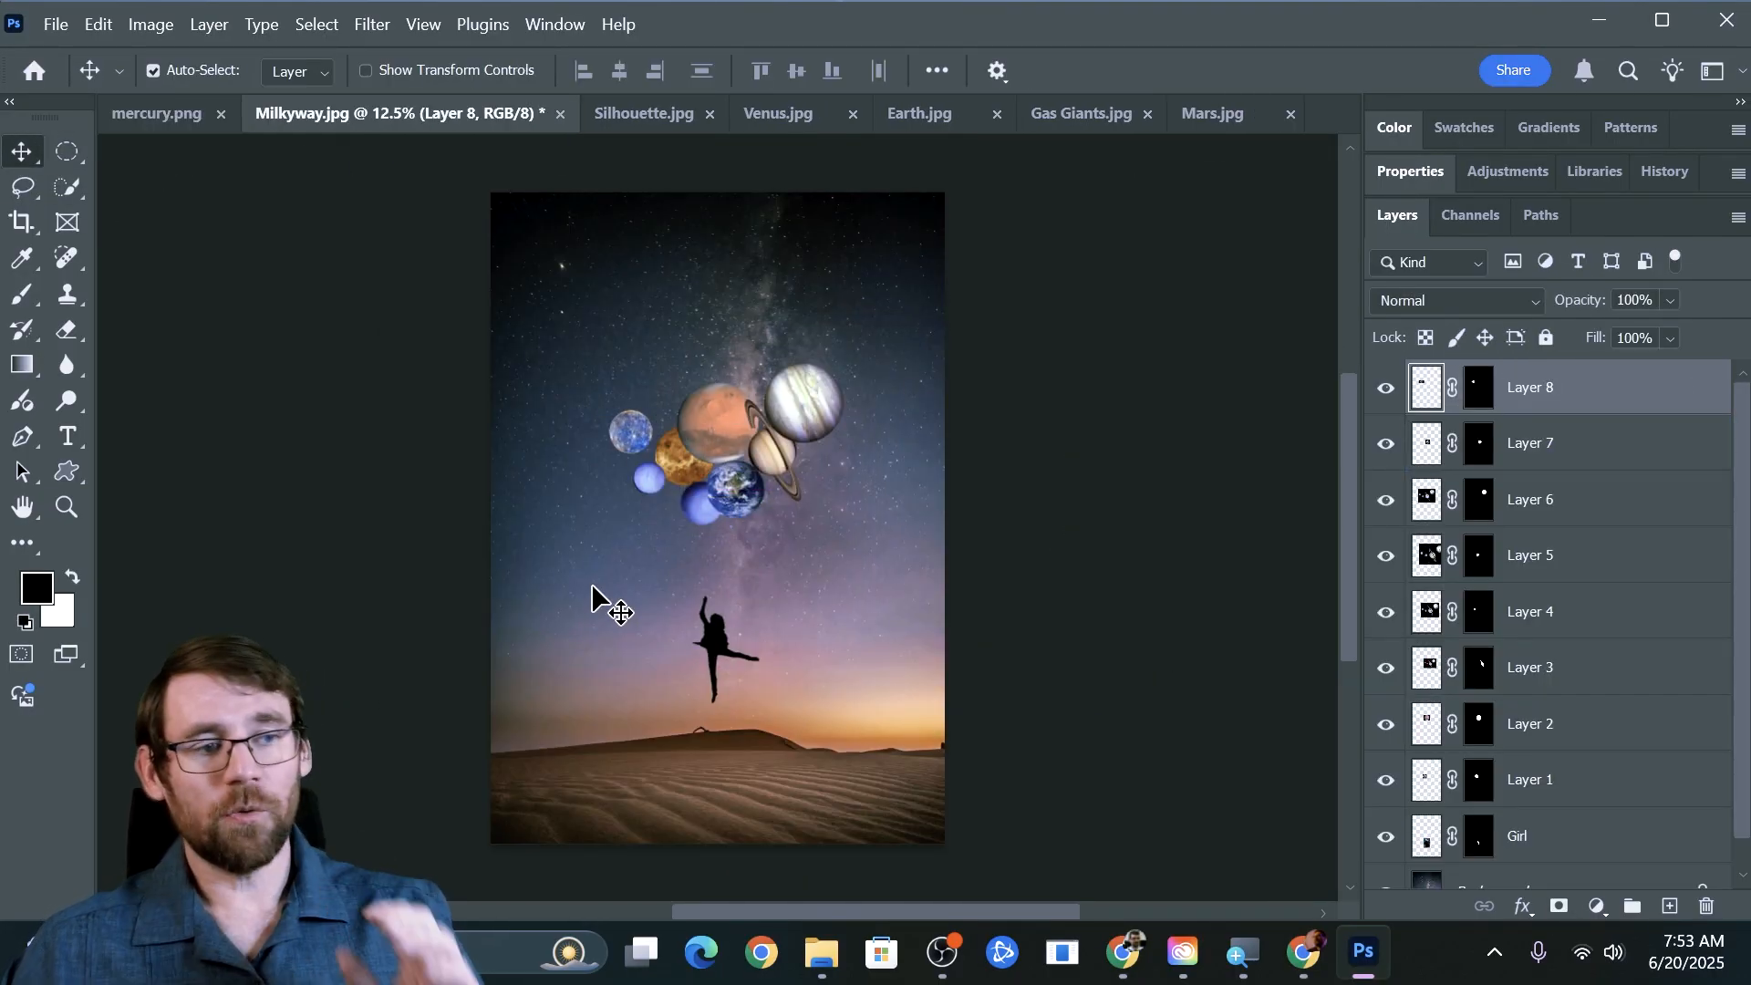
Close mercury.png, Venus.jpg and Earth.jpg without saving their changes.
left_click(171, 133)
left_click(459, 114)
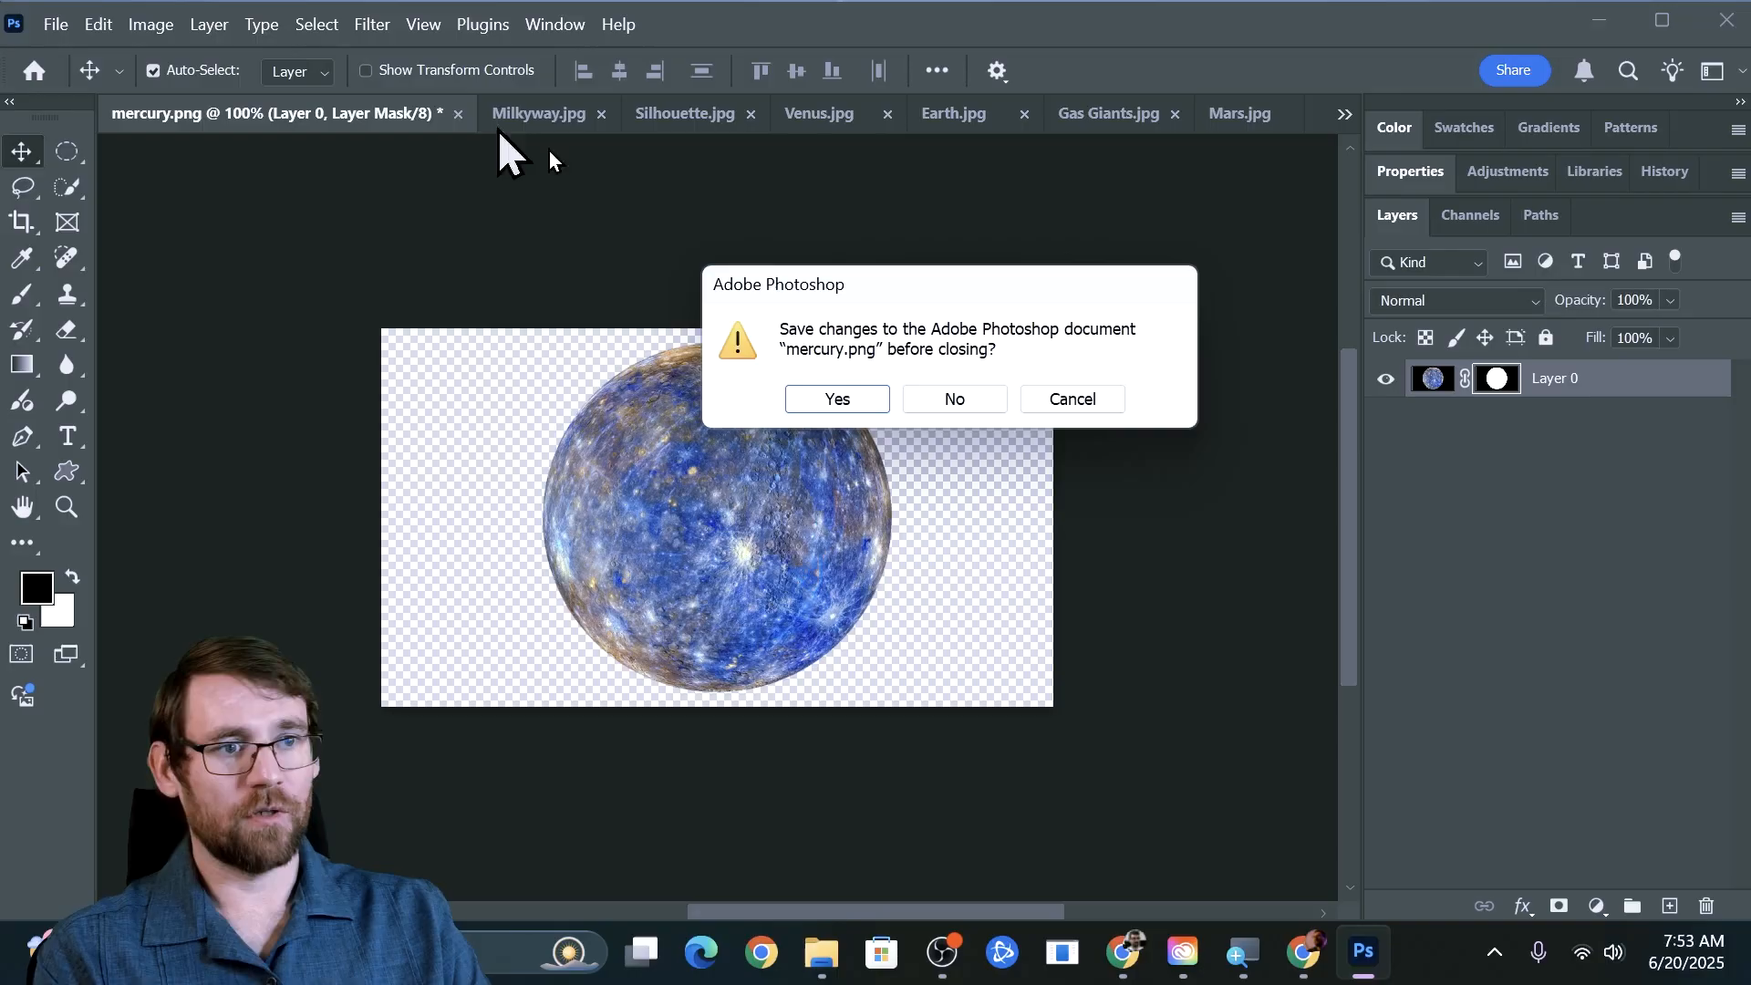
left_click(957, 408)
left_click(684, 114)
left_click(778, 114)
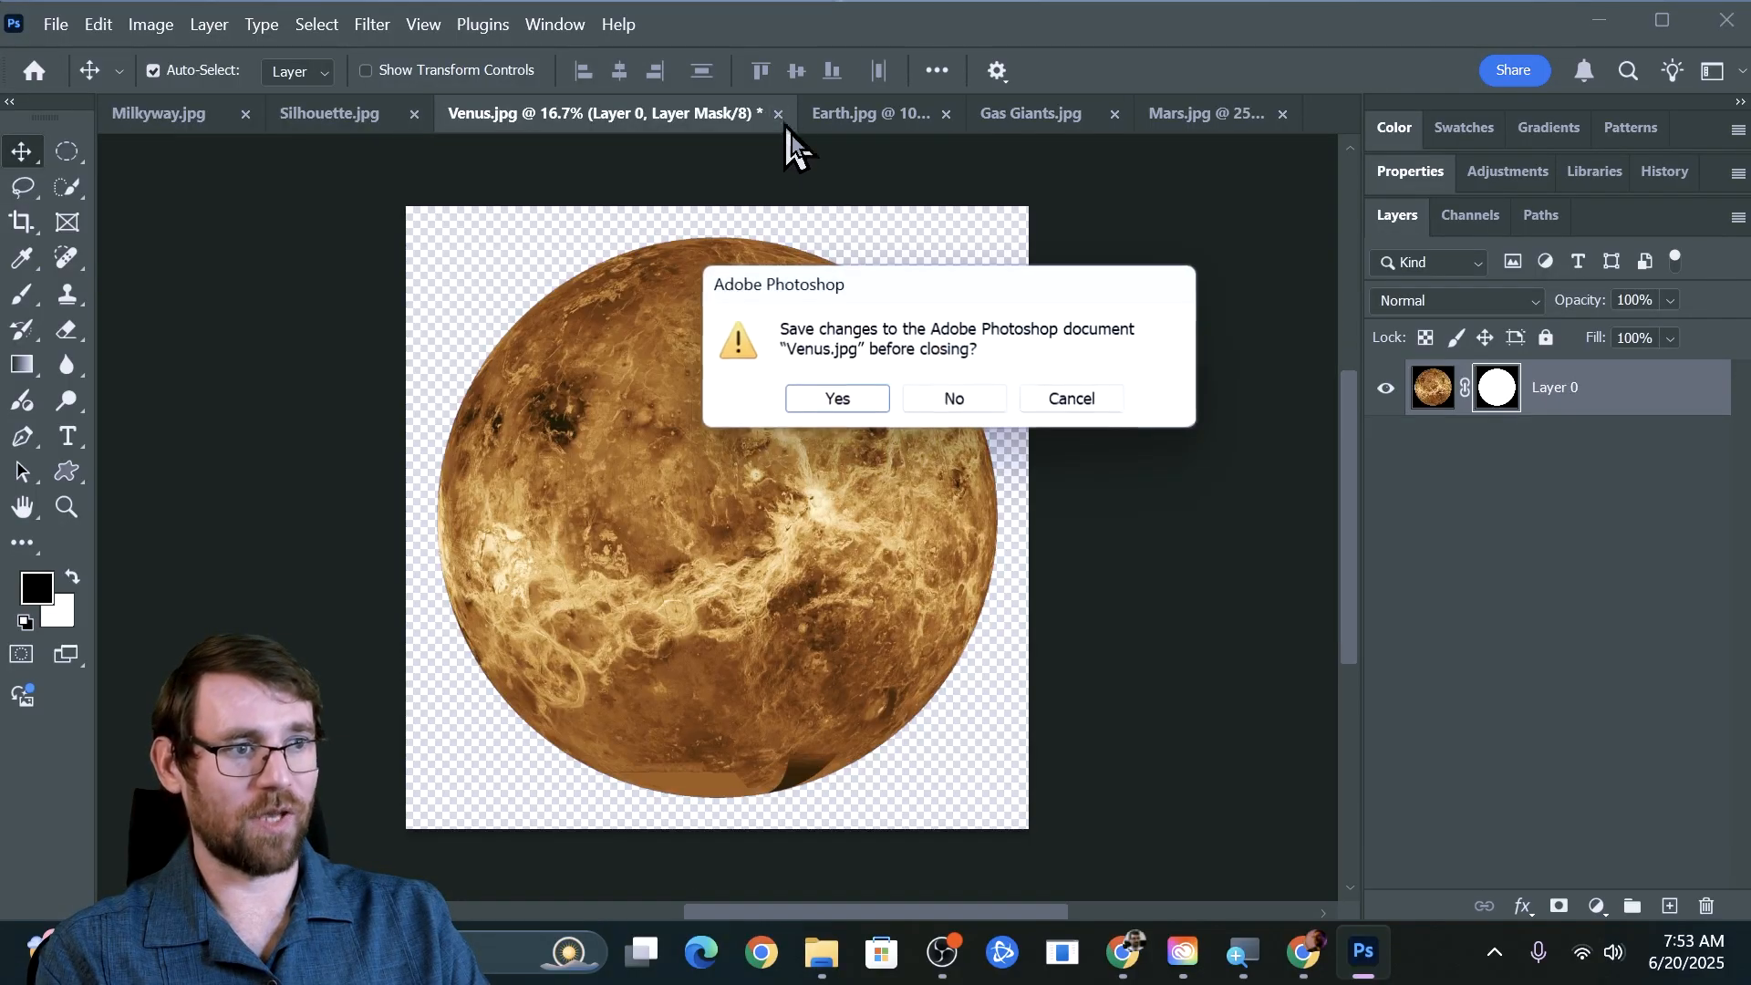
left_click(953, 399)
left_click(766, 114)
left_click(858, 114)
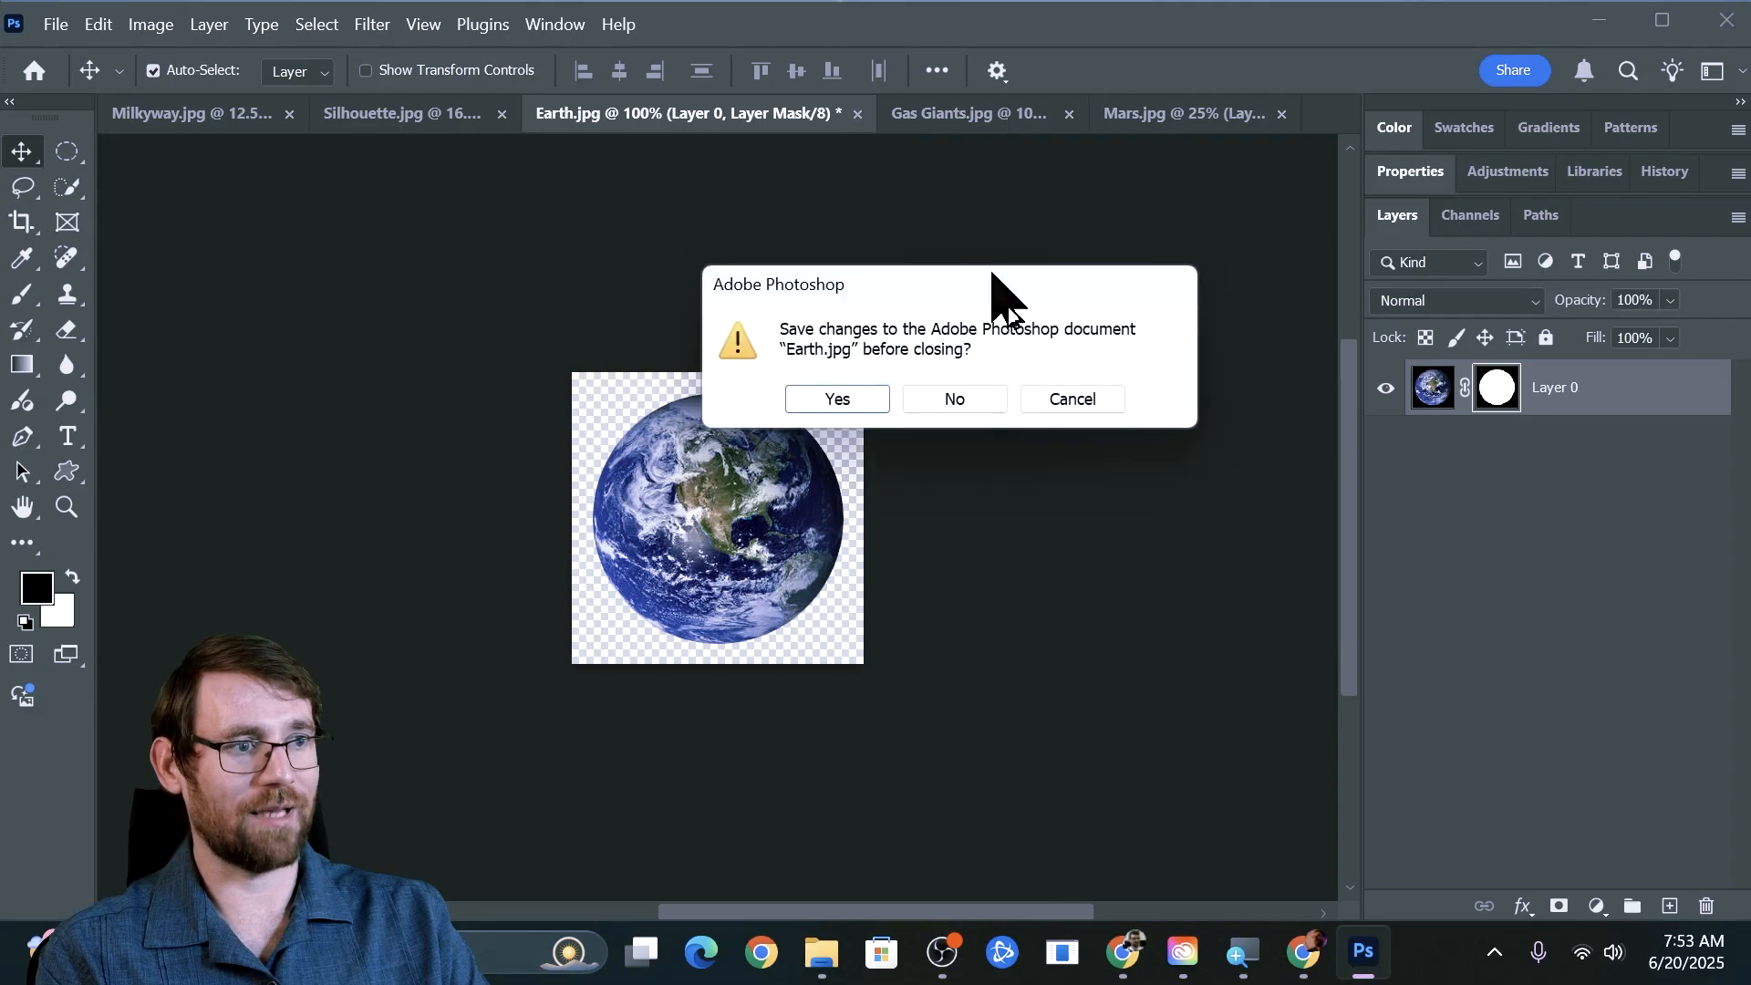
left_click(979, 392)
Close Gas Giants.jpg, Mars.jpg and Silhouette.jpg without saving, leaving only Milkyway.jpg open.
left_click(934, 117)
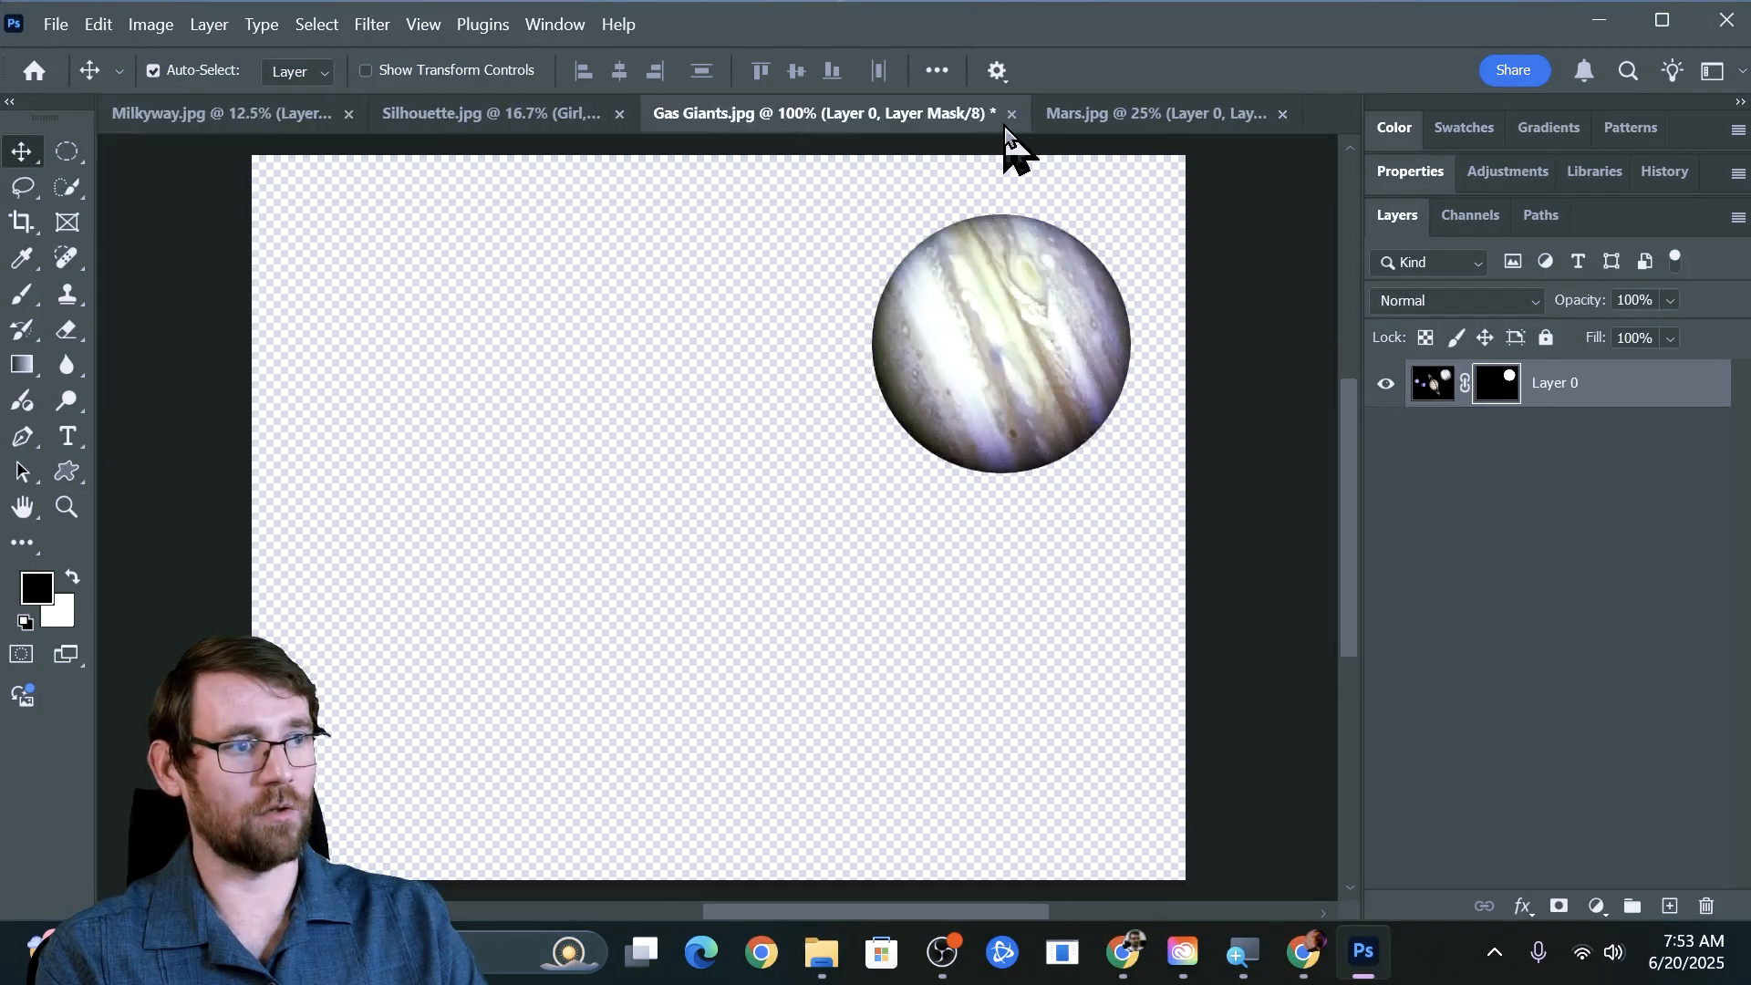
left_click(1010, 114)
left_click(965, 399)
left_click(894, 114)
left_click(554, 118)
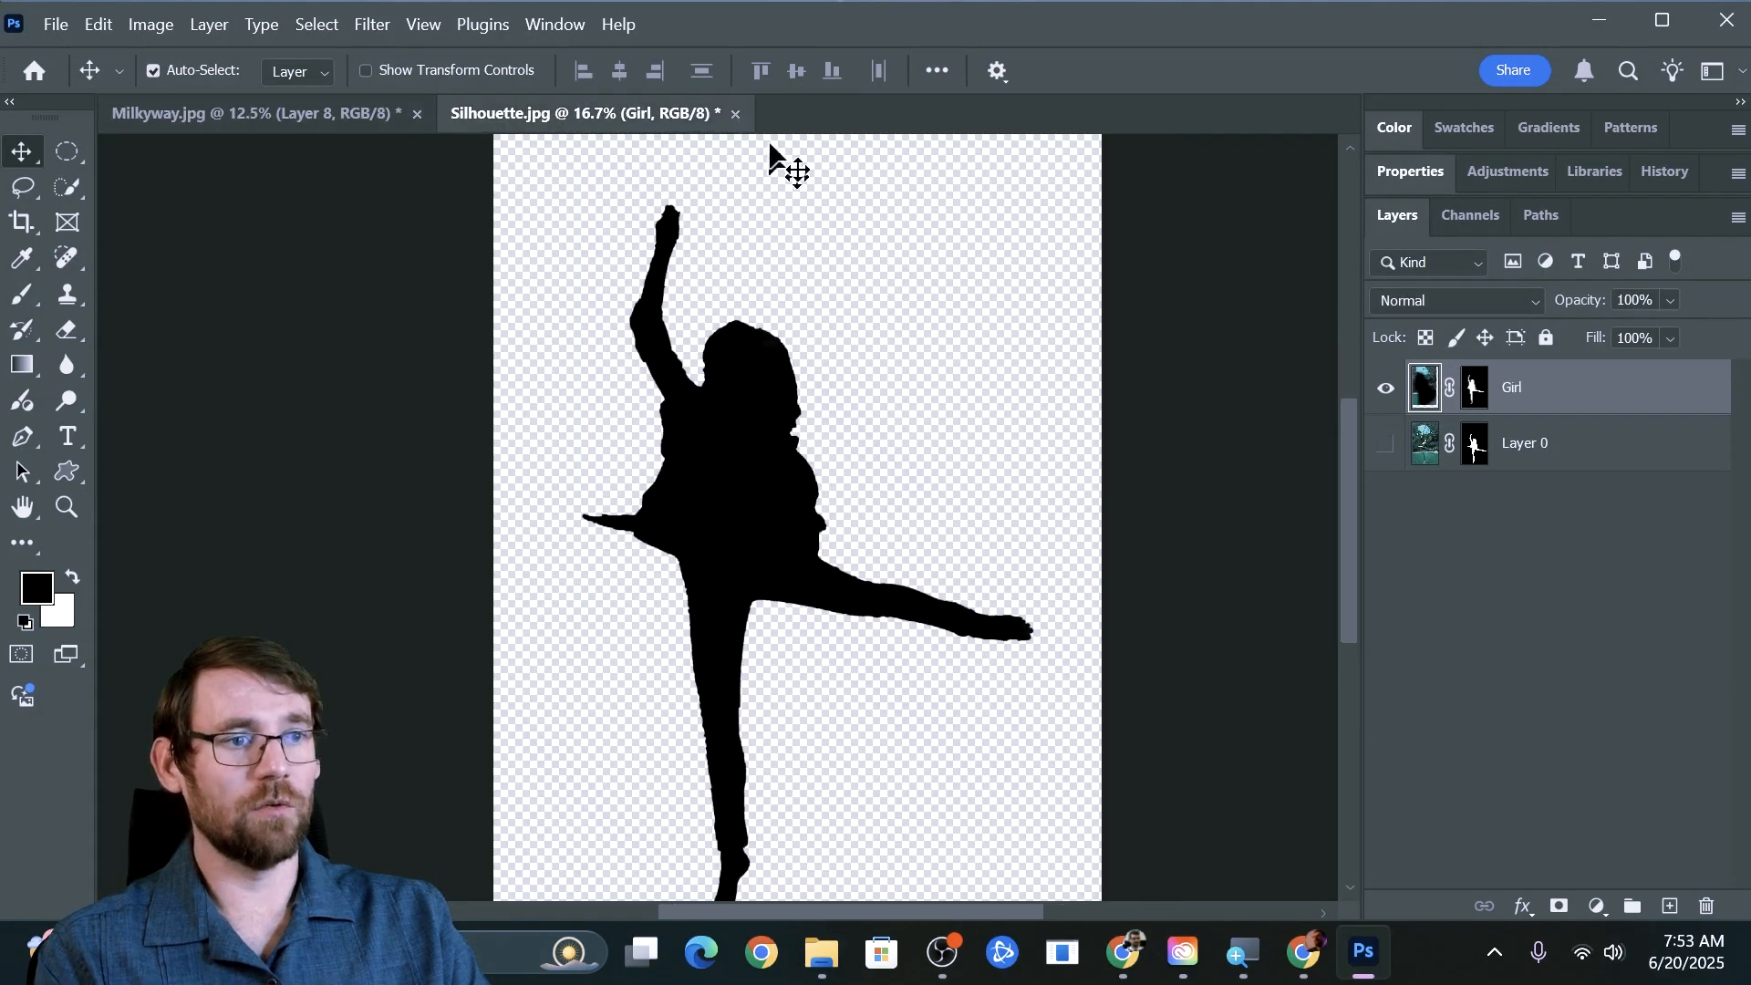
left_click(739, 116)
left_click(958, 398)
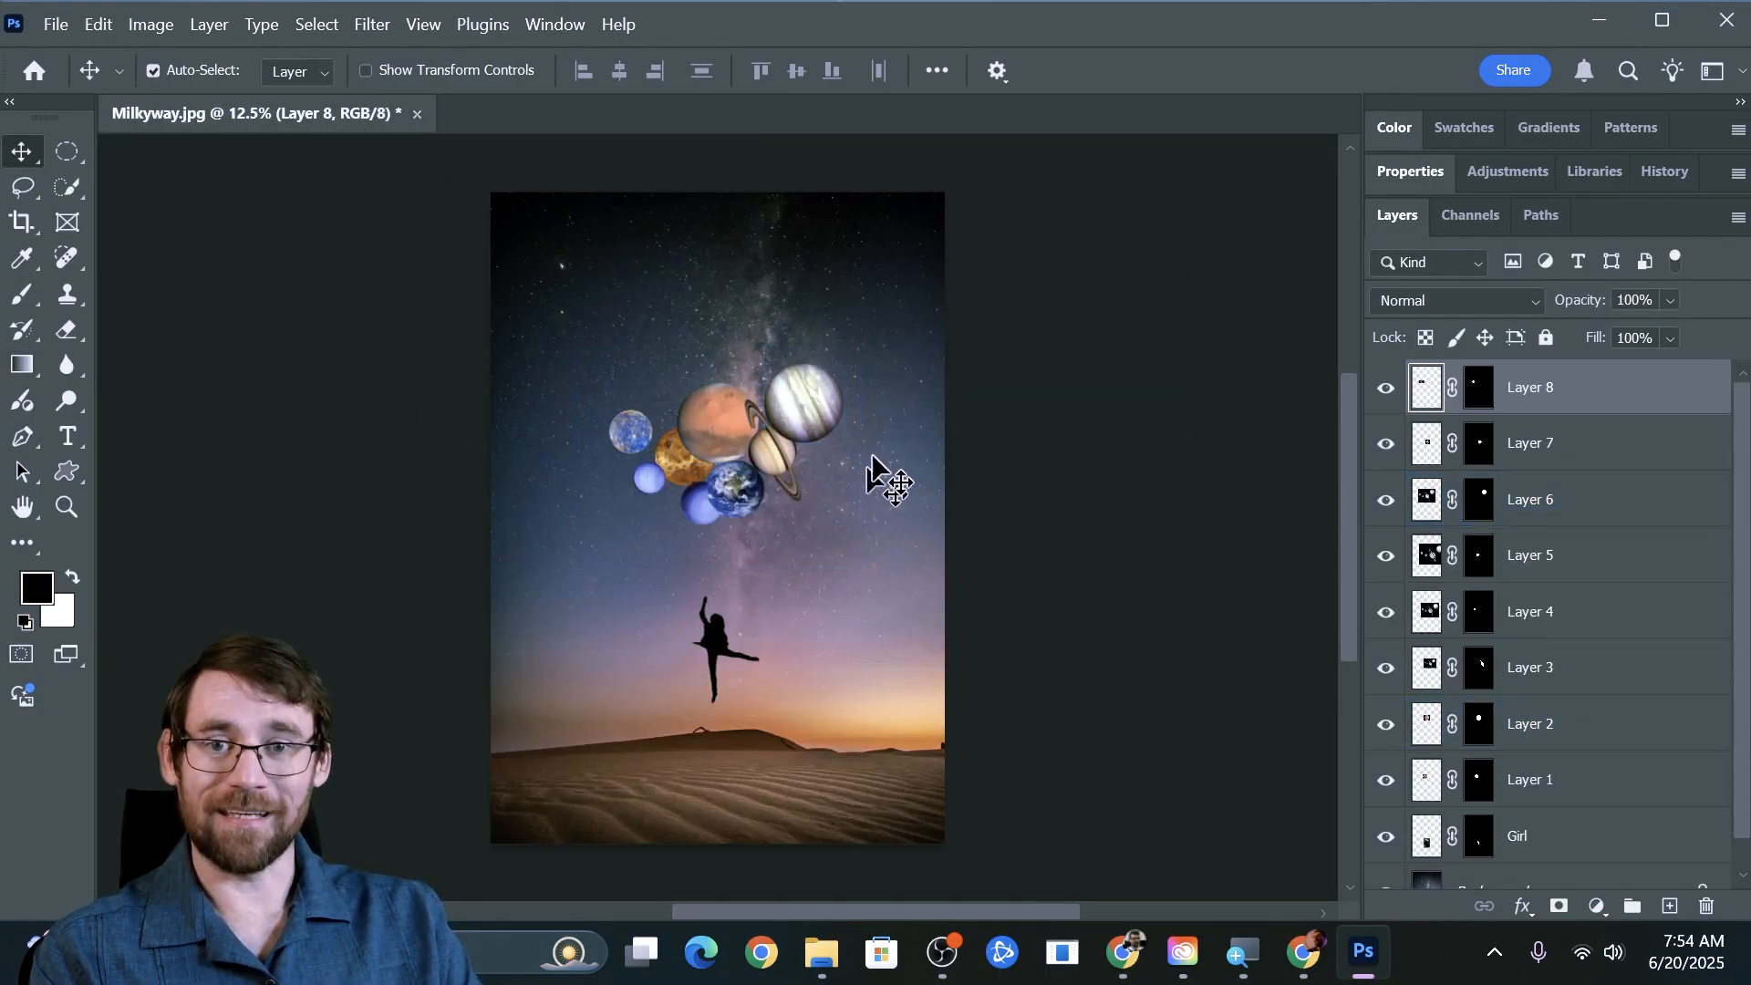
Tighten the planet cluster by moving the darker blue planet beside Saturn and bringing Mercury, Jupiter and Earth closer to Mars.
left_click_drag(637, 426, 676, 419)
left_click(649, 485)
left_click_drag(649, 485, 798, 461)
left_click(687, 500)
left_click_drag(796, 402, 759, 388)
left_click_drag(810, 456, 793, 435)
left_click(732, 493)
left_click_drag(732, 492, 734, 438)
Shift Earth within the cluster and place its layer, Layer 7, between Layer 3 and Layer 2.
key("ctrl+plus")
key("ctrl+plus")
key("ctrl+plus")
left_click_drag(786, 283, 795, 394)
scroll(796, 393, "up", 2)
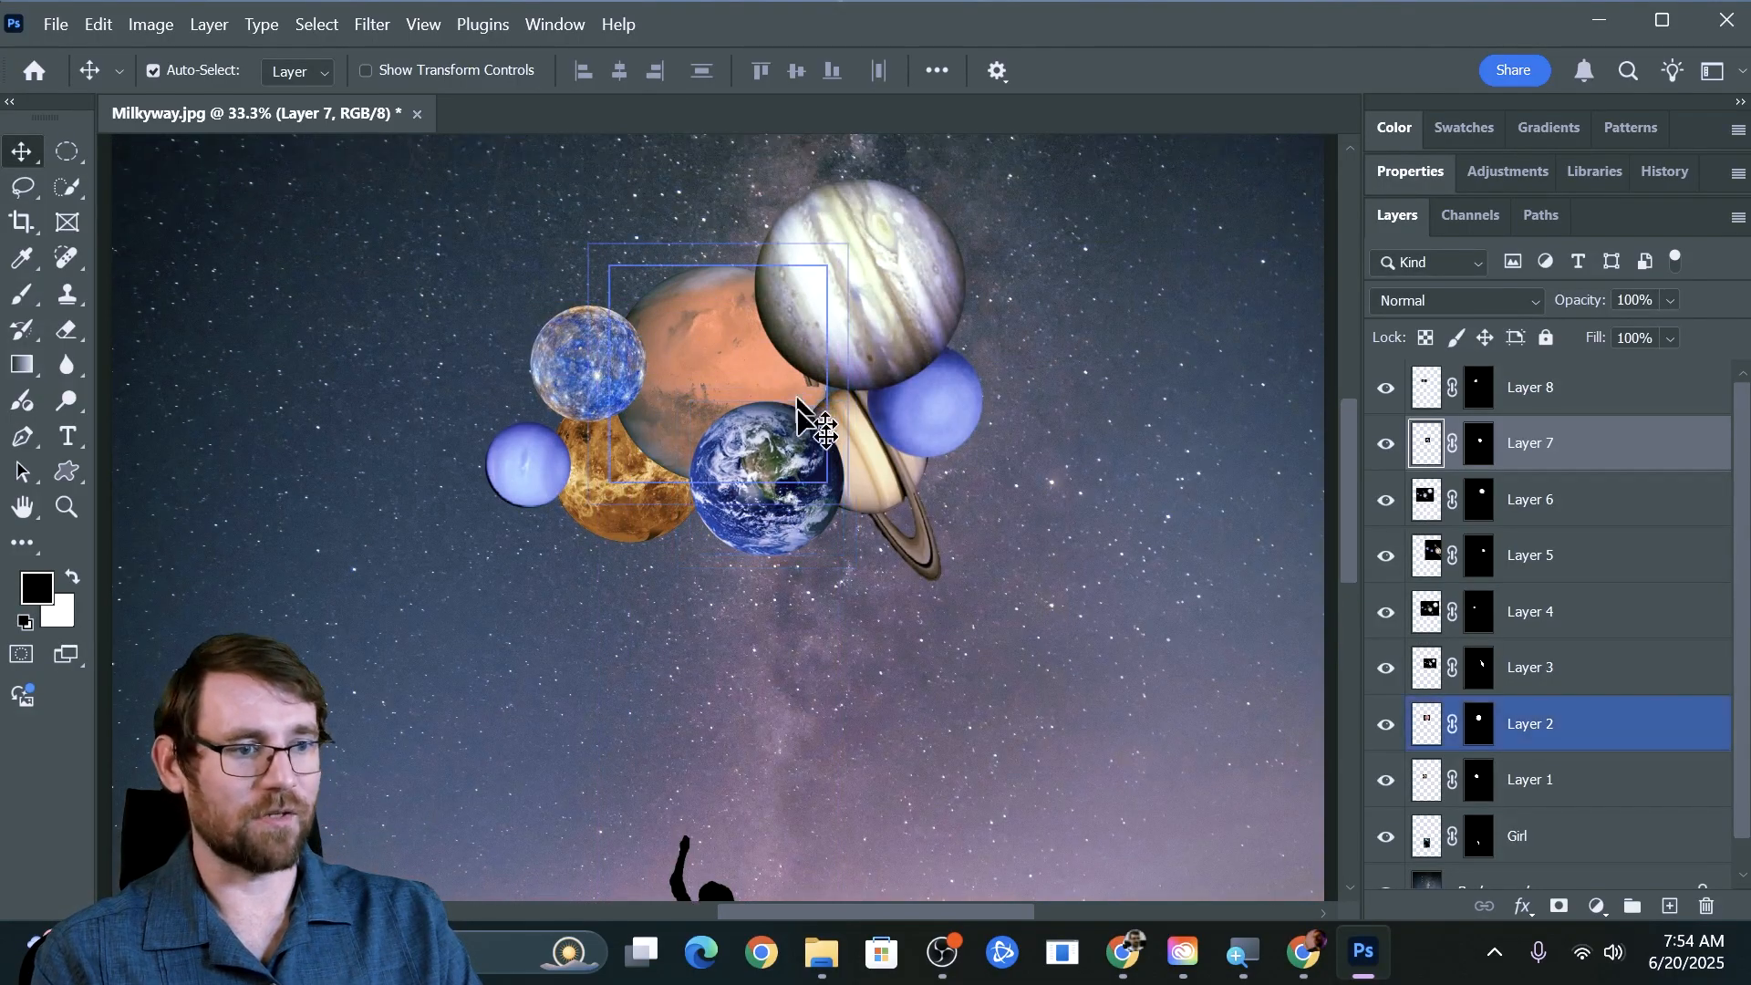
left_click_drag(772, 472, 773, 430)
left_click_drag(1575, 449, 1547, 695)
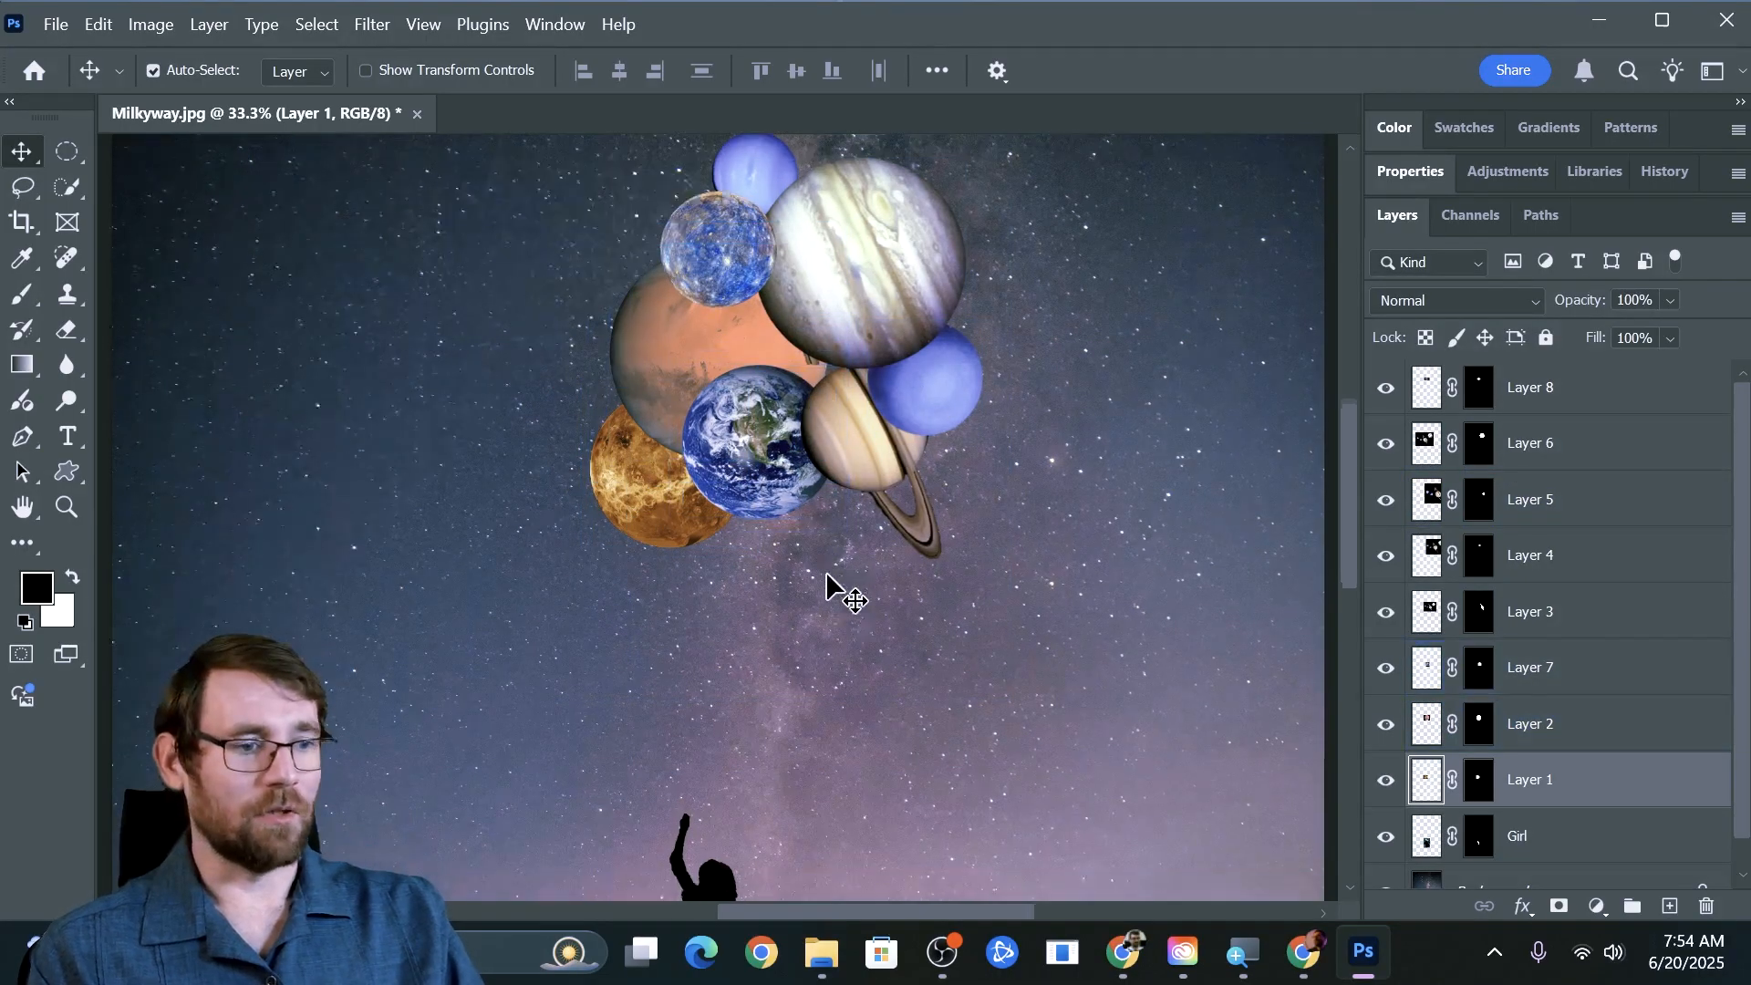
Move the girl's silhouette to the right so her raised hand sits beneath the planet cluster.
scroll(824, 584, "down", 3)
left_click_drag(704, 834, 776, 832)
Group all the planet layers, Layer 1 through Layer 8, into a group named Planets.
left_click(1548, 391)
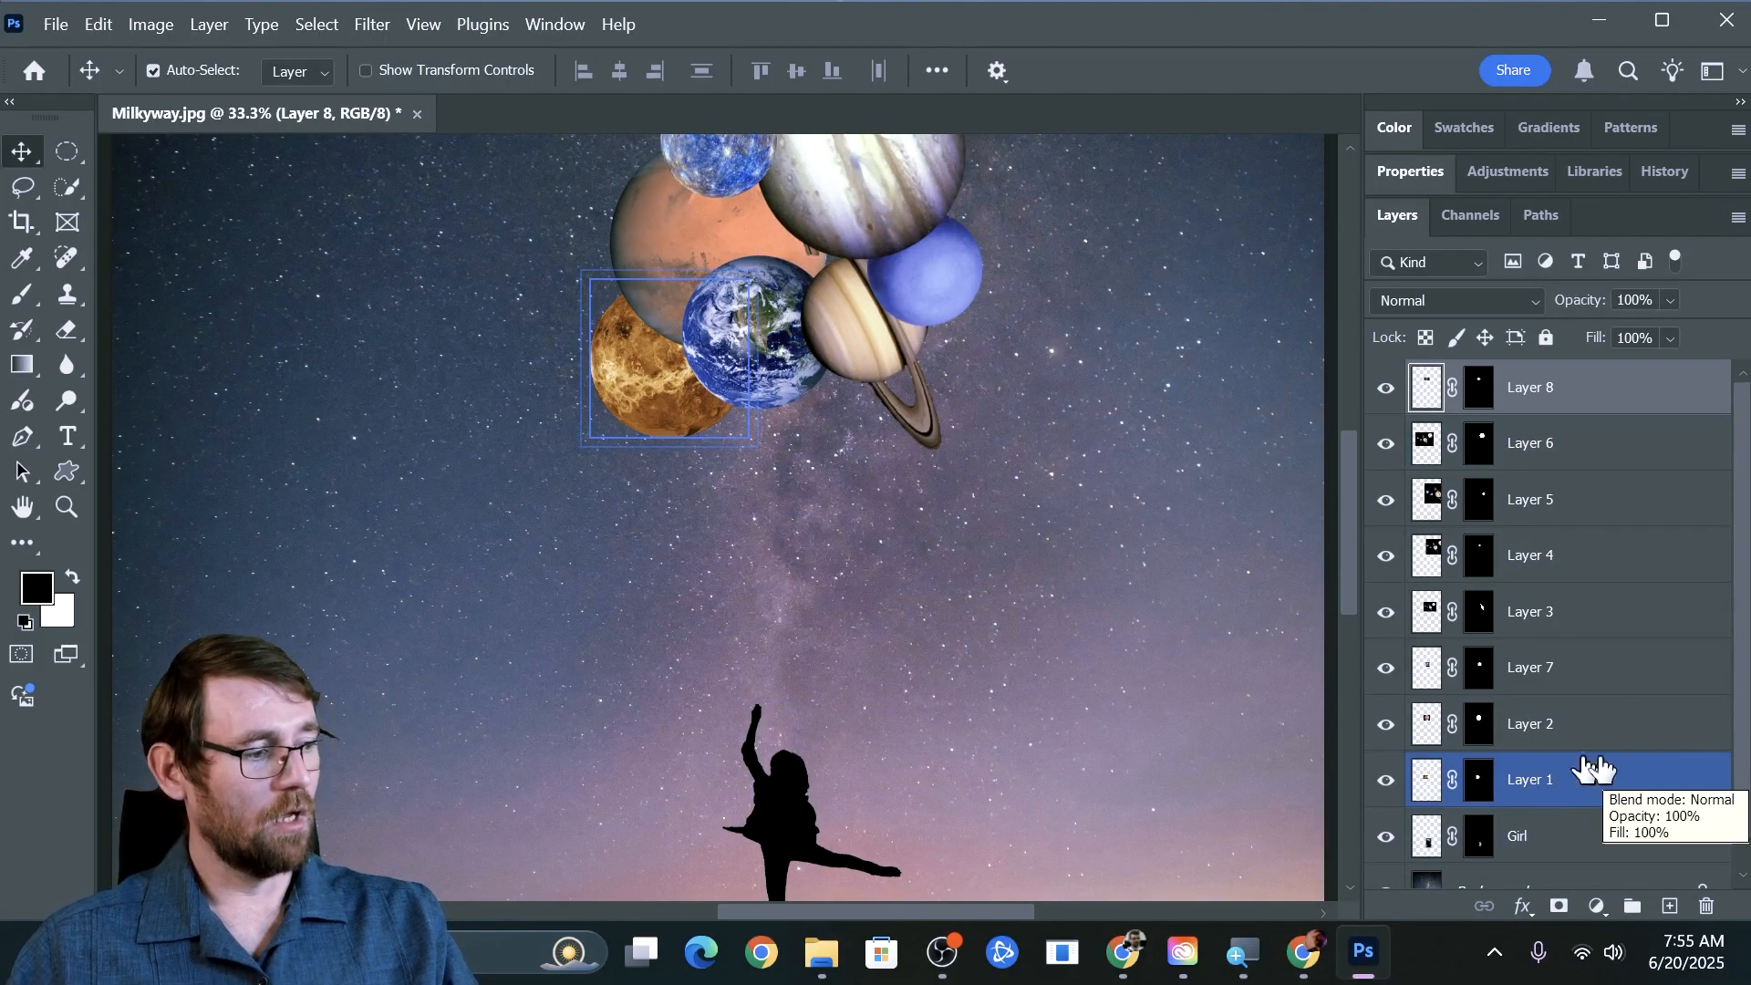
left_click(1535, 782)
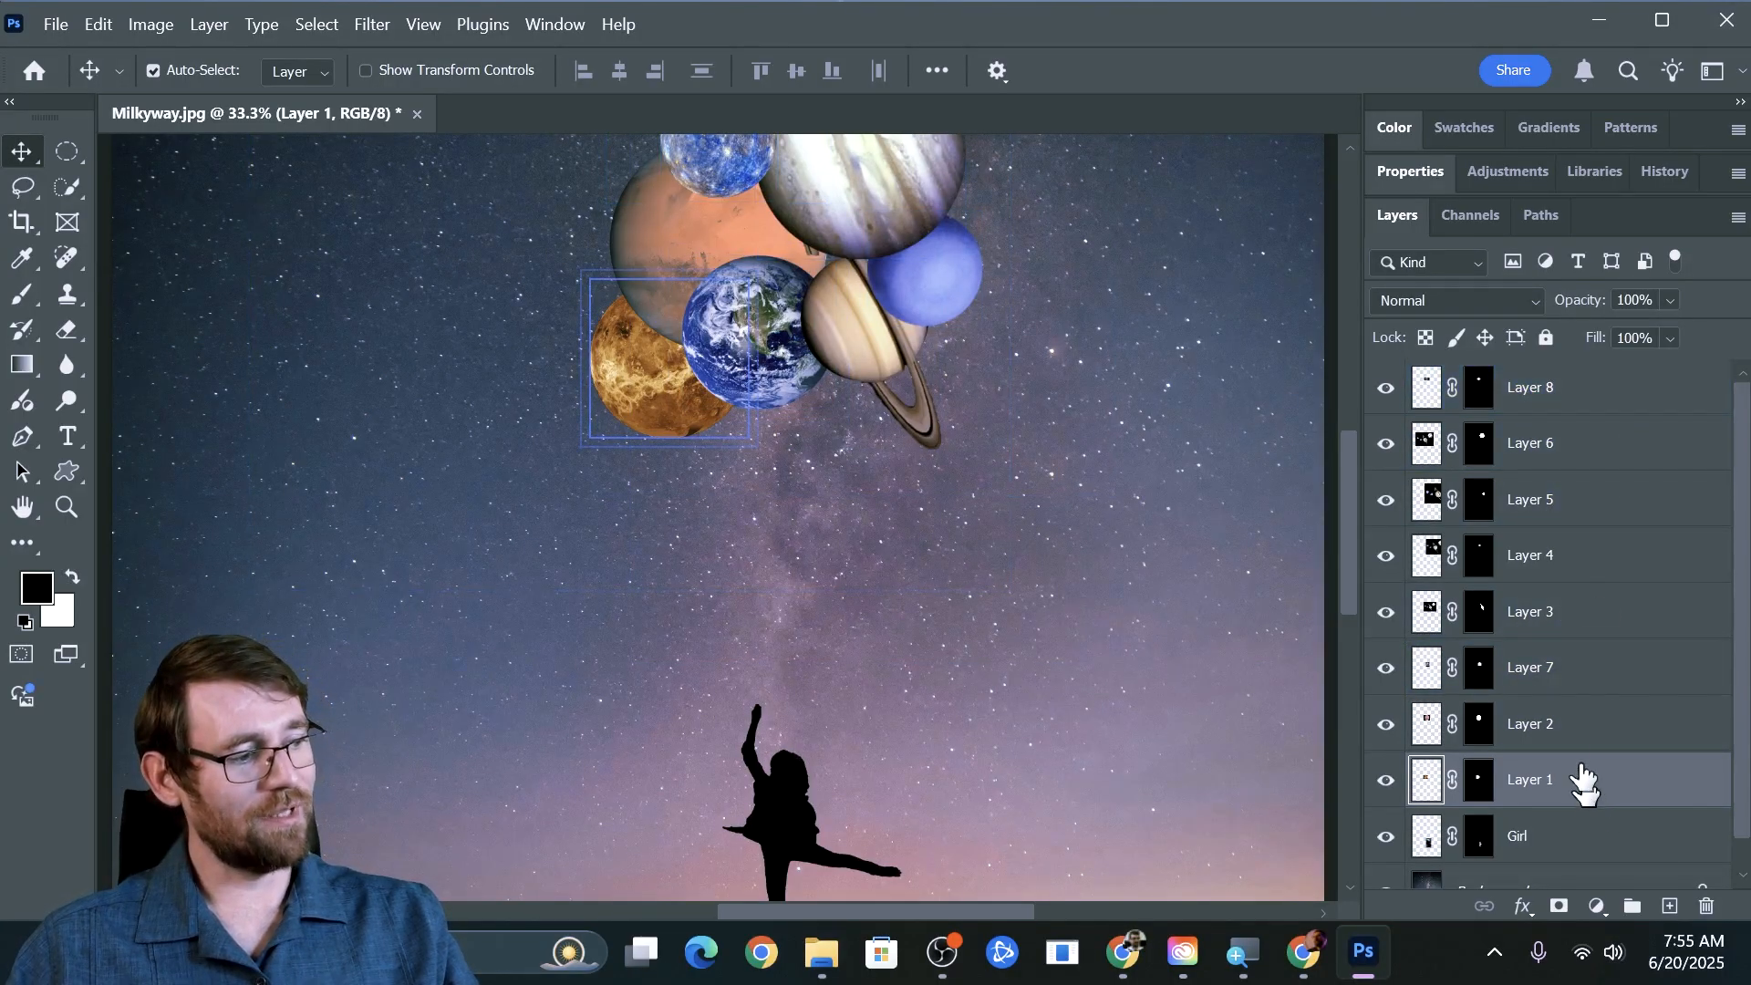
left_click(1546, 724, "ctrl")
left_click(1563, 671, "ctrl")
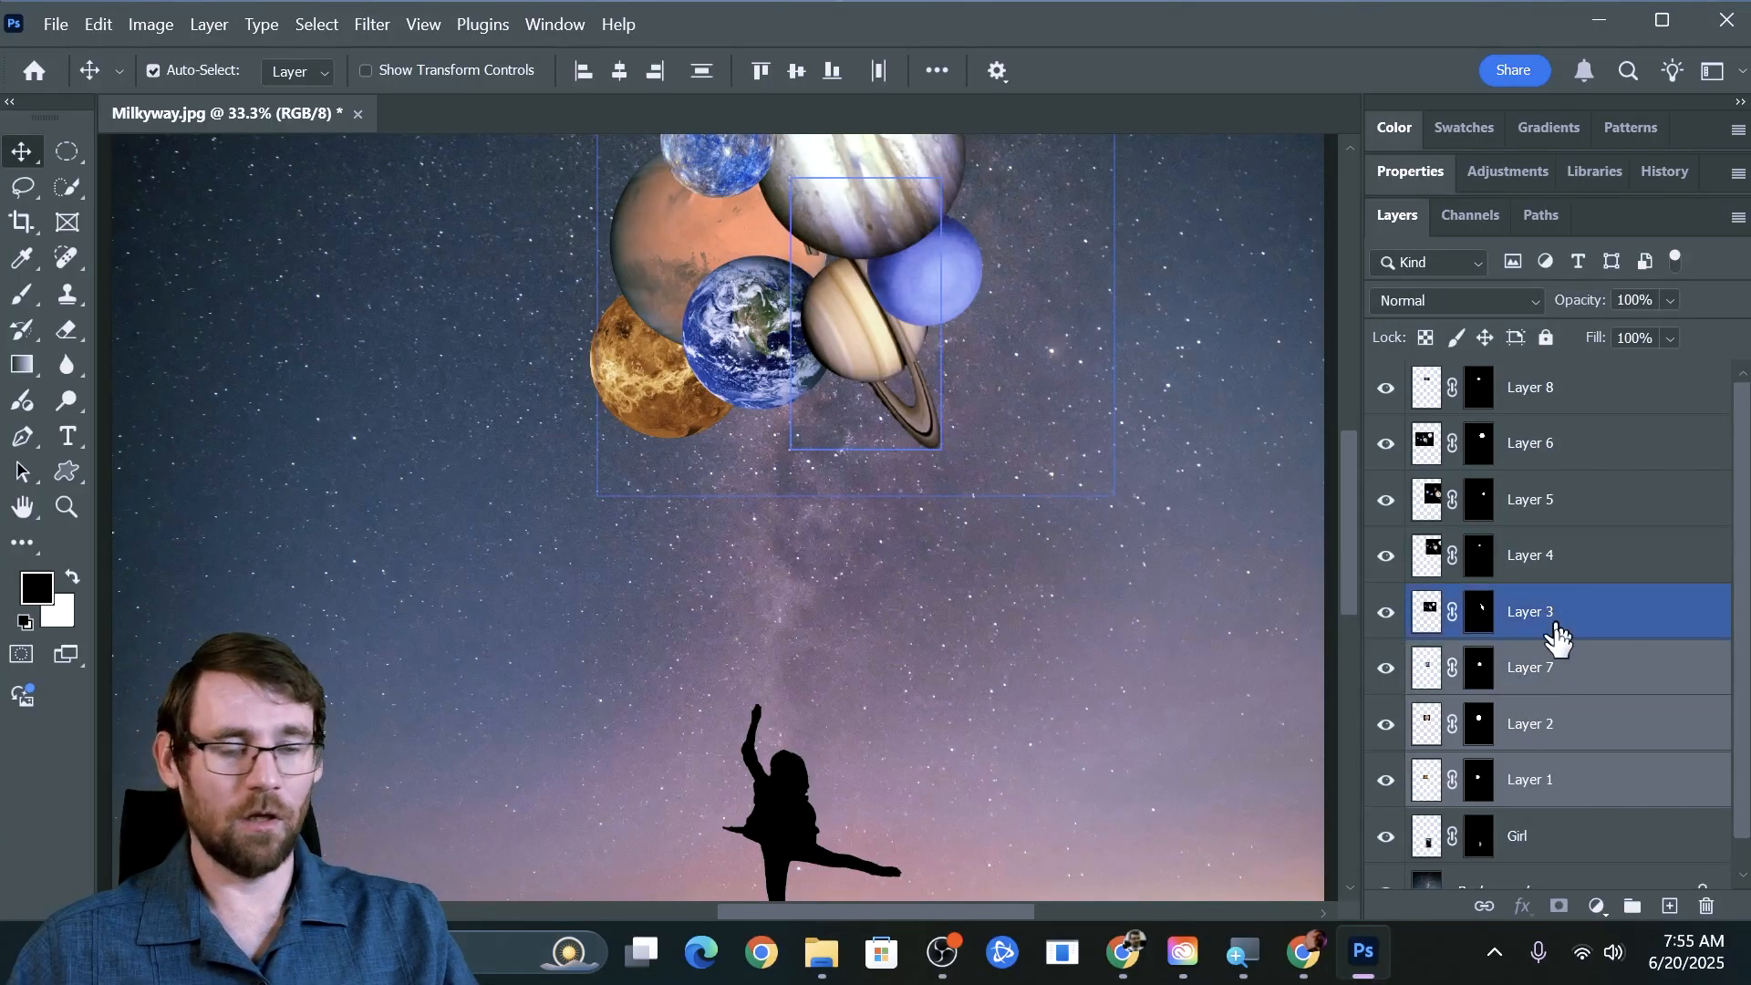
left_click(1543, 781)
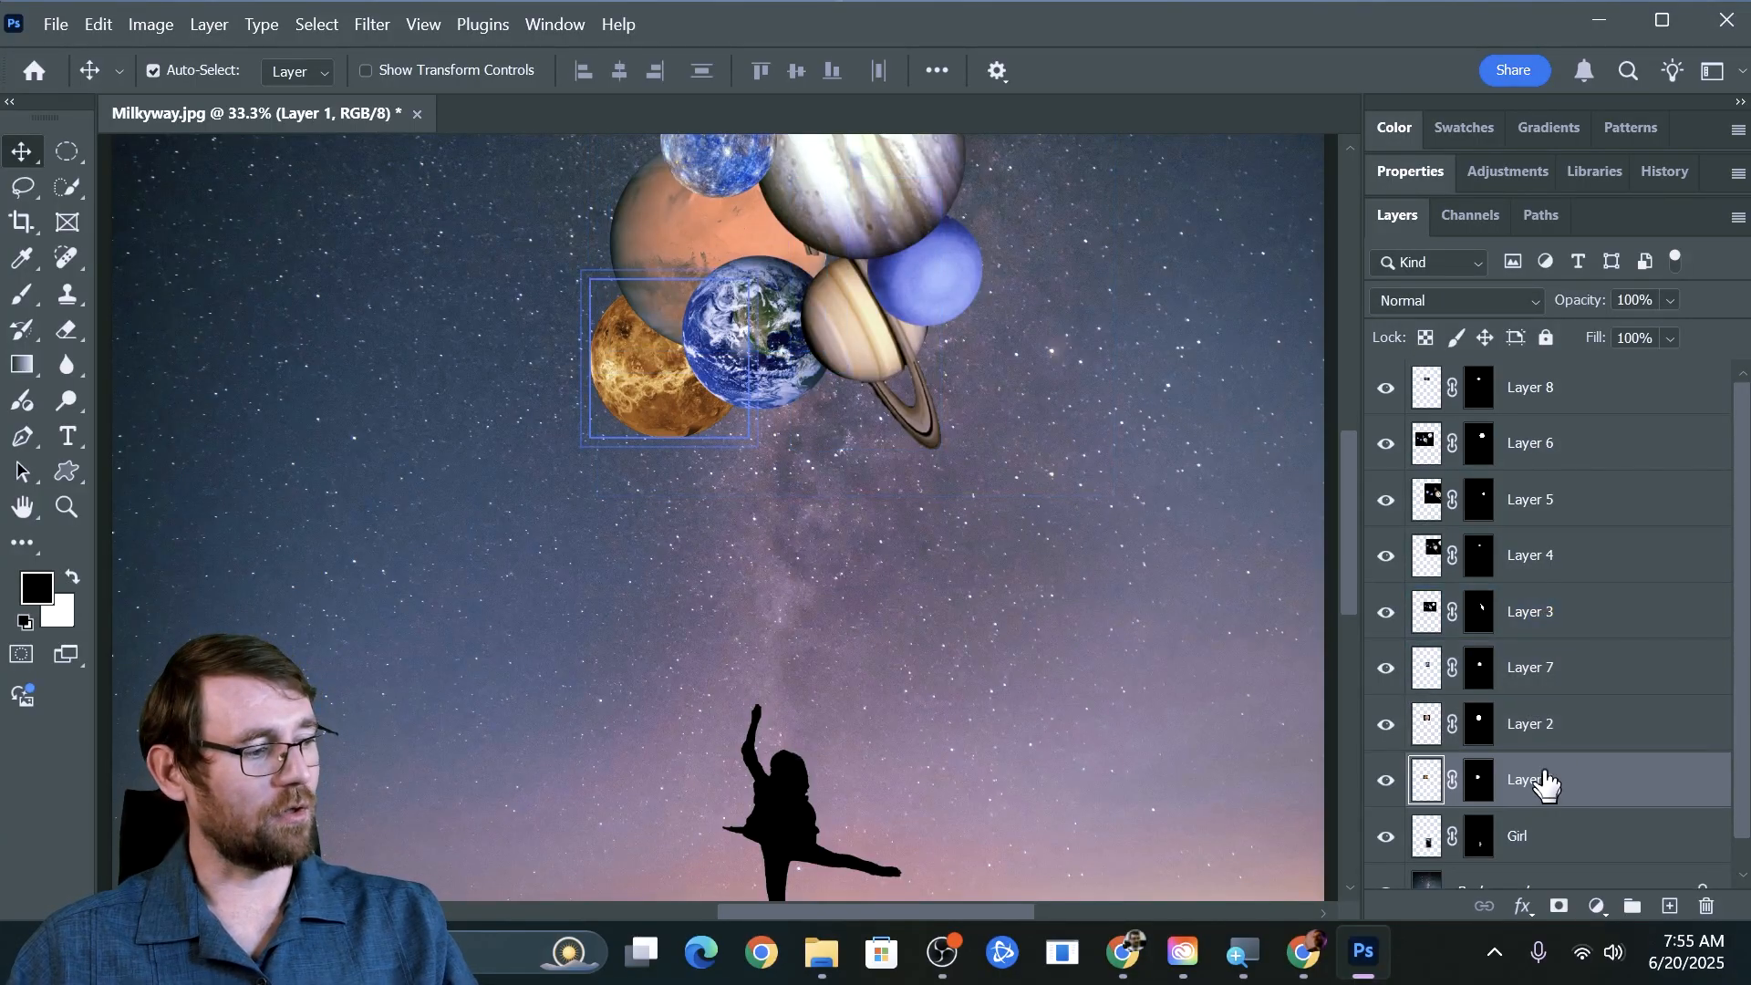
left_click(1544, 392, "shift")
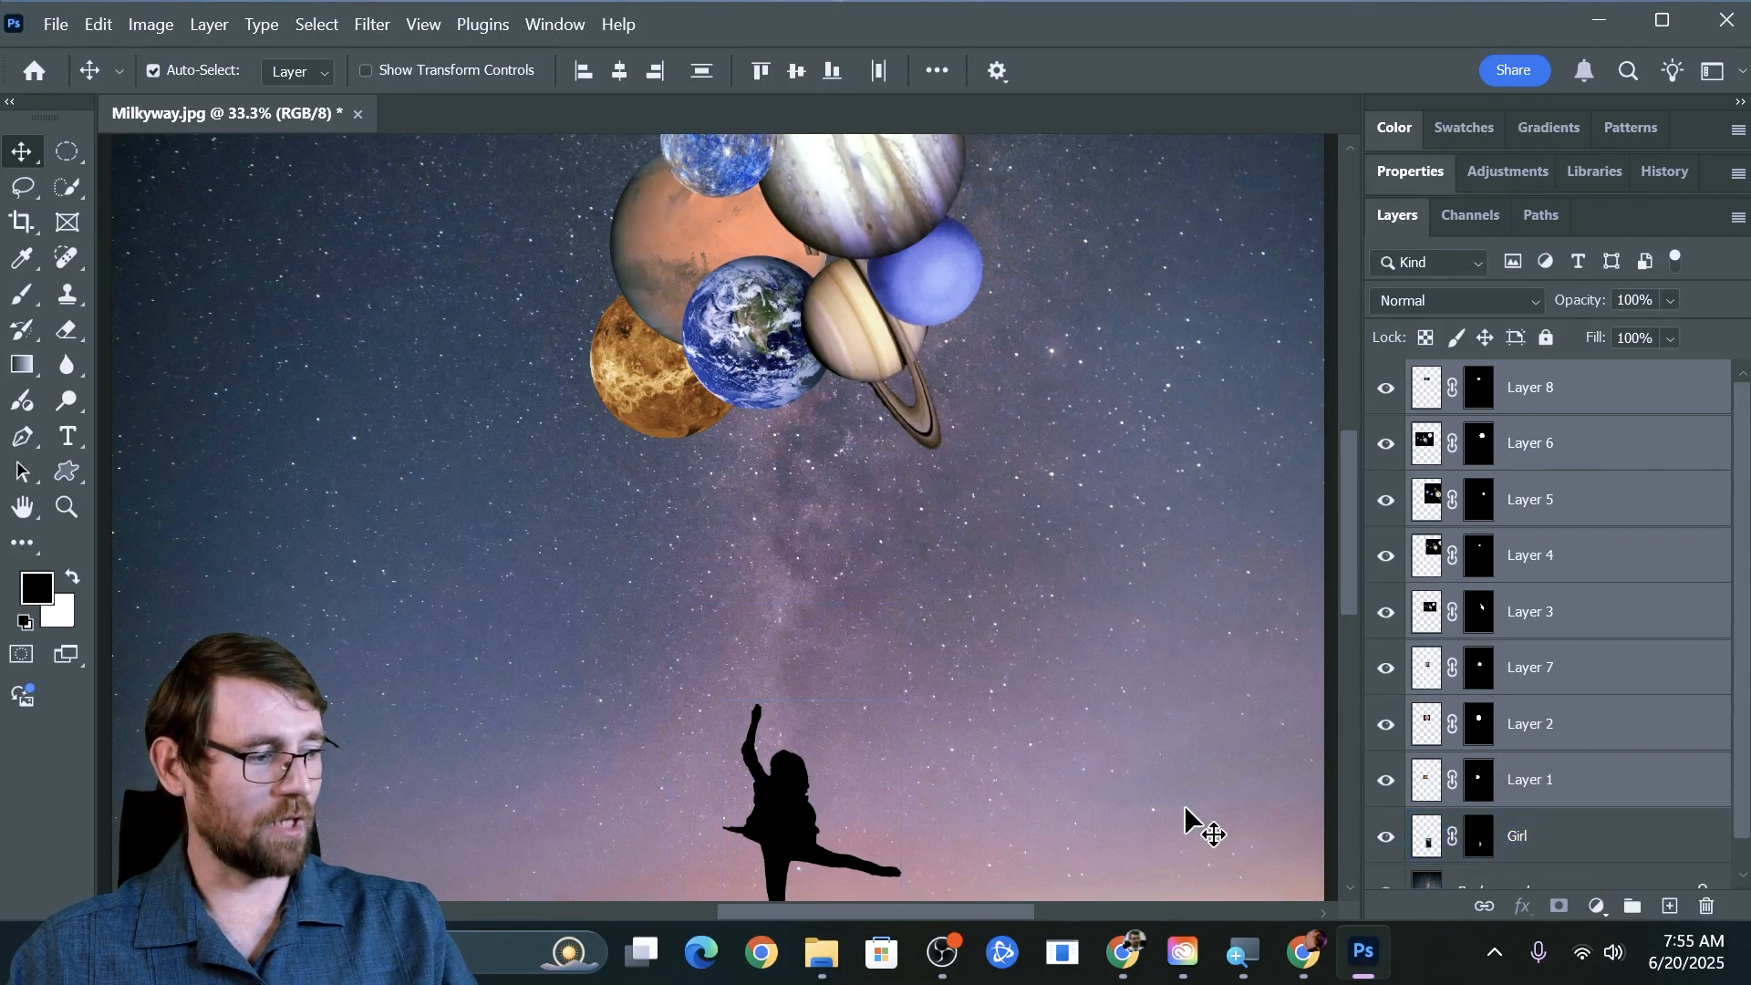
left_click(1631, 908)
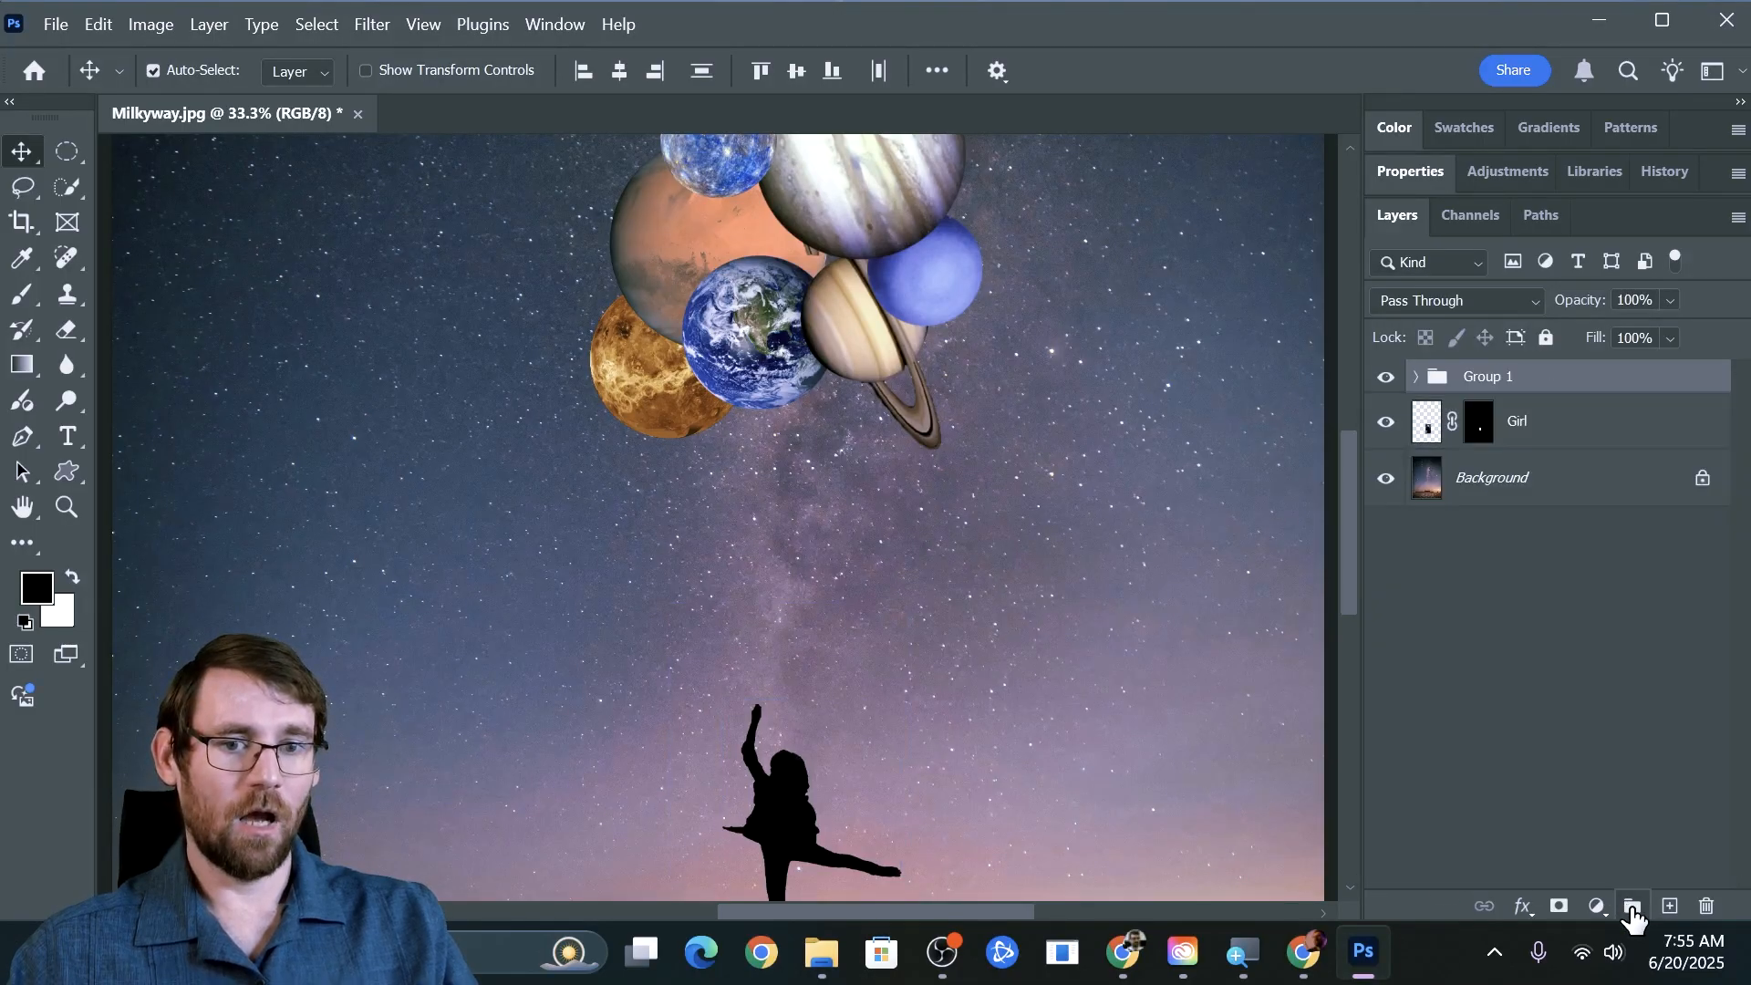
Add an empty layer named Stings directly above the Girl layer and activate the Brush tool.
left_click(1514, 414)
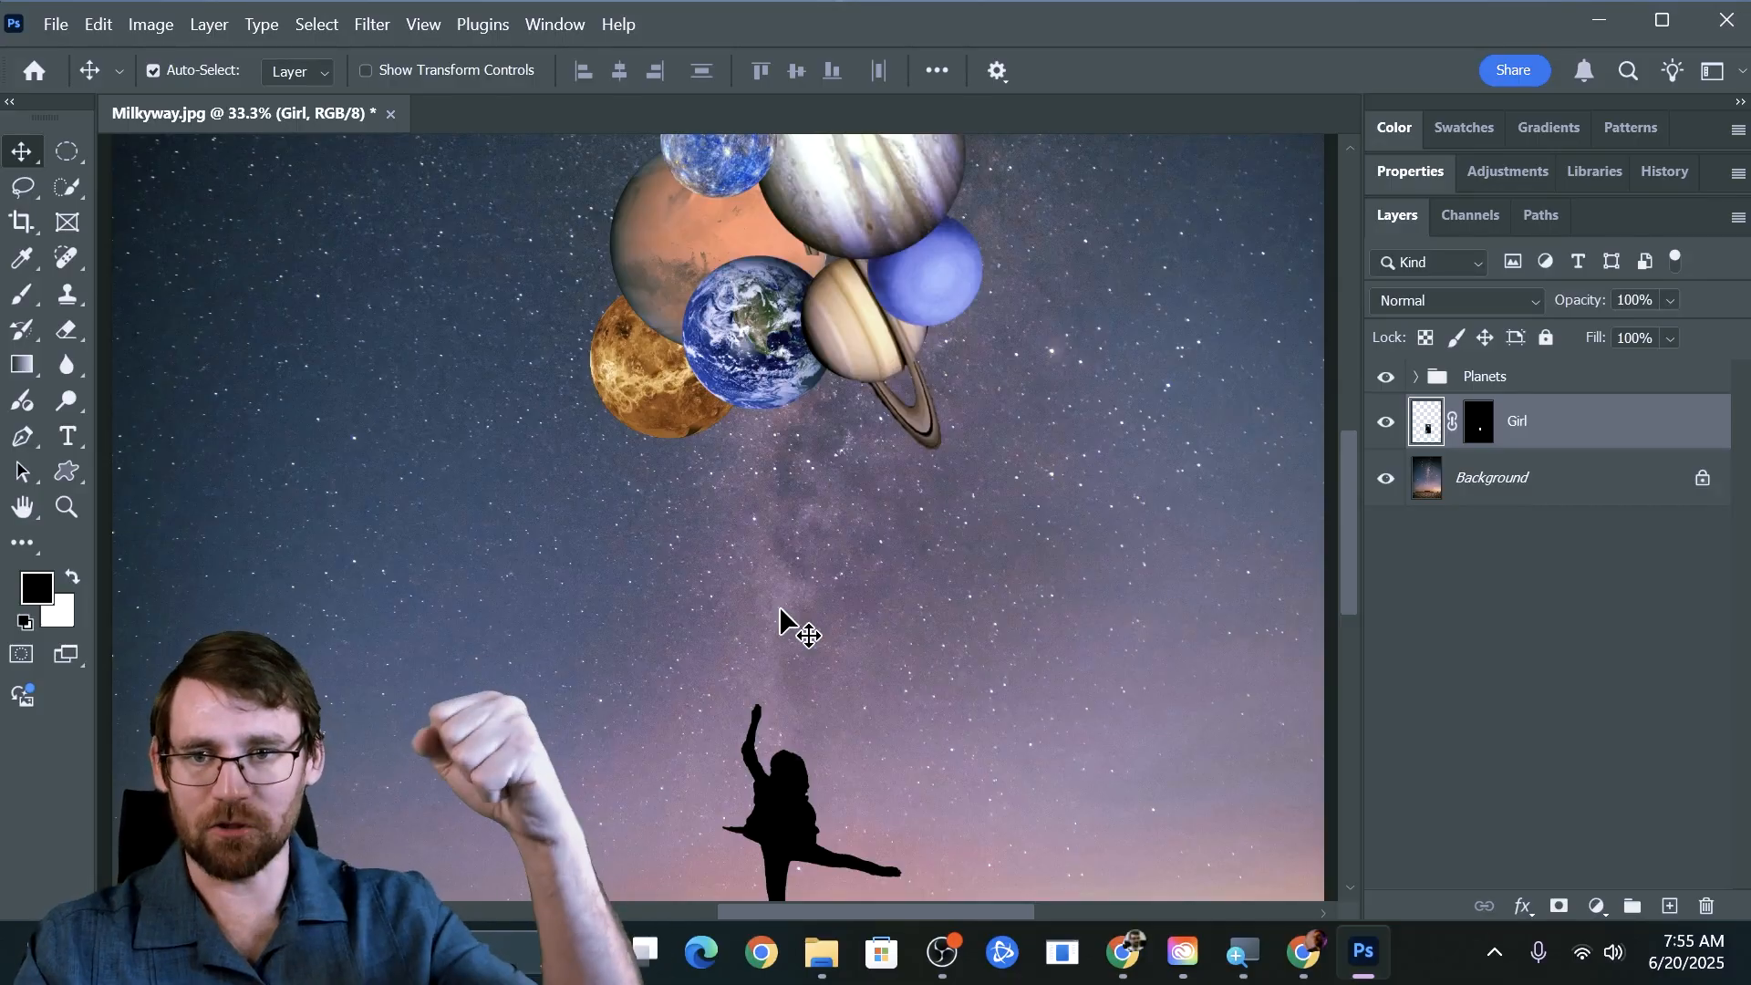
left_click(1671, 907)
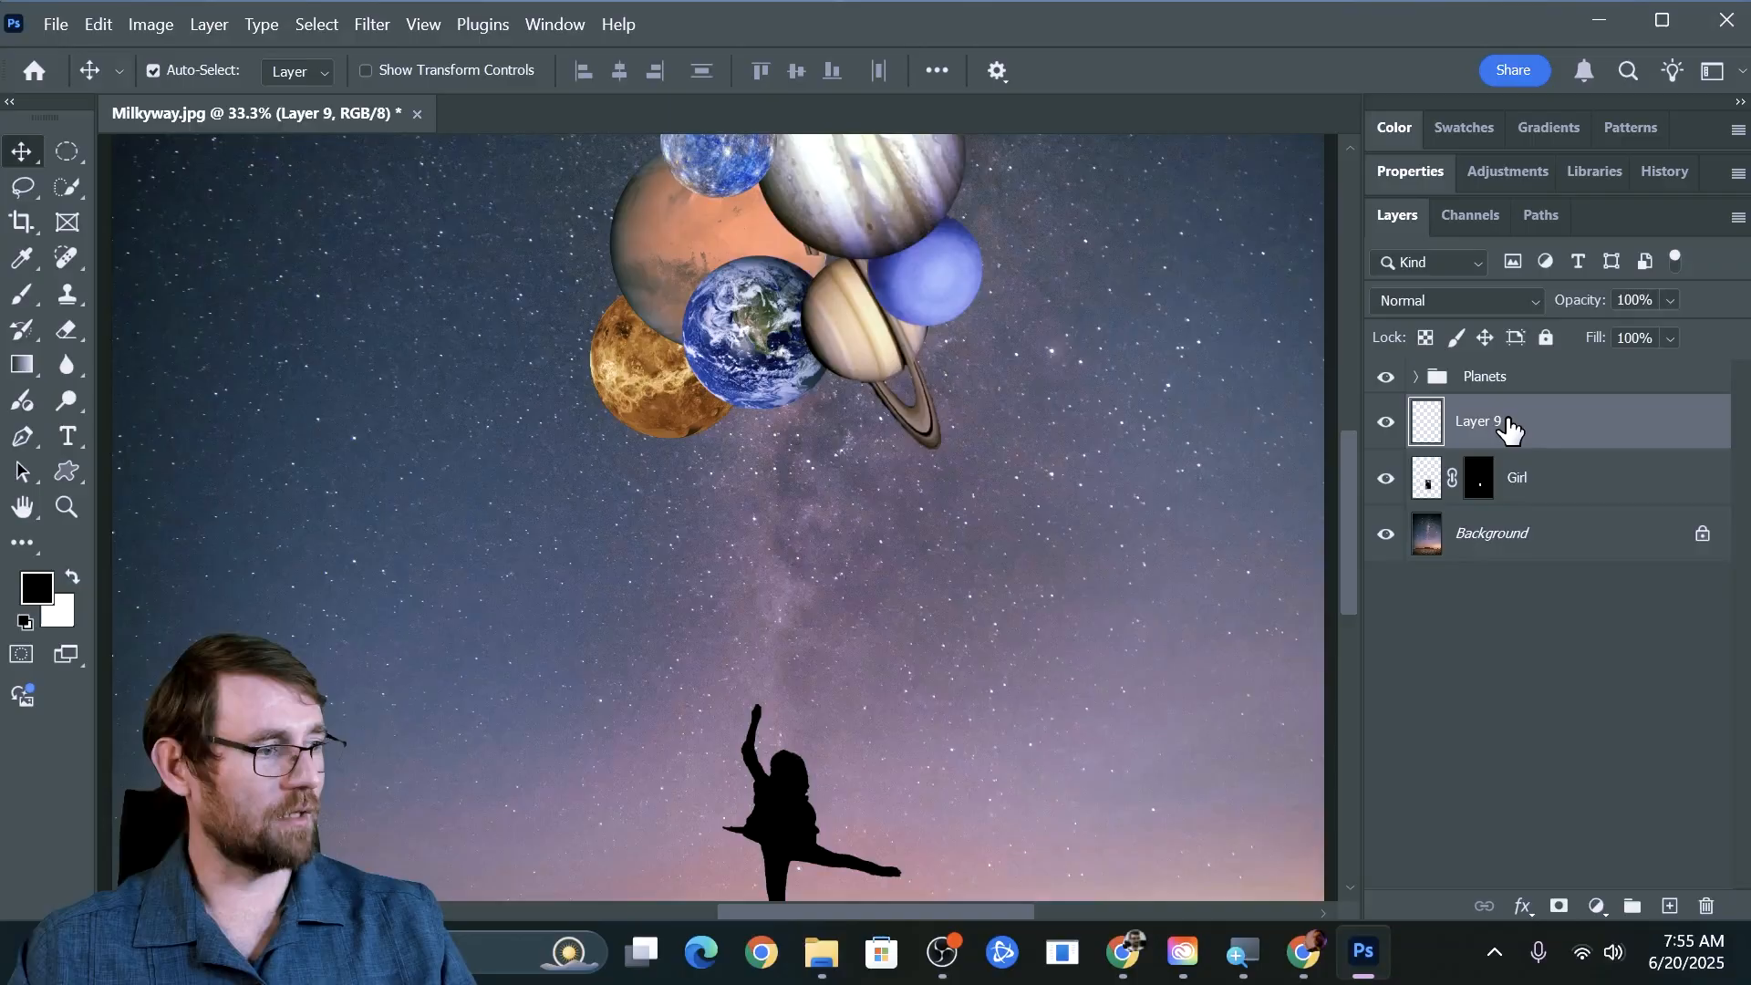
type("St")
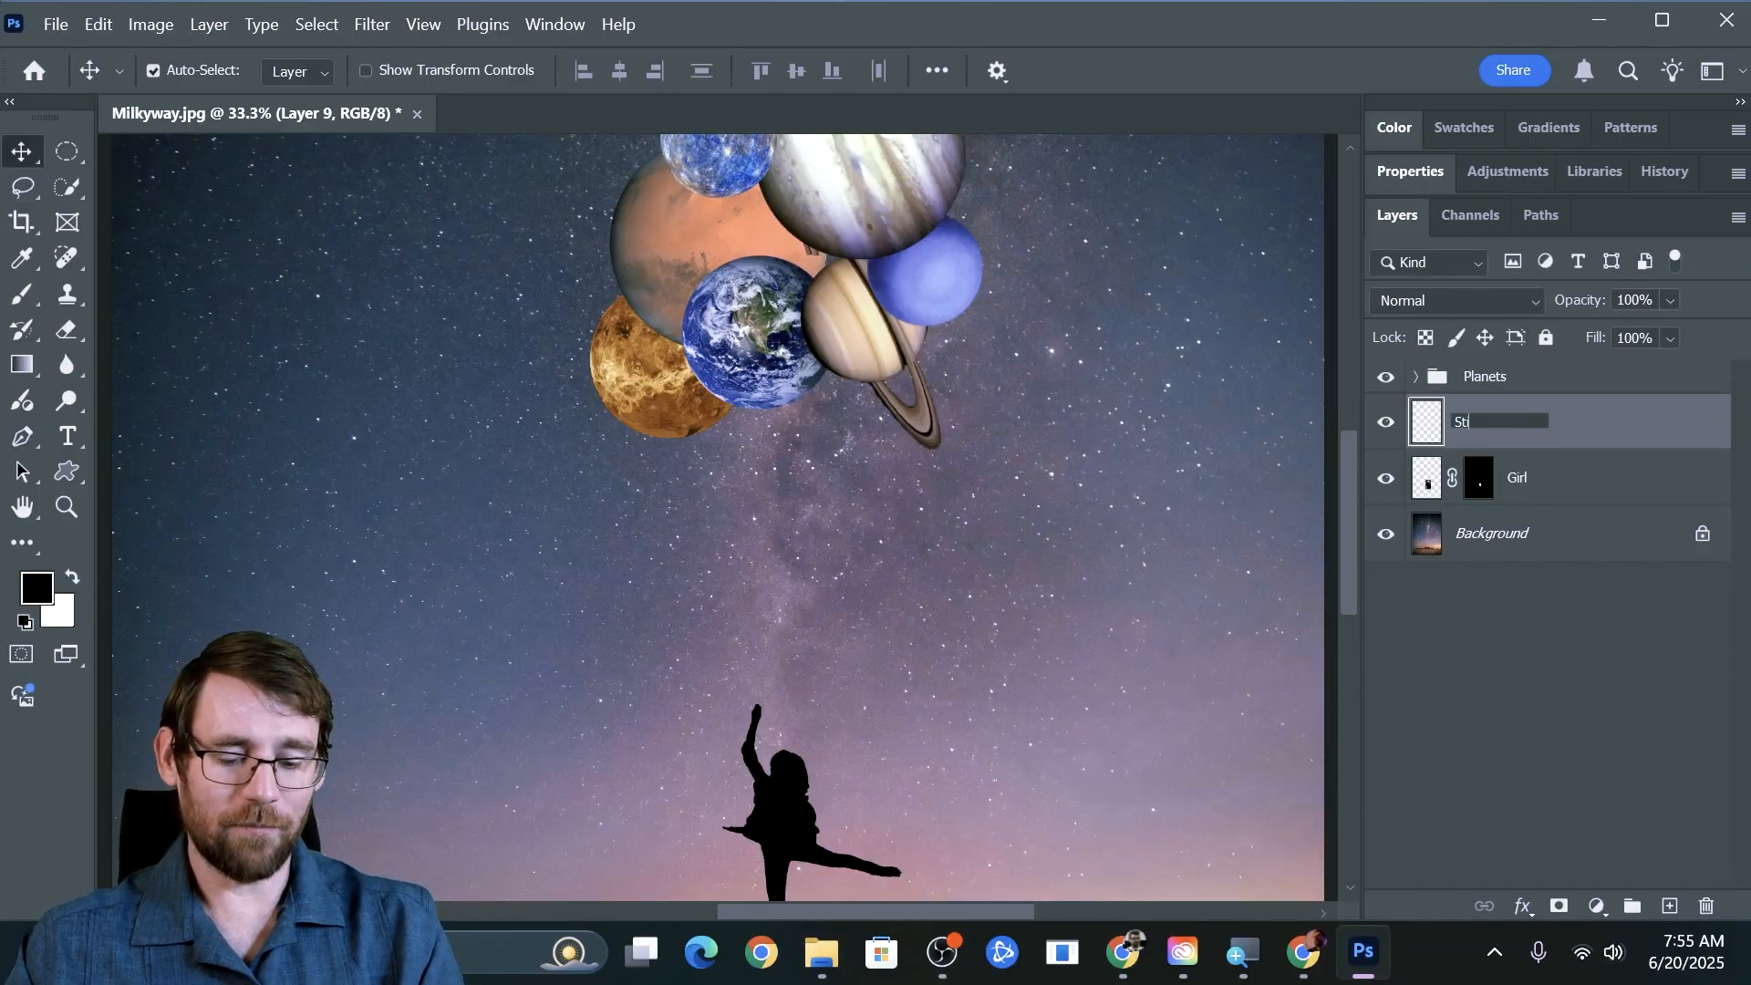
type("ings")
key("Return")
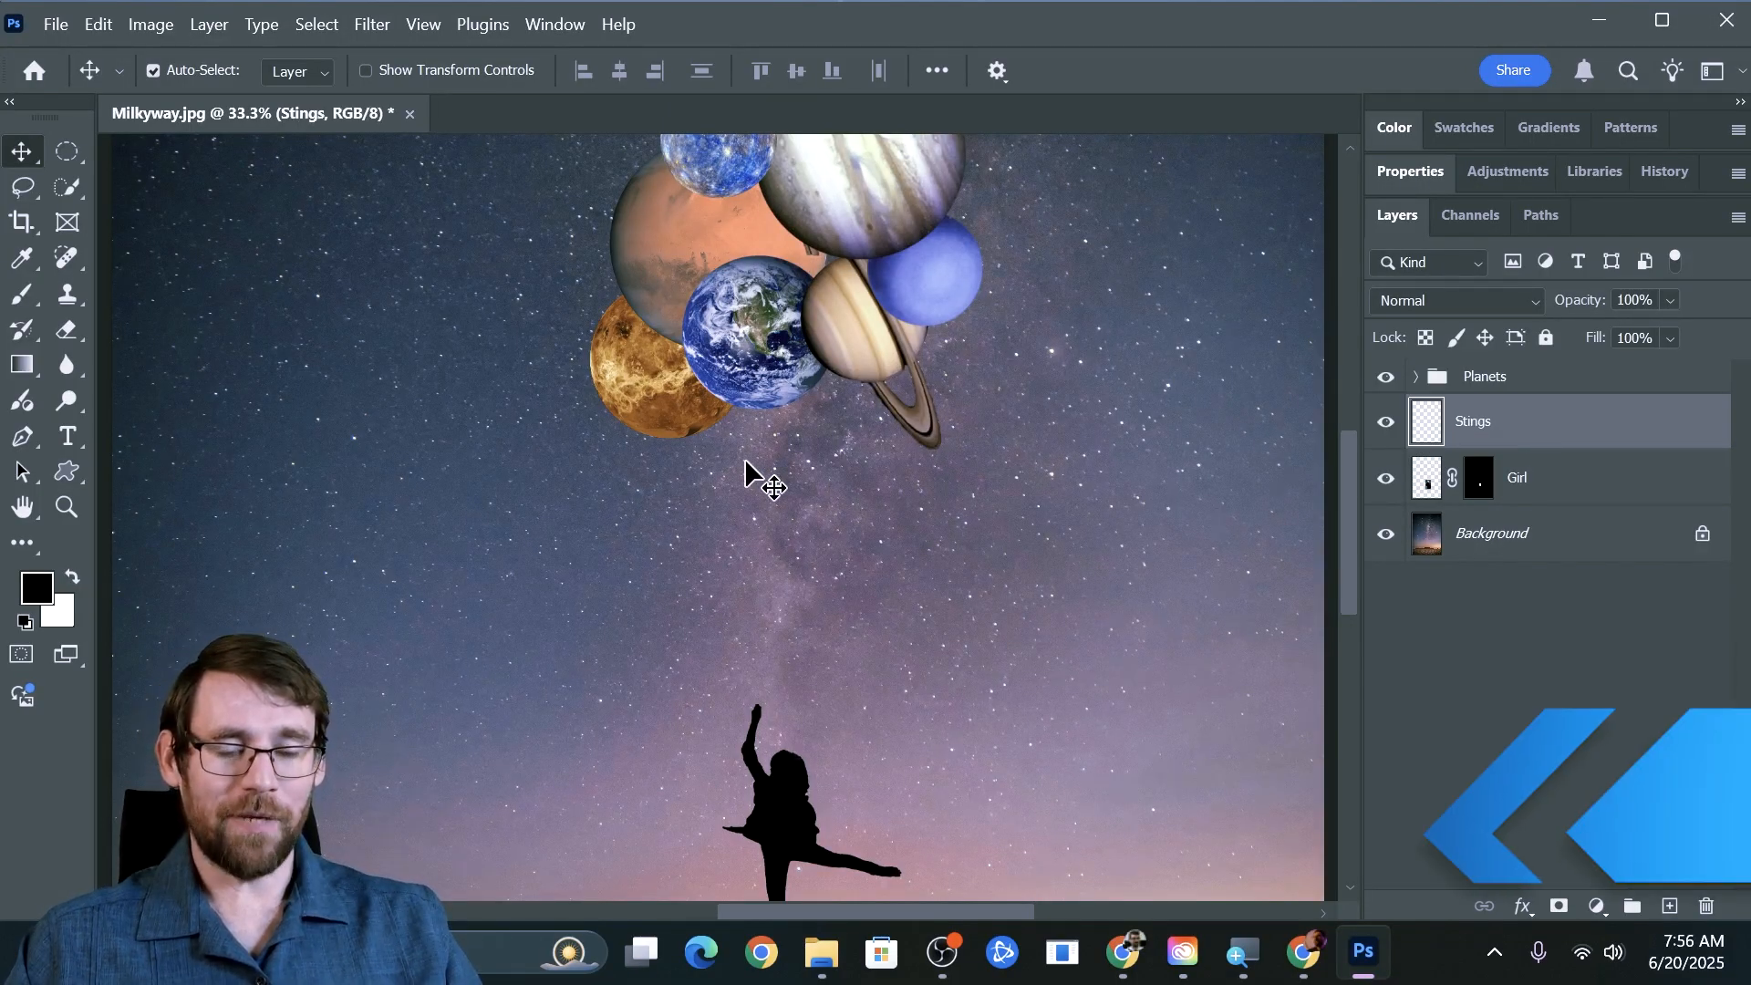
key("b")
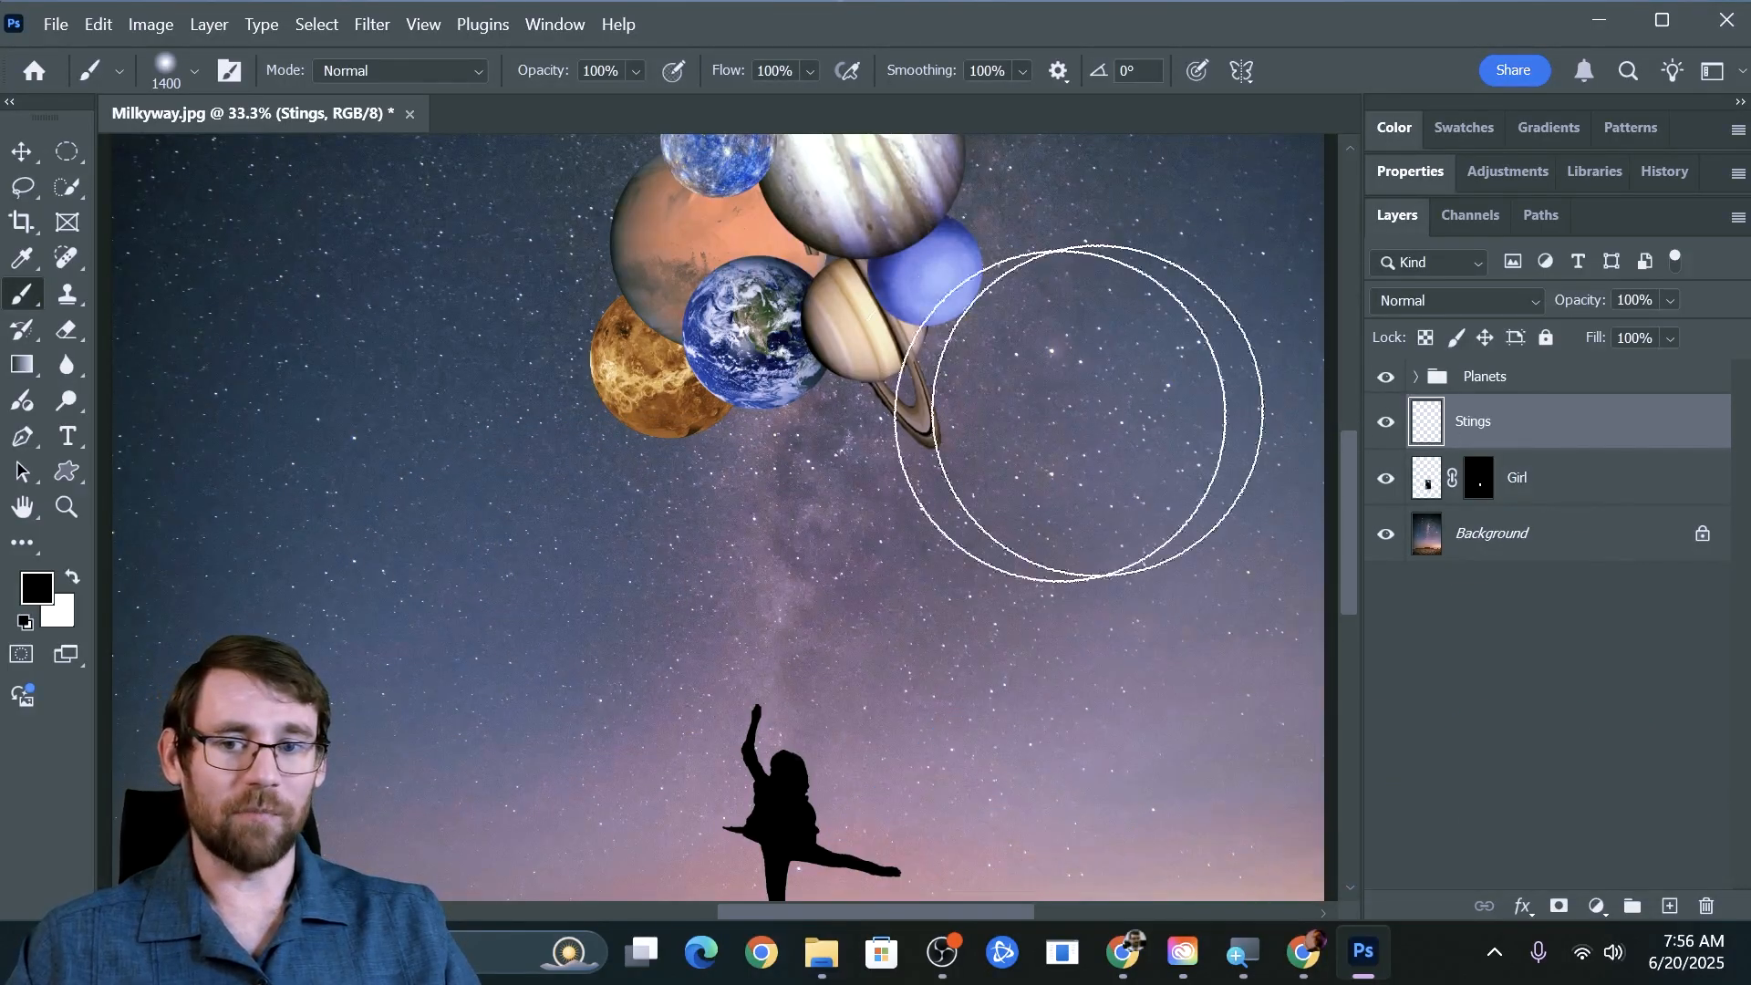
left_click(520, 561)
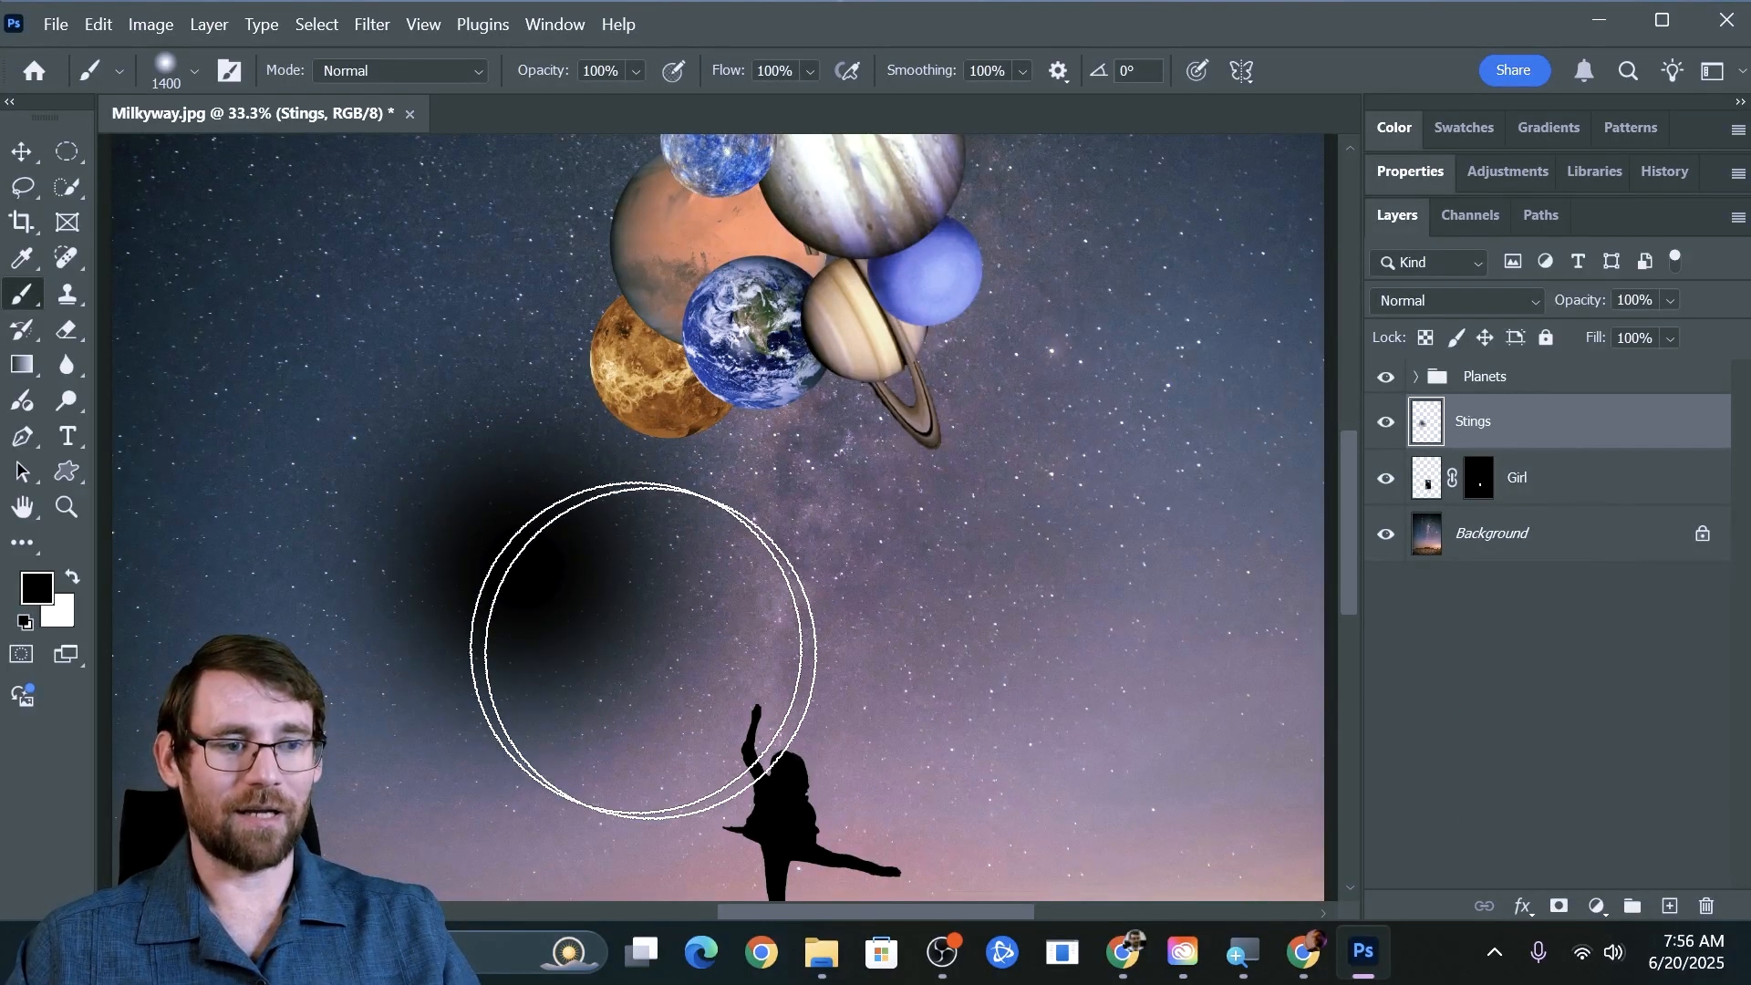
left_click(1384, 427)
left_click(1384, 427)
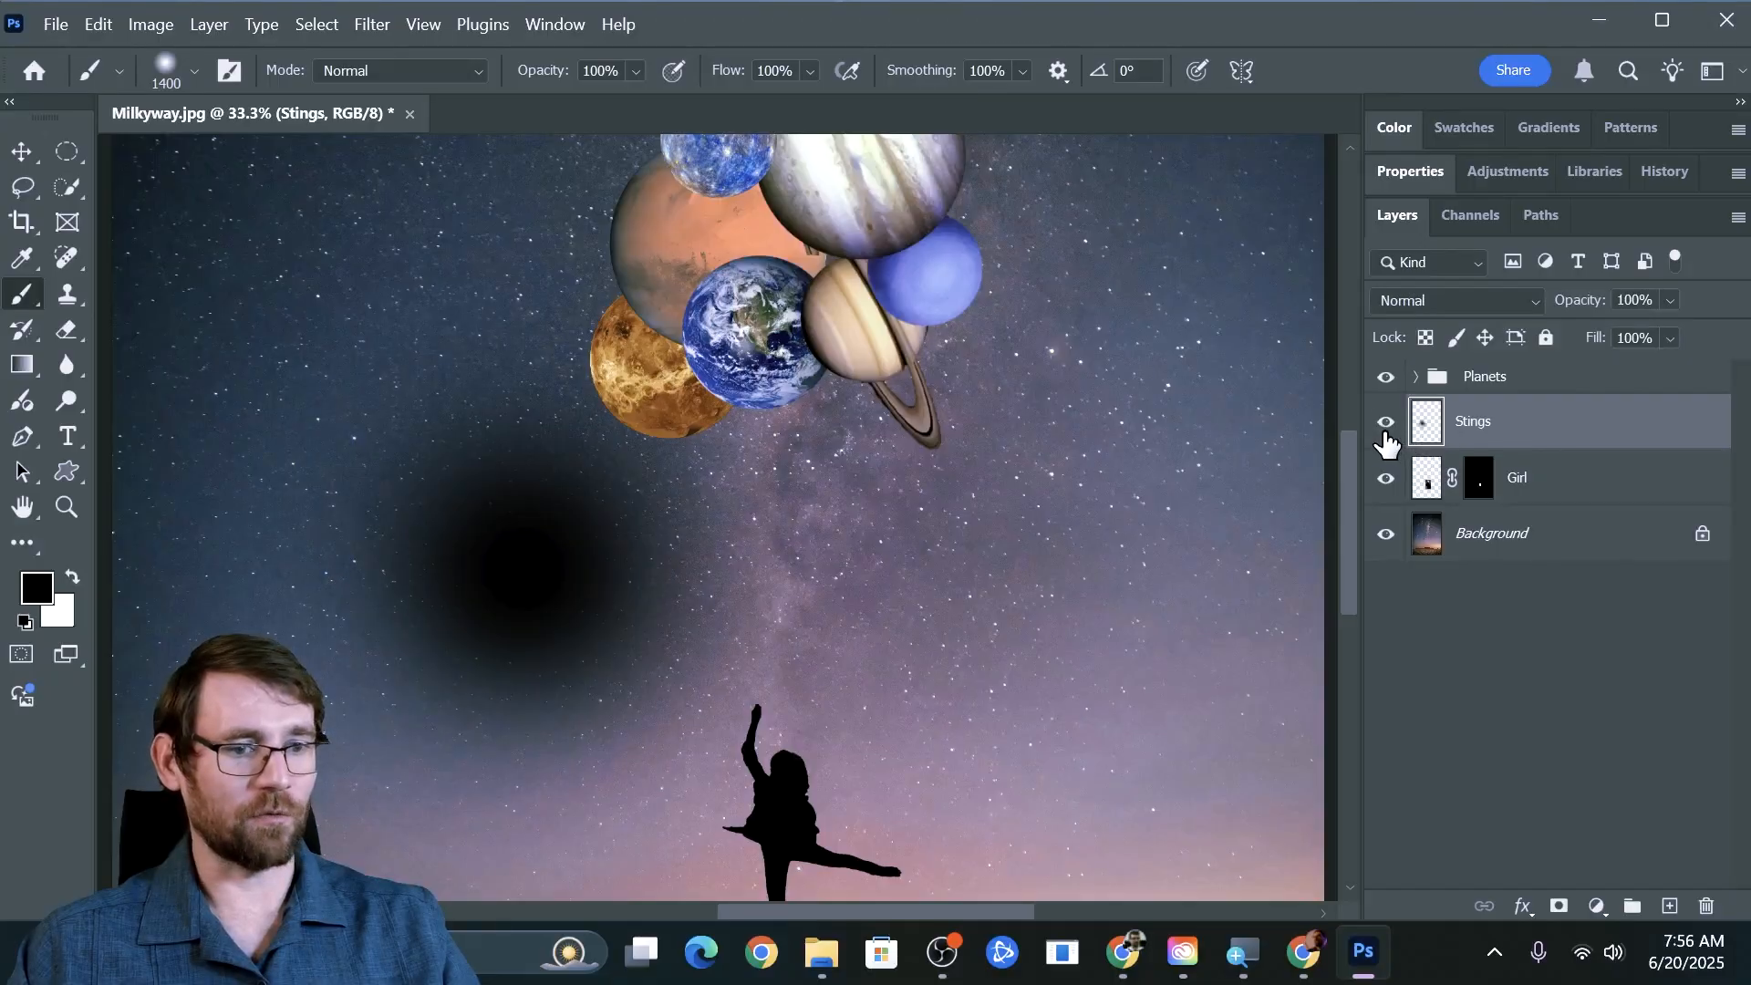
left_click(1385, 423)
left_click(1385, 423)
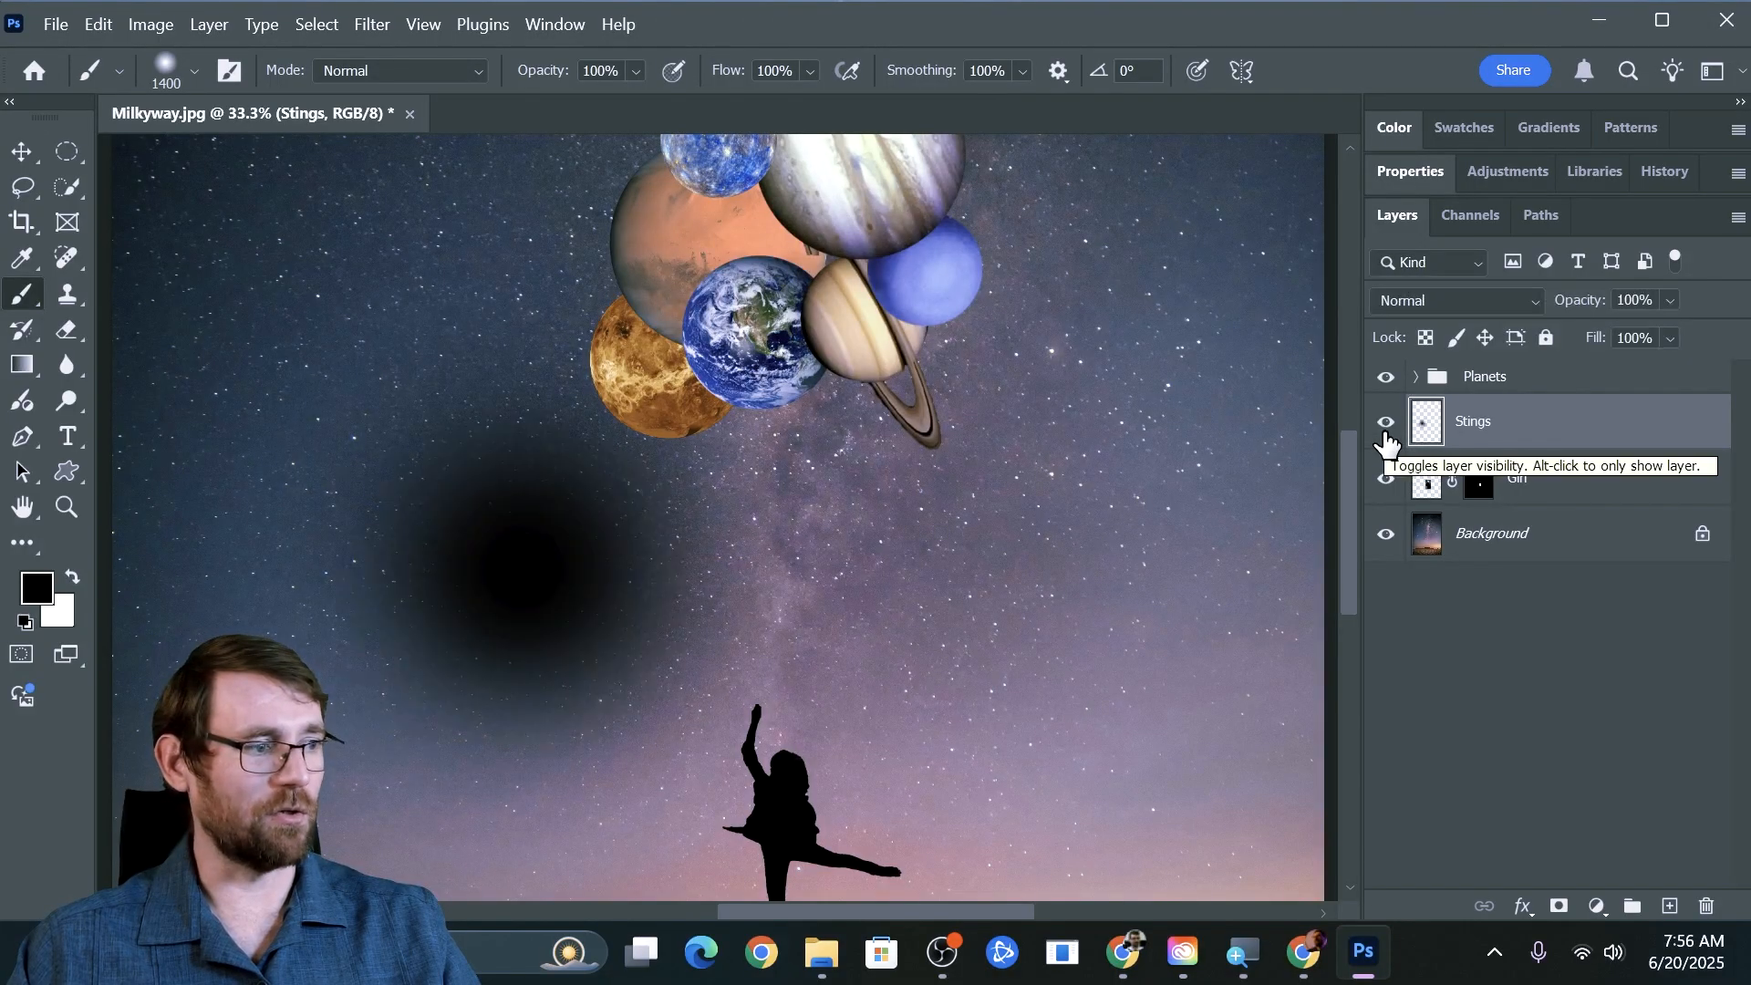
key("ctrl+z")
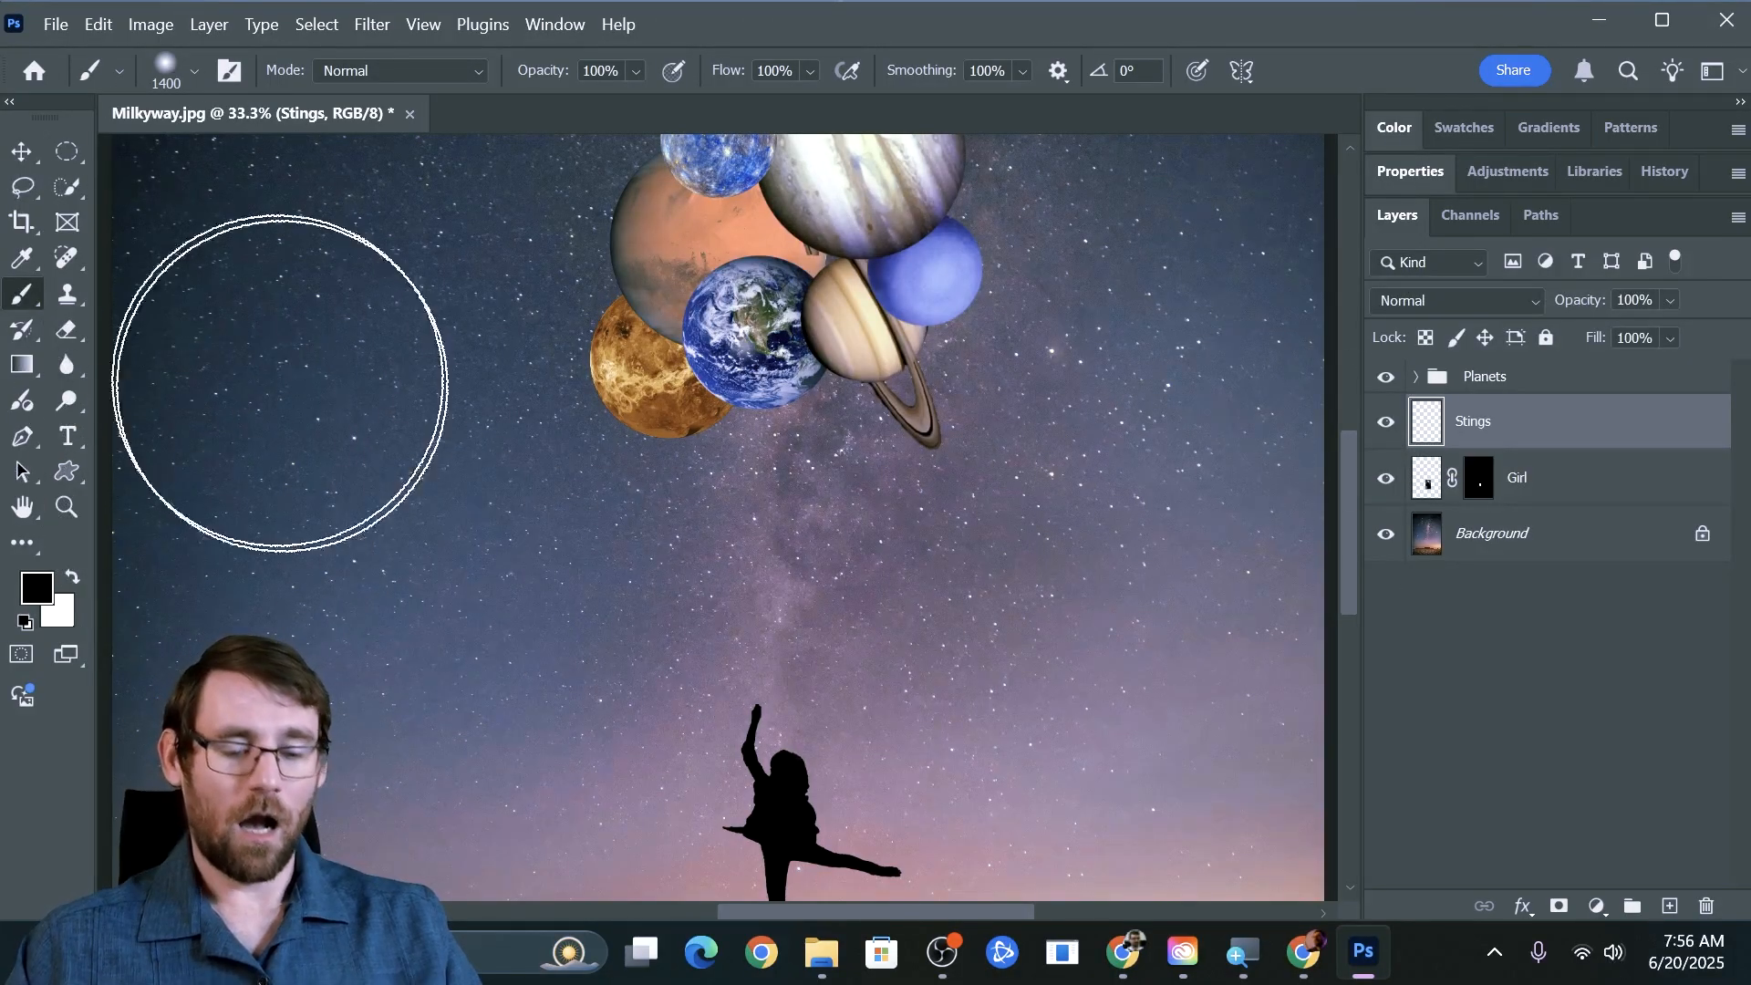
Reduce the brush size to 1 and make white the foreground color for painting on the Stings layer.
key("bracketleft")
key("bracketleft")
key("bracketleft")
key("bracketleft")
key("bracketleft")
key("bracketleft")
key("bracketleft")
key("bracketleft")
key("bracketleft")
key("bracketleft")
key("bracketleft")
key("bracketleft")
key("bracketleft")
key("bracketleft")
key("bracketleft")
key("bracketleft")
key("bracketleft")
key("bracketleft")
key("bracketleft")
key("bracketleft")
key("bracketleft")
key("bracketleft")
key("bracketleft")
key("bracketleft")
key("bracketleft")
key("bracketleft")
key("bracketleft")
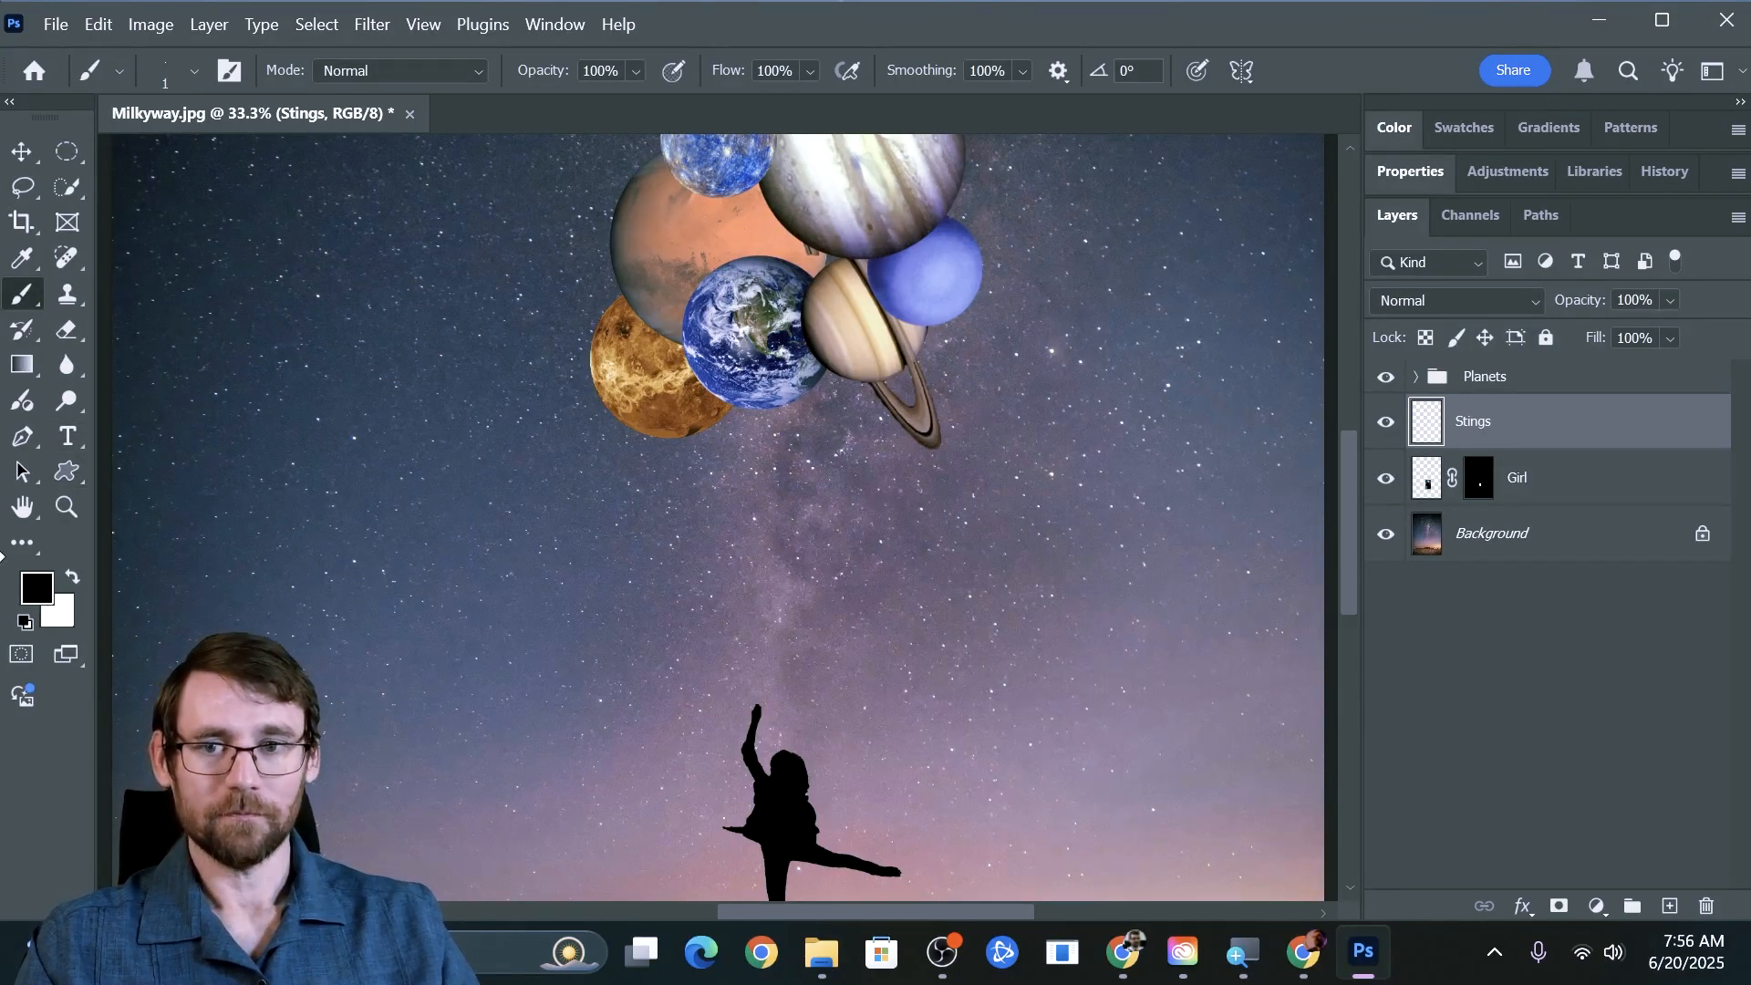
left_click(73, 577)
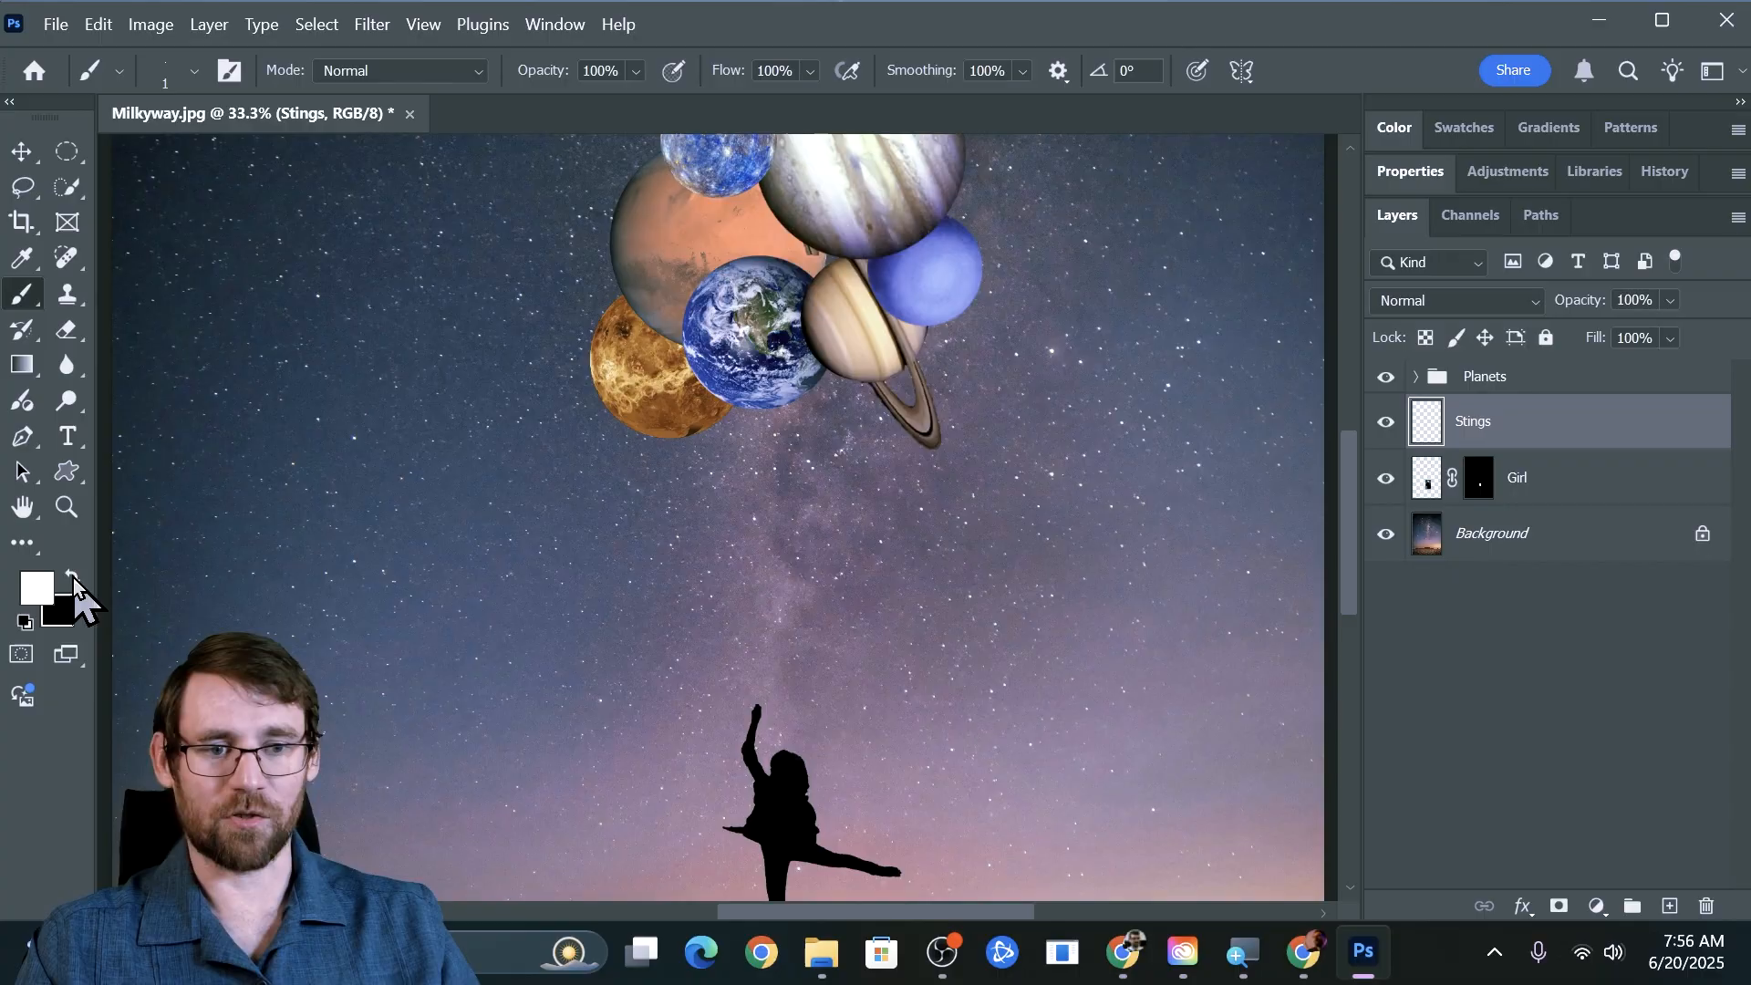
left_click(73, 577)
left_click(73, 577)
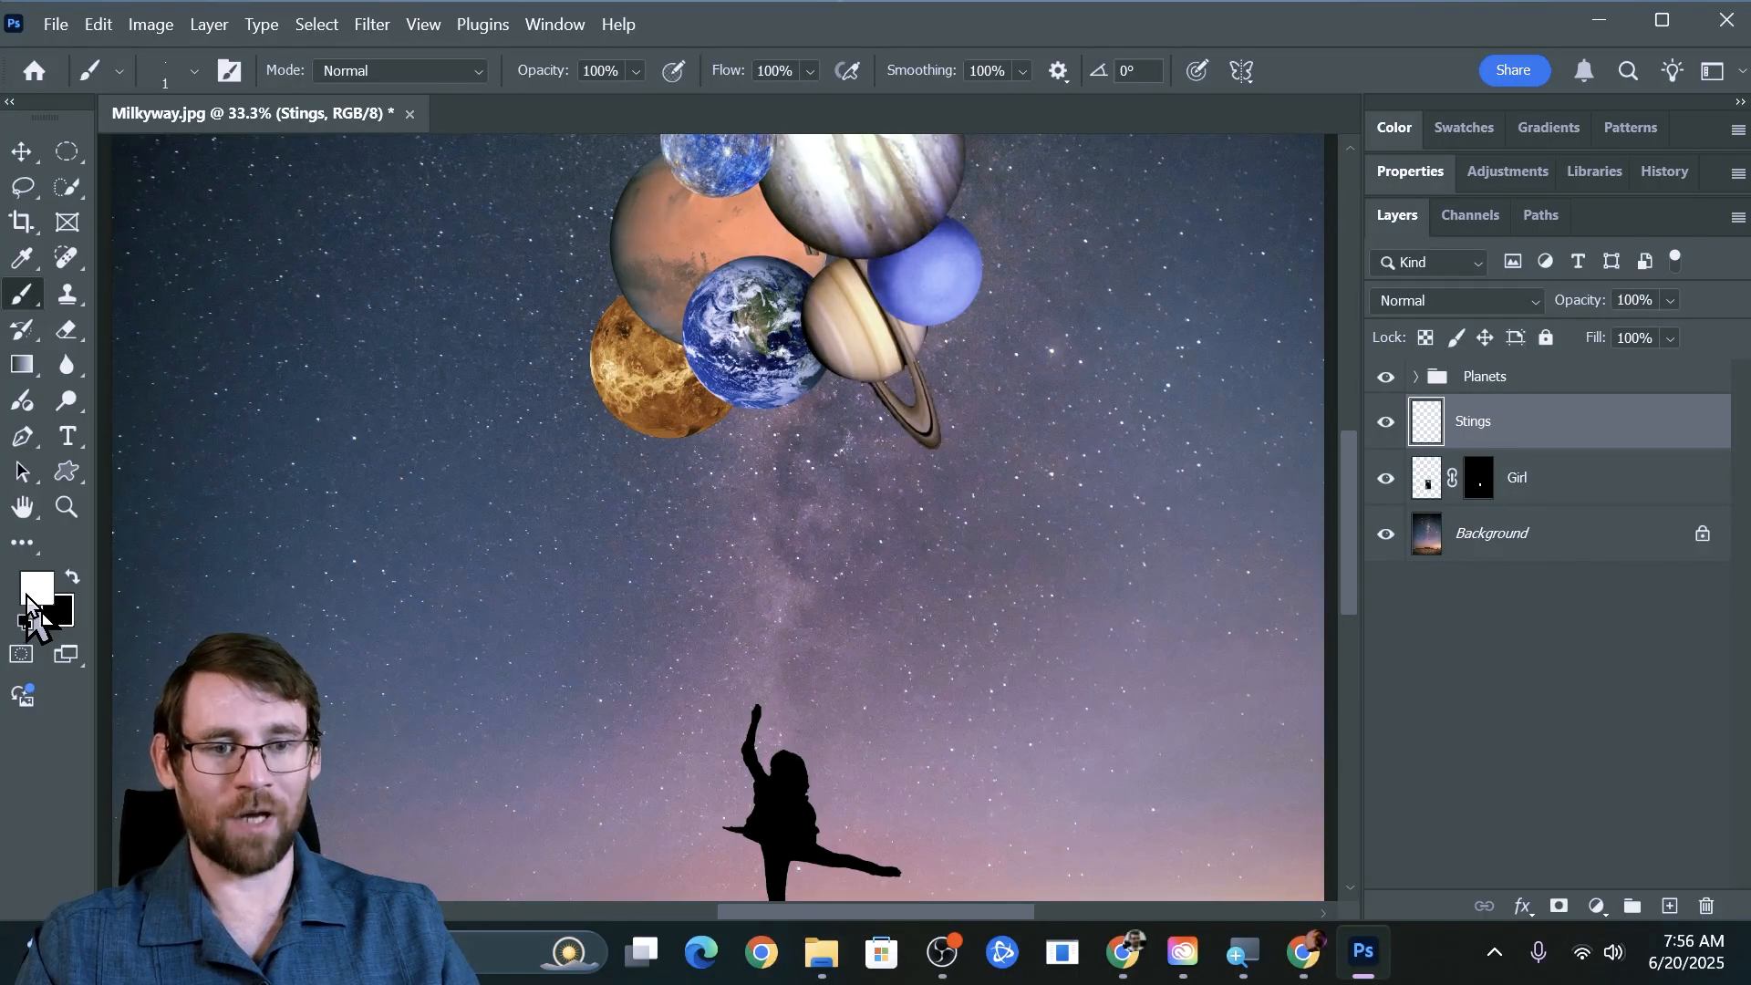
scroll(840, 626, "down", 2)
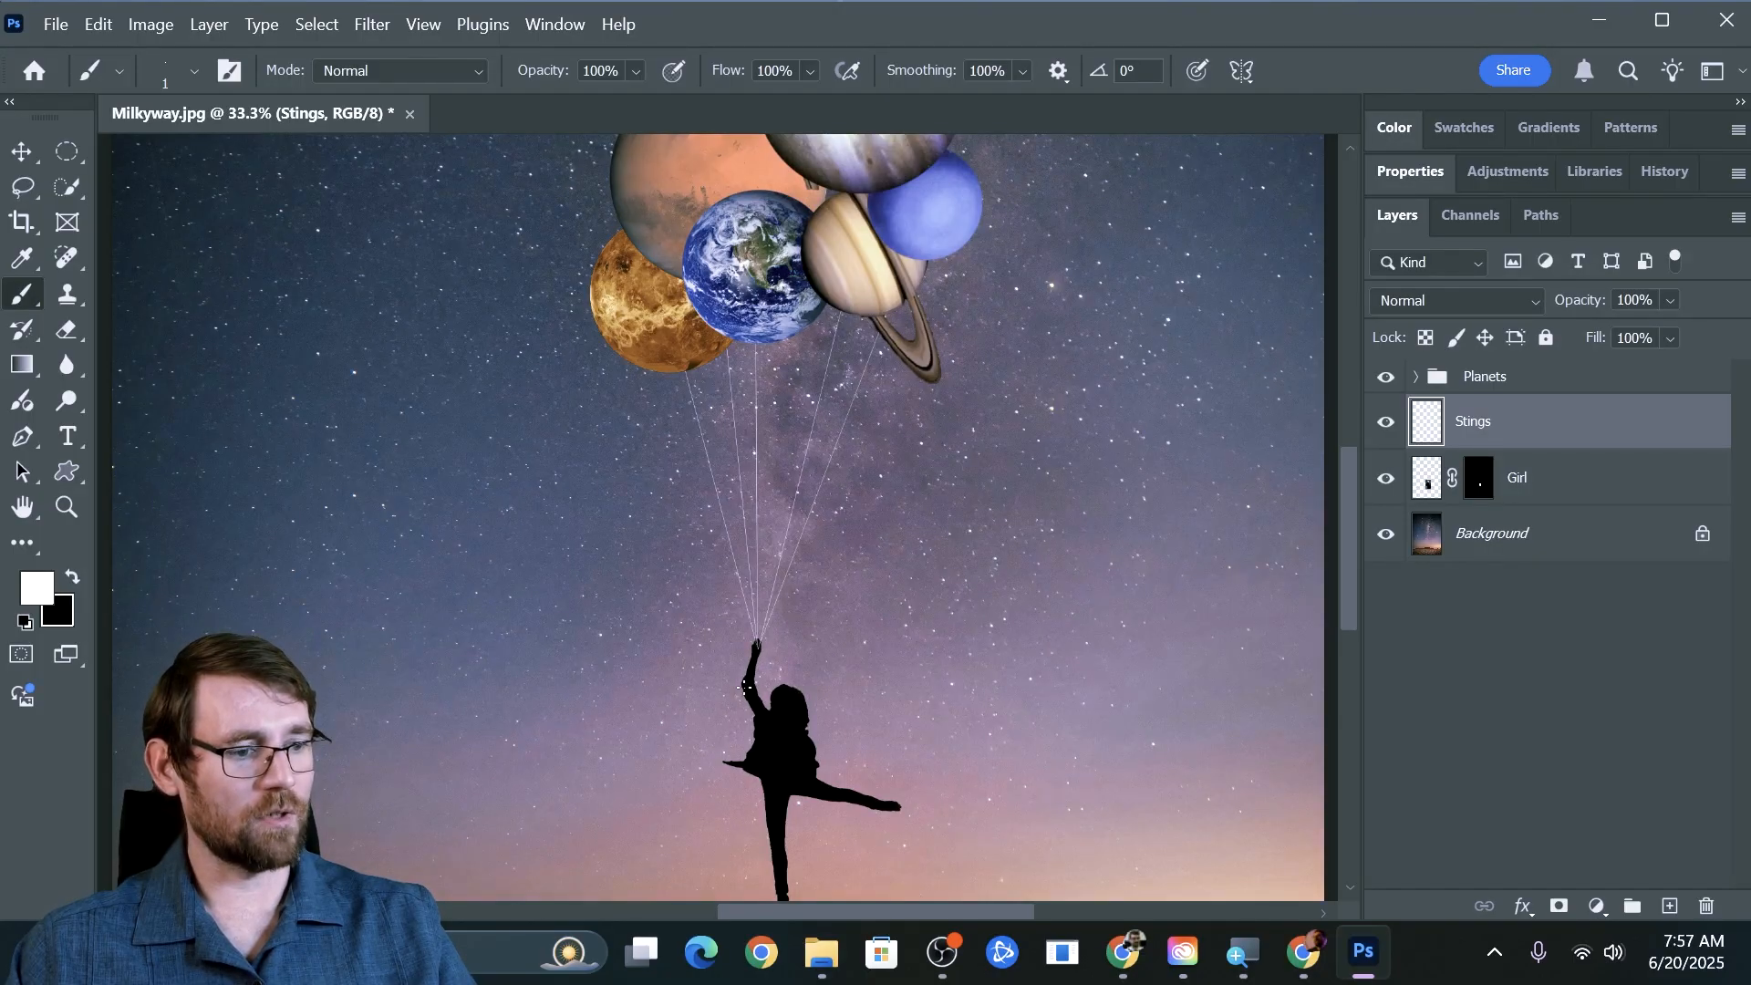
Move the Stings layer above the Planets group to compare how the strings overlap the planets, and return it beneath the group.
scroll(802, 310, "up", 3)
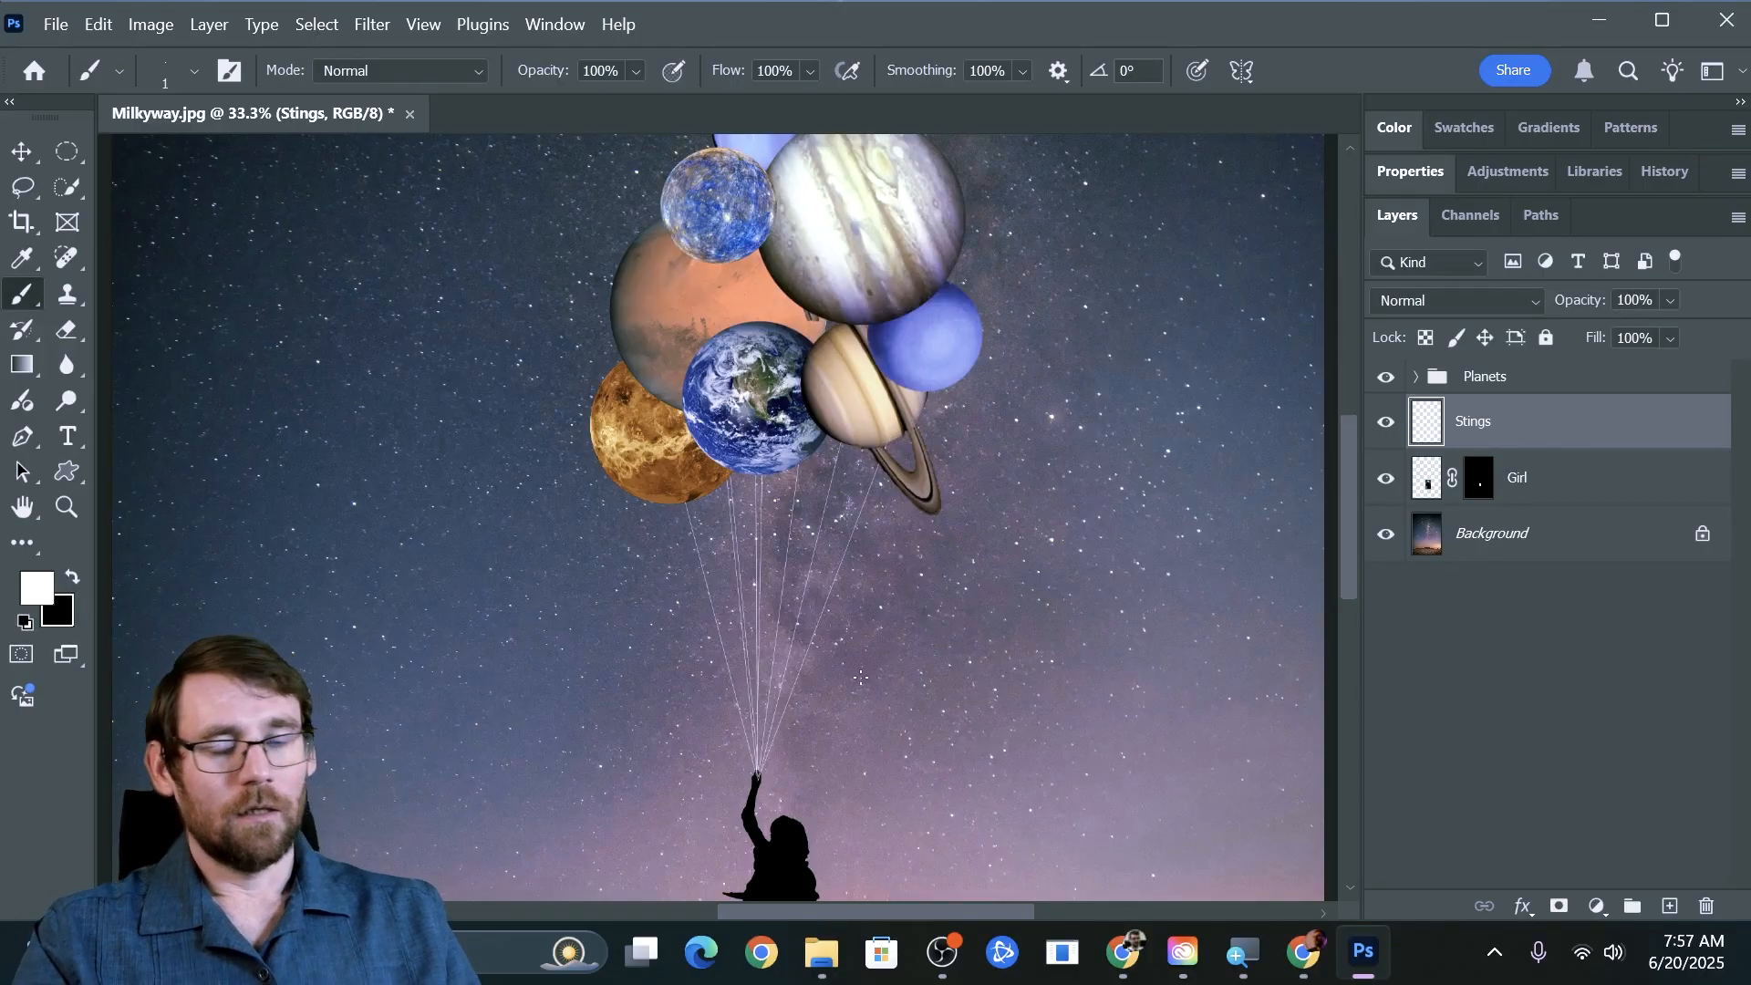
scroll(817, 582, "down", 2)
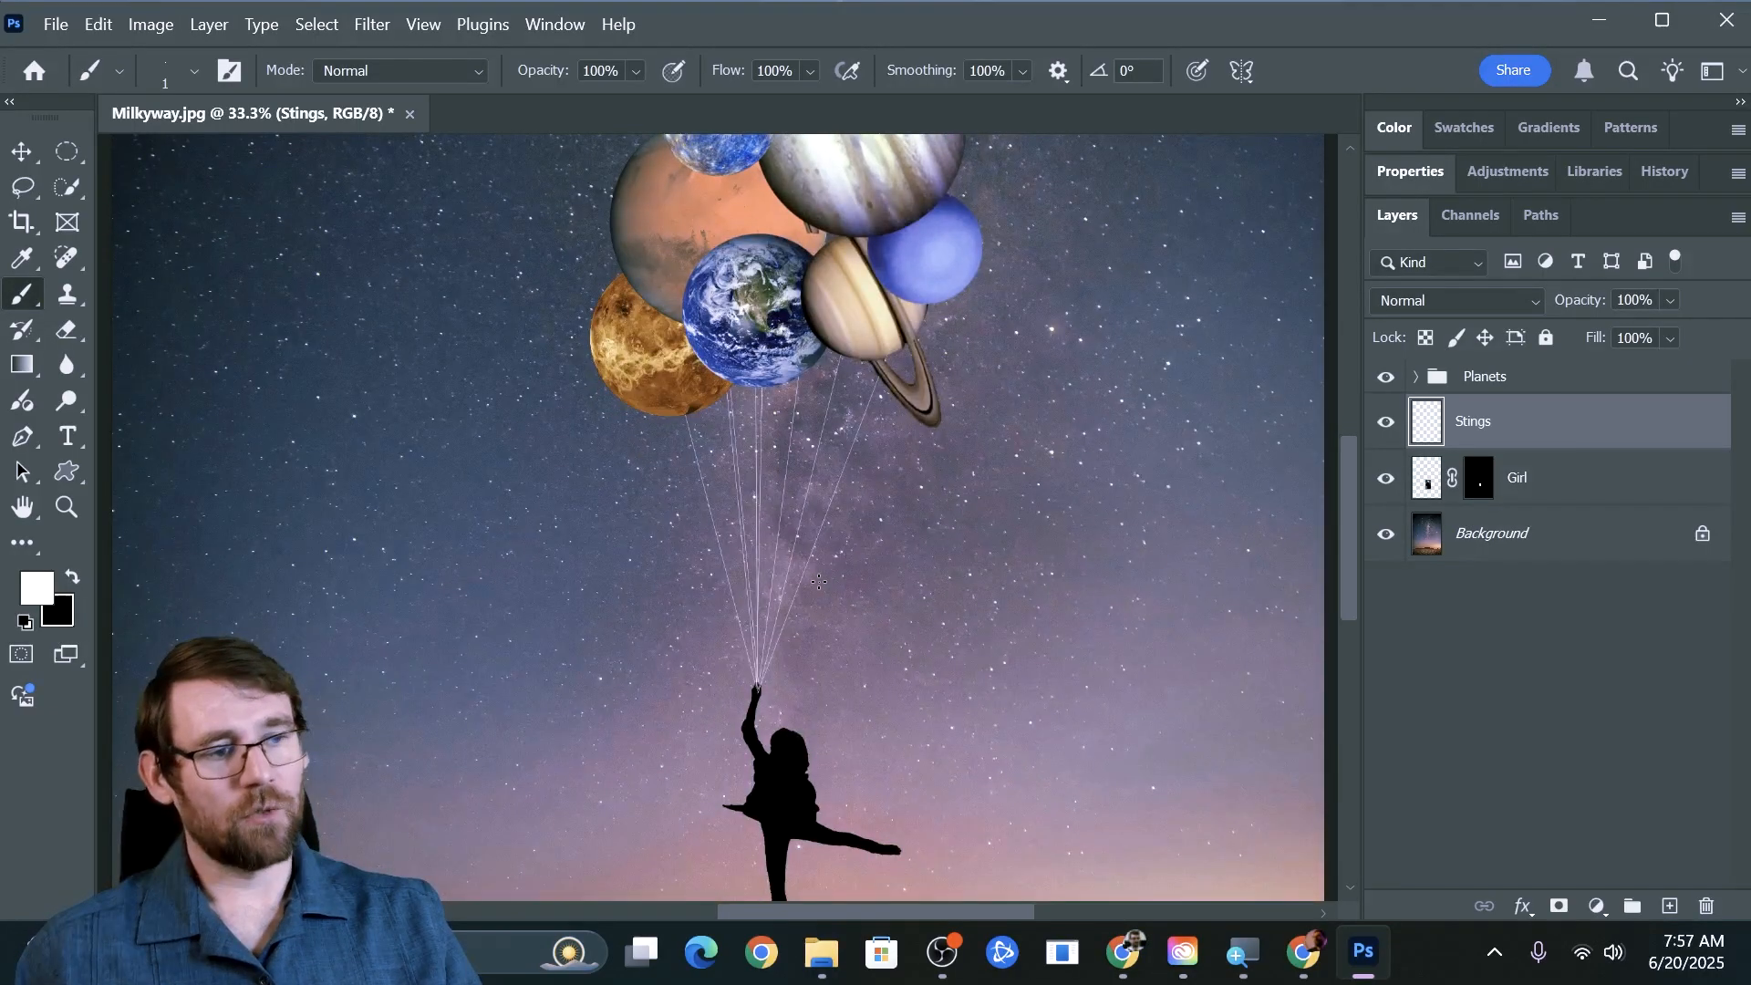
left_click_drag(1523, 431, 1517, 354)
scroll(900, 422, "down", 3)
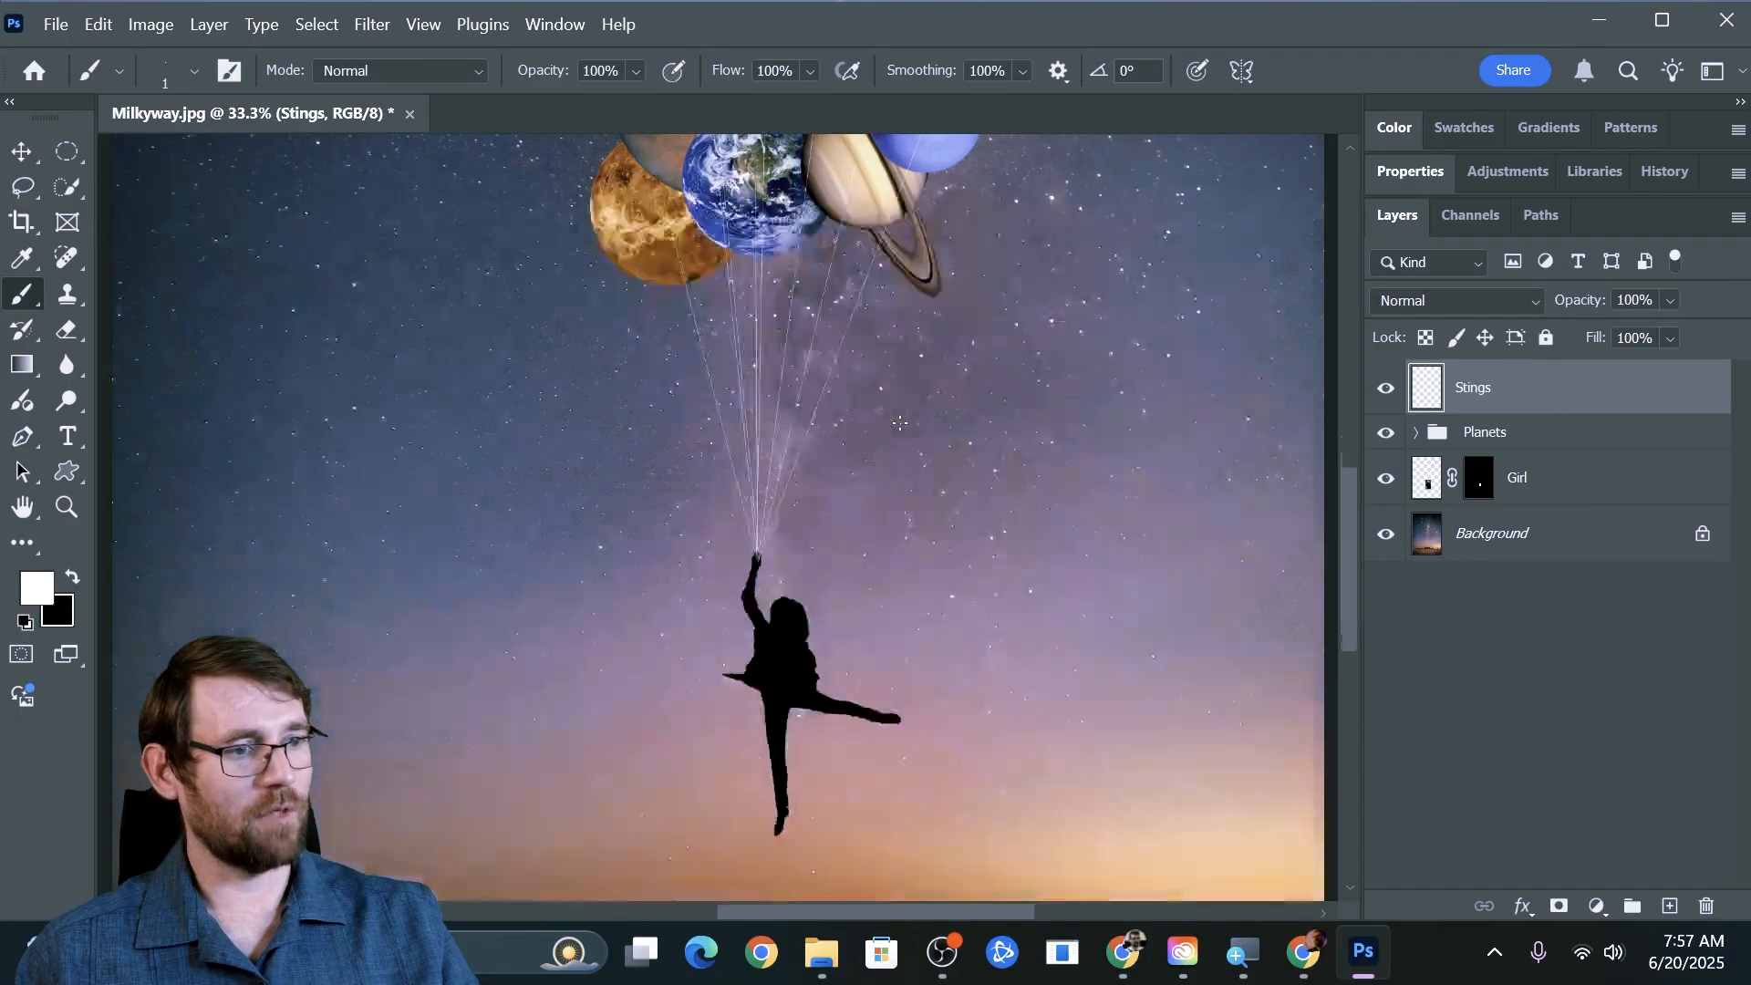
scroll(900, 422, "up", 4)
scroll(900, 422, "up", 3)
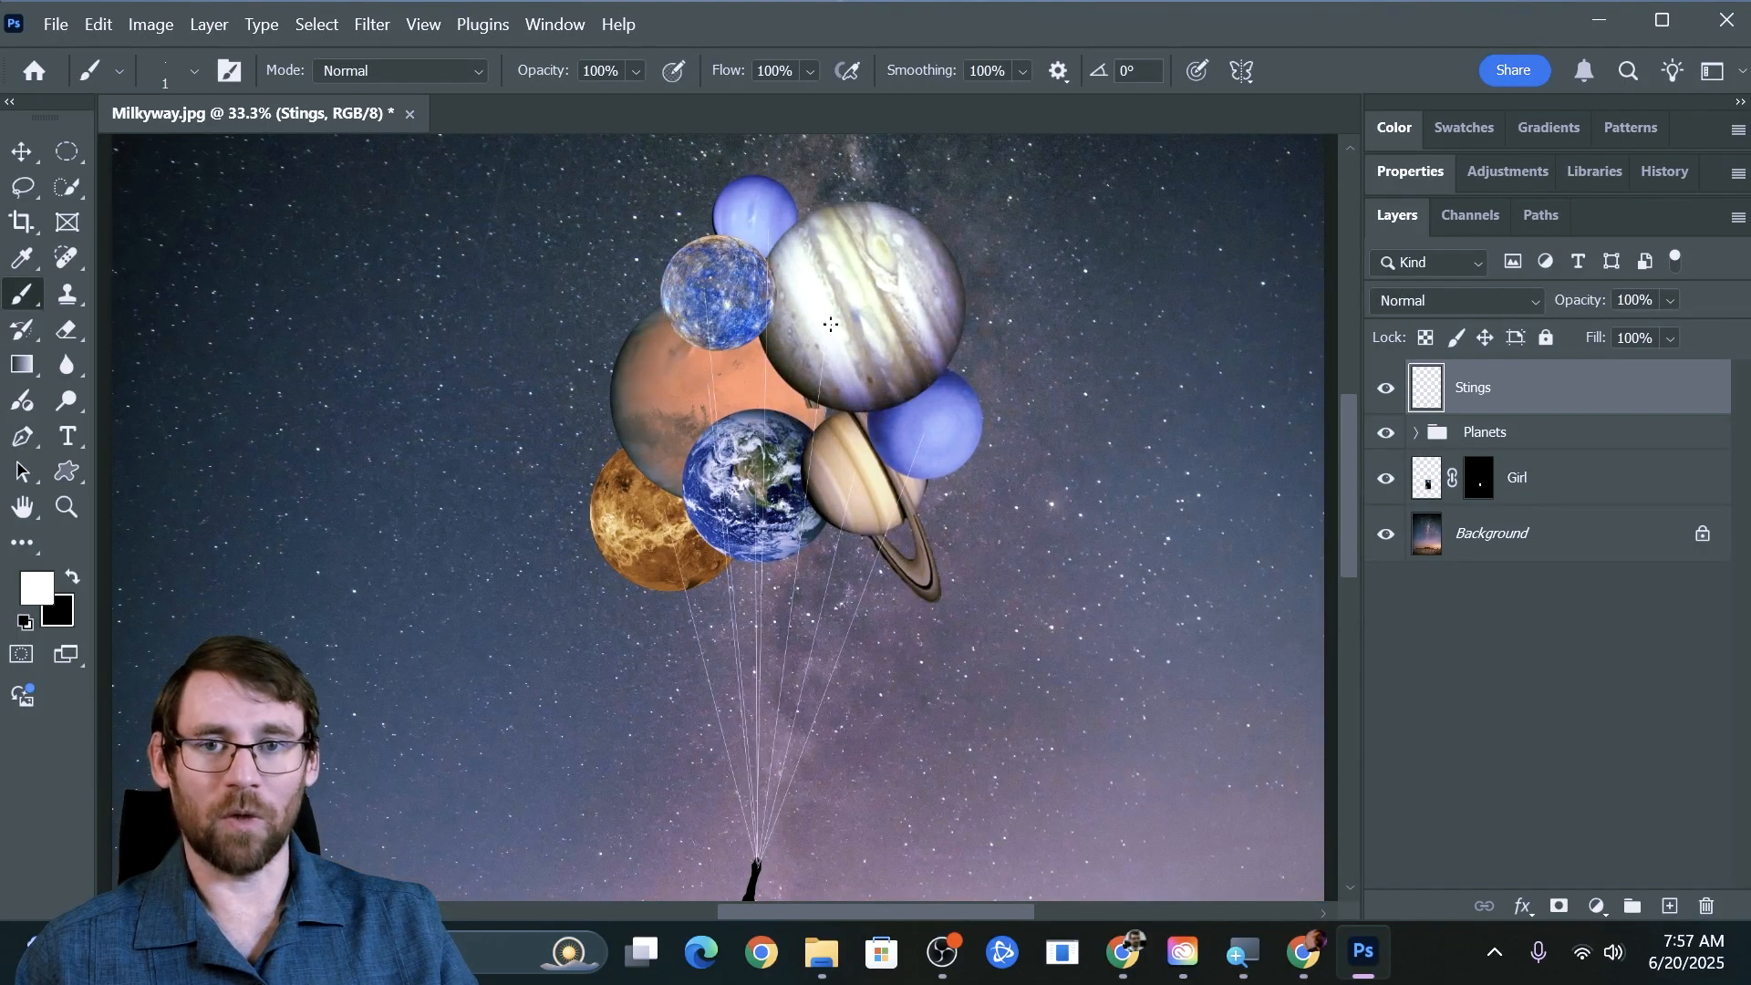
left_click_drag(1486, 406, 1489, 469)
scroll(864, 536, "down", 1)
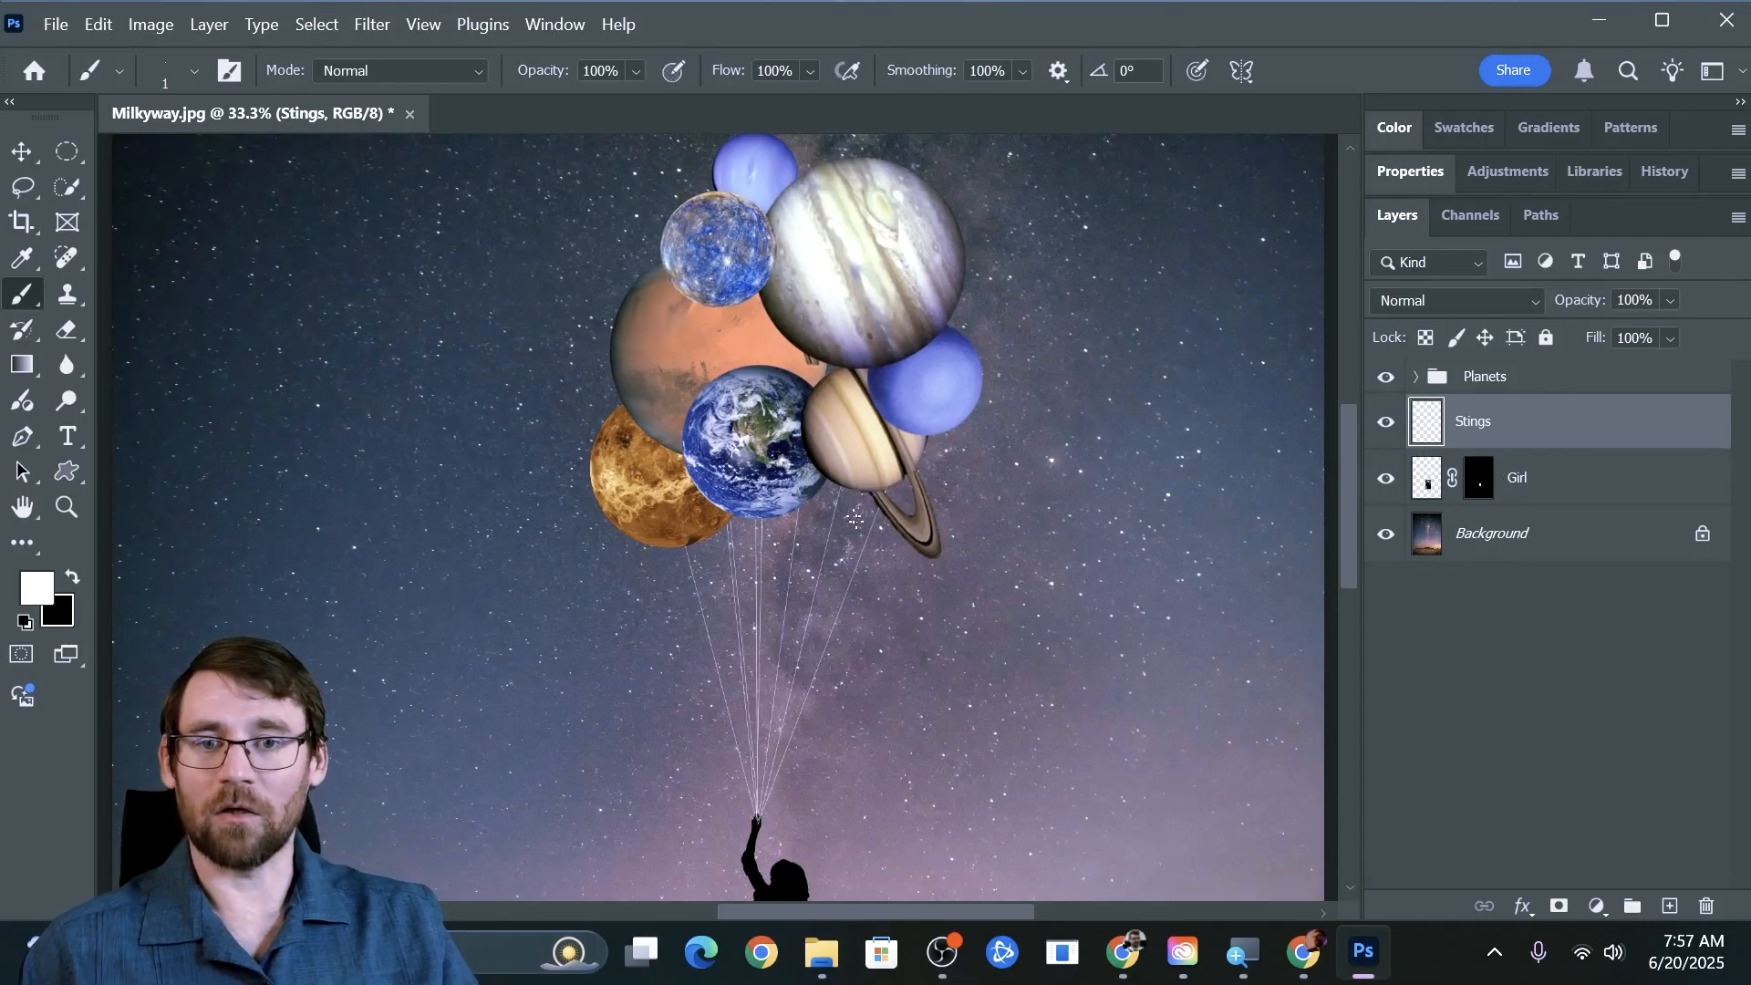
scroll(855, 518, "down", 4)
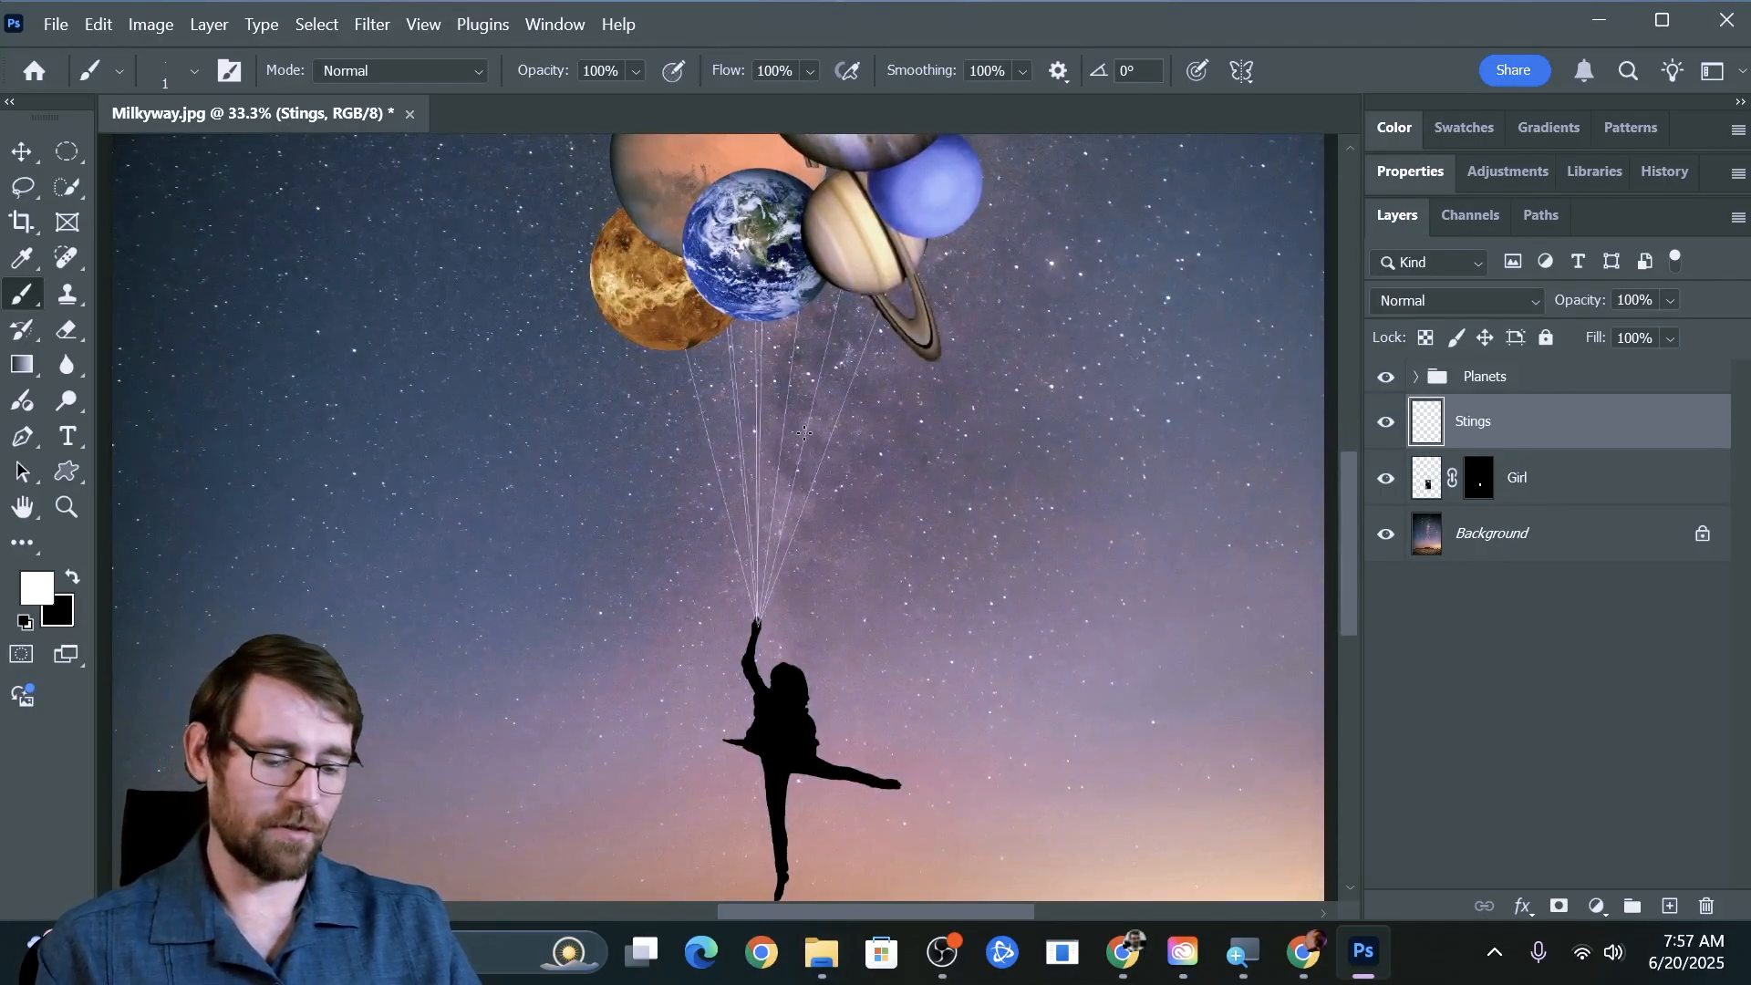
Move the Girl layer, the Stings layer and the Planets group together slightly up and left in the sky.
key("ctrl+0")
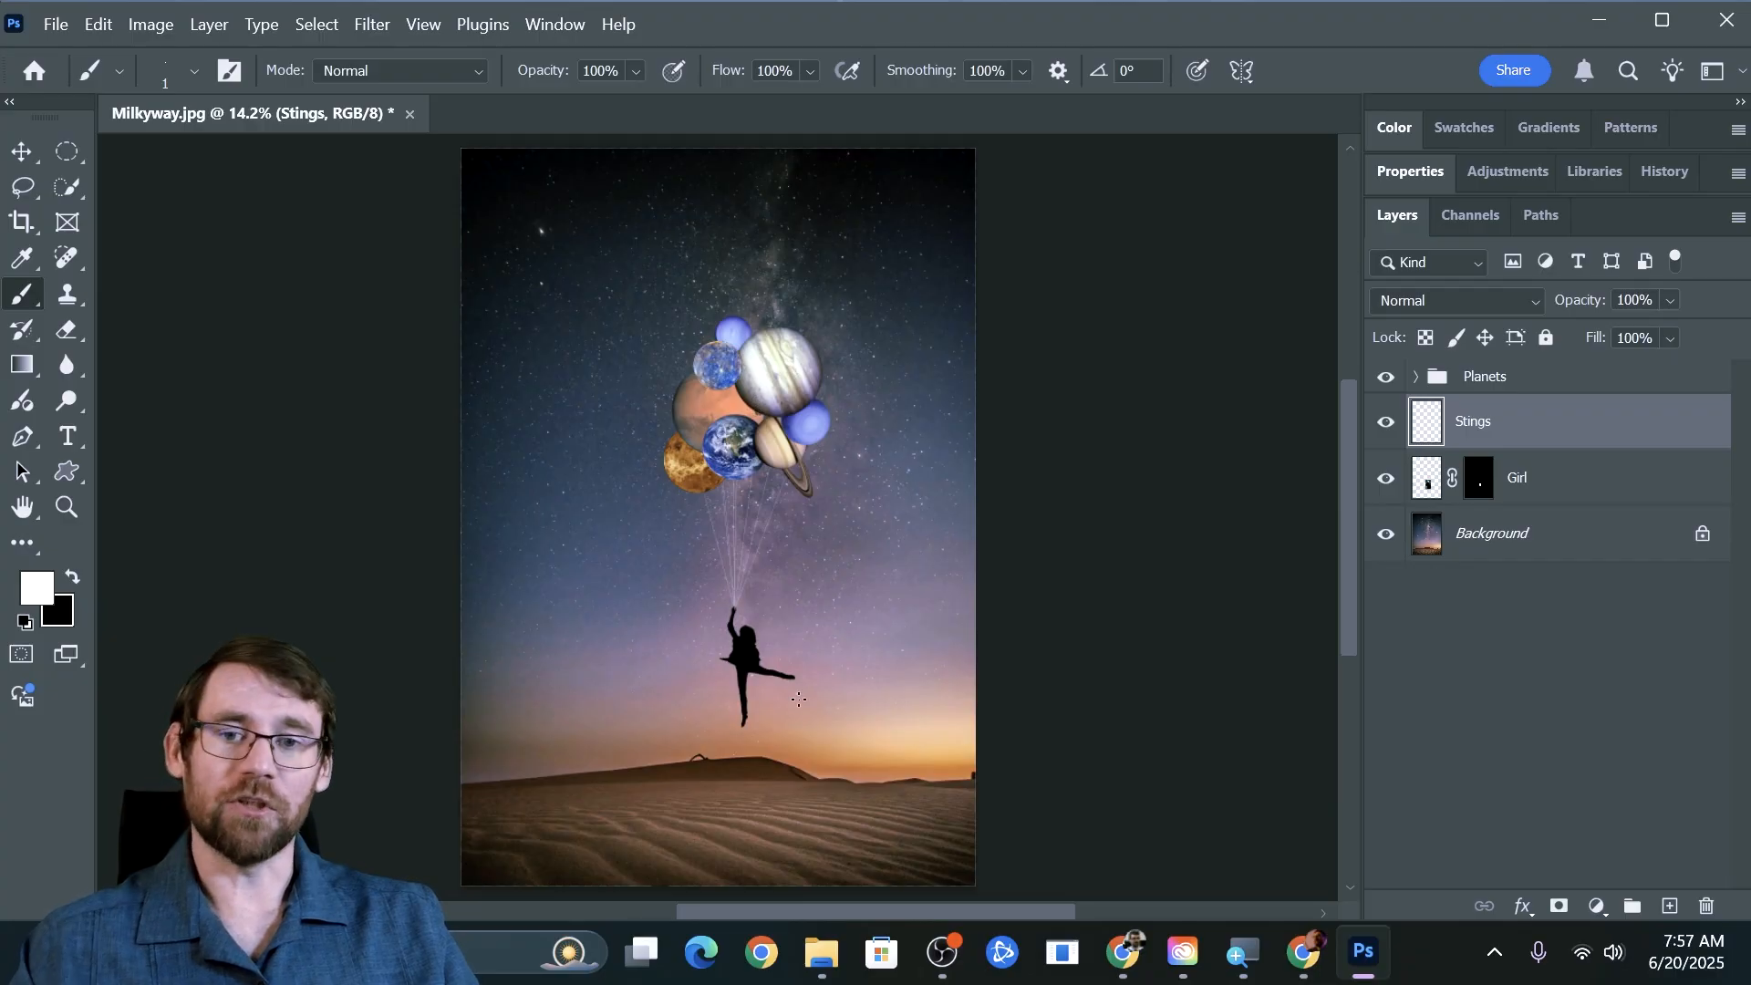
left_click(1541, 497)
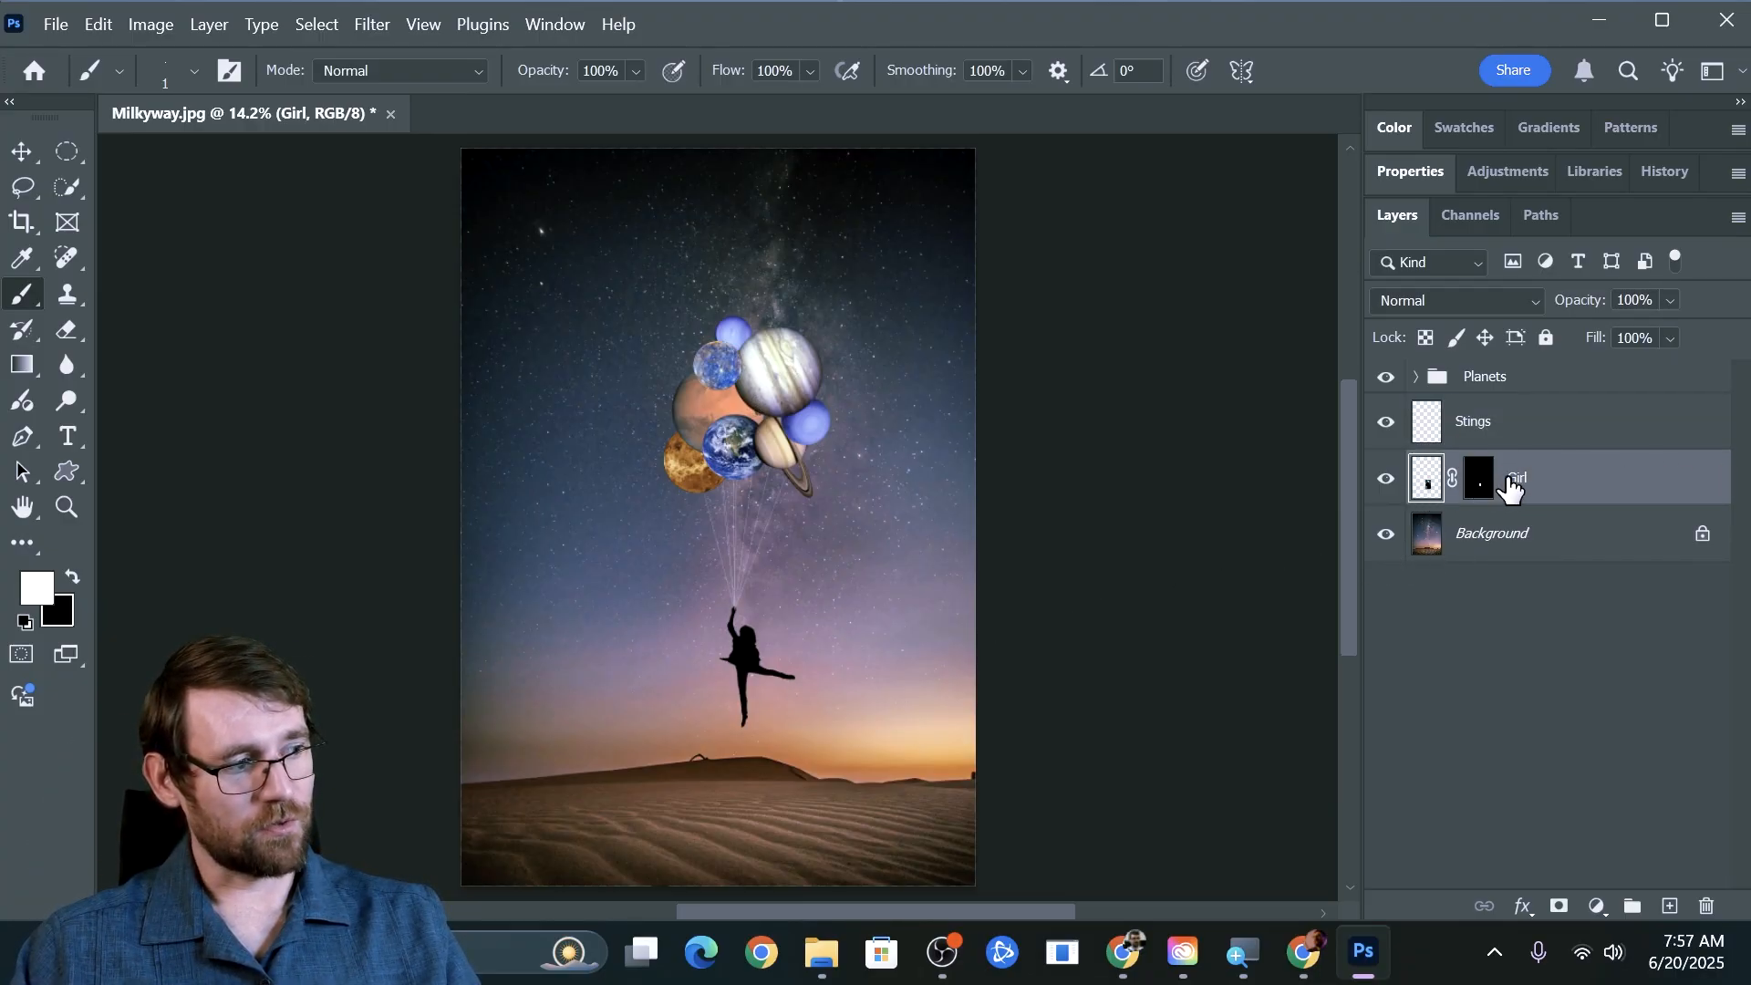
left_click(1490, 379, "shift")
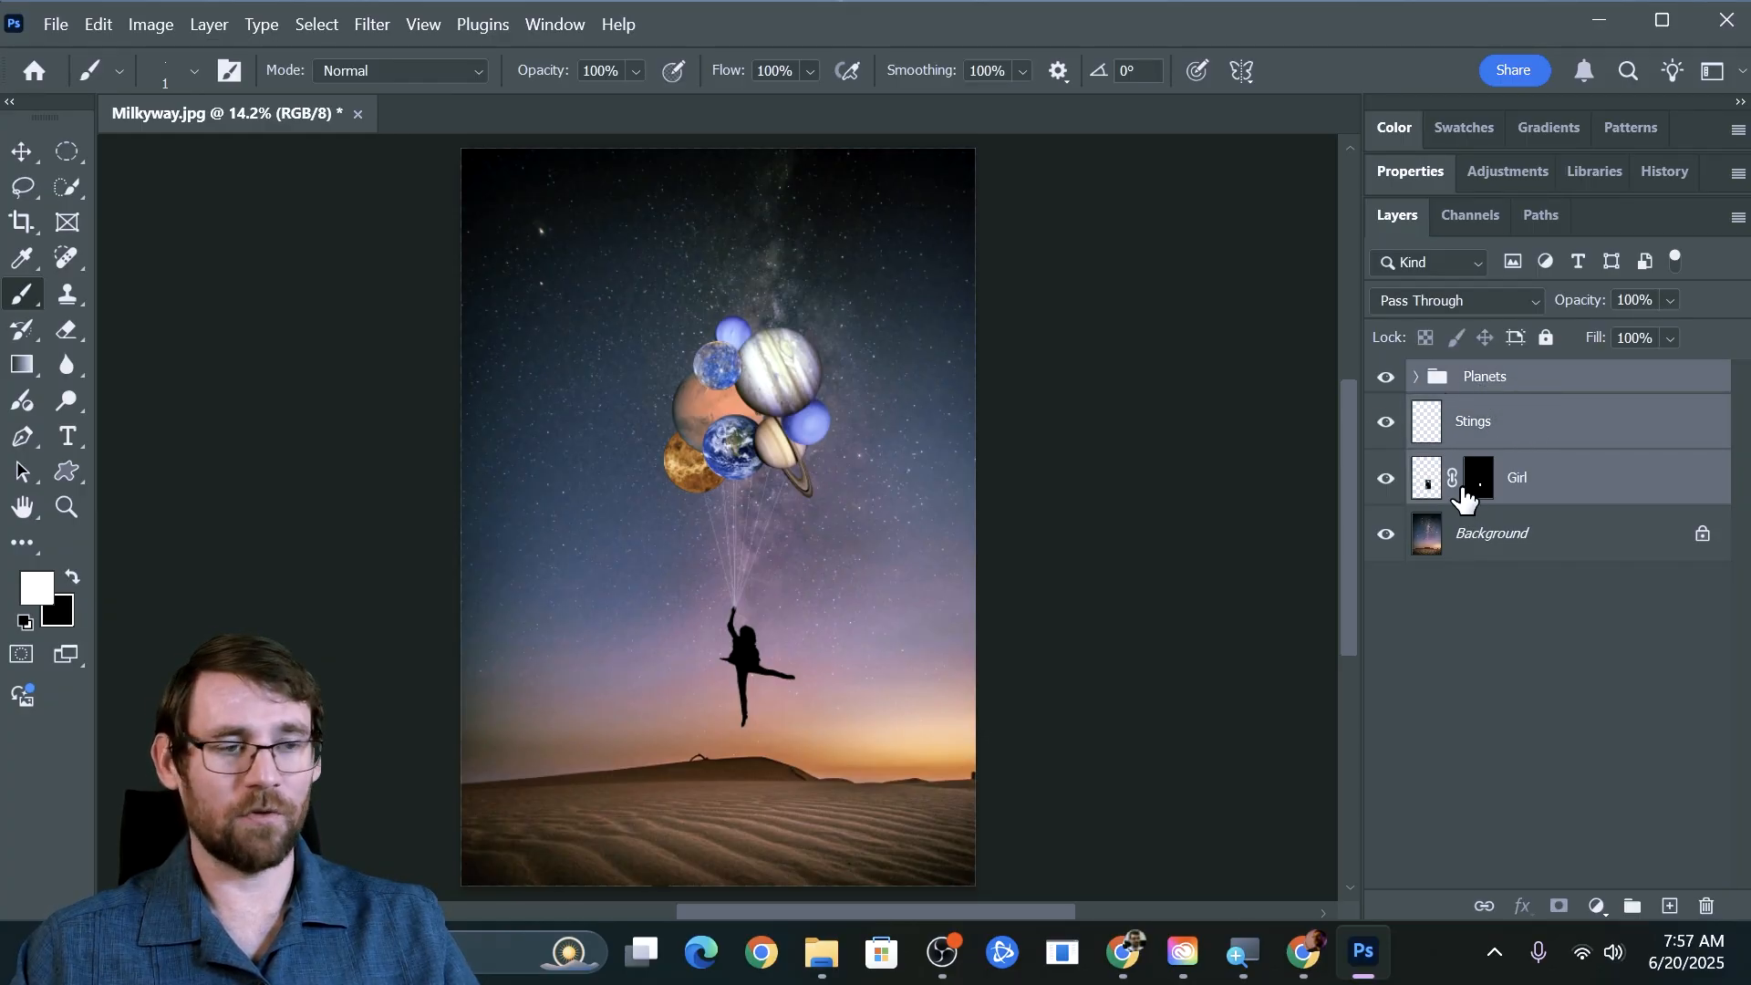
left_click(28, 164)
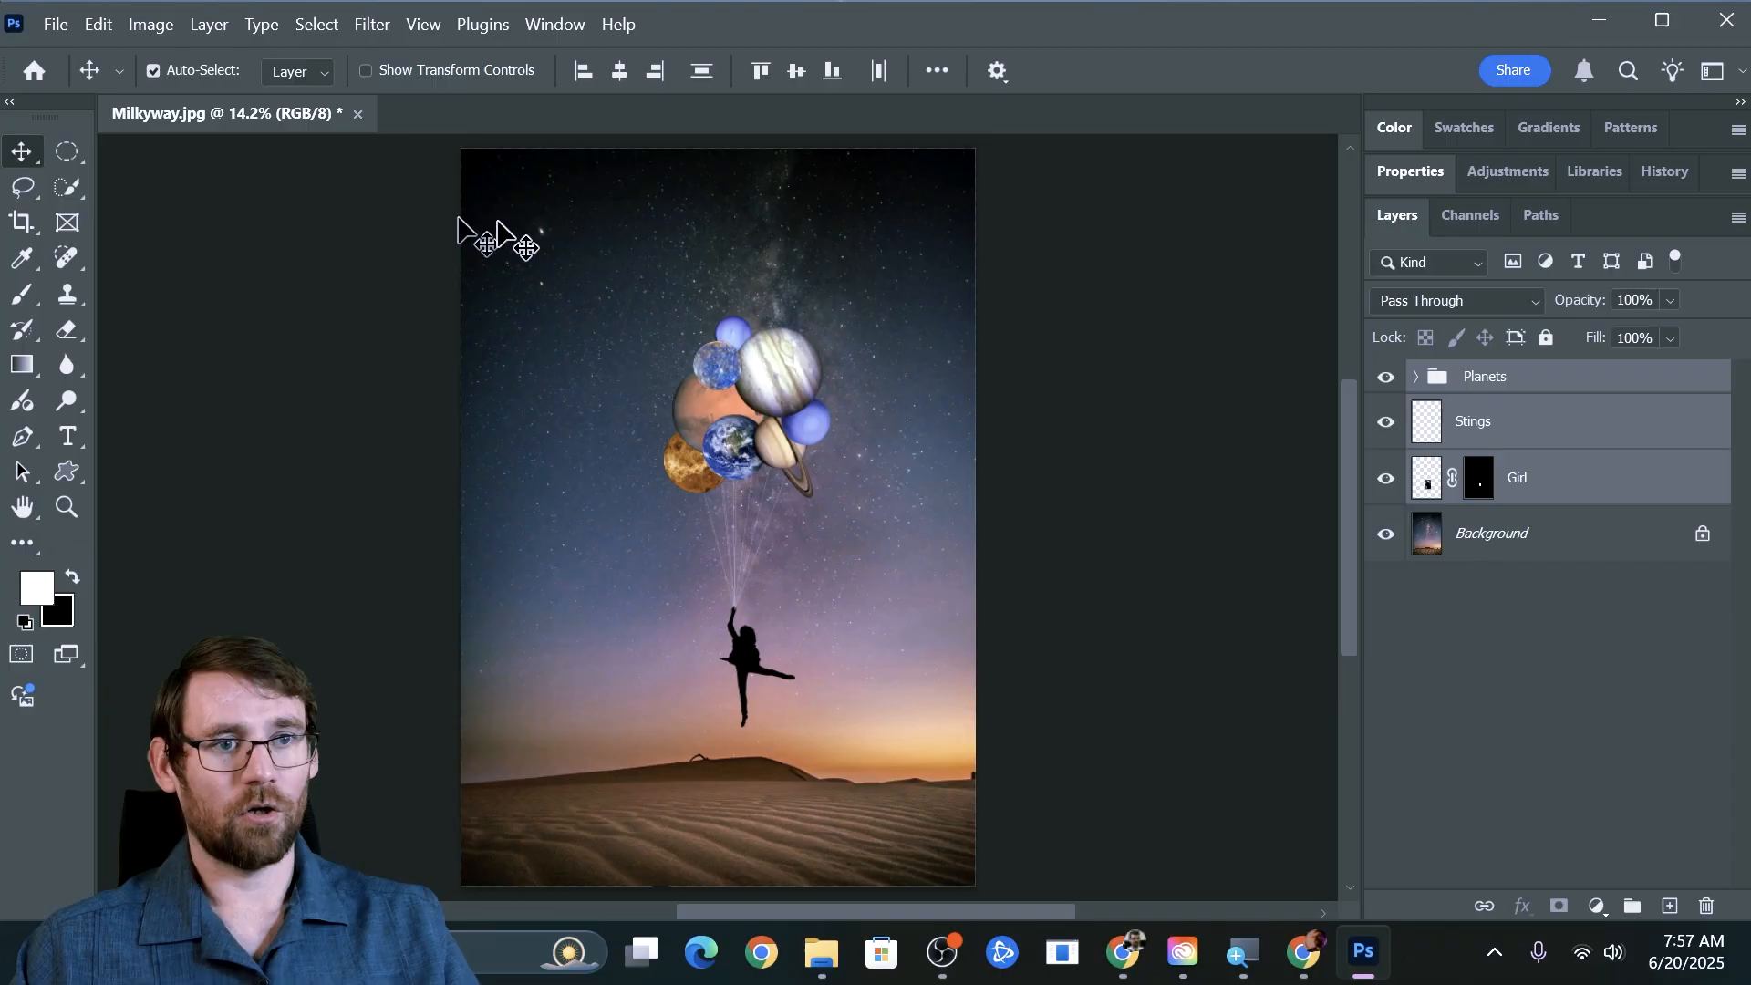
left_click_drag(735, 675, 714, 623)
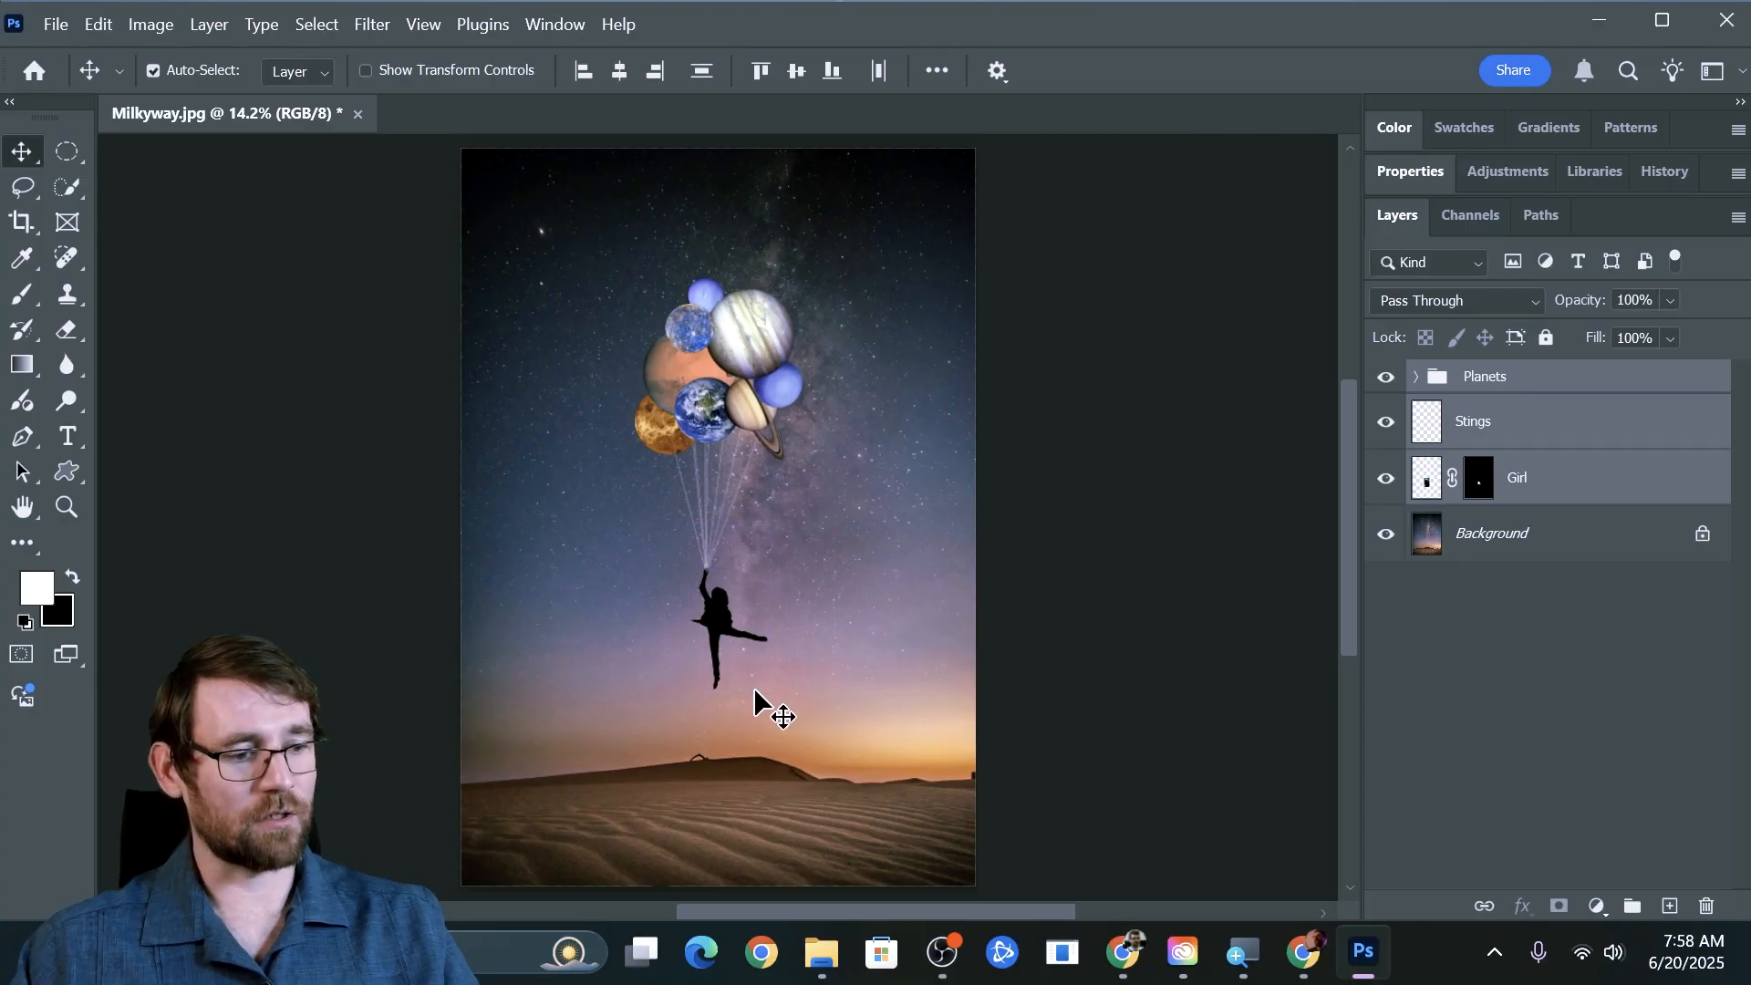
Add a text layer across the dunes containing the creator's full name.
left_click(67, 438)
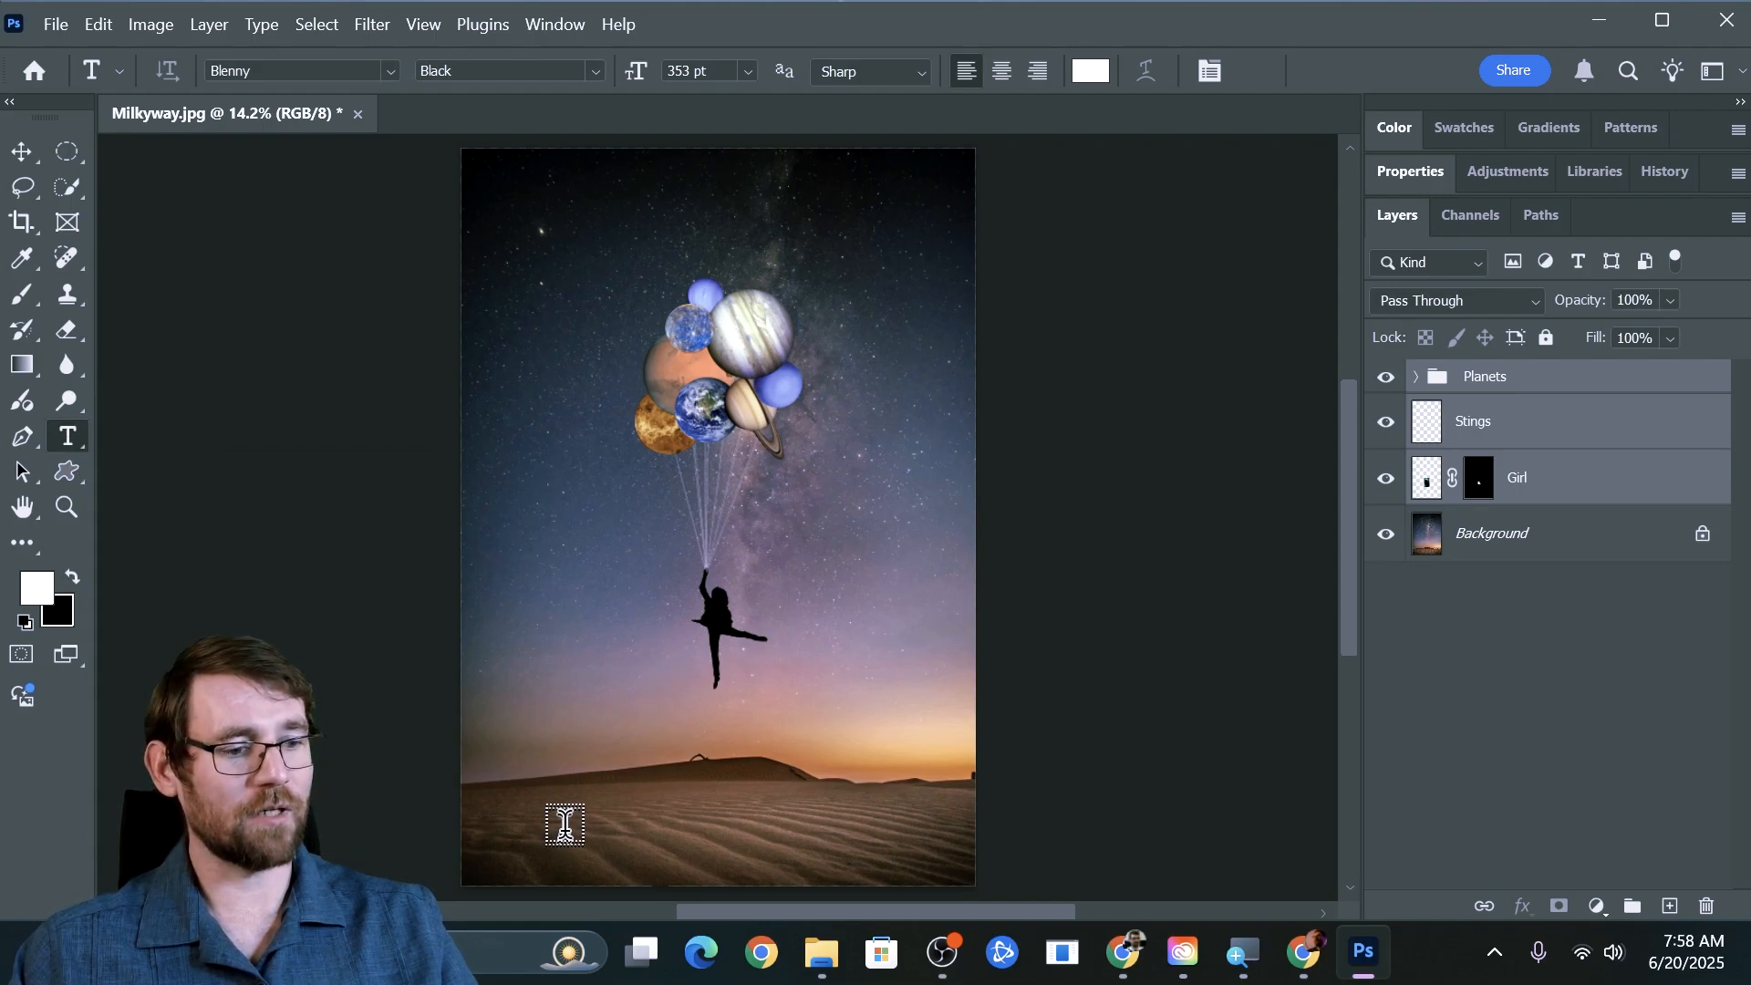
left_click(534, 811)
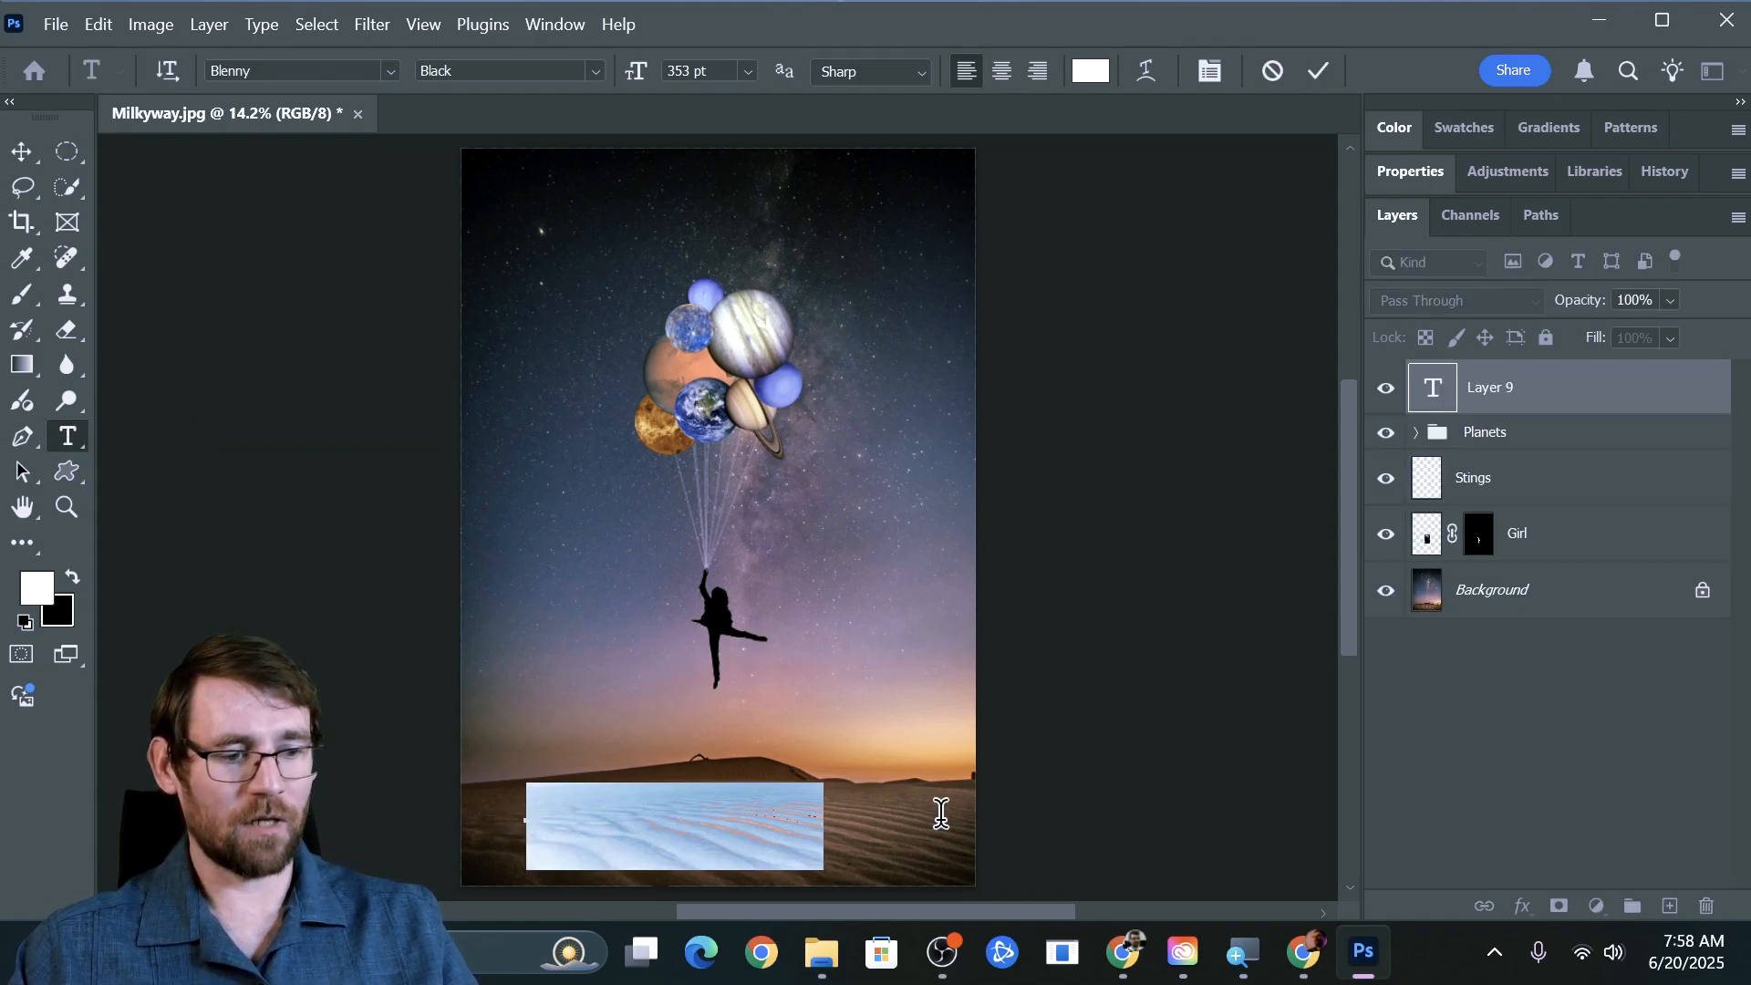
type("Davi")
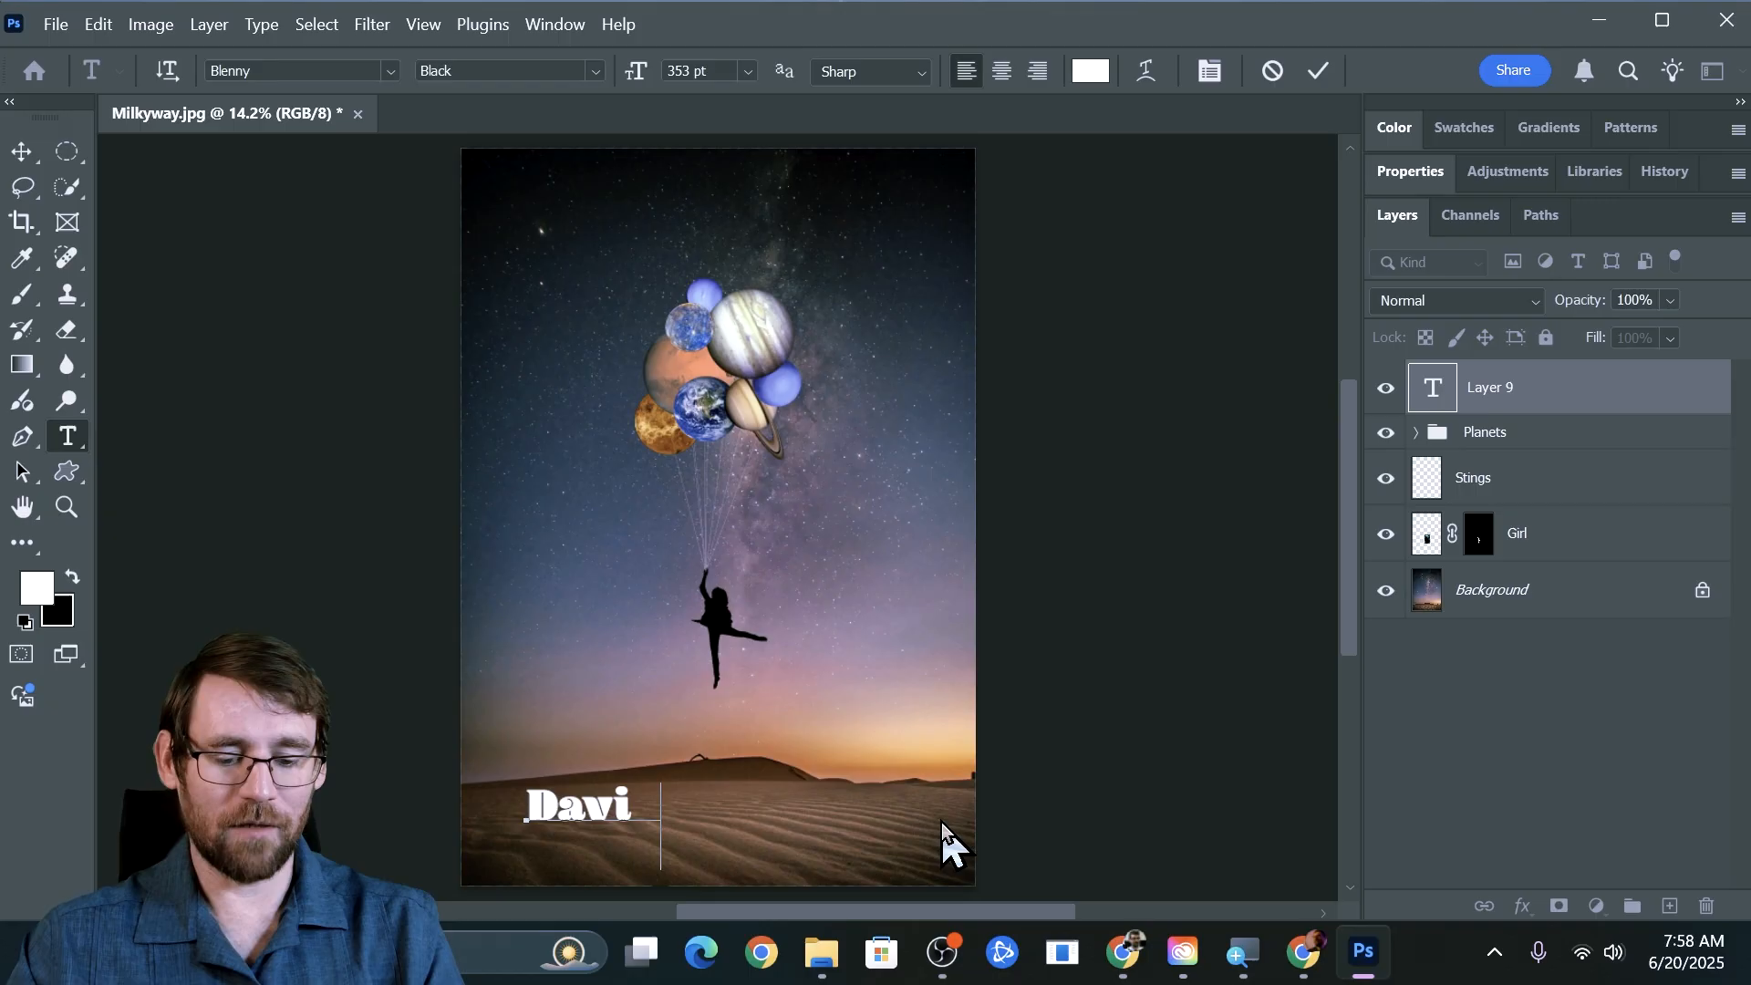
type("d T")
Set the name text to the Bungee Regular font and enlarge it to 401 pt.
left_click(392, 71)
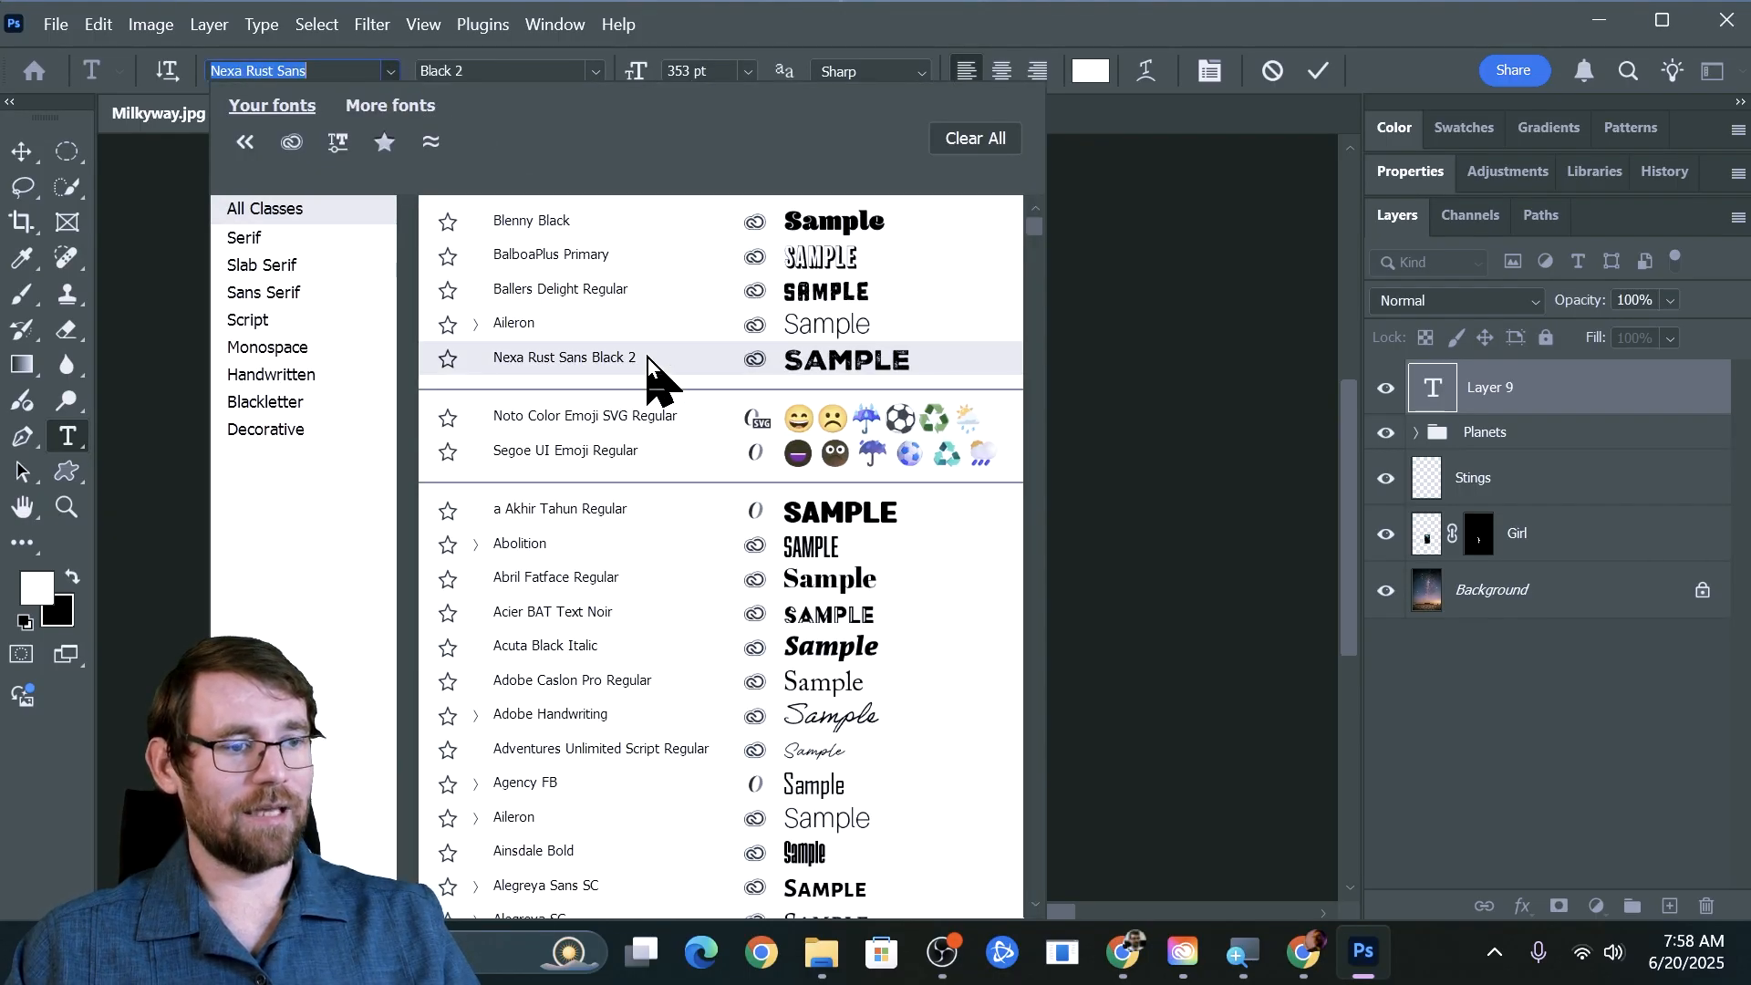
scroll(647, 357, "down", 20)
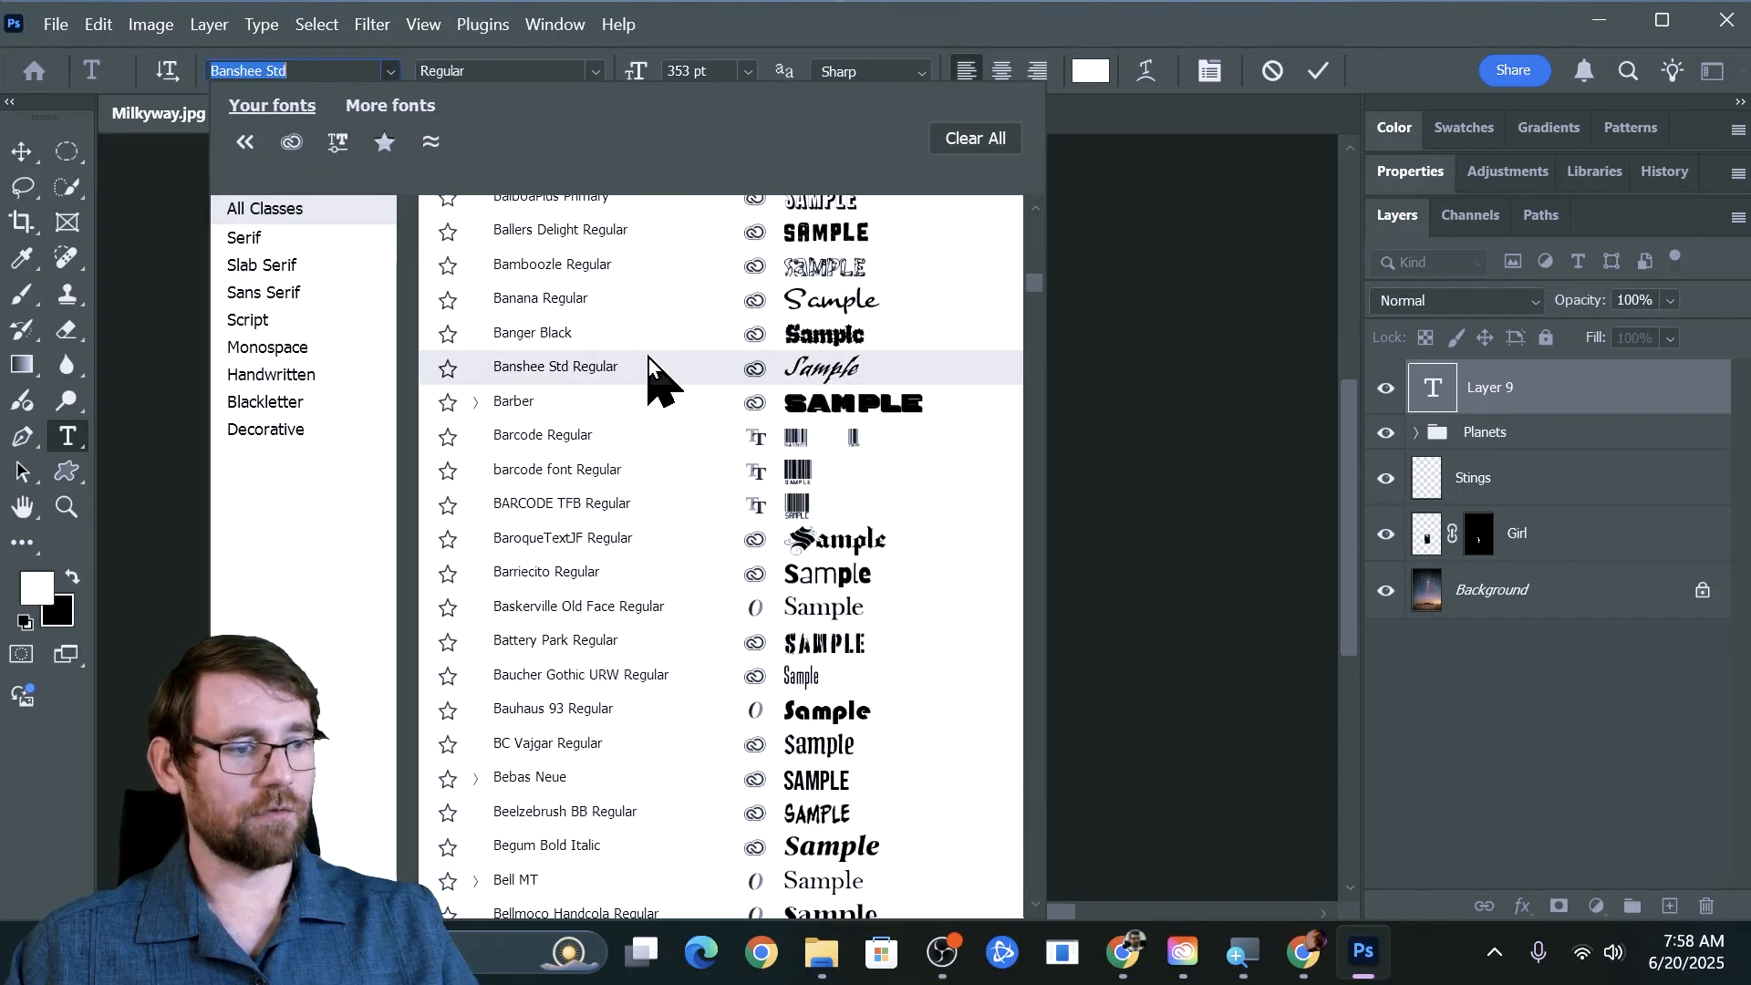
scroll(647, 359, "down", 20)
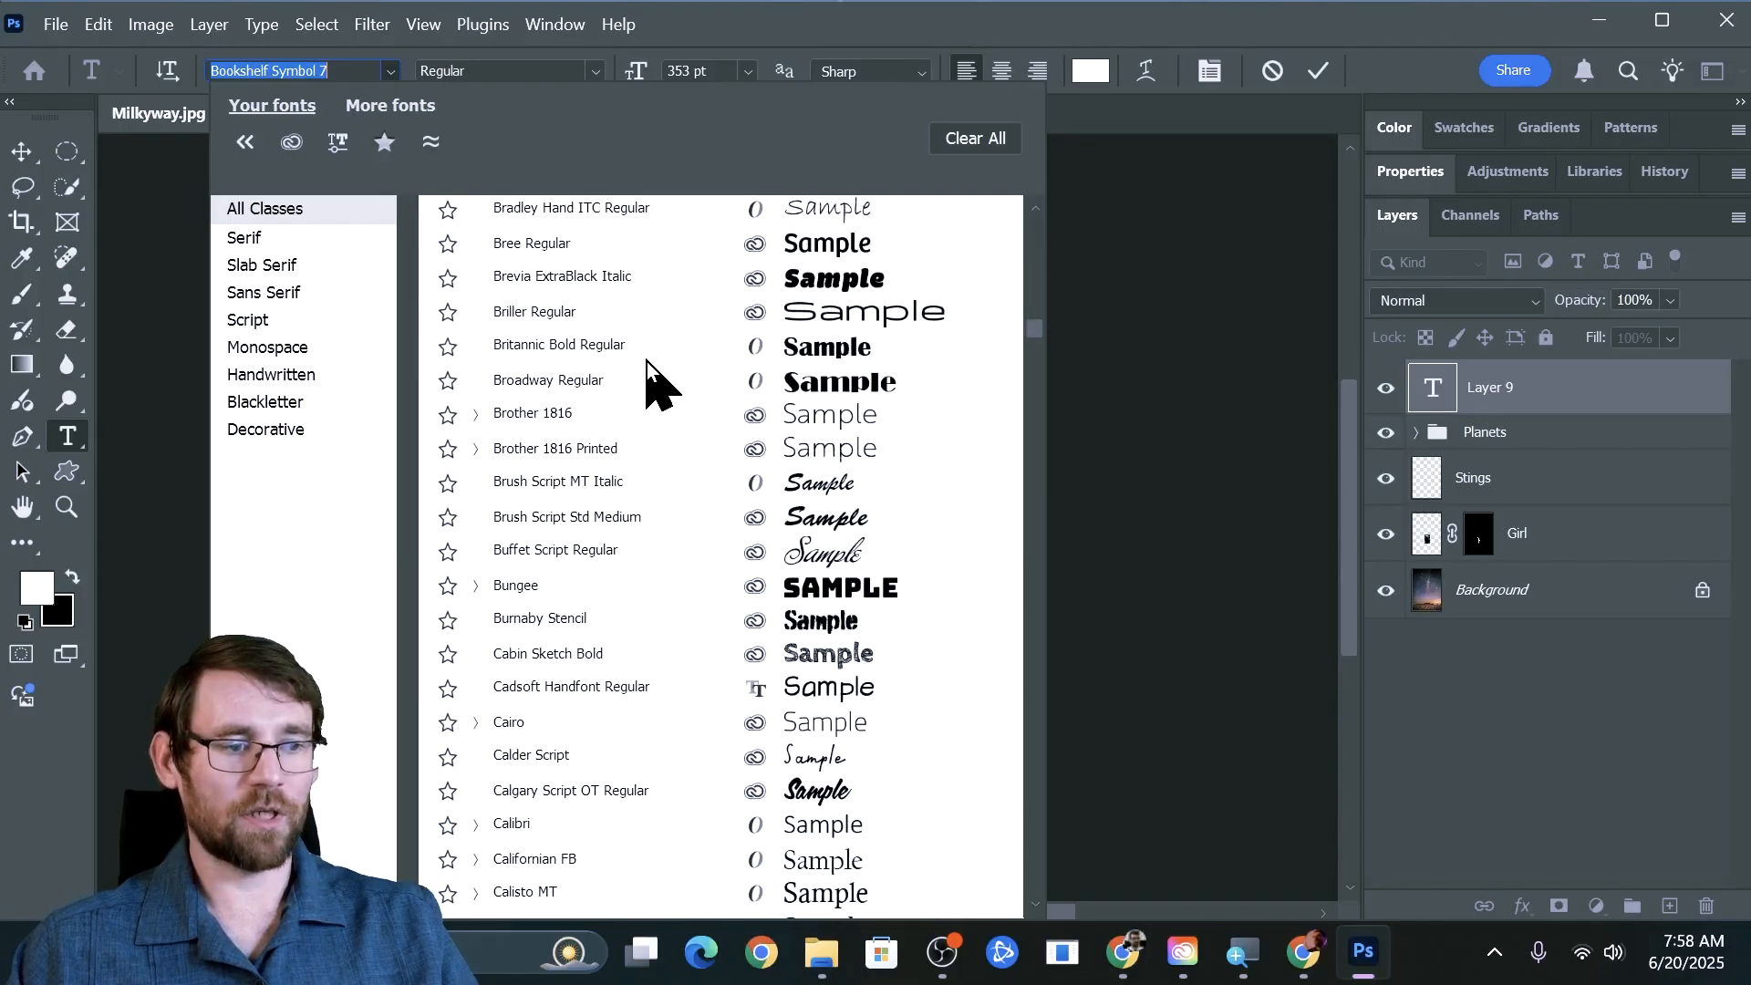
scroll(648, 361, "down", 5)
left_click(643, 372)
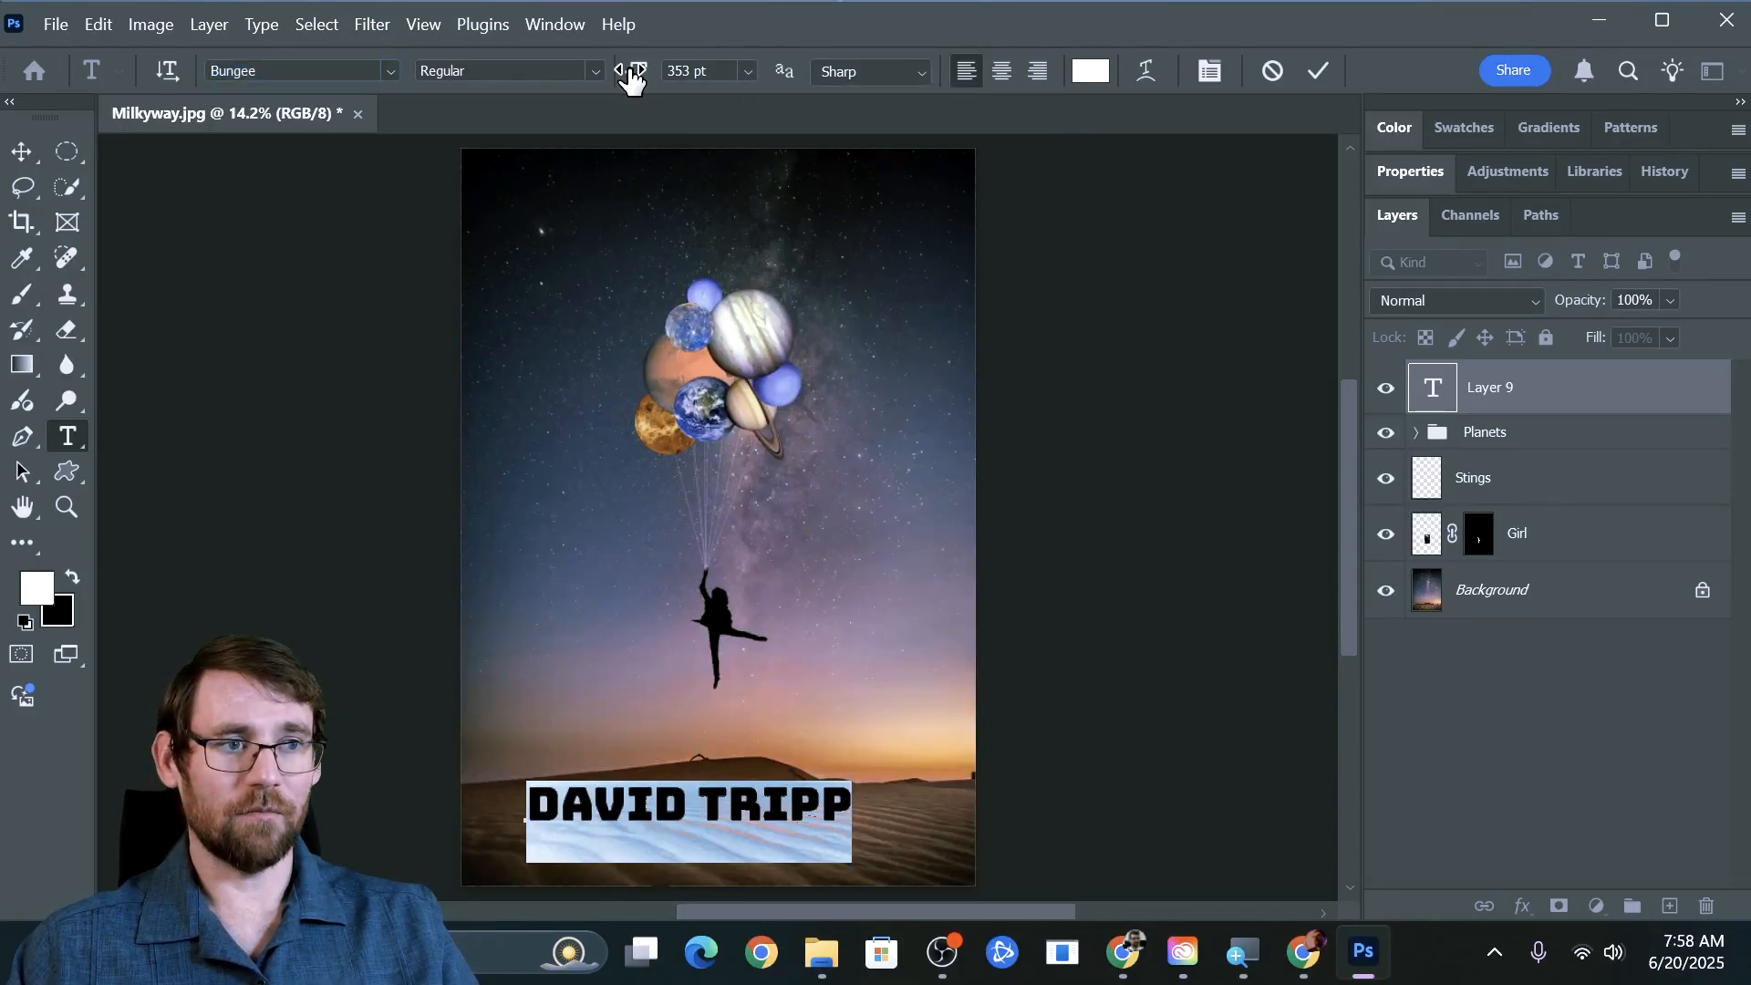
left_click_drag(636, 72, 707, 75)
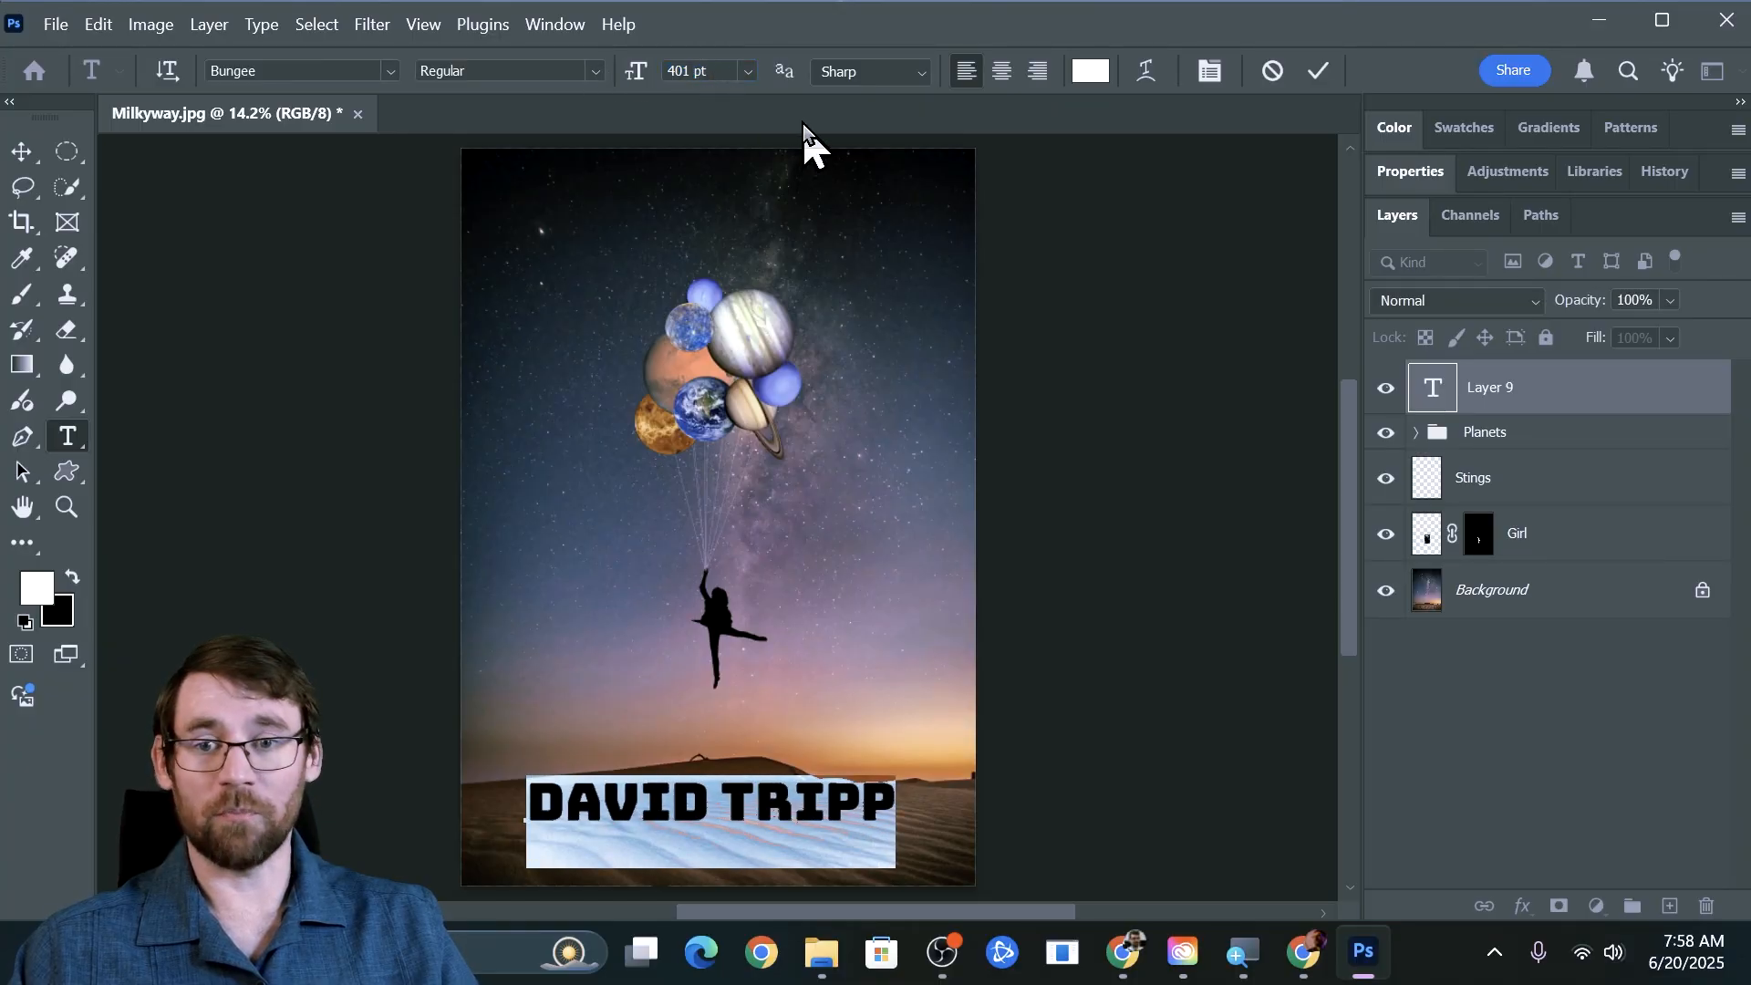
left_click(1074, 72)
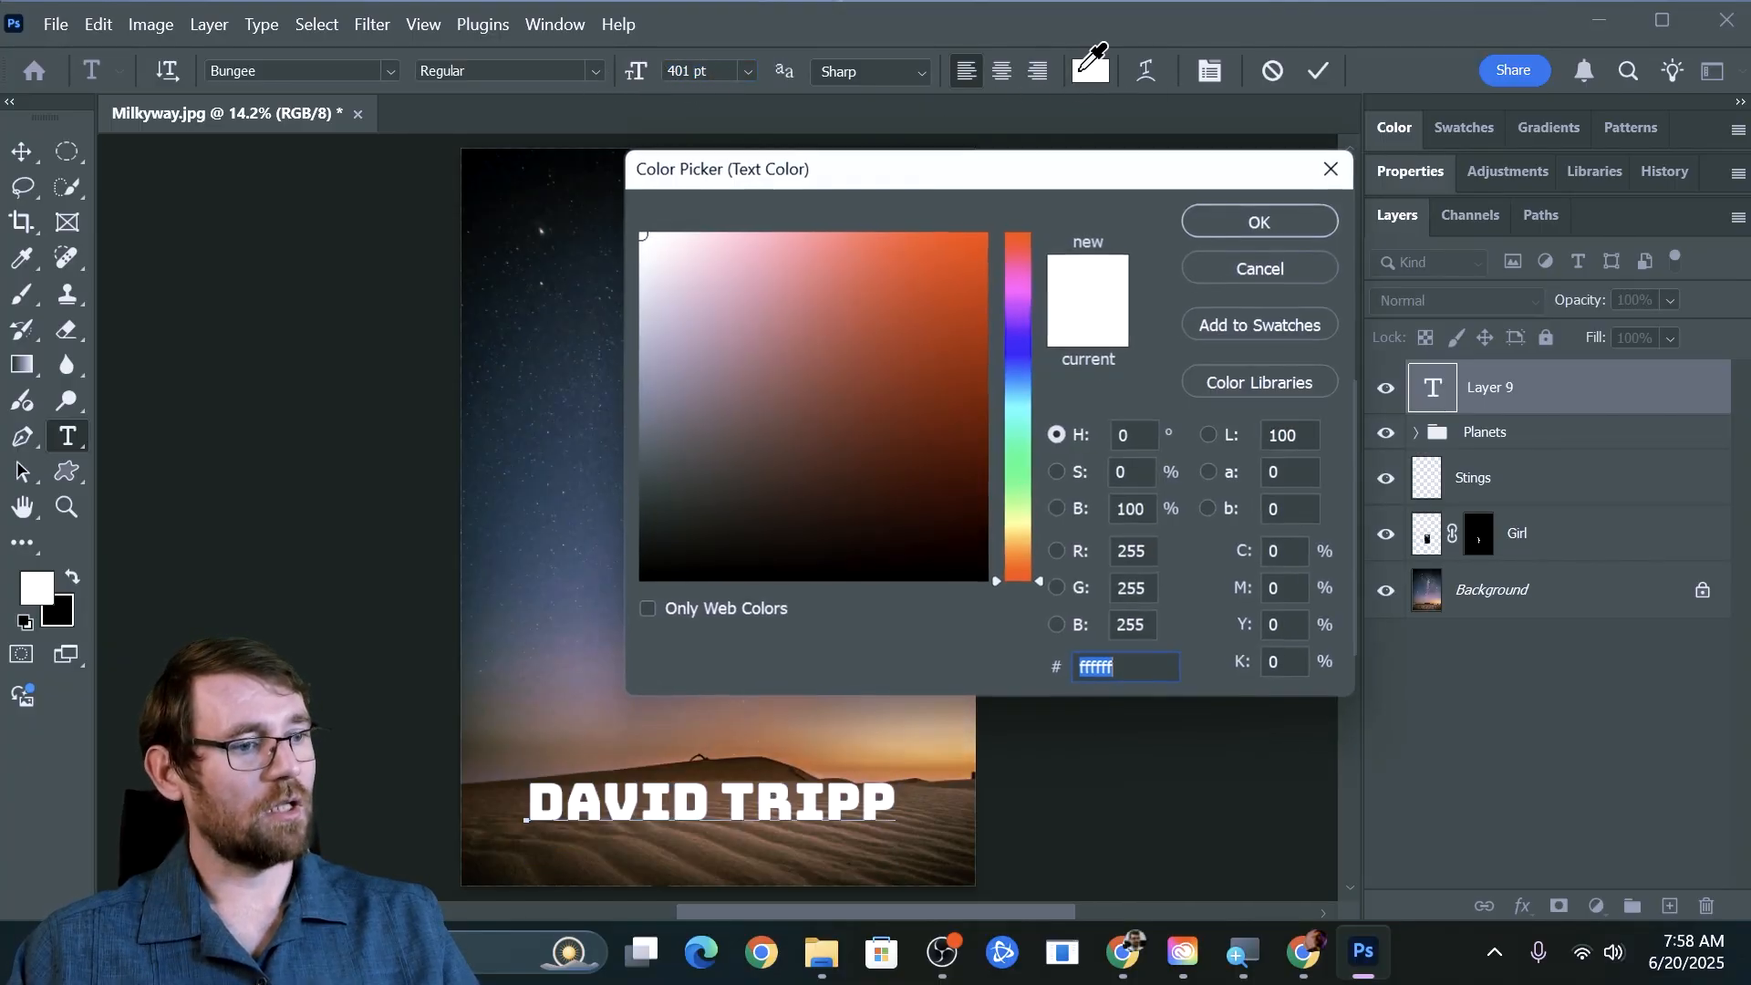
left_click_drag(969, 178, 1304, 173)
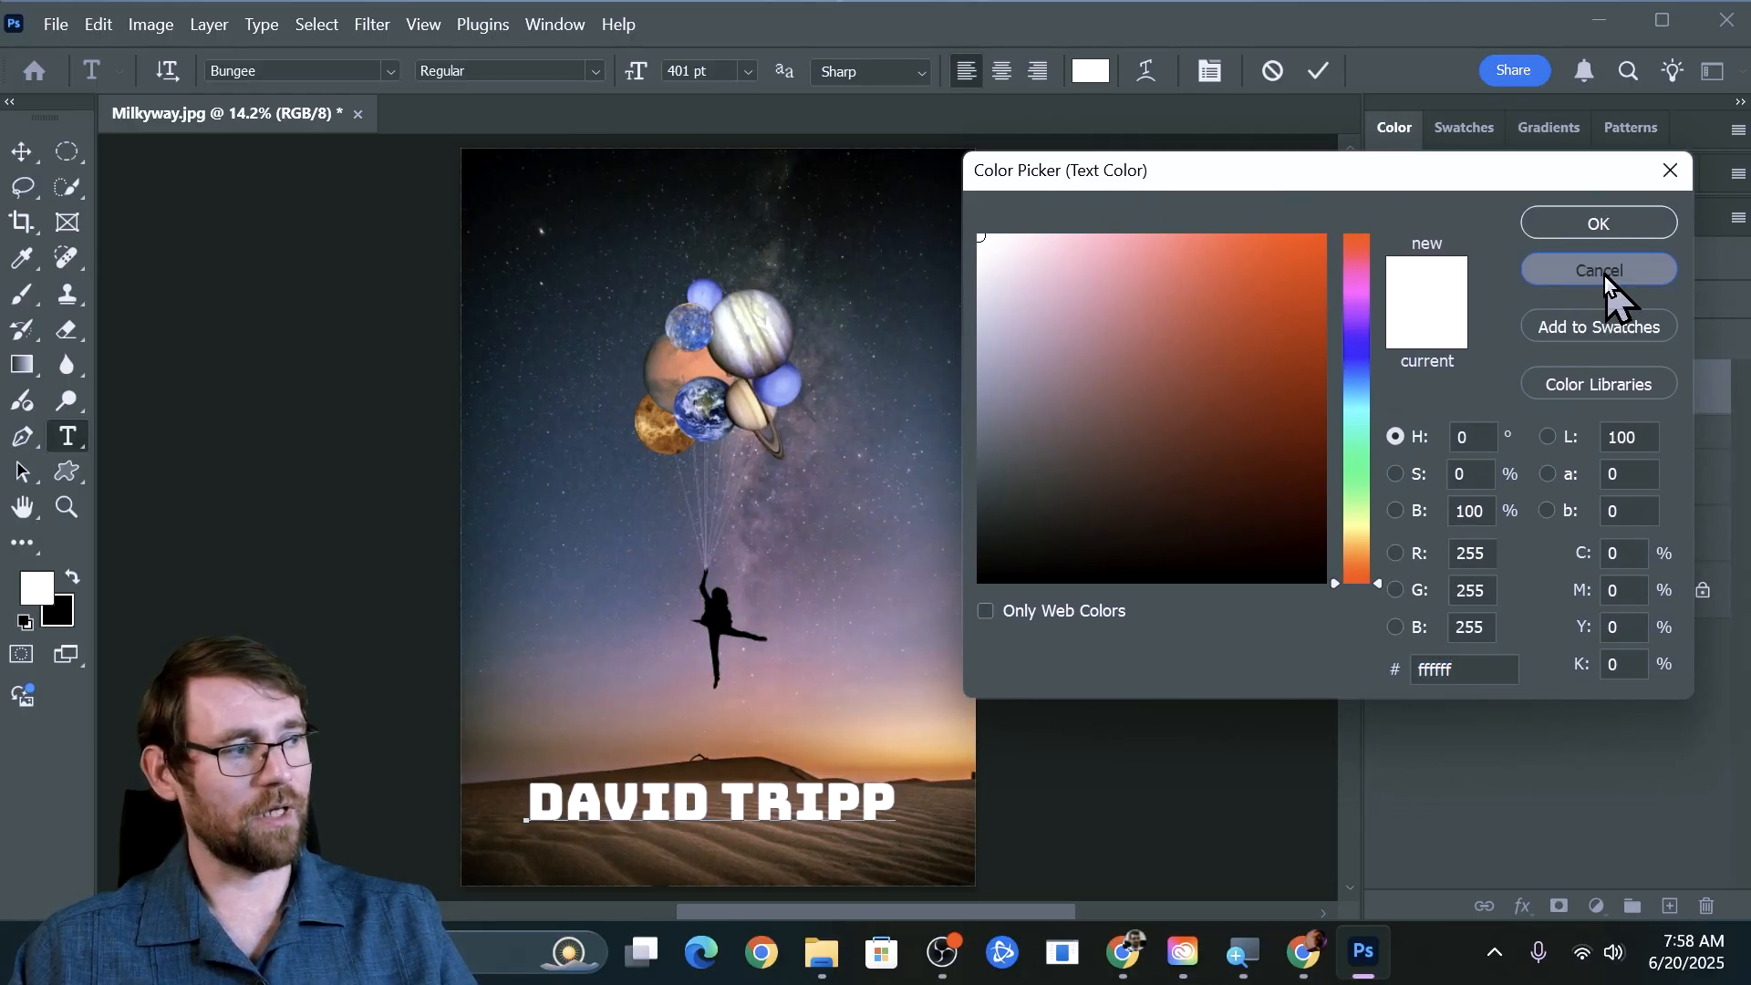
left_click(1602, 272)
Set the name text's color to the orange f4b45f sampled from the sunset glow above the dunes.
left_click(1091, 73)
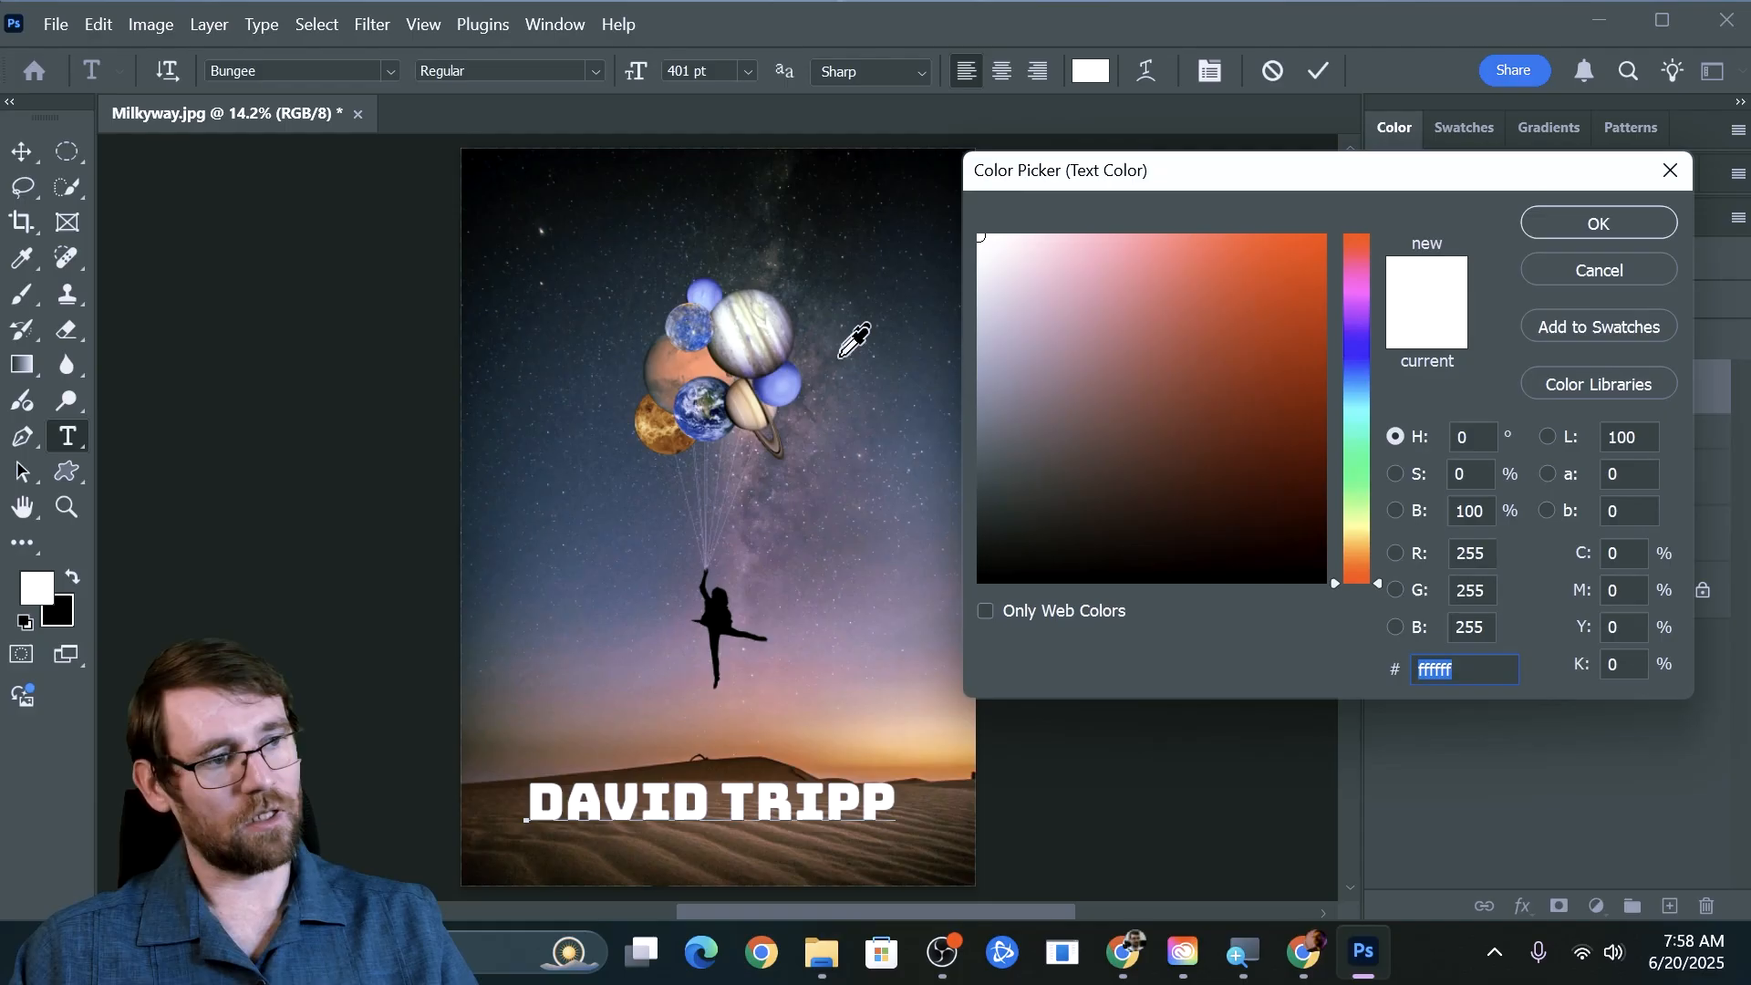
left_click_drag(866, 662, 837, 804)
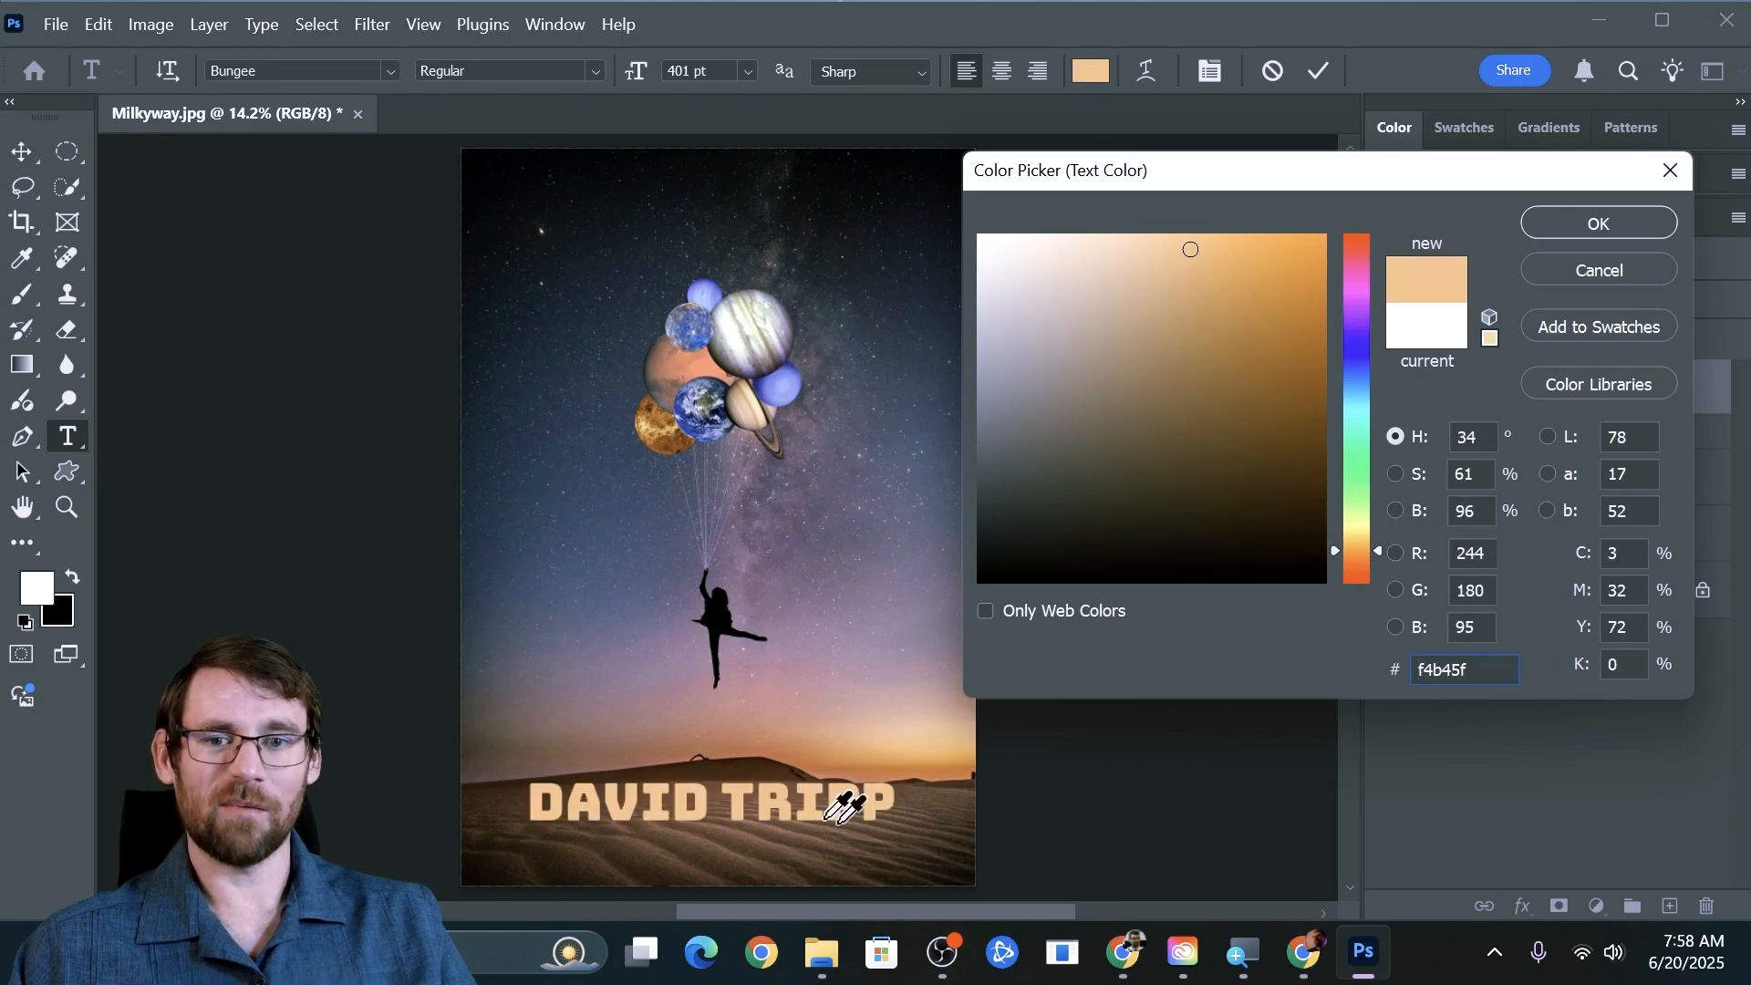
left_click(1606, 221)
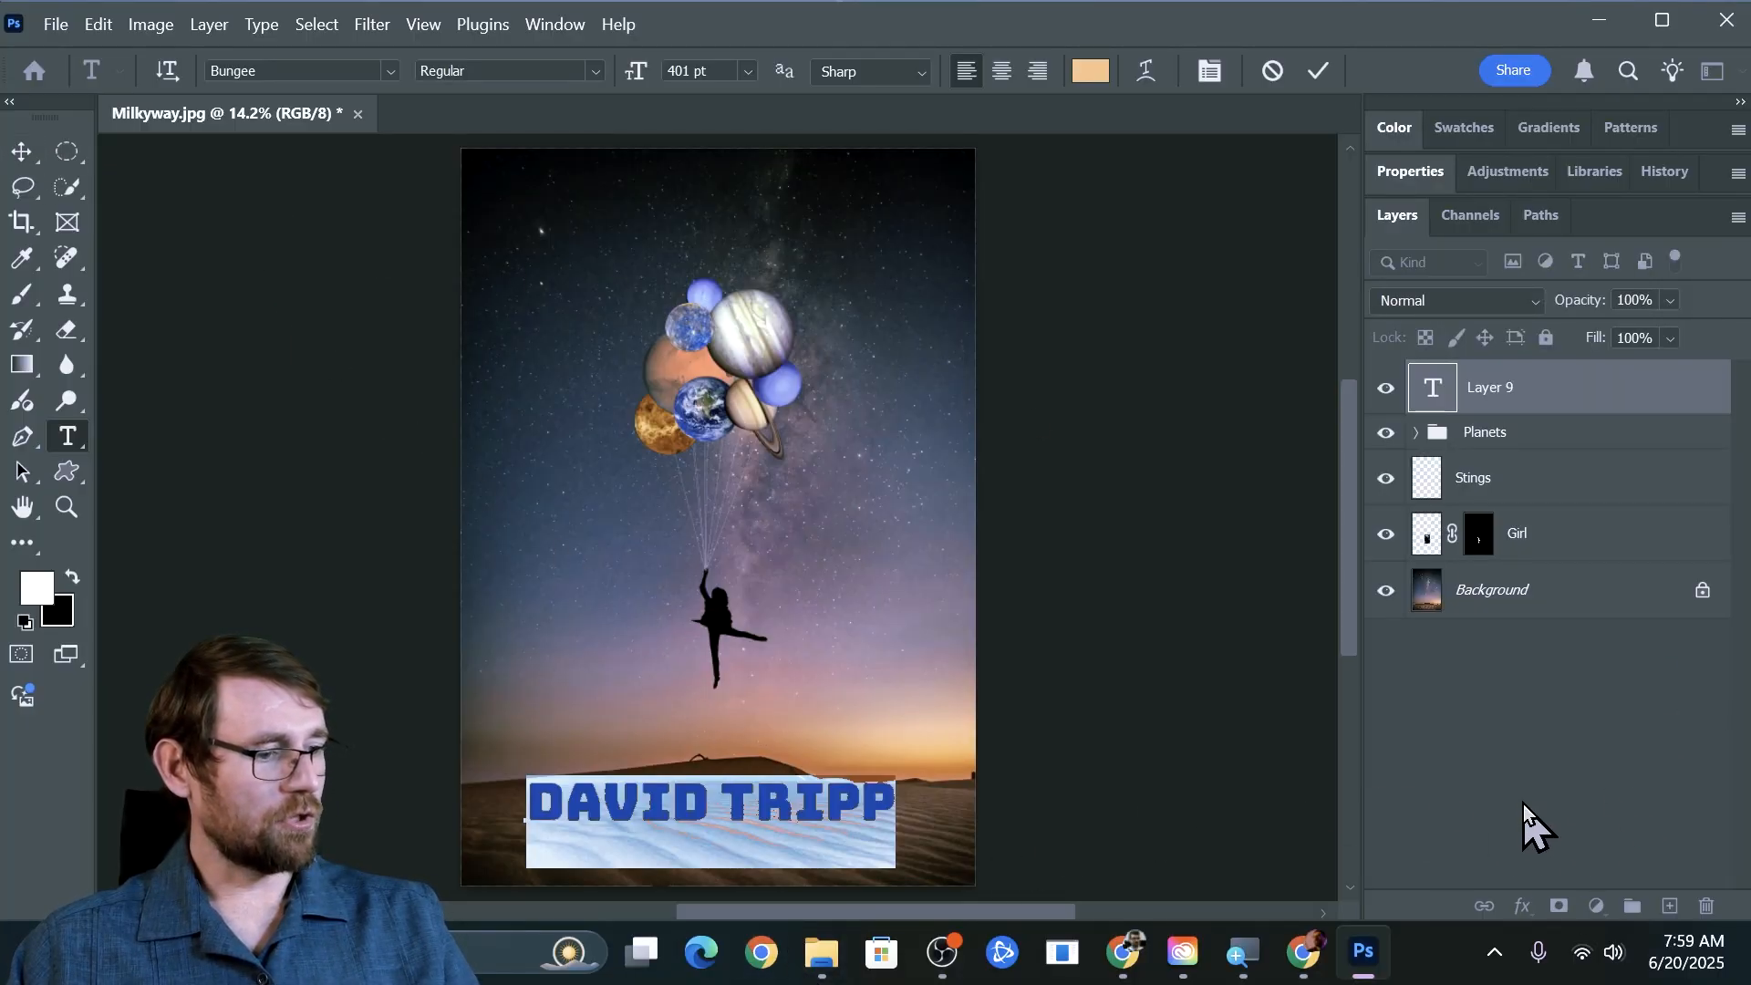
Finish editing the name text and nudge it slightly lower on the dunes with the Move tool.
left_click(721, 807)
left_click(21, 152)
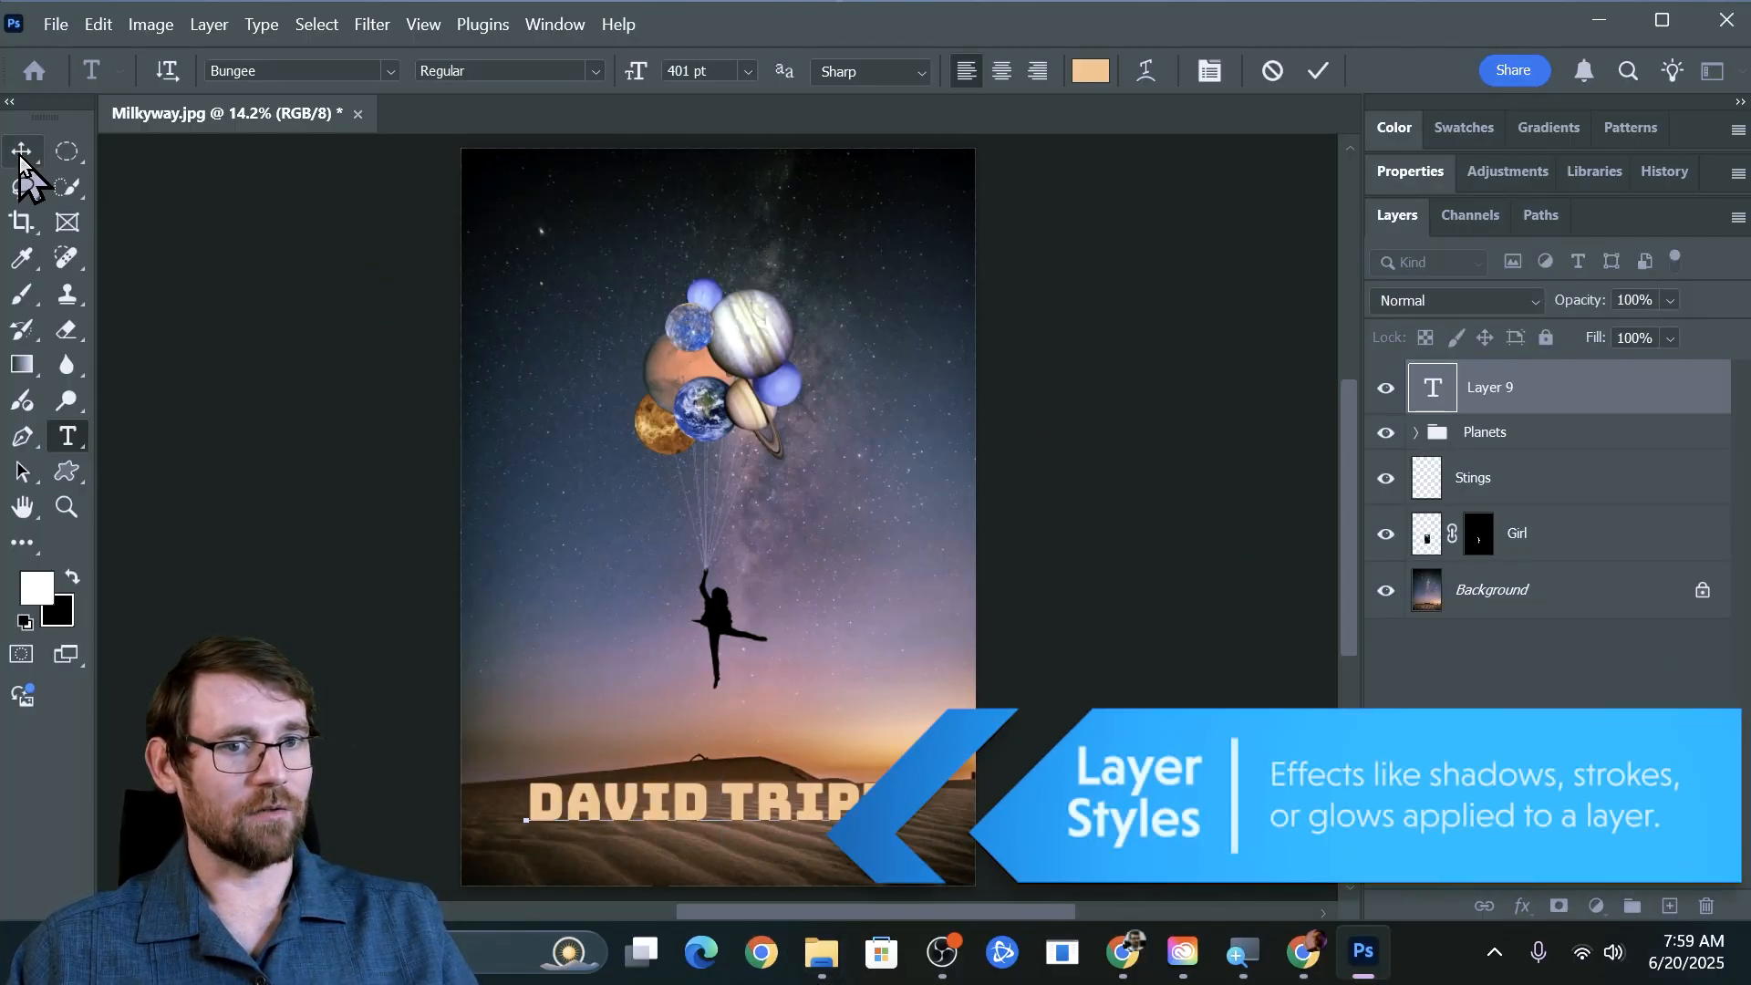
left_click_drag(758, 806, 758, 812)
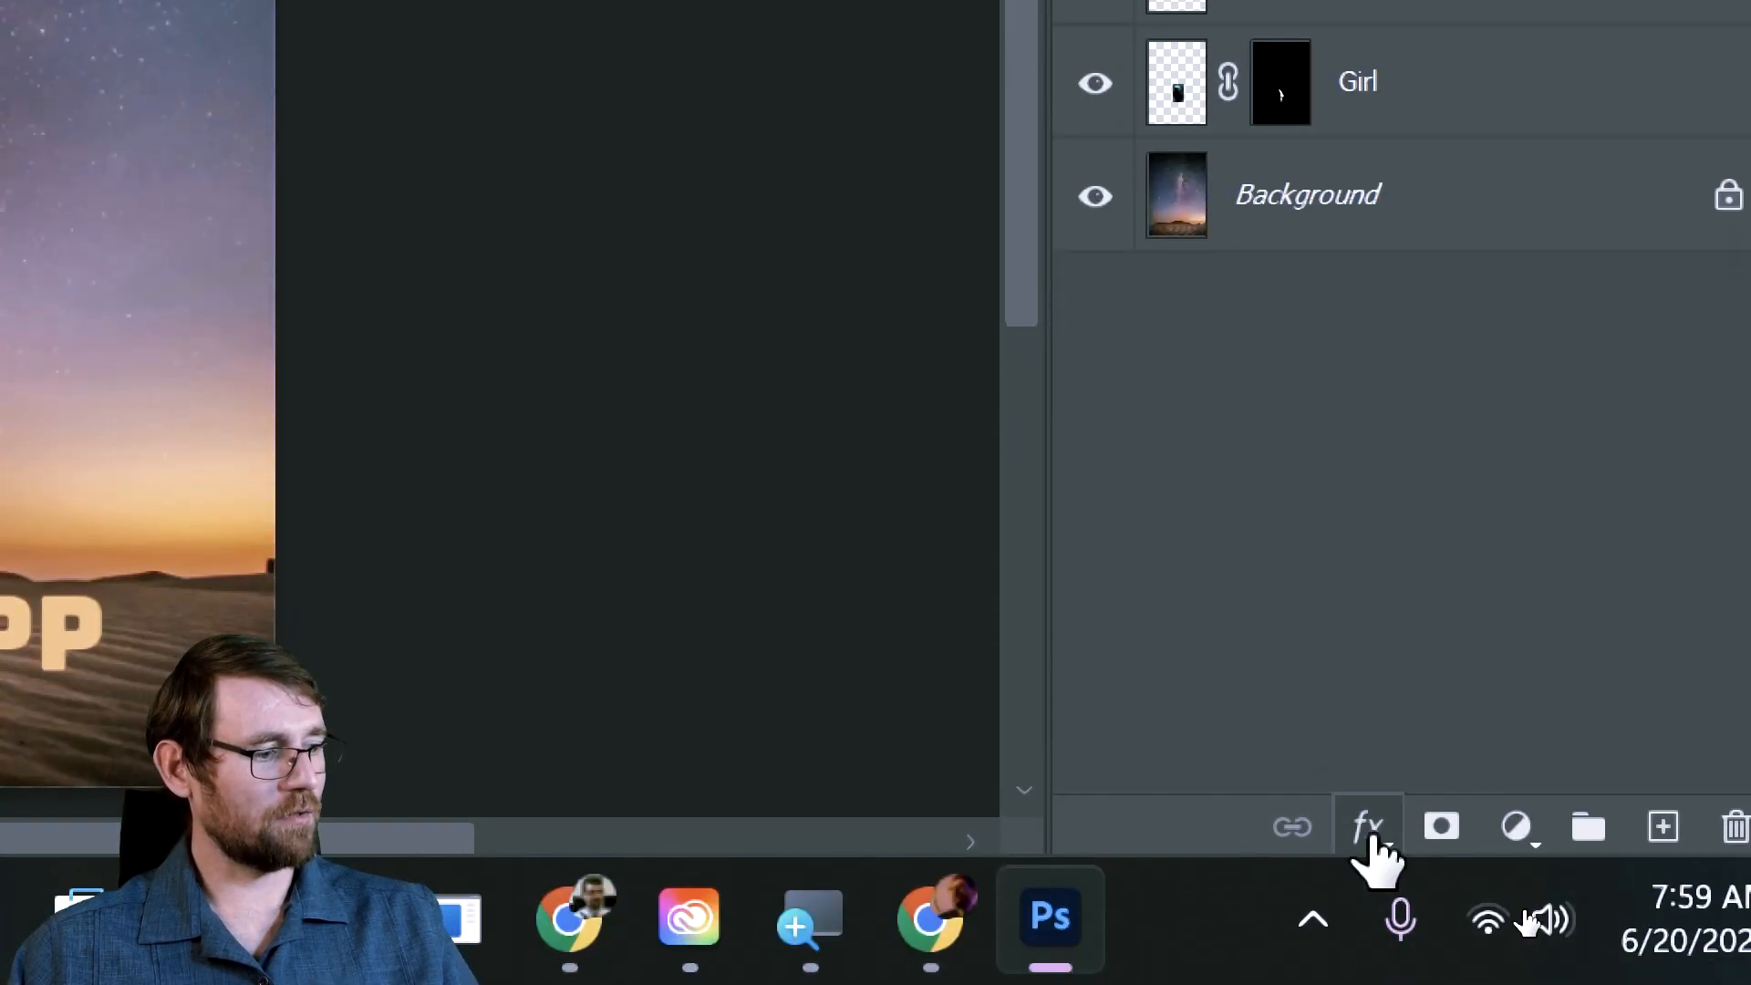
Add a Bevel & Emboss effect to the name text layer and enable Inner Shadow as well.
left_click(1370, 843)
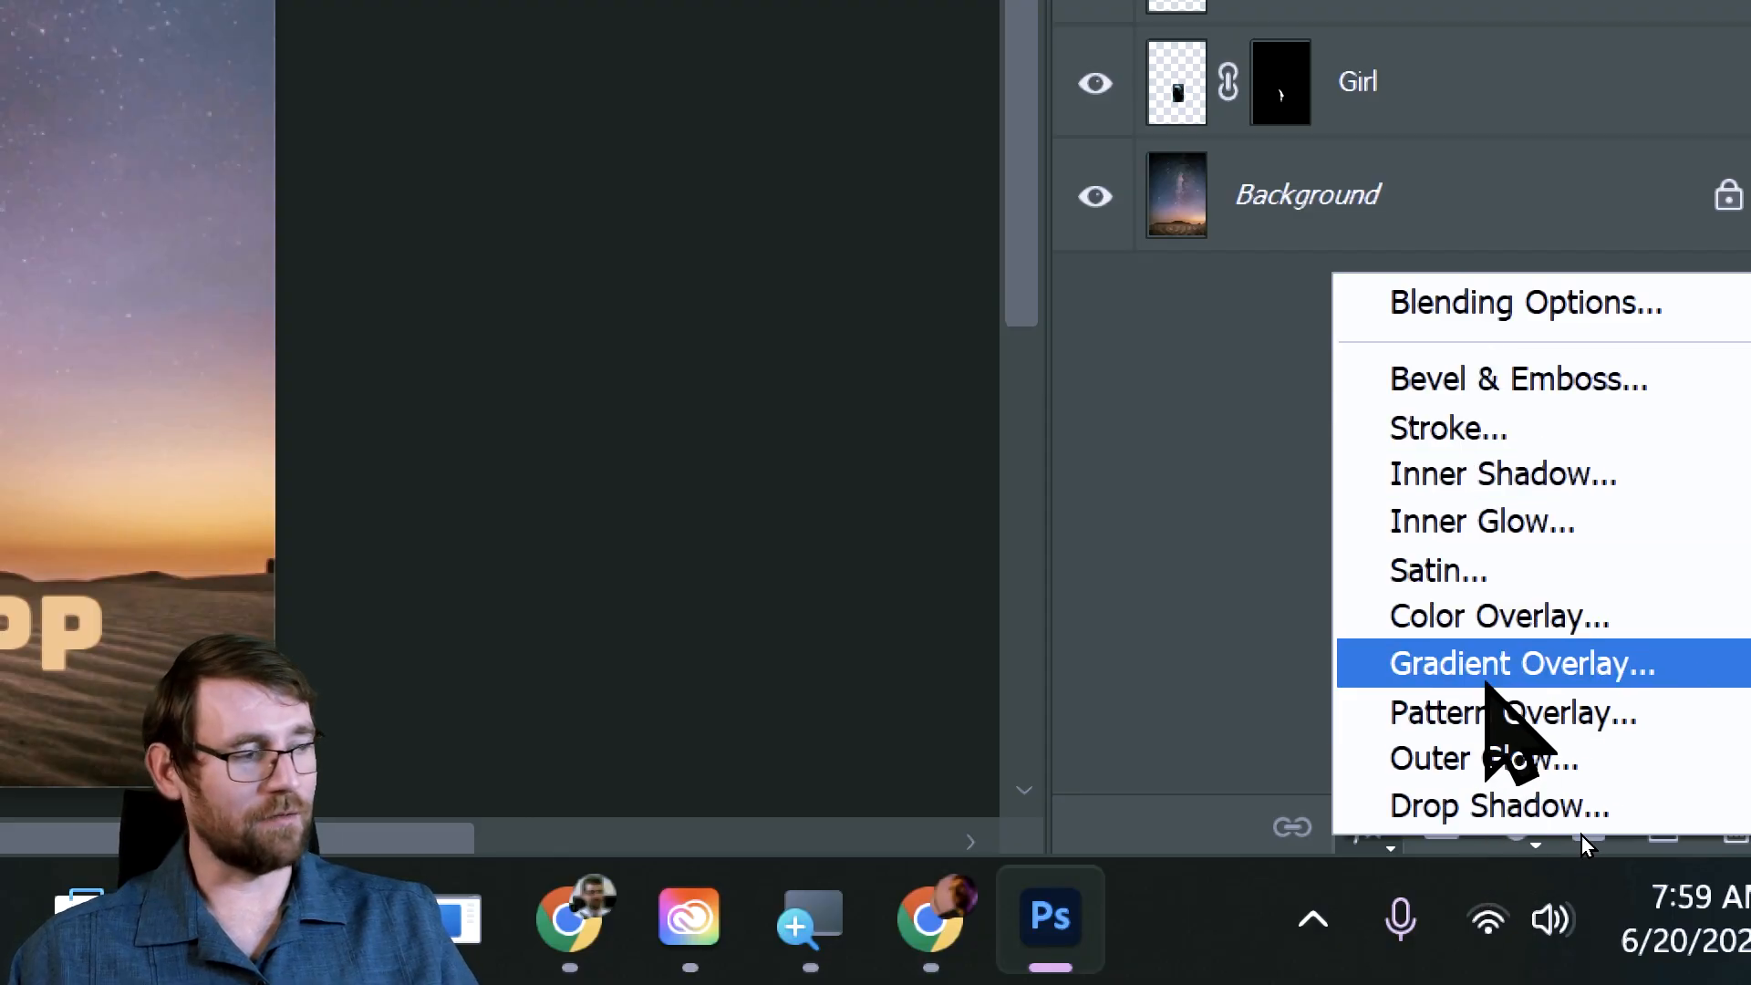
left_click(1464, 387)
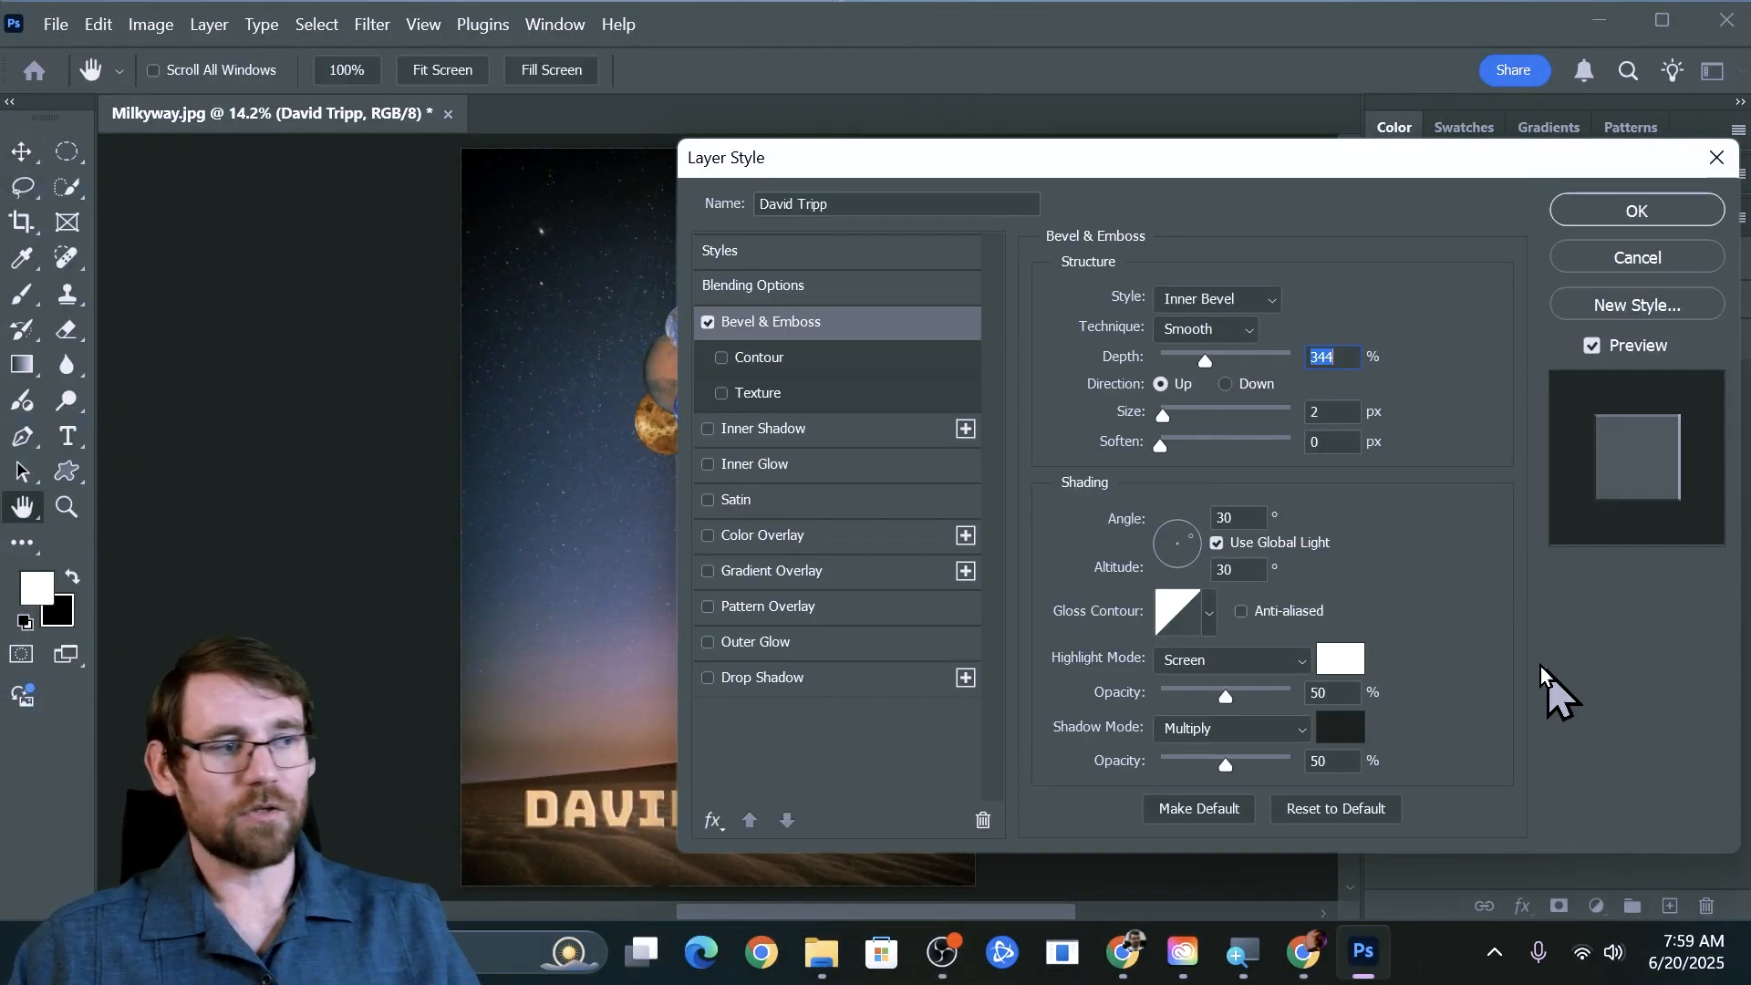
left_click_drag(1075, 155, 1328, 135)
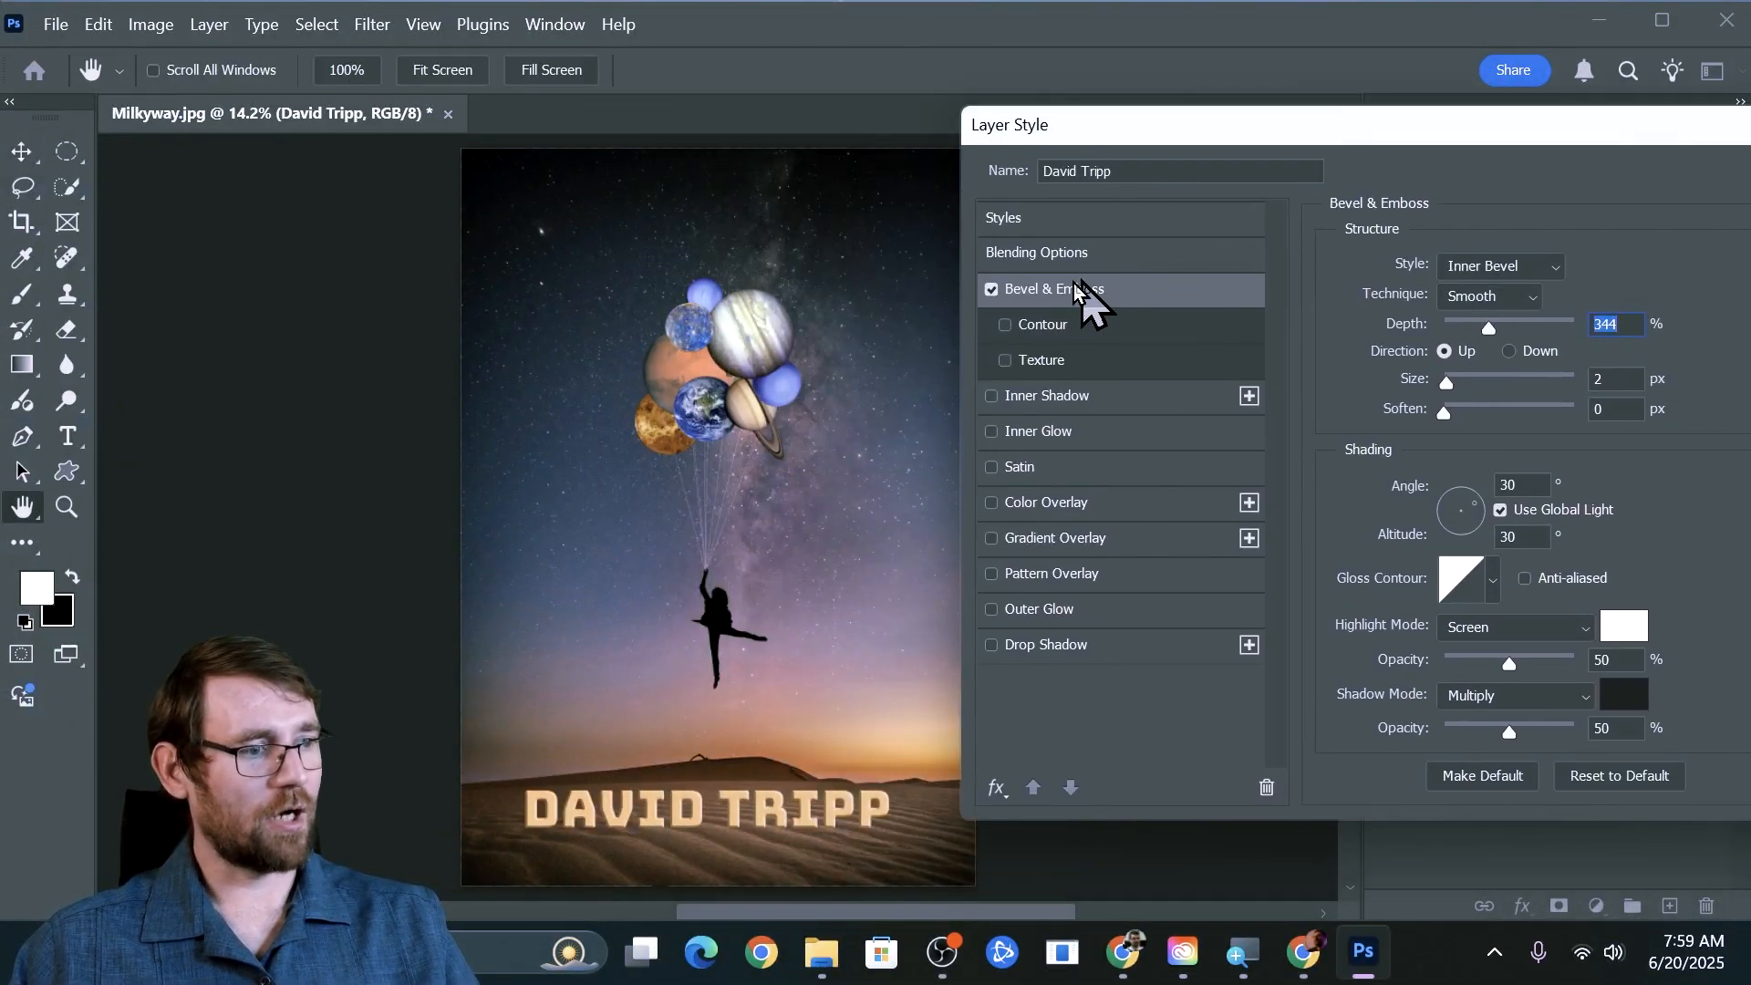
left_click(1064, 392)
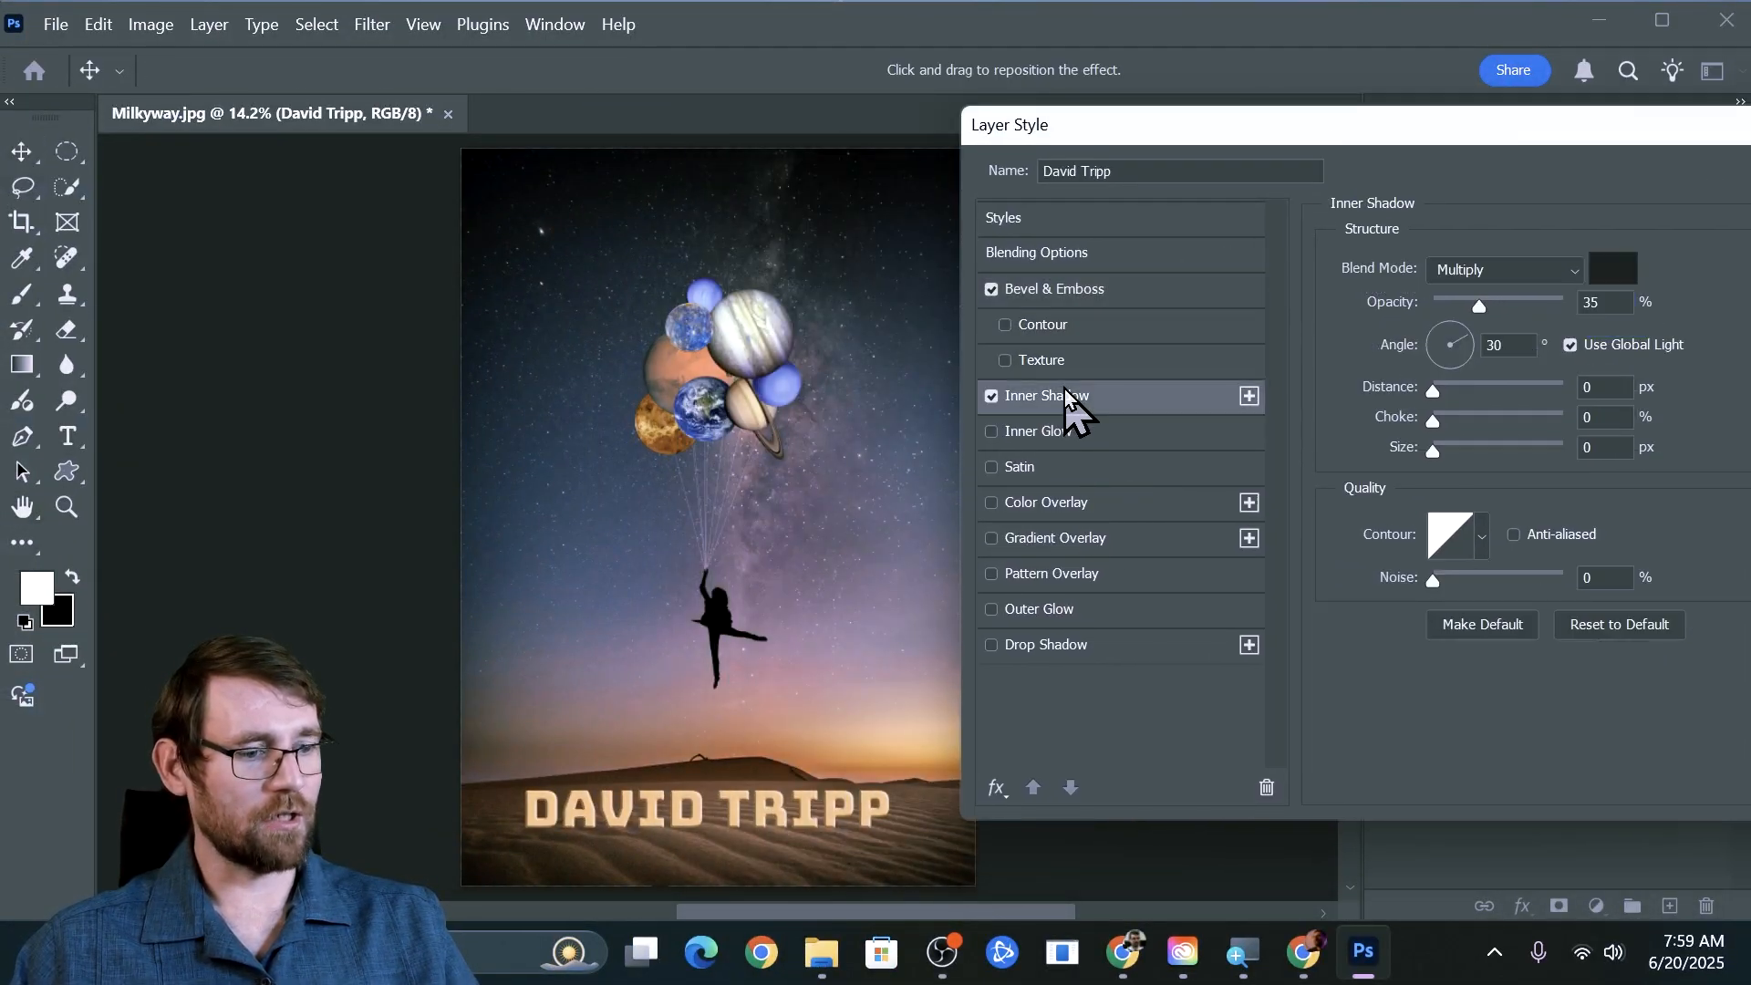
Add an Inner Glow to the name text with 85% opacity, 5% noise, 16% choke and a size of 46 px.
left_click(1068, 440)
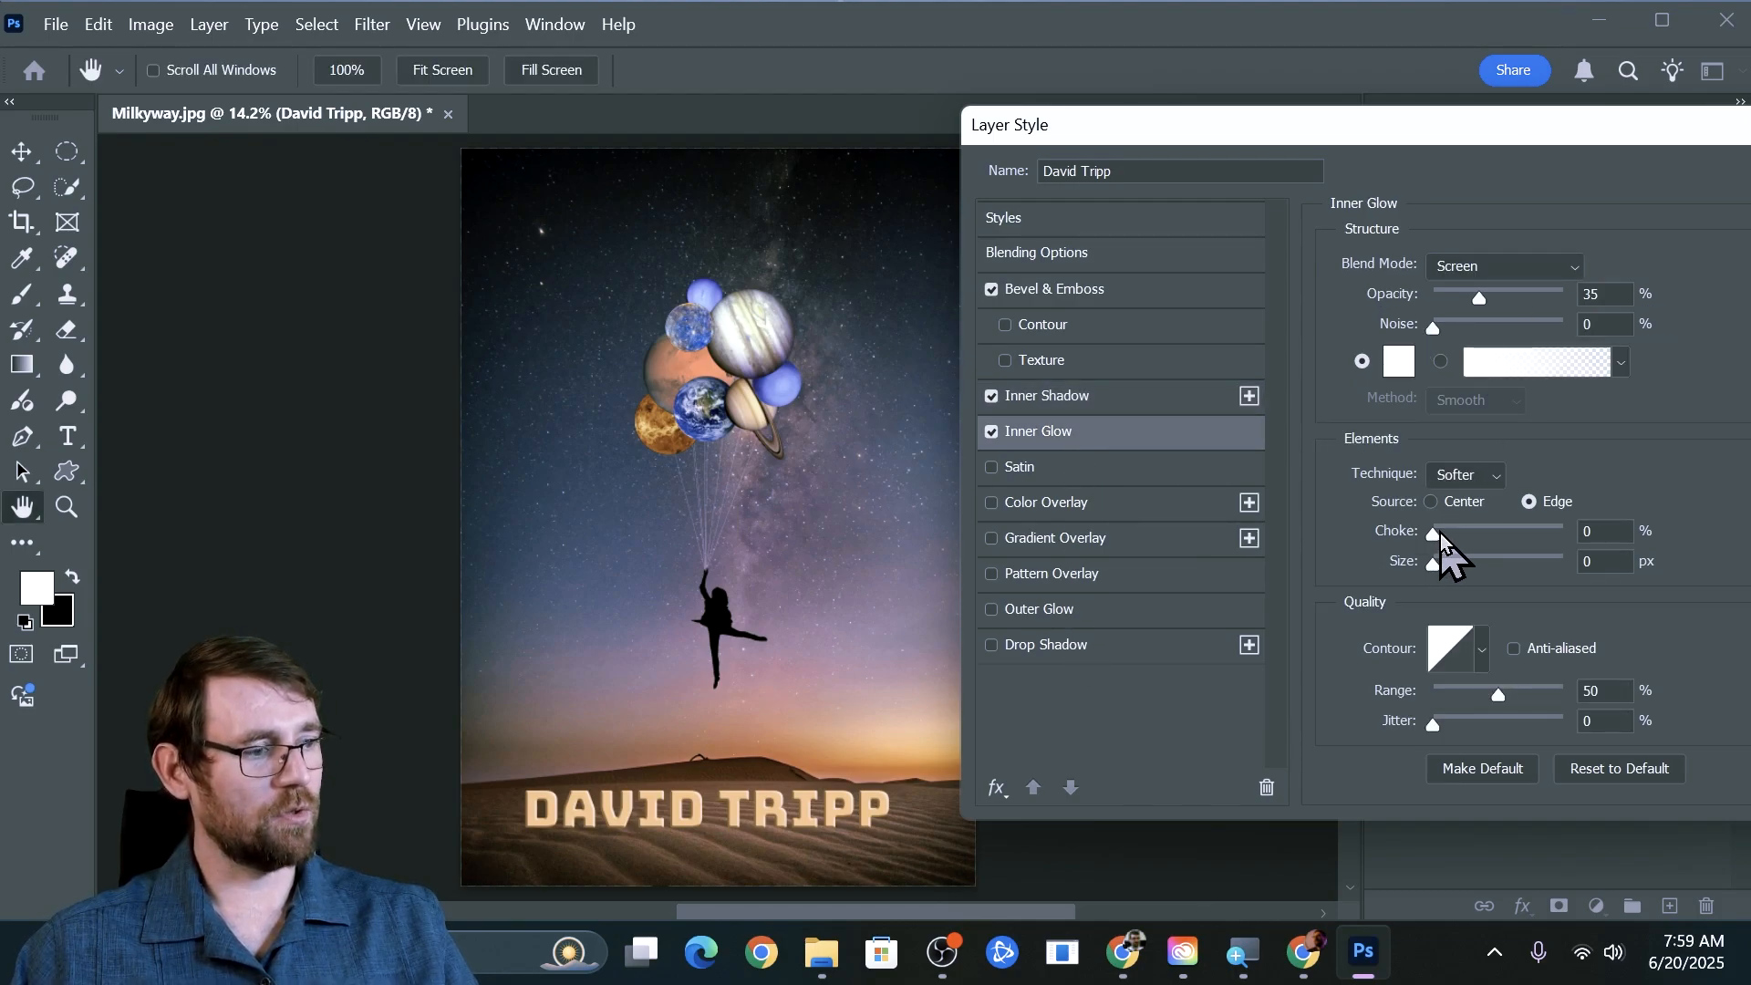
left_click_drag(1432, 561, 1452, 532)
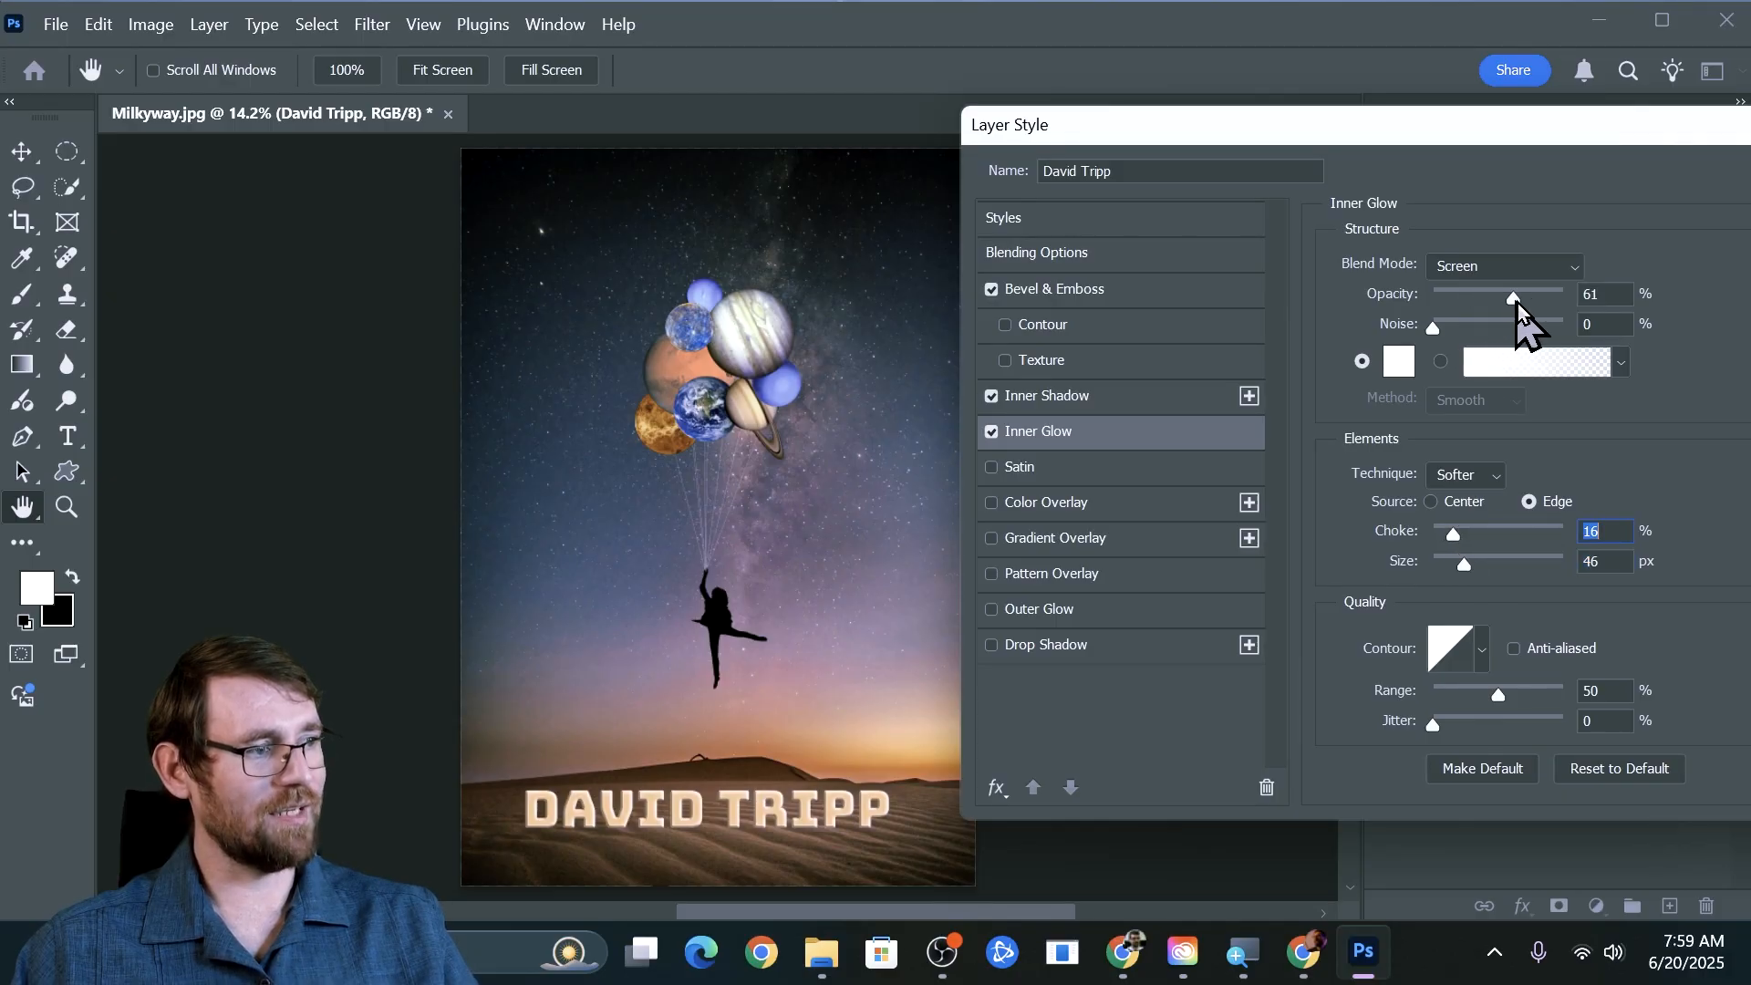
mouse_move(1435, 331)
left_mouse_down()
mouse_move(1457, 332)
mouse_move(1439, 337)
left_mouse_up()
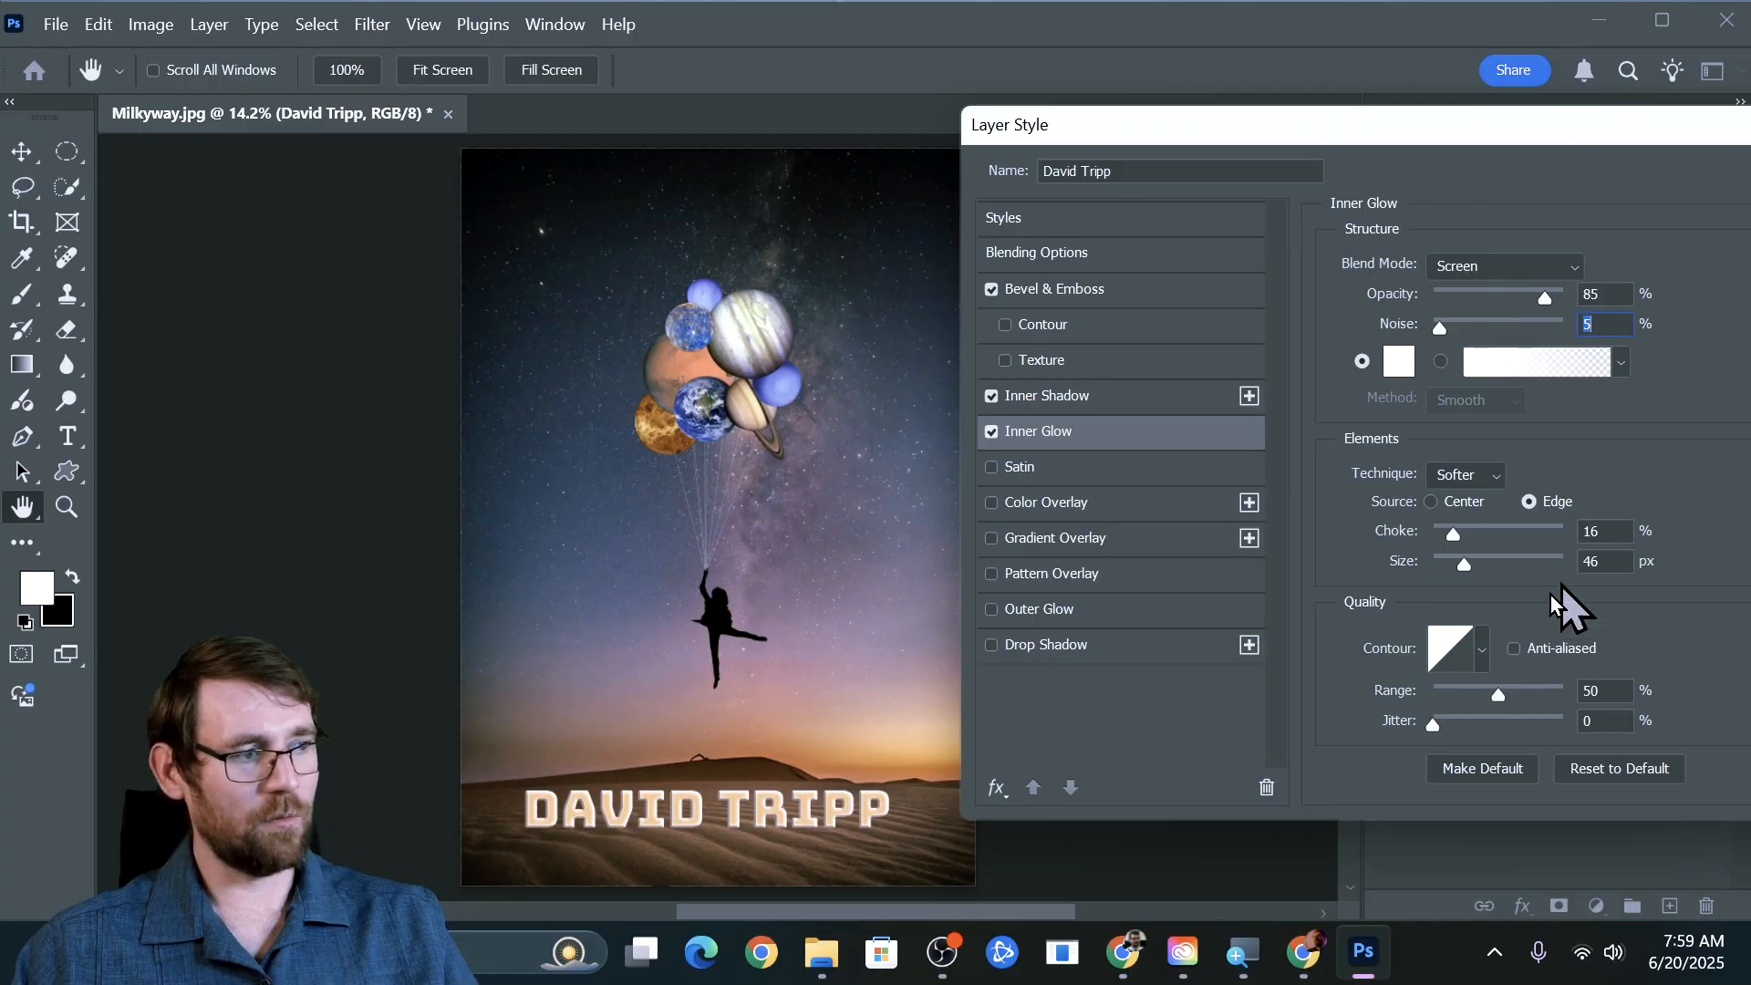
Turn off the text's Inner Shadow and enable a Color Overlay in Normal mode at 100% opacity.
left_click(991, 396)
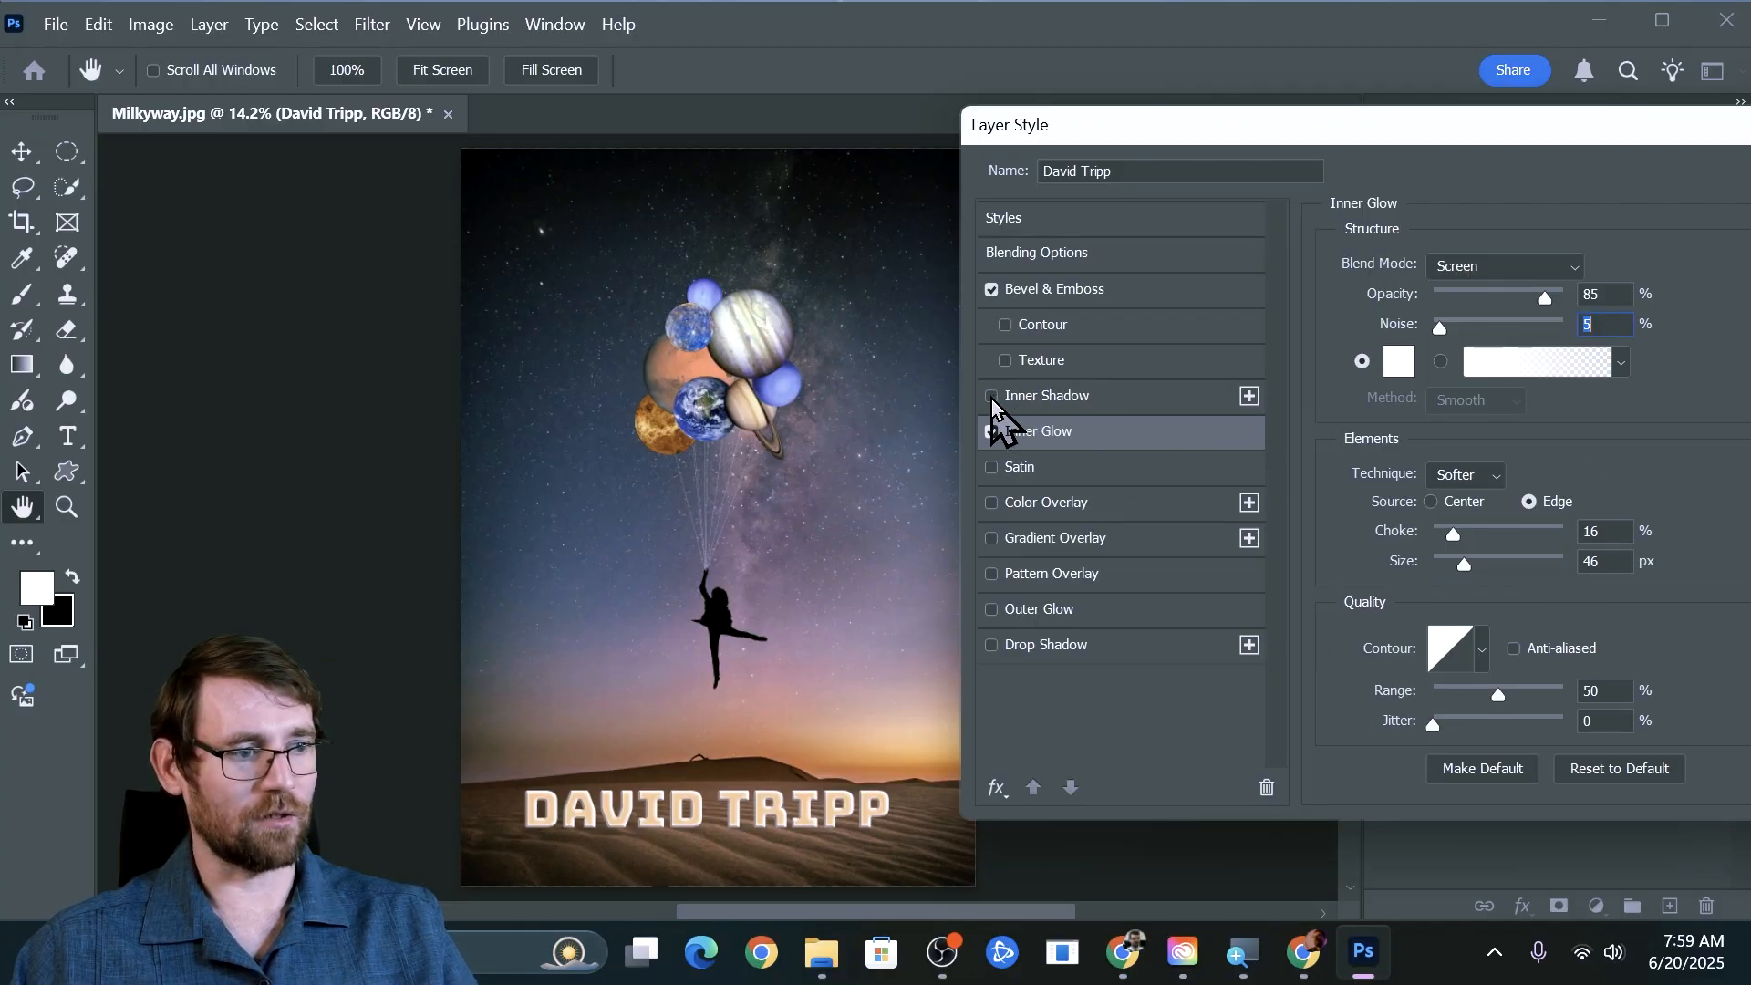
left_click(1018, 508)
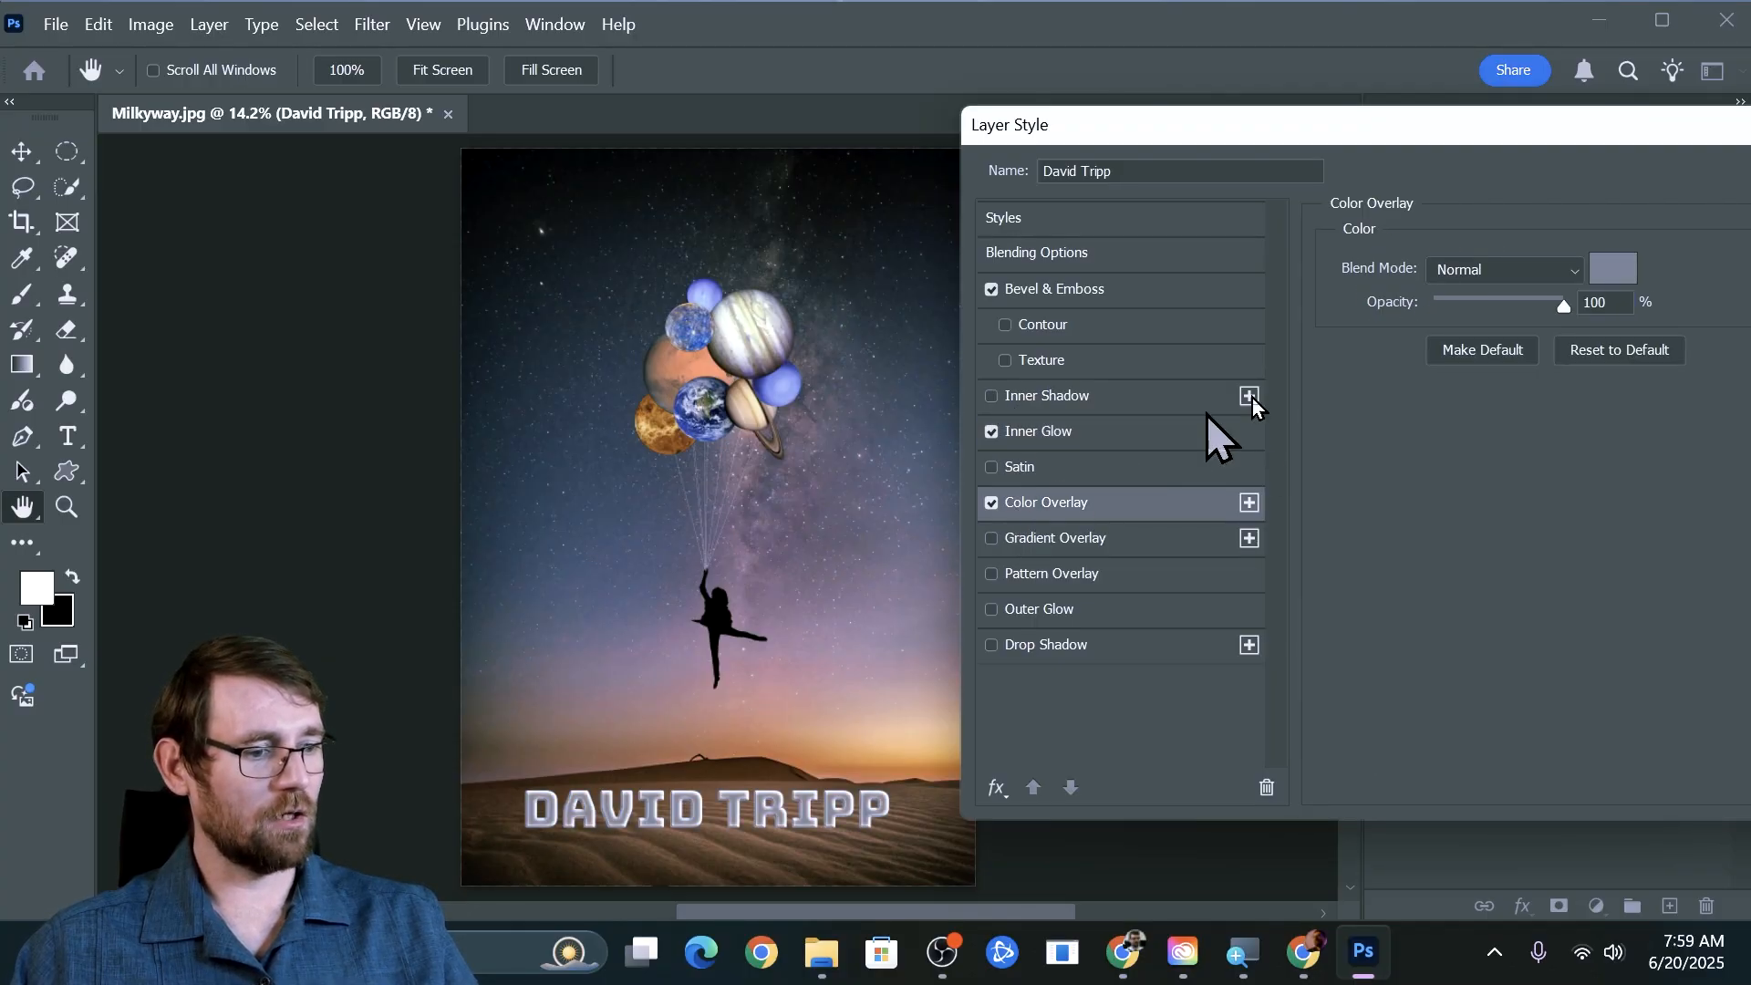
Try a bright coral red as the Color Overlay color on the name text.
left_click(1607, 270)
left_click(1324, 237)
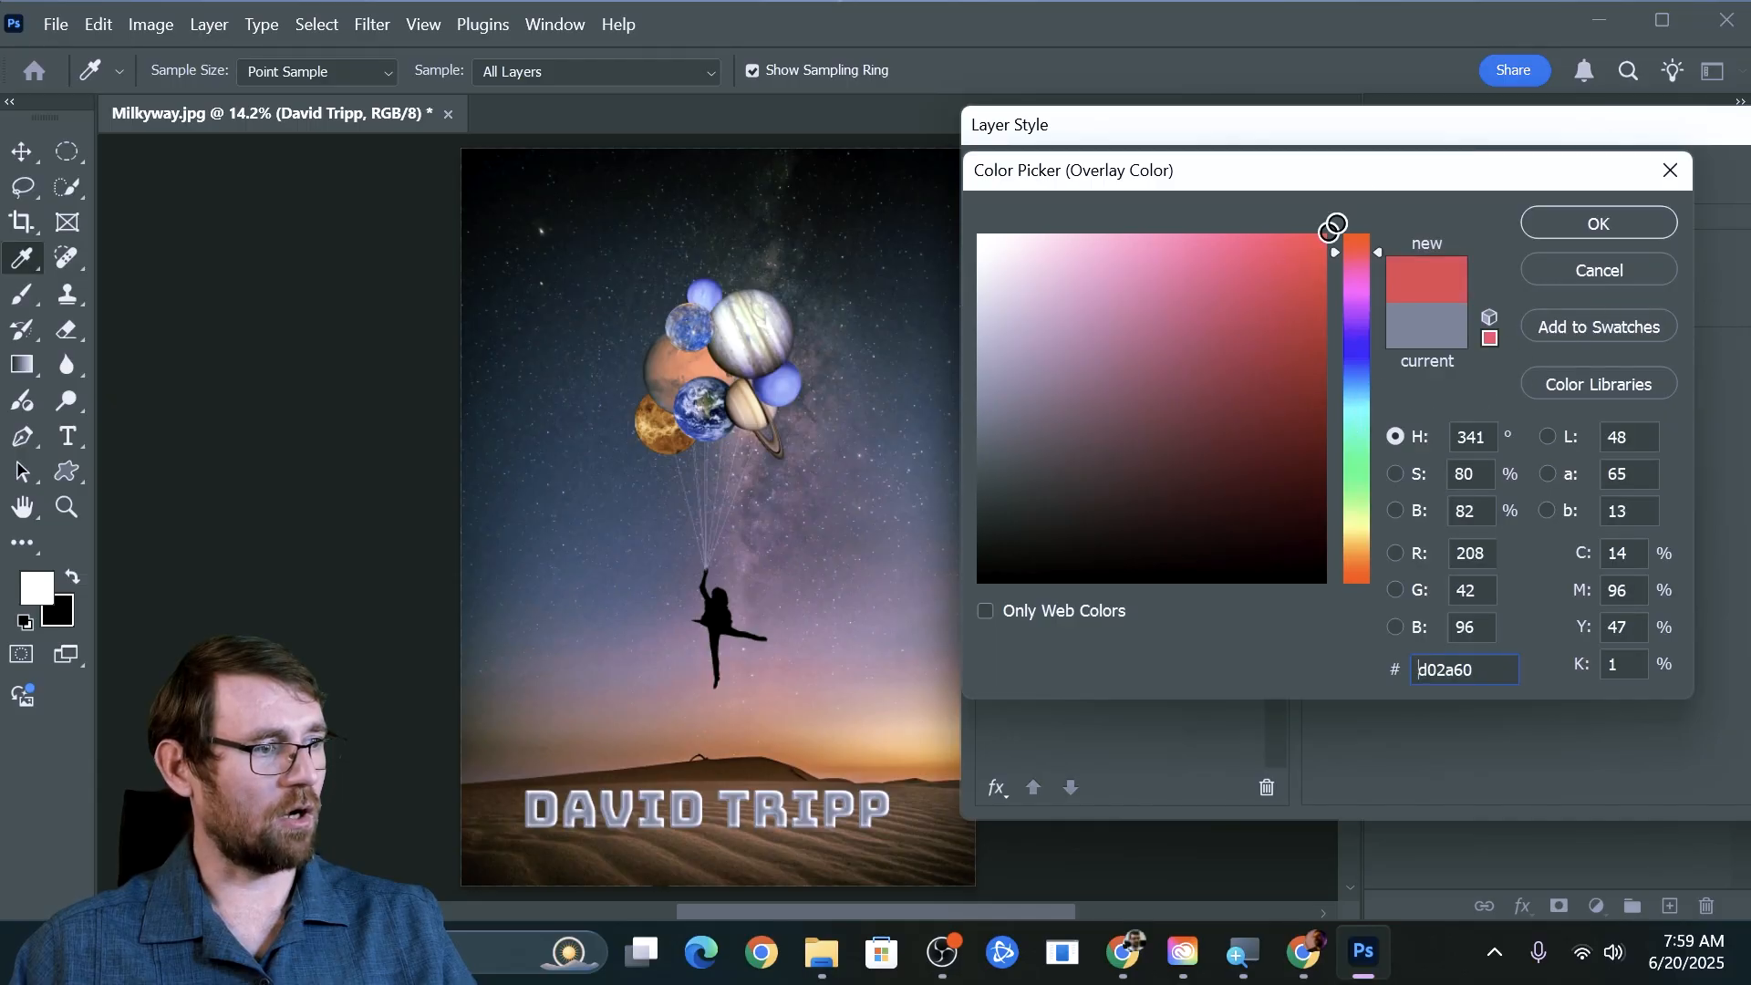
left_click(1585, 223)
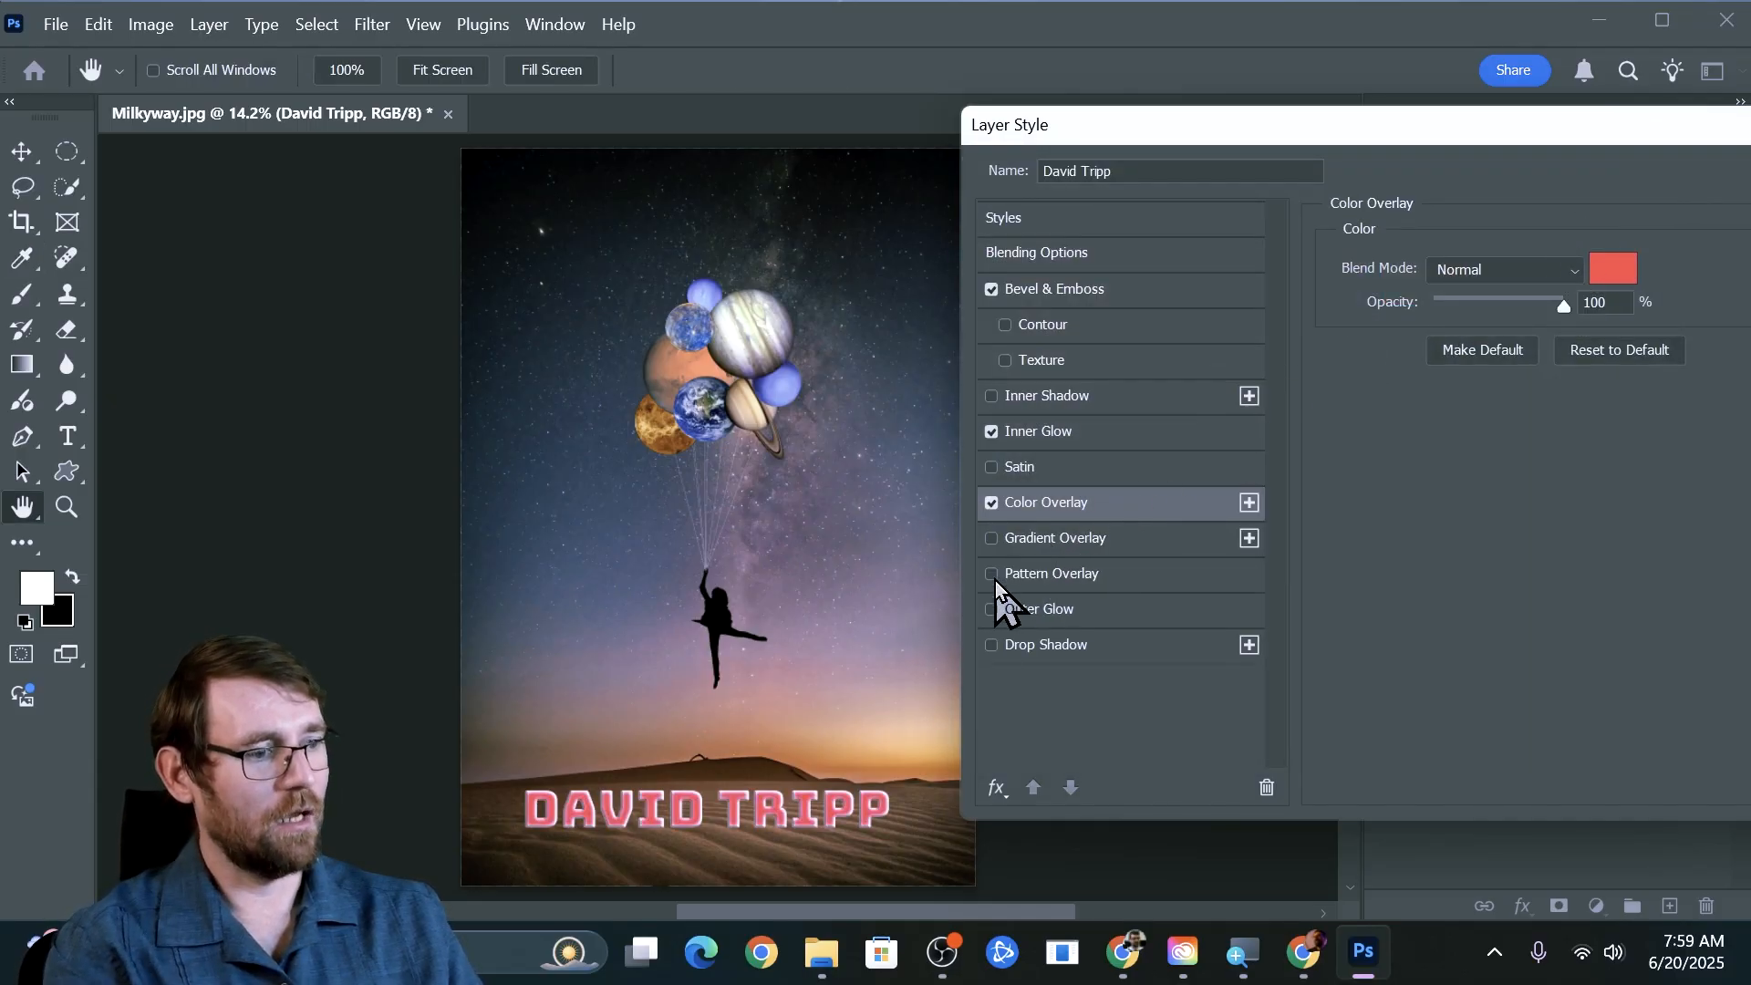
Replace the name text's Color Overlay with a Gradient Overlay, enable Drop Shadow too, and apply the layer style.
left_click(992, 503)
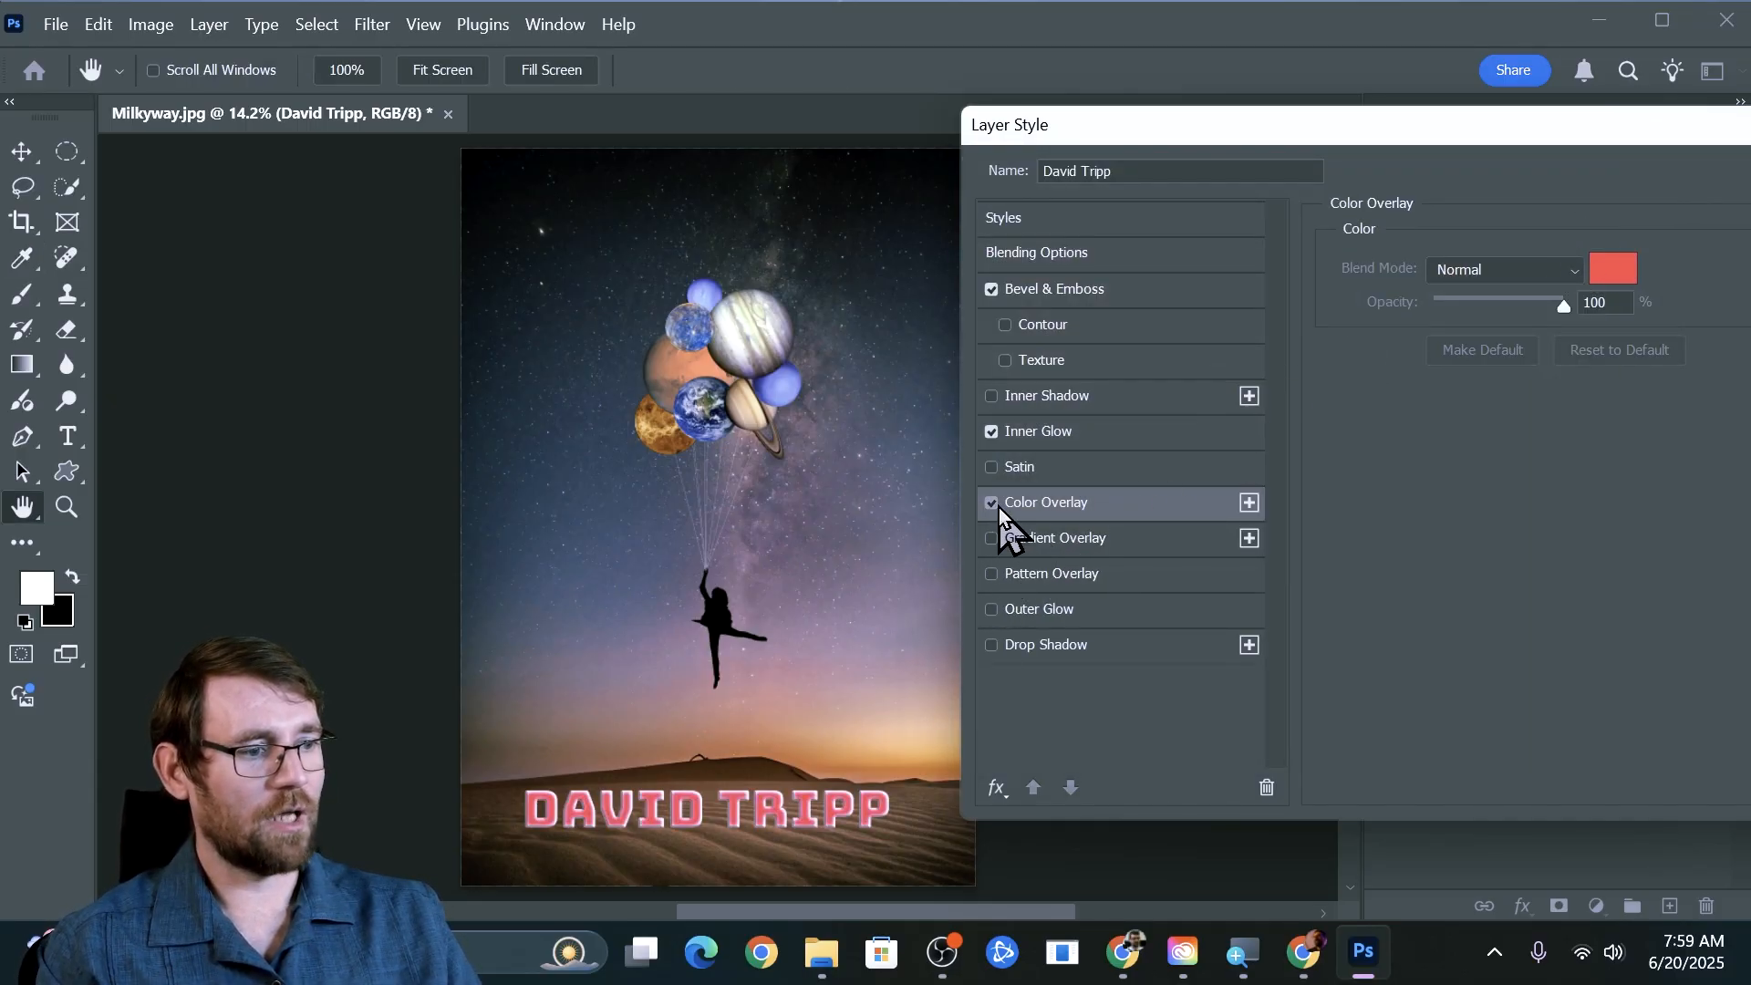
left_click(991, 538)
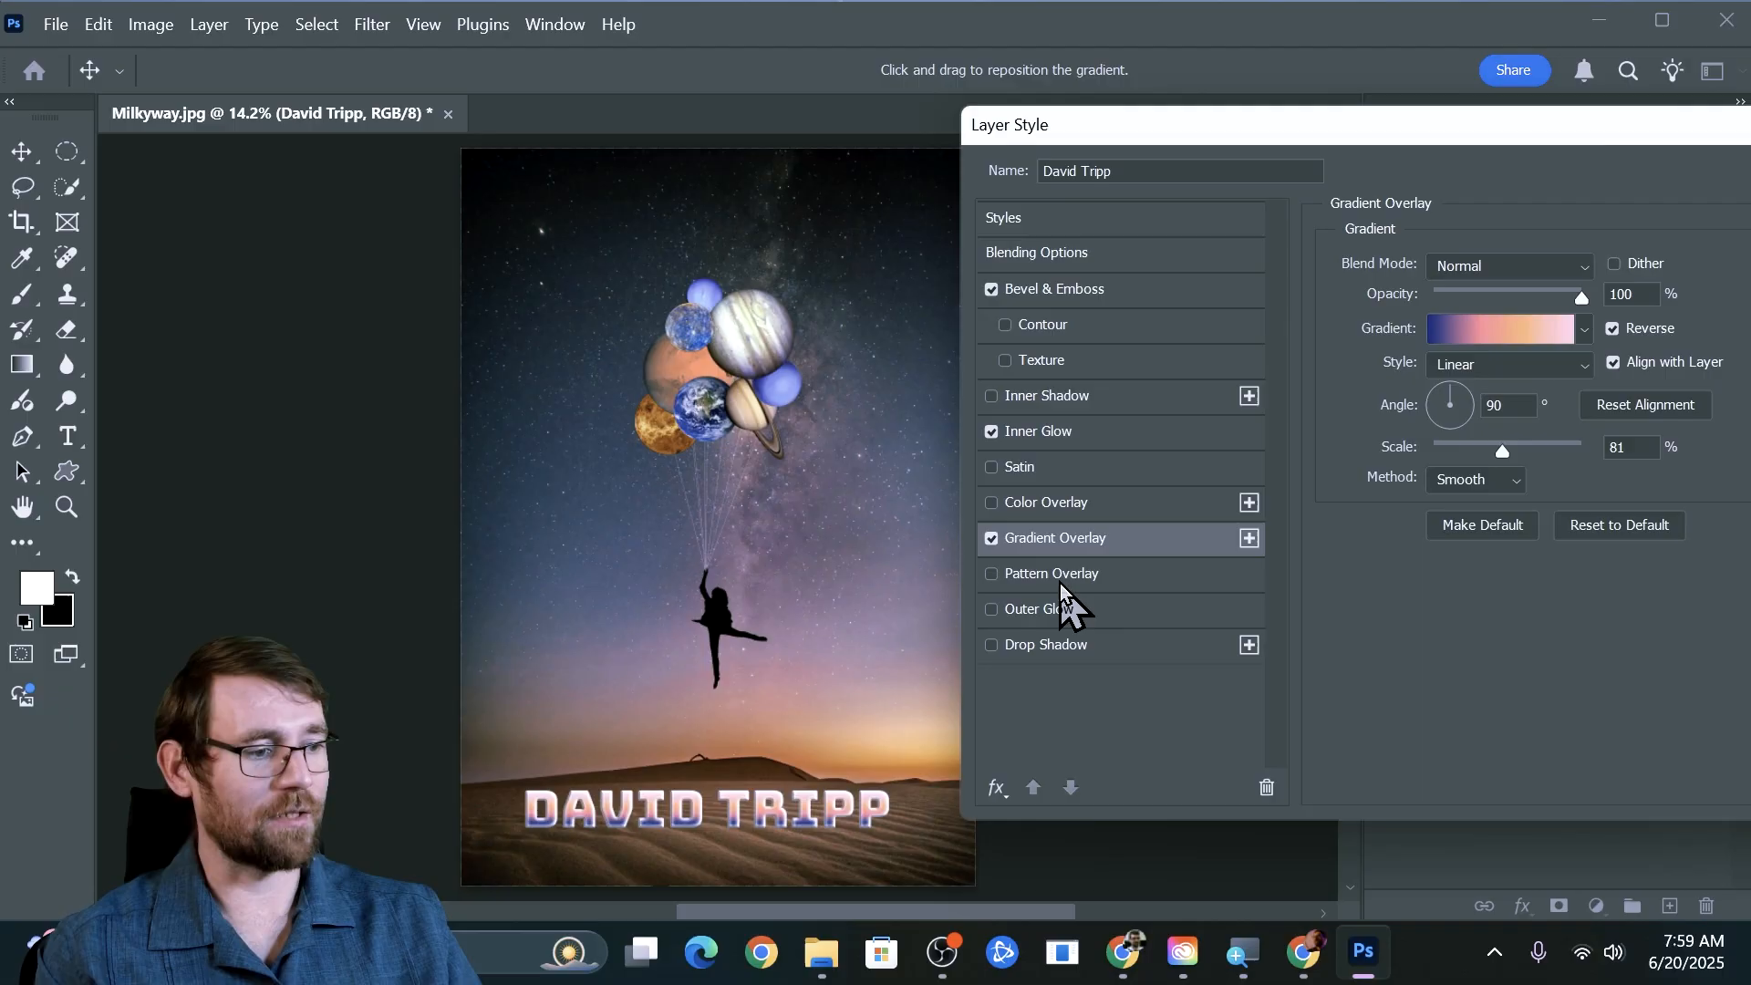
left_click(1058, 647)
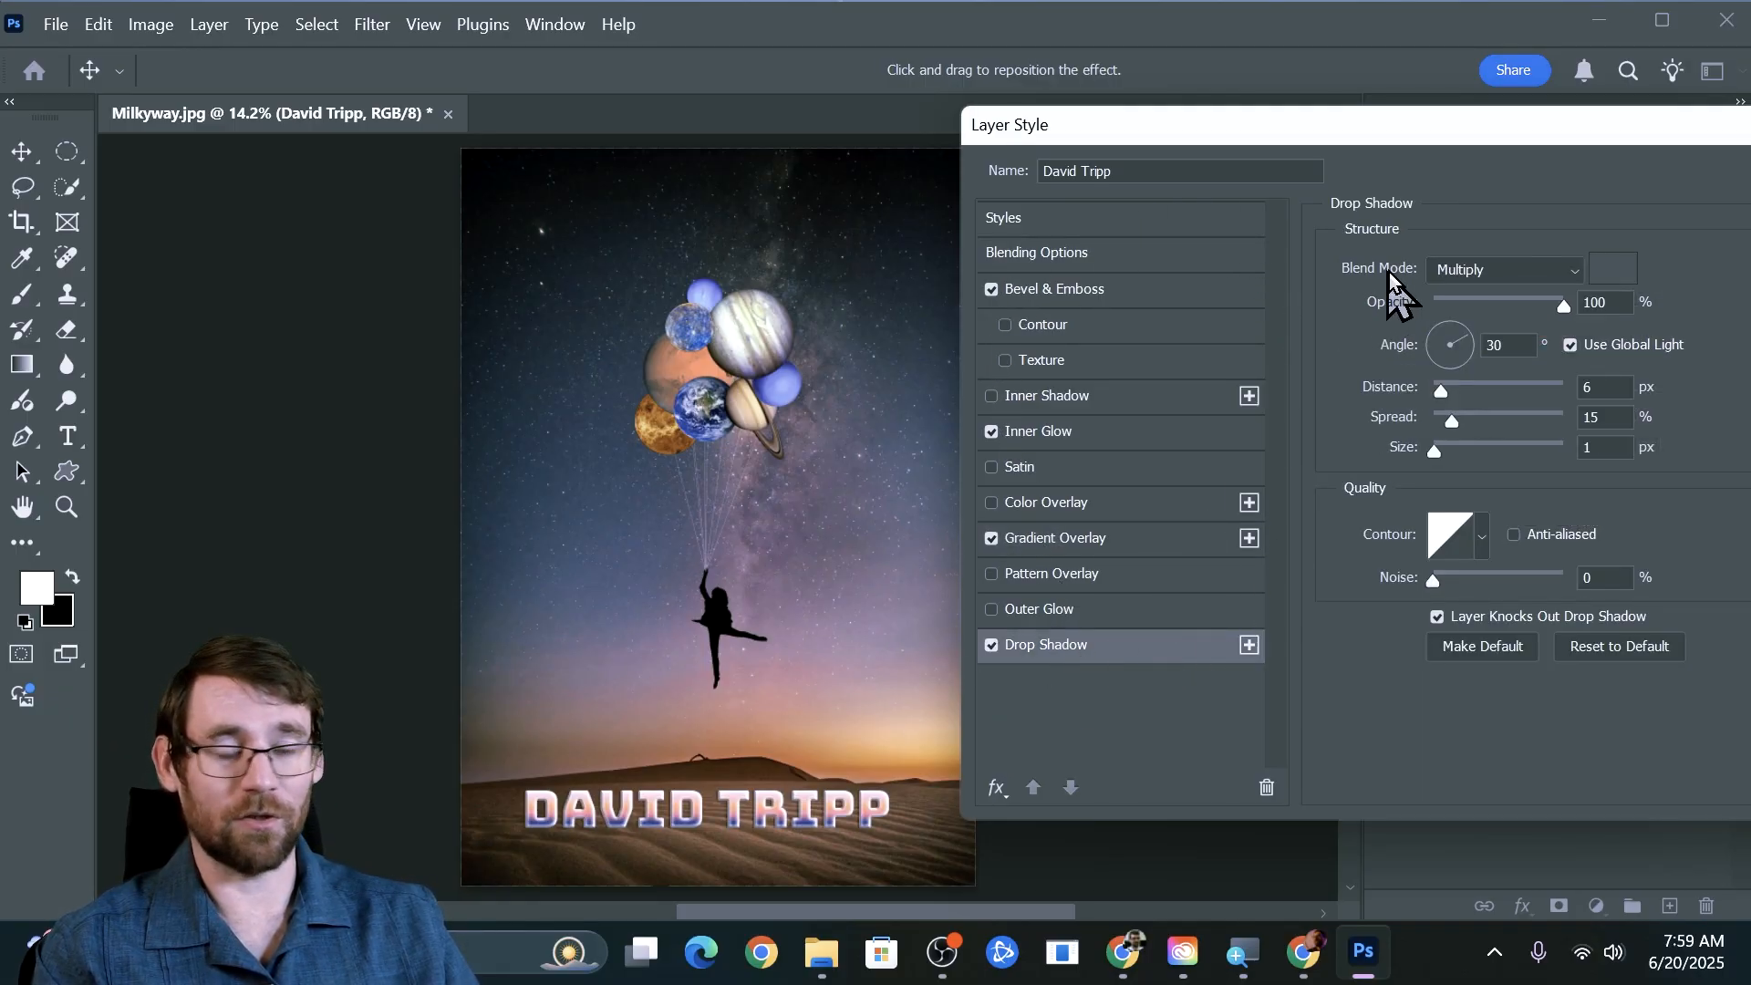
left_click_drag(1520, 139, 908, 149)
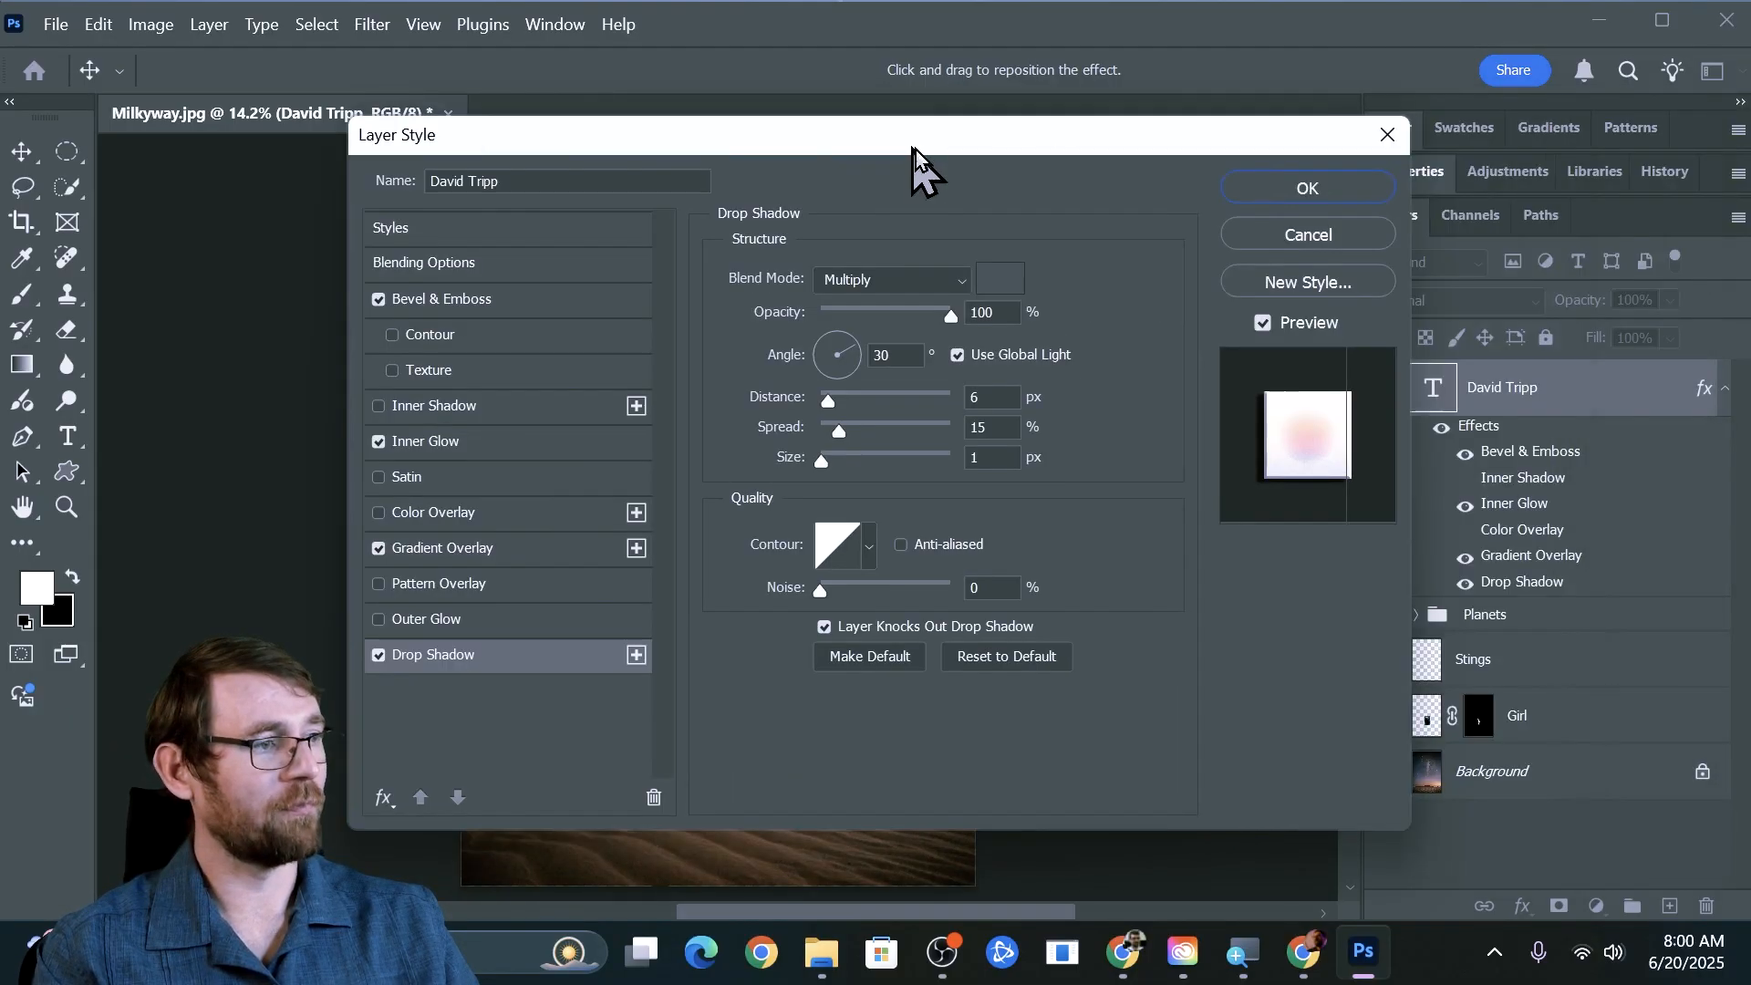
left_click(1311, 189)
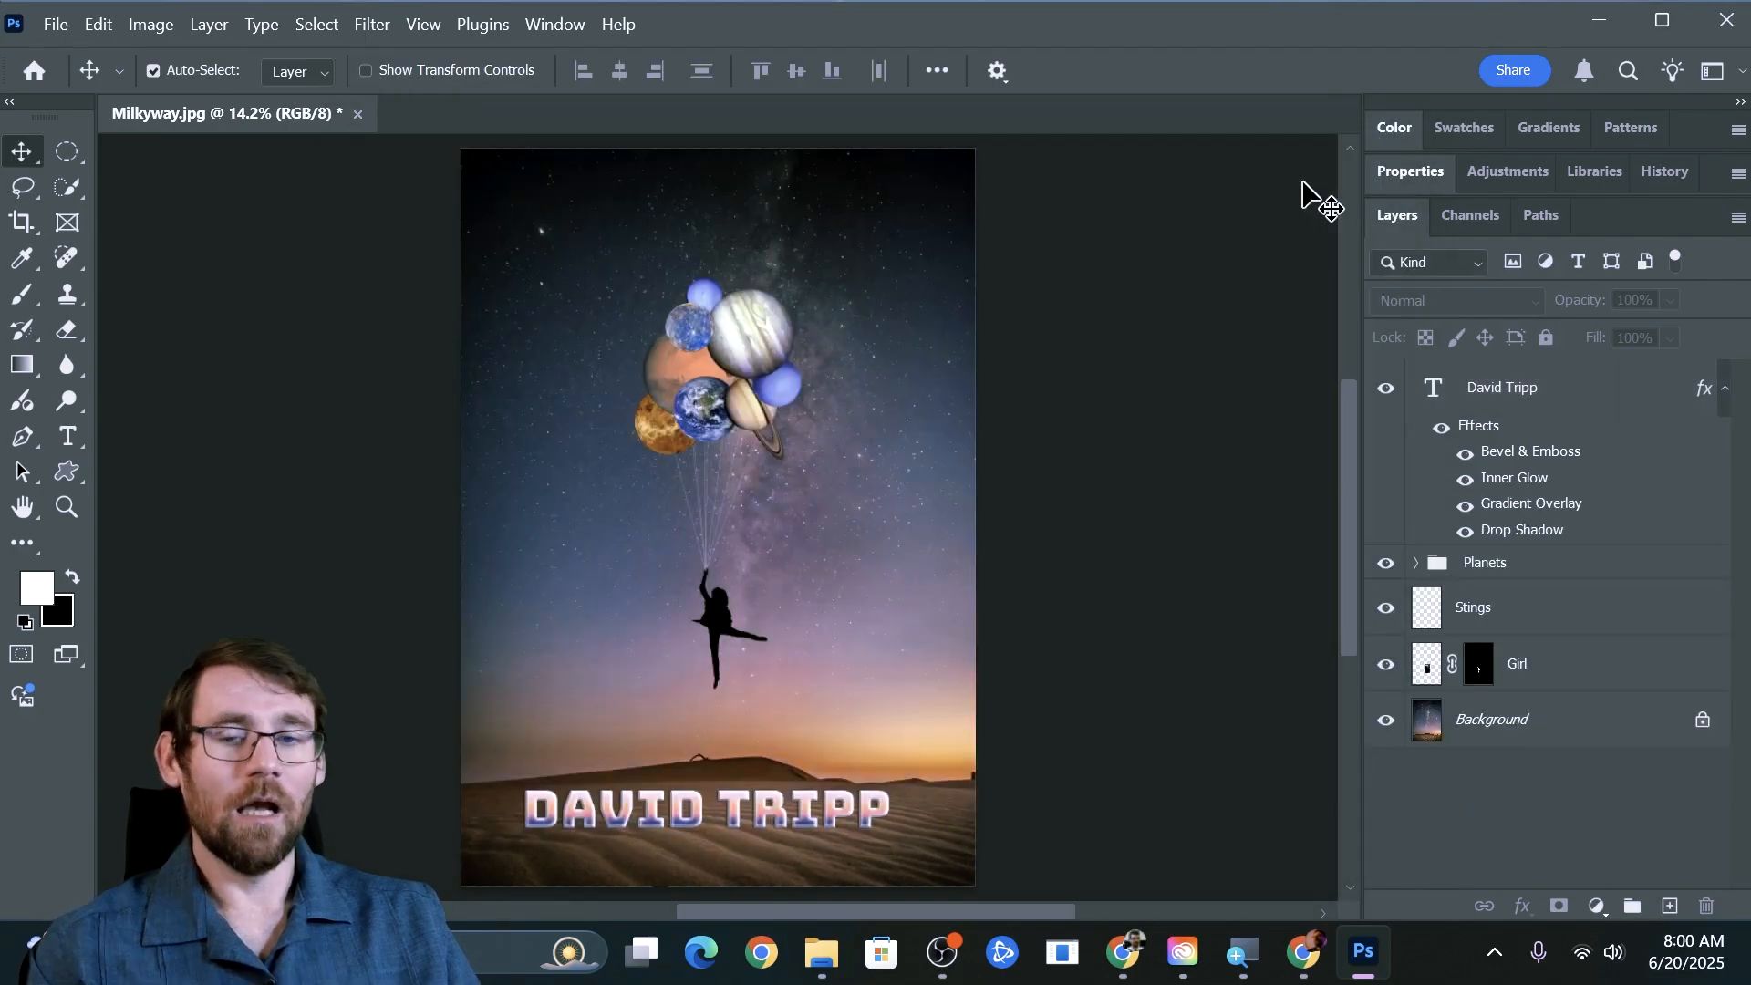